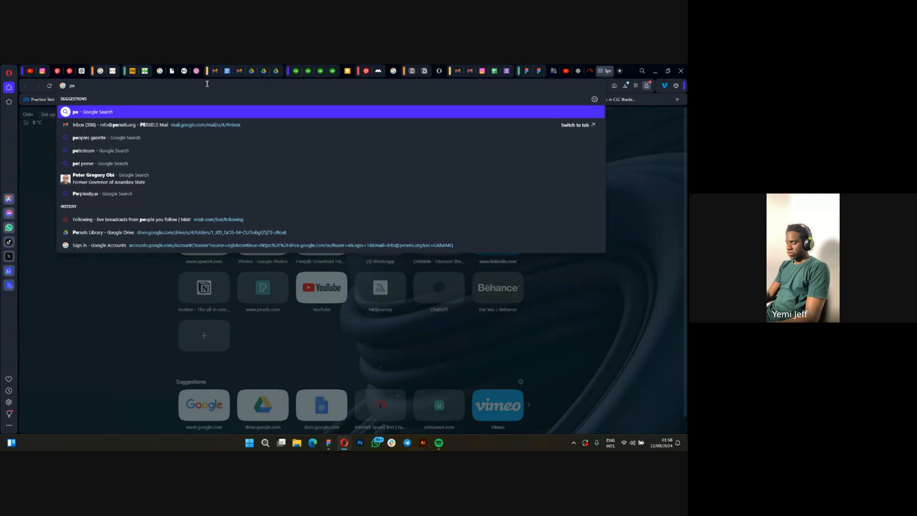
Open the Pexels website and look over its home page of free stock photos.
{"action": "type", "text": "xel"}
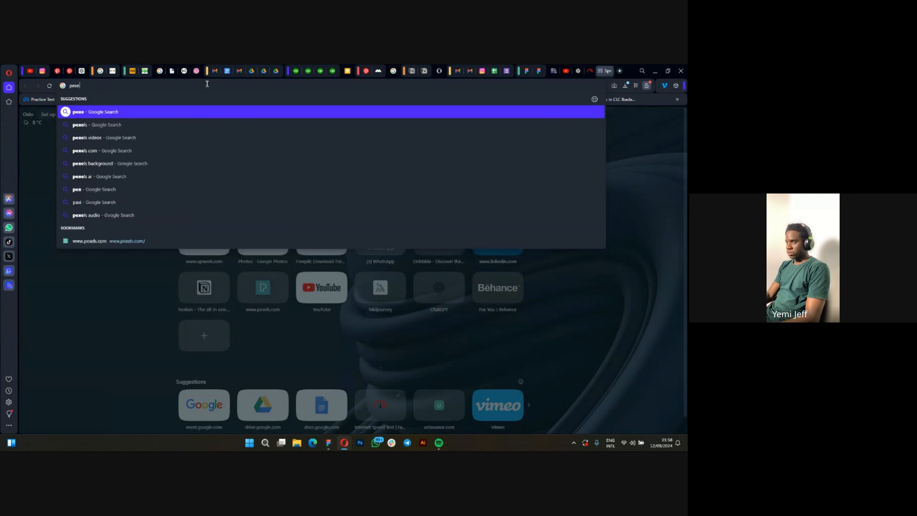
{"action": "type", "text": "s"}
{"action": "key", "text": "Return"}
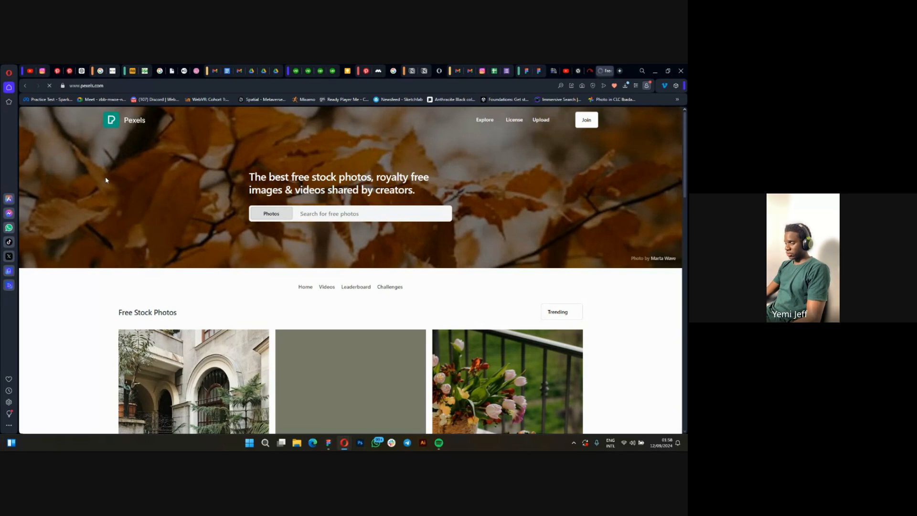
{"action": "scroll", "coordinate": [383, 375], "scroll_direction": "down", "scroll_amount": 5}
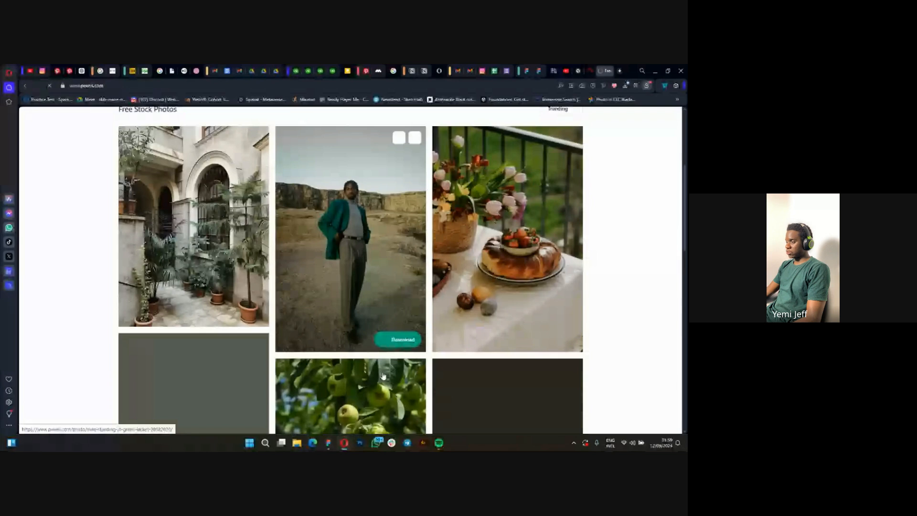
{"action": "scroll", "coordinate": [334, 250], "scroll_direction": "up", "scroll_amount": 5}
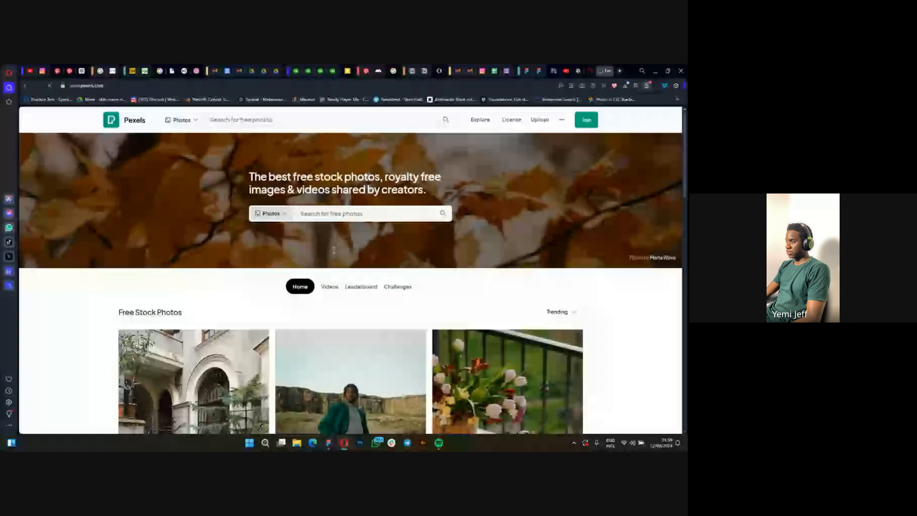
Check the landing page design in Figma, return to Pexels and search its photos for "online shopping".
{"action": "key", "text": "alt+Tab"}
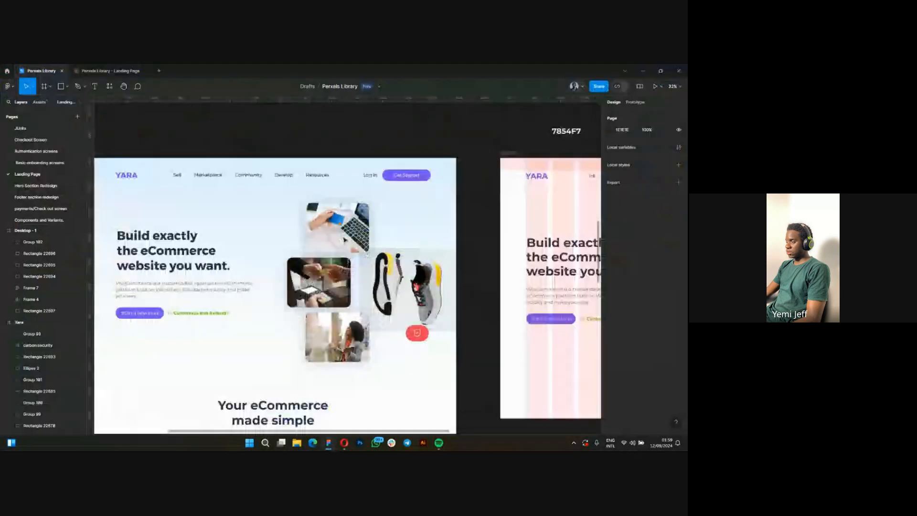
{"action": "key", "text": "alt+Tab"}
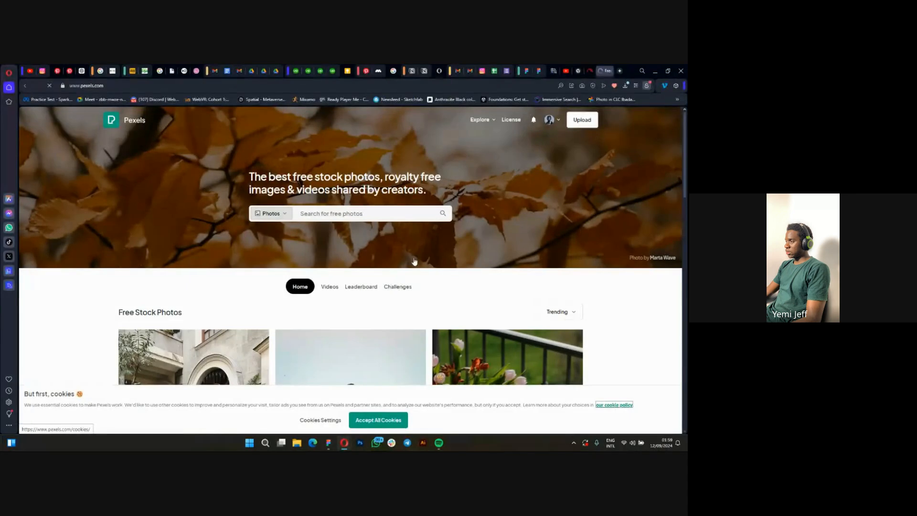
{"action": "left_click", "coordinate": [365, 213]}
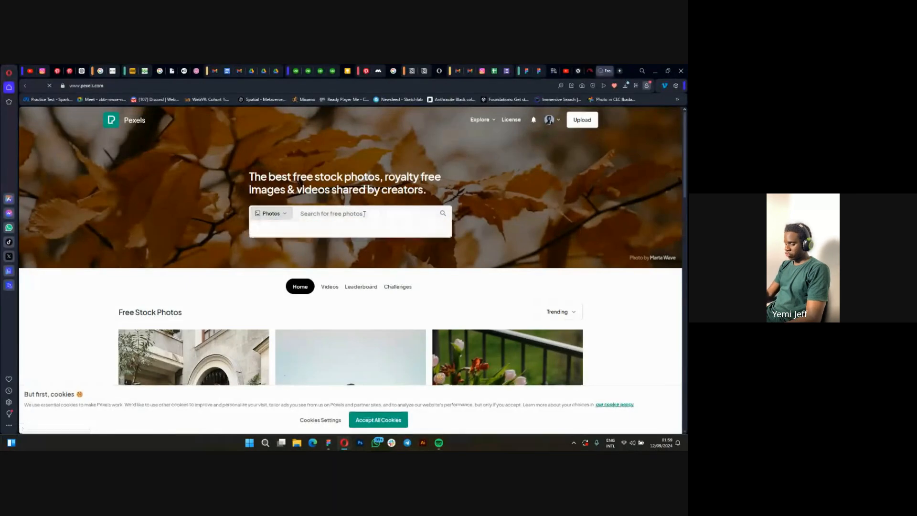
{"action": "type", "text": "online s"}
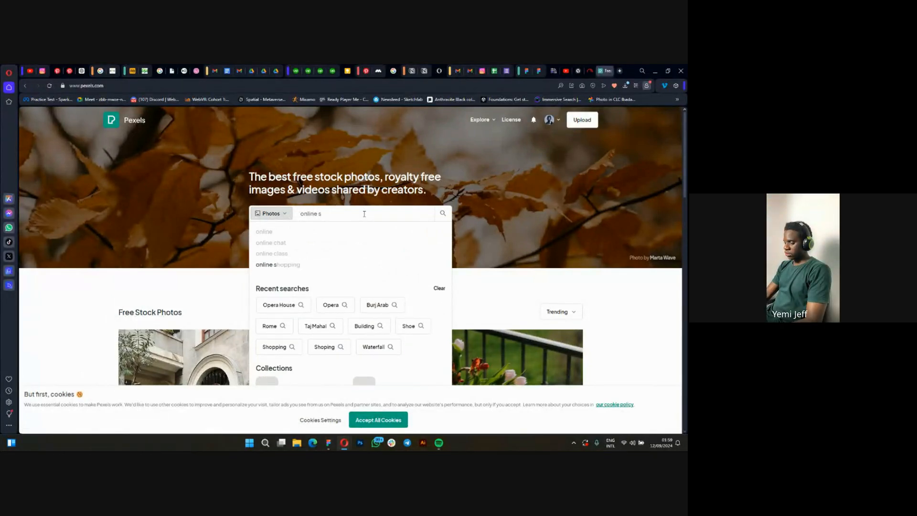
{"action": "type", "text": "hopping"}
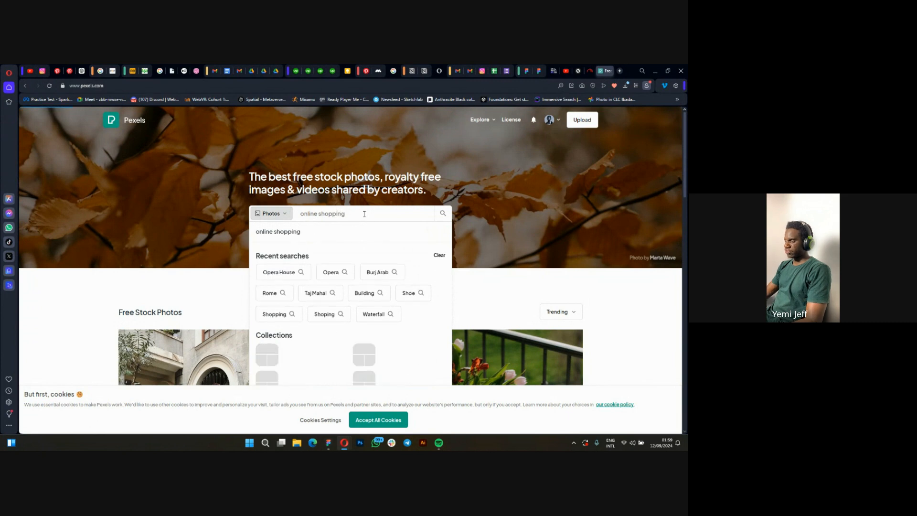
{"action": "key", "text": "Return"}
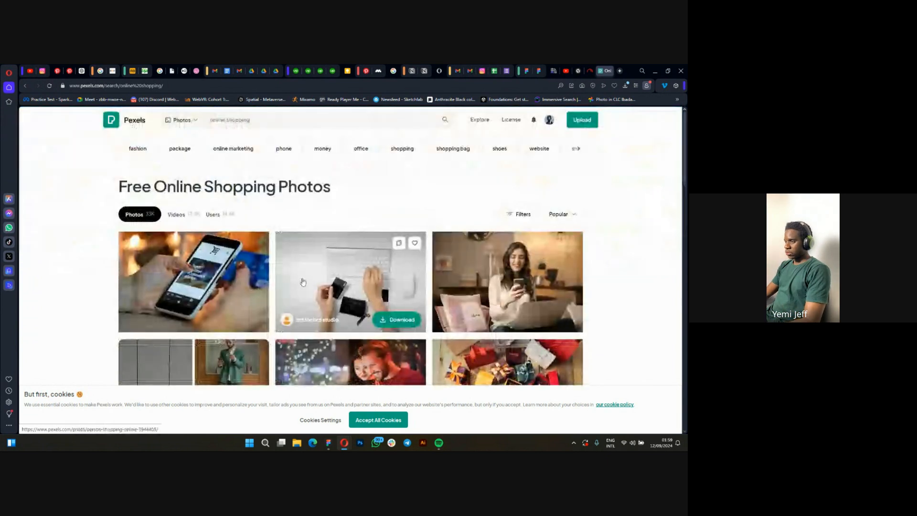
Browse the online shopping results and open the photo of a hand holding a blue bank card beside a laptop.
{"action": "scroll", "coordinate": [217, 263], "scroll_direction": "down", "scroll_amount": 3}
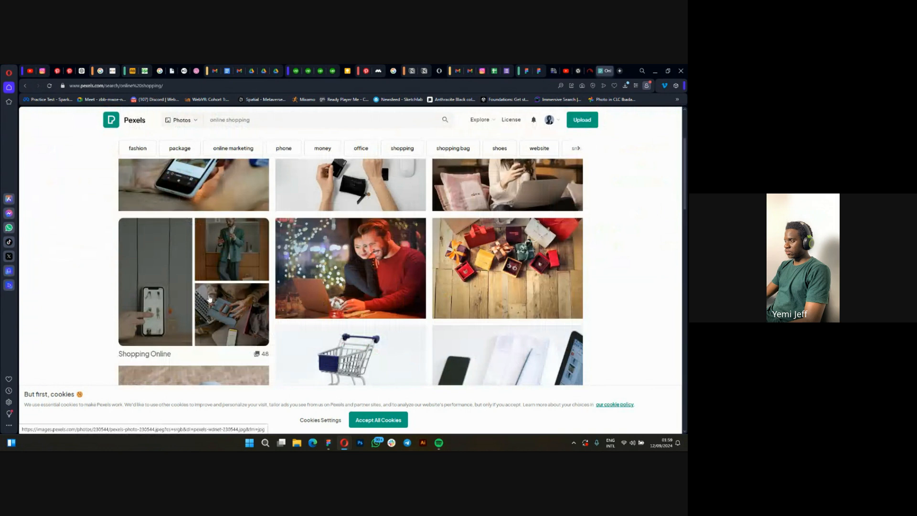
{"action": "scroll", "coordinate": [410, 297], "scroll_direction": "down", "scroll_amount": 5}
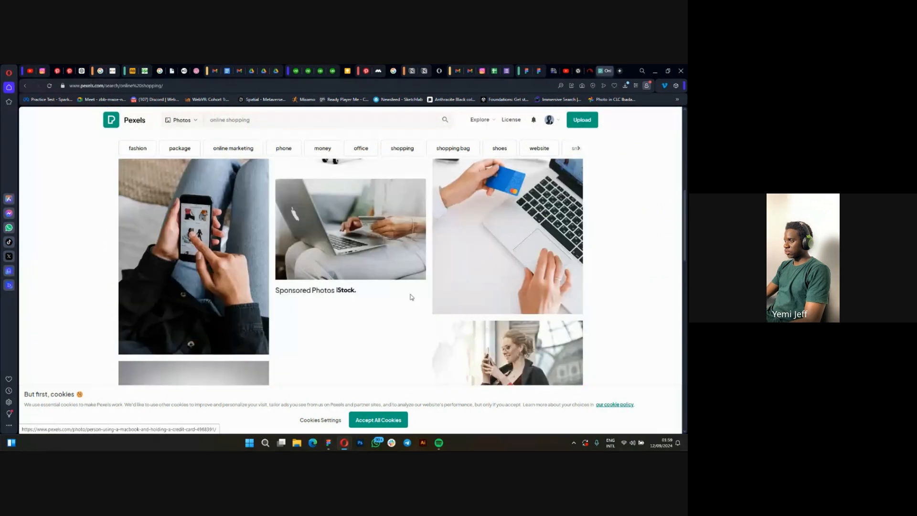
{"action": "scroll", "coordinate": [410, 297], "scroll_direction": "up", "scroll_amount": 3}
{"action": "left_click", "coordinate": [441, 299]}
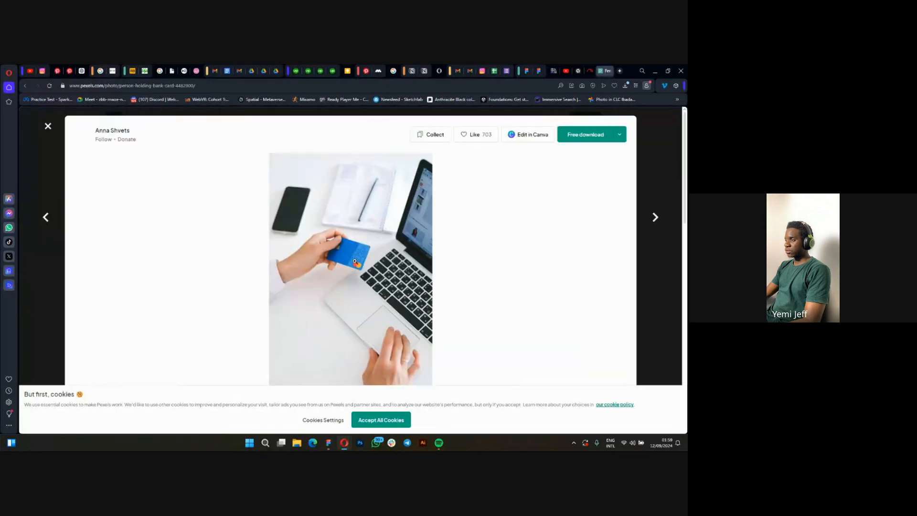
{"action": "scroll", "coordinate": [355, 261], "scroll_direction": "down", "scroll_amount": 2}
{"action": "scroll", "coordinate": [369, 261], "scroll_direction": "up", "scroll_amount": 3}
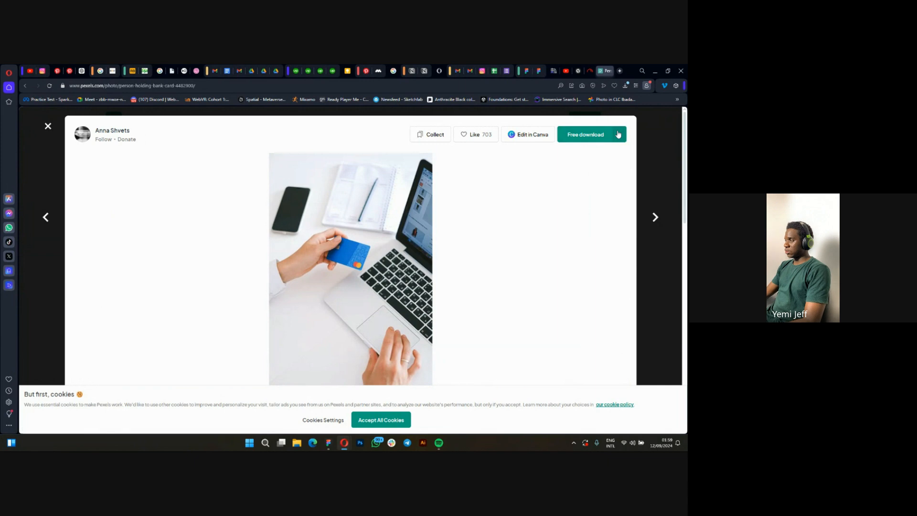
Download the bank-card photo in the Large size and save it as a JPEG in the Perxels 2023 folder.
{"action": "left_click", "coordinate": [621, 135]}
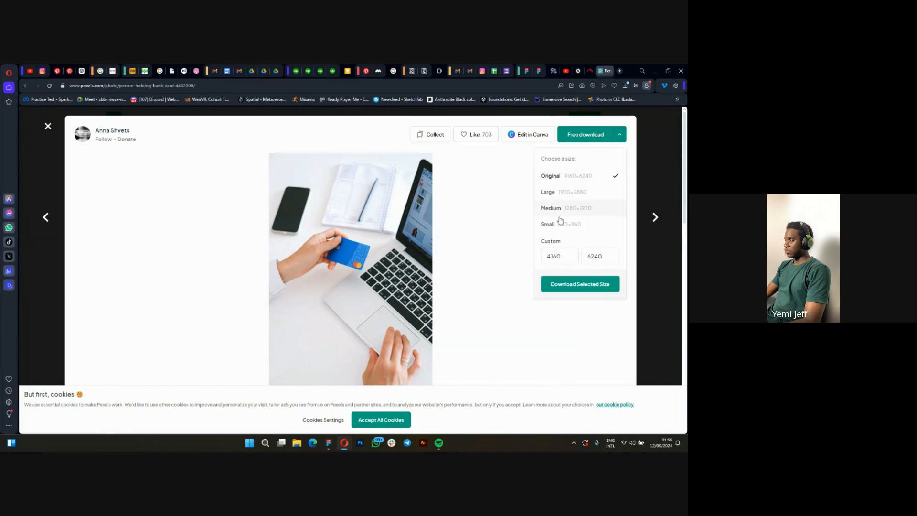
{"action": "left_click", "coordinate": [558, 194]}
{"action": "left_click", "coordinate": [561, 285]}
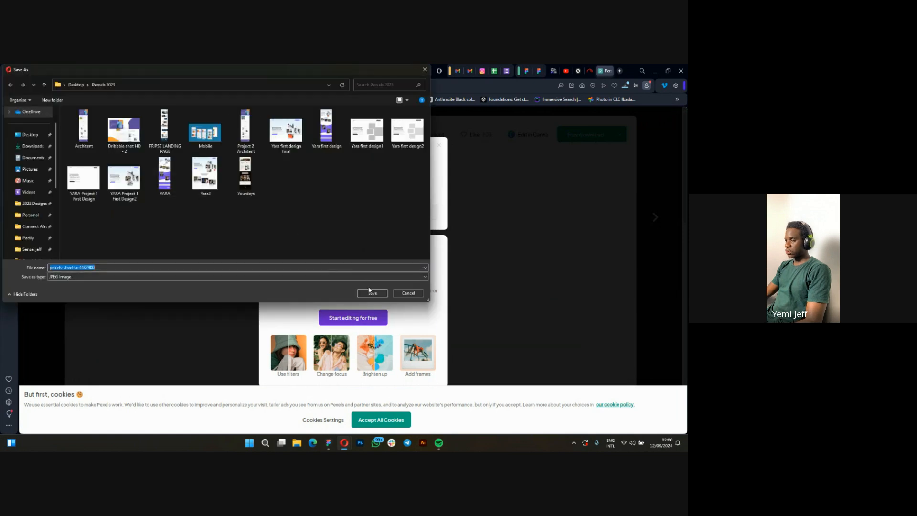
{"action": "left_click", "coordinate": [373, 292]}
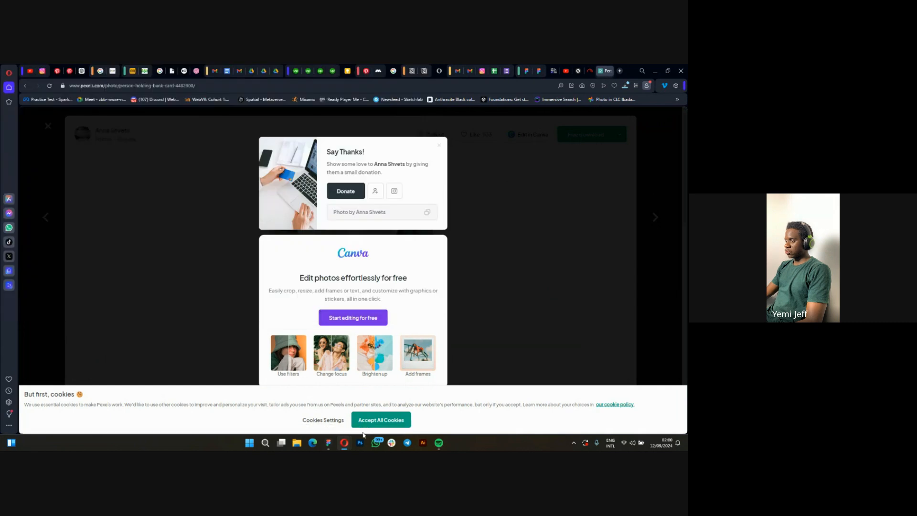
Switch to Figma and change the fill of the uppermost grey placeholder in the Desktop - 1 hero section to Image.
{"action": "left_click", "coordinate": [326, 446]}
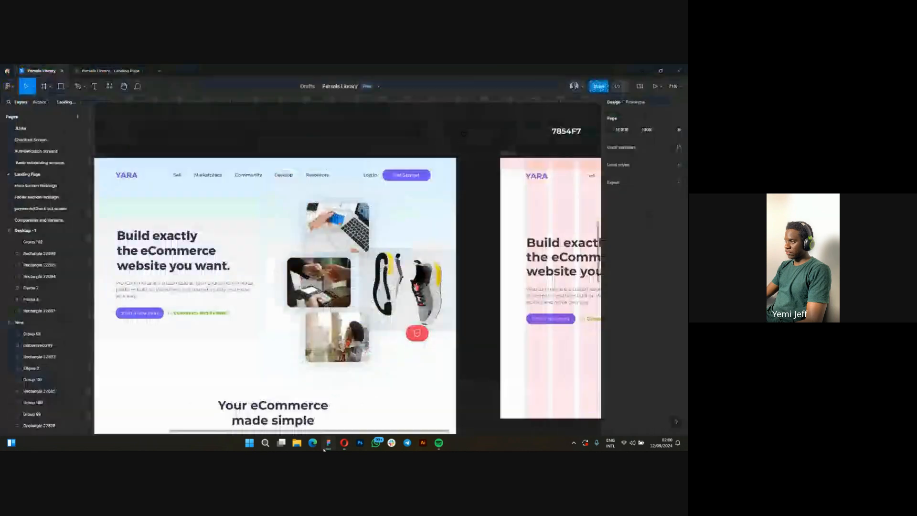
{"action": "scroll", "coordinate": [323, 341], "scroll_direction": "down", "scroll_amount": 5}
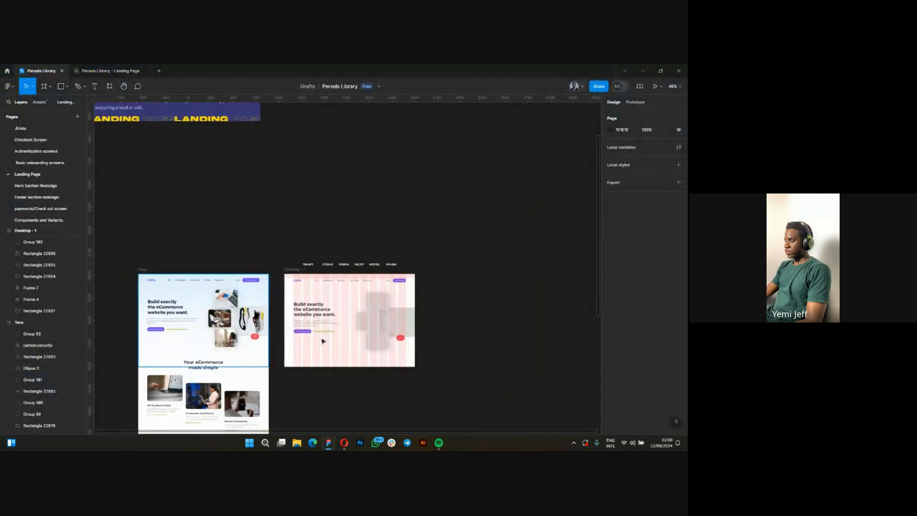
{"action": "scroll", "coordinate": [323, 341], "scroll_direction": "up", "scroll_amount": 8}
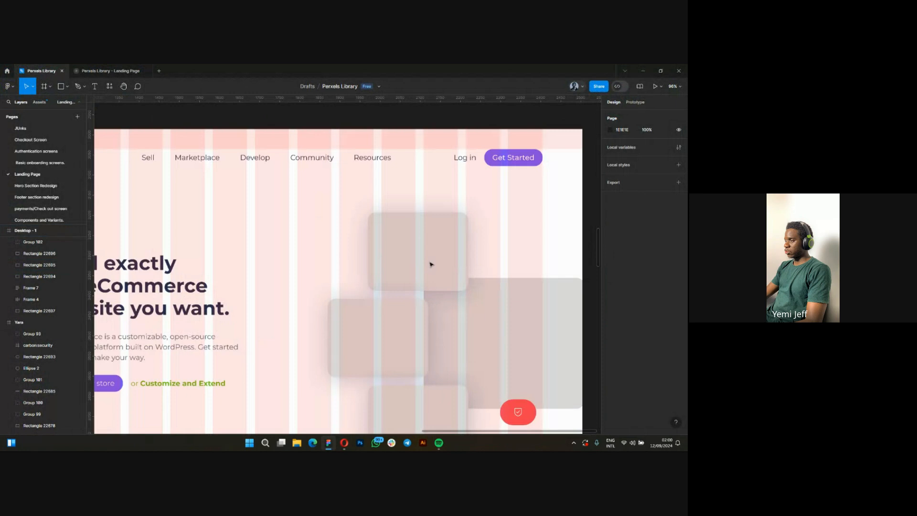
{"action": "scroll", "coordinate": [432, 264], "scroll_direction": "up", "scroll_amount": 2}
{"action": "scroll", "coordinate": [436, 258], "scroll_direction": "down", "scroll_amount": 3}
{"action": "scroll", "coordinate": [408, 277], "scroll_direction": "up", "scroll_amount": 4}
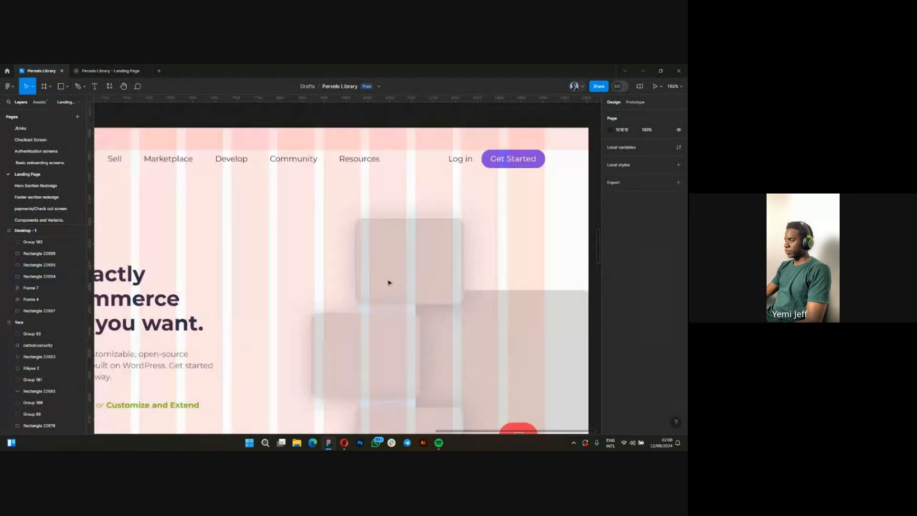
{"action": "left_click", "coordinate": [375, 282]}
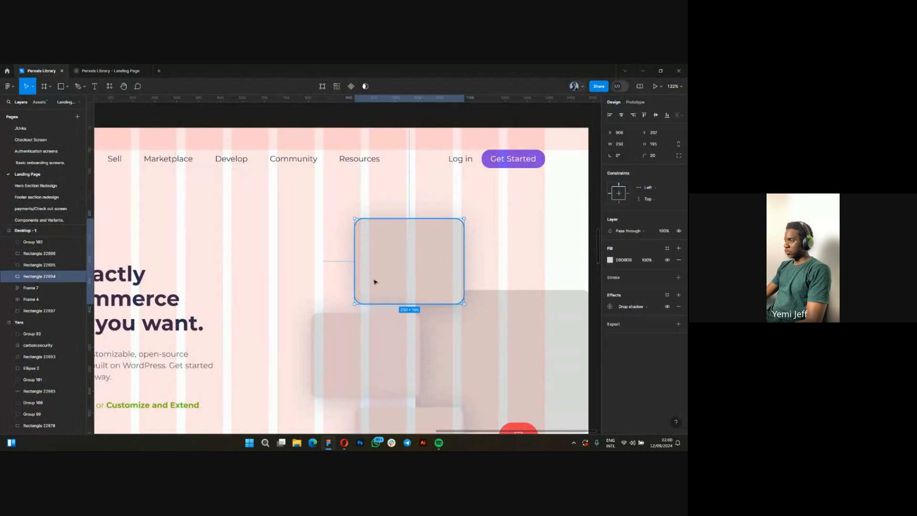
{"action": "left_click", "coordinate": [611, 260]}
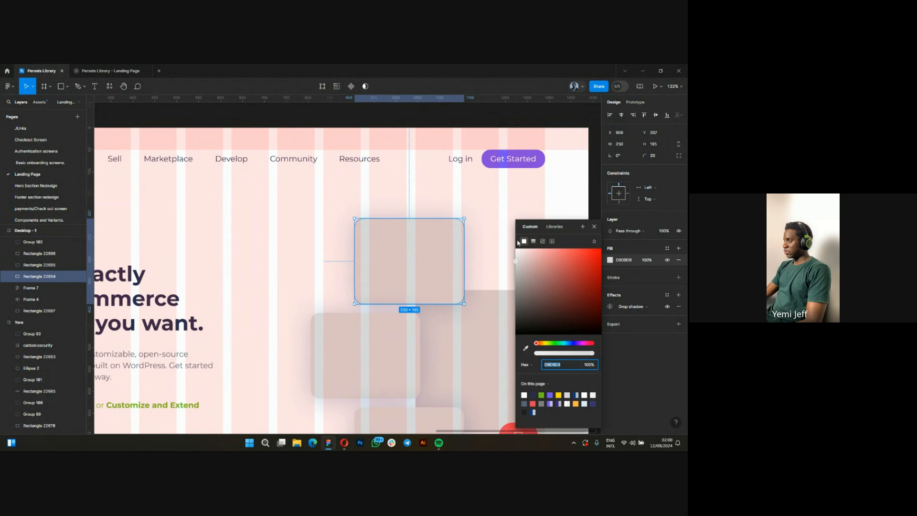
{"action": "left_click", "coordinate": [543, 241]}
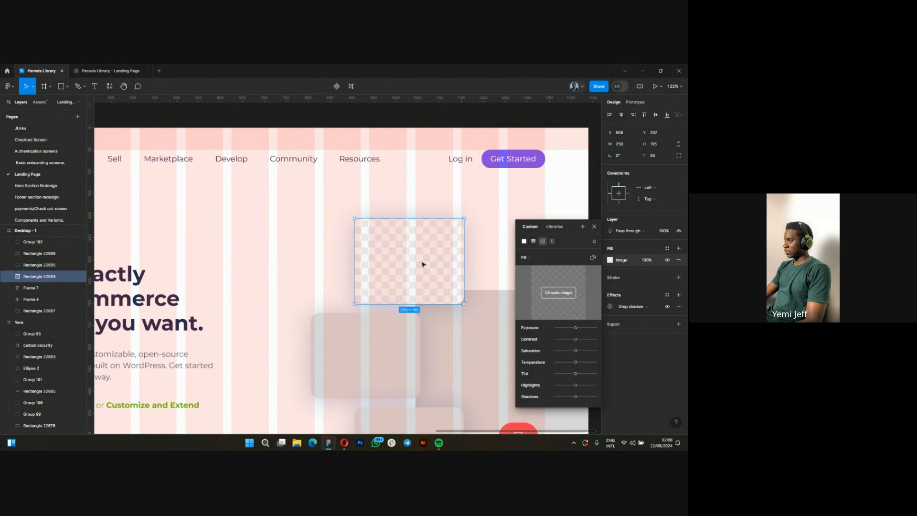
Start choosing an image for the placeholder's fill and browse to the Perxels 2023 folder on the Desktop.
{"action": "left_click", "coordinate": [553, 296]}
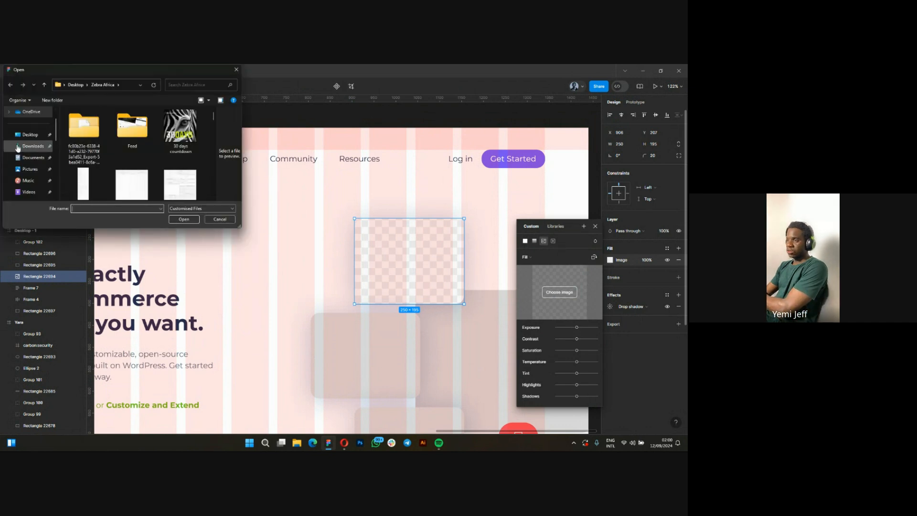
{"action": "left_click", "coordinate": [29, 171]}
{"action": "scroll", "coordinate": [33, 165], "scroll_direction": "down", "scroll_amount": 5}
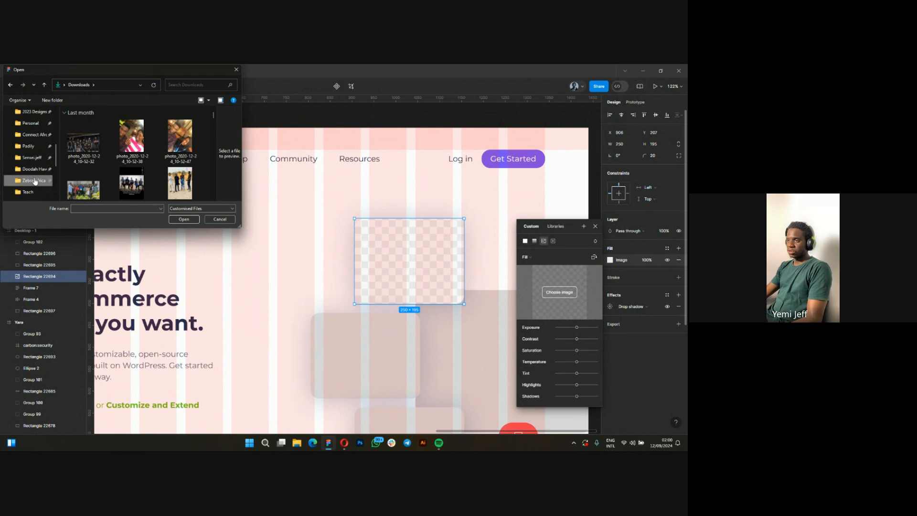
{"action": "left_click", "coordinate": [35, 181]}
{"action": "scroll", "coordinate": [33, 172], "scroll_direction": "up", "scroll_amount": 5}
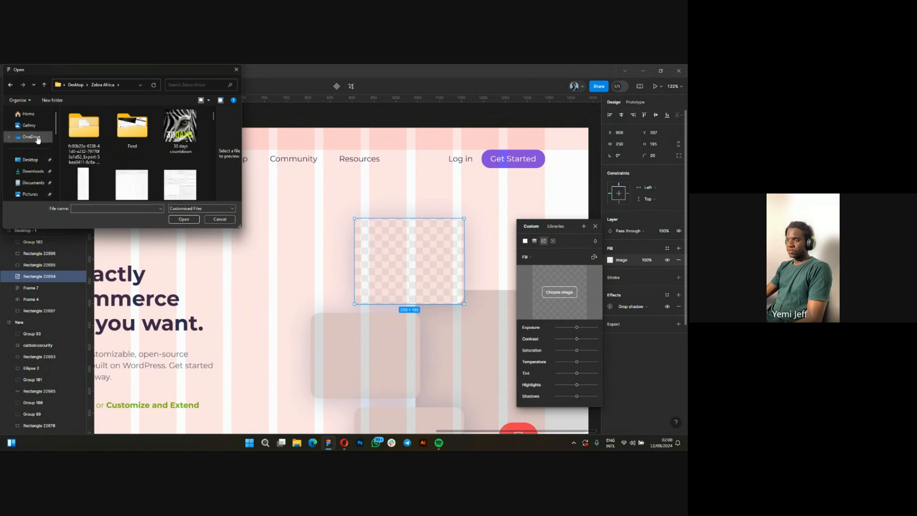
{"action": "left_click", "coordinate": [30, 160]}
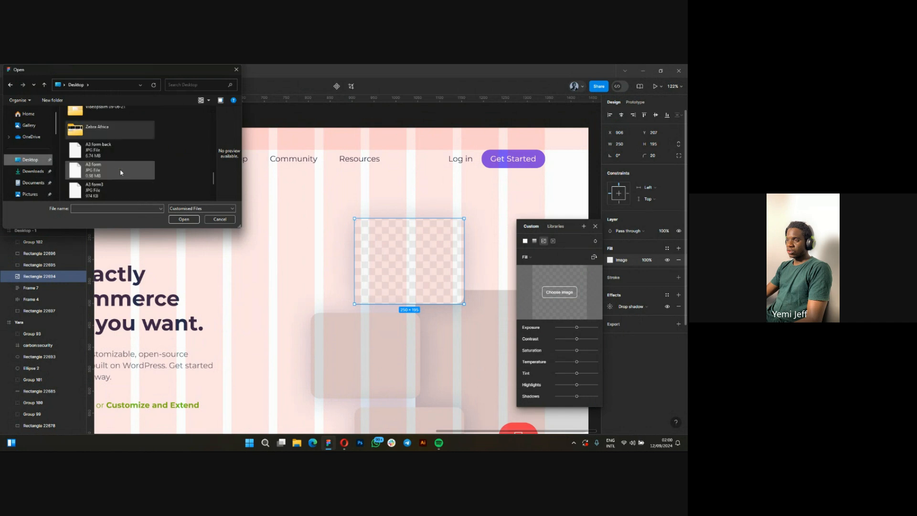
{"action": "scroll", "coordinate": [119, 169], "scroll_direction": "up", "scroll_amount": 2}
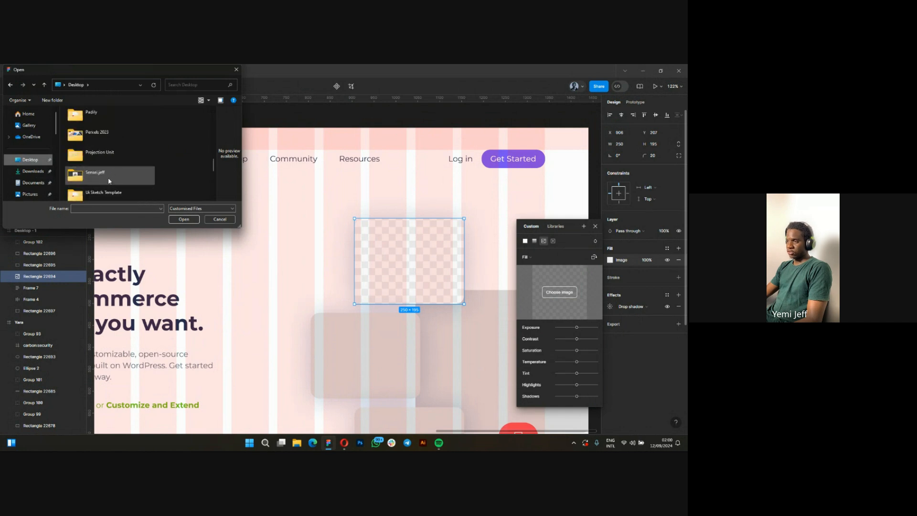
{"action": "scroll", "coordinate": [109, 181], "scroll_direction": "up", "scroll_amount": 2}
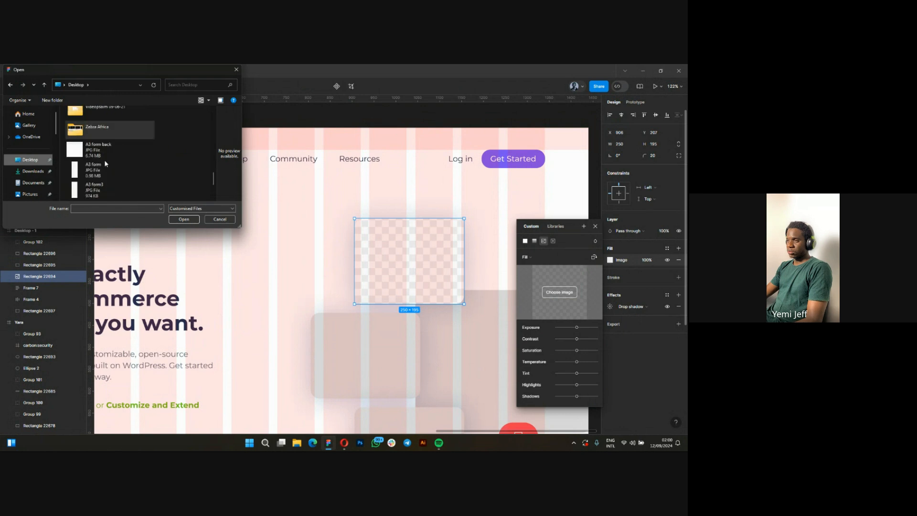
{"action": "scroll", "coordinate": [104, 165], "scroll_direction": "down", "scroll_amount": 2}
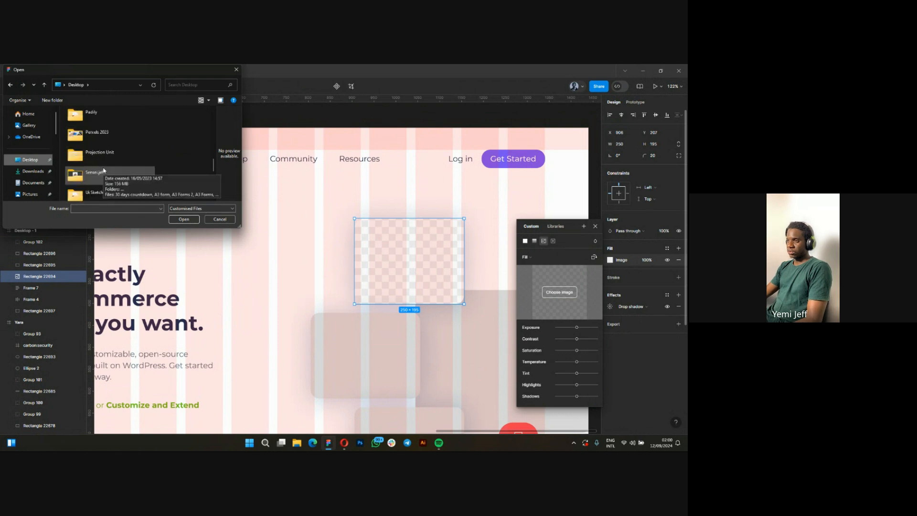
{"action": "double_click", "coordinate": [95, 135]}
Load the downloaded bank-card photo from the Perxels 2023 folder as the placeholder's image fill.
{"action": "scroll", "coordinate": [149, 166], "scroll_direction": "down", "scroll_amount": 5}
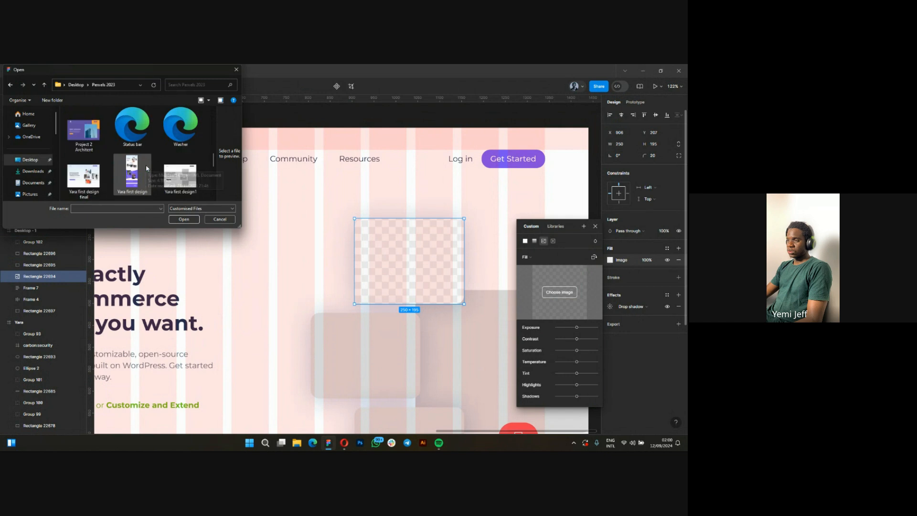
{"action": "scroll", "coordinate": [137, 170], "scroll_direction": "up", "scroll_amount": 3}
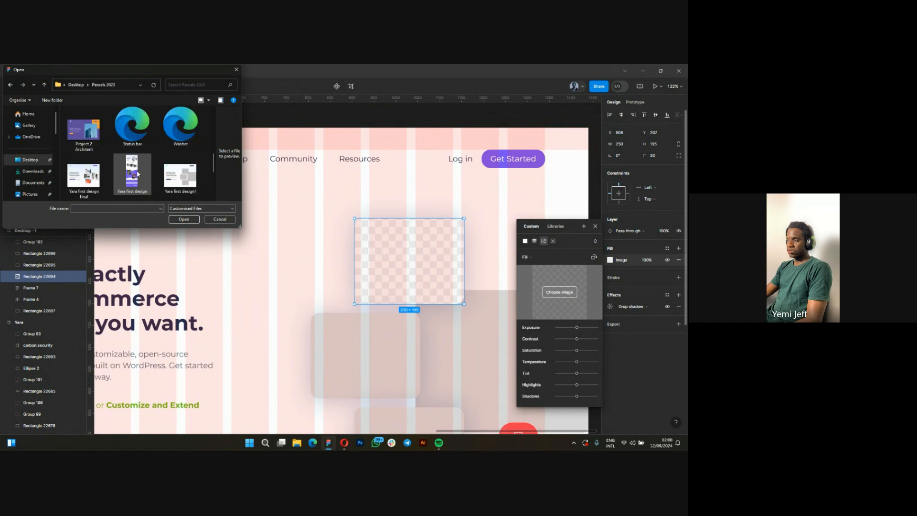
{"action": "left_click", "coordinate": [132, 149]}
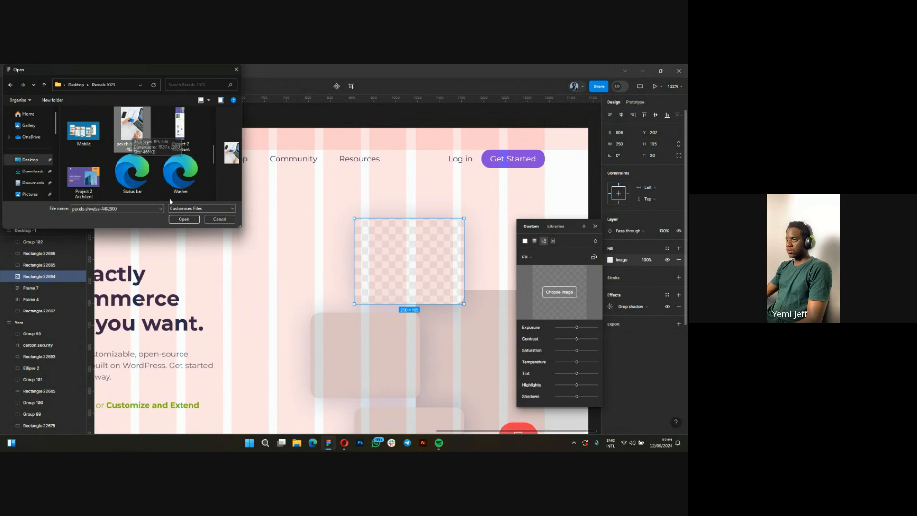
{"action": "left_click", "coordinate": [183, 219]}
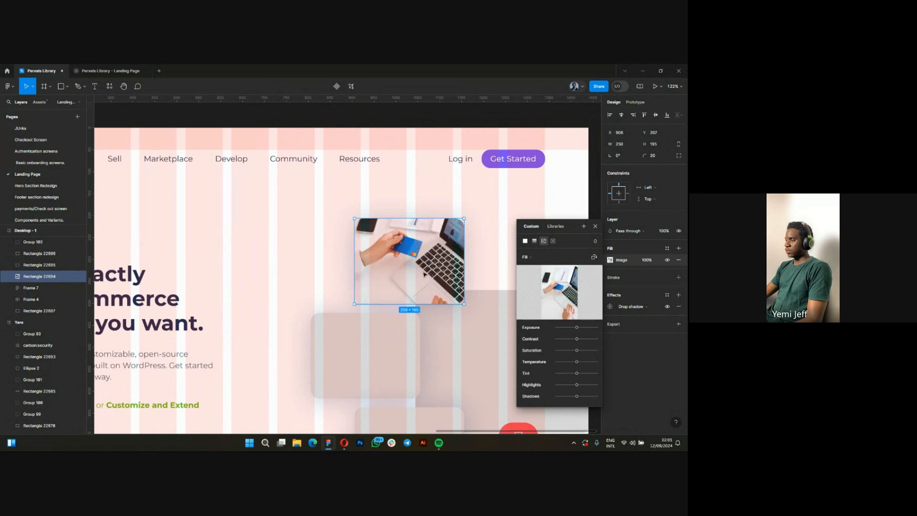
Switch to the Opera browser and leave the downloaded bank-card photo's page to return to the online shopping results on Pexels.
{"action": "scroll", "coordinate": [353, 326], "scroll_direction": "down", "scroll_amount": 2}
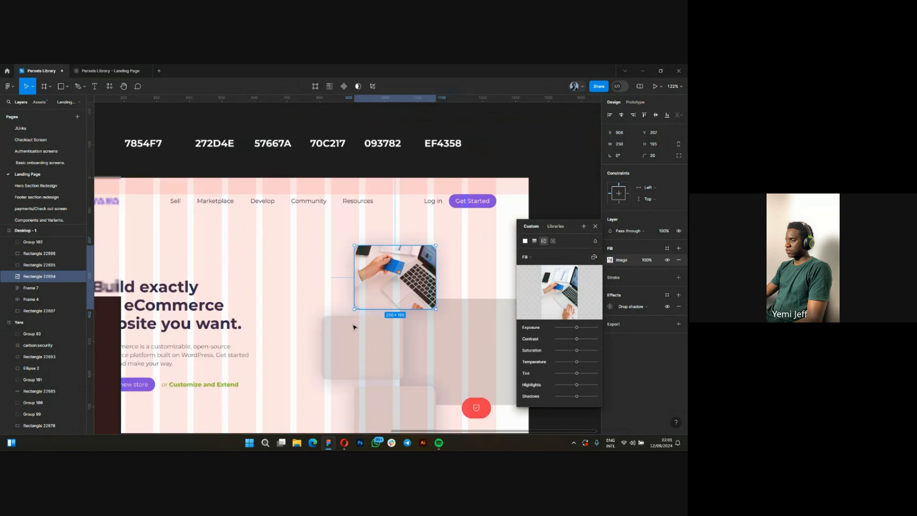
{"action": "scroll", "coordinate": [354, 328], "scroll_direction": "down", "scroll_amount": 2}
{"action": "scroll", "coordinate": [424, 338], "scroll_direction": "down", "scroll_amount": 1}
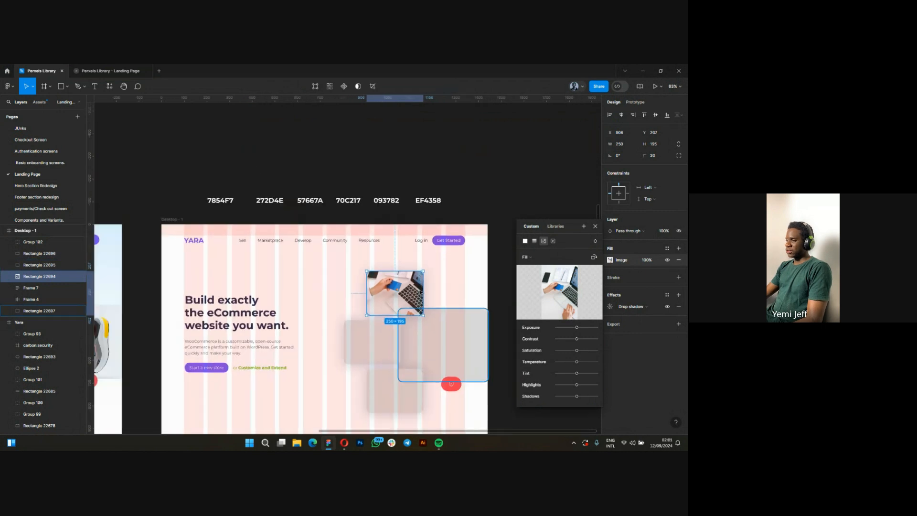
{"action": "scroll", "coordinate": [475, 300], "scroll_direction": "down", "scroll_amount": 3}
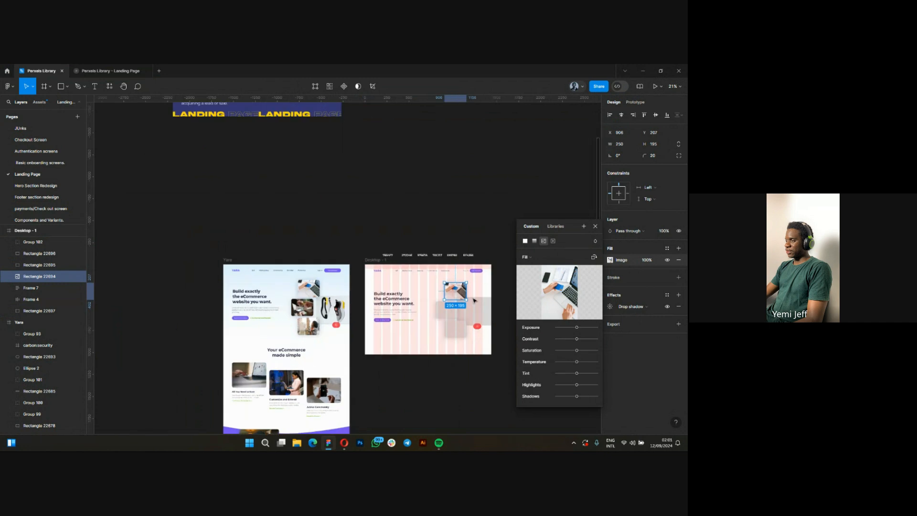
{"action": "scroll", "coordinate": [474, 300], "scroll_direction": "up", "scroll_amount": 2}
{"action": "scroll", "coordinate": [436, 379], "scroll_direction": "up", "scroll_amount": 1}
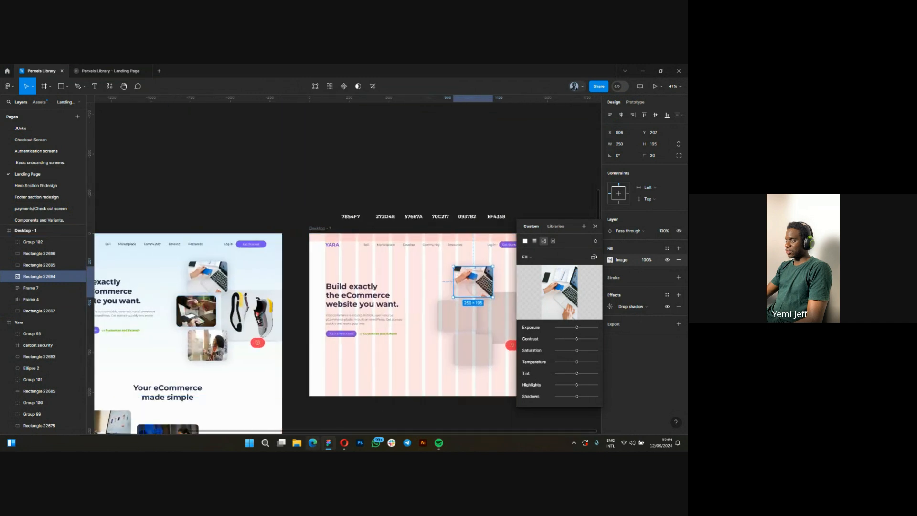
{"action": "mouse_move", "coordinate": [343, 447]}
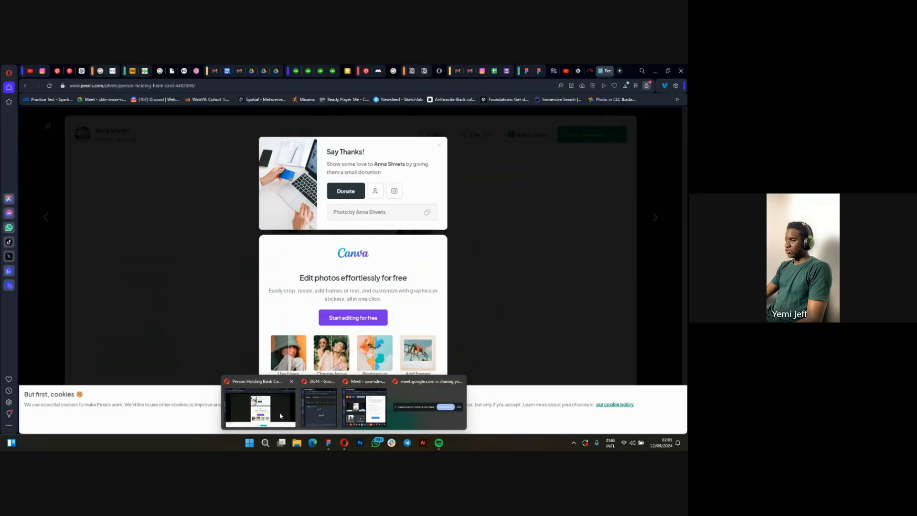
{"action": "left_click", "coordinate": [279, 413]}
{"action": "left_click", "coordinate": [462, 262]}
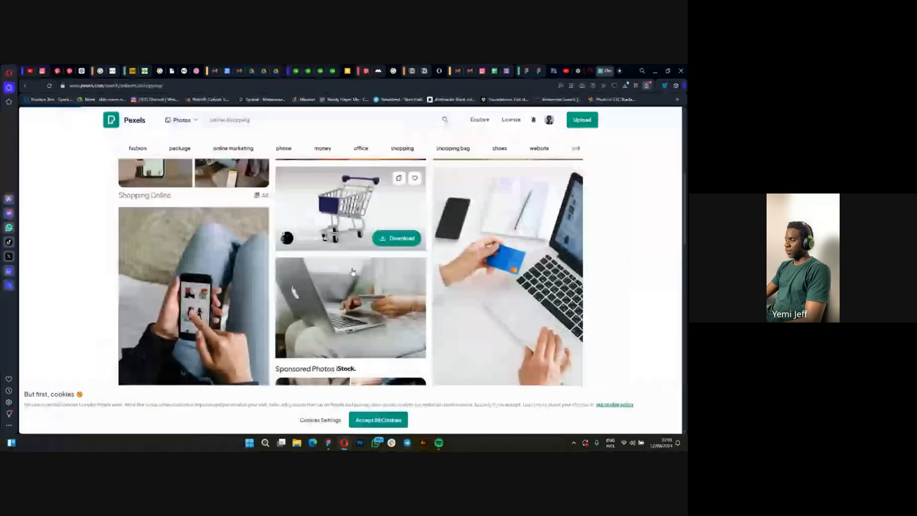
Browse the online shopping results and open the close-up photo of a hand holding a blue debit card.
{"action": "scroll", "coordinate": [321, 294], "scroll_direction": "down", "scroll_amount": 5}
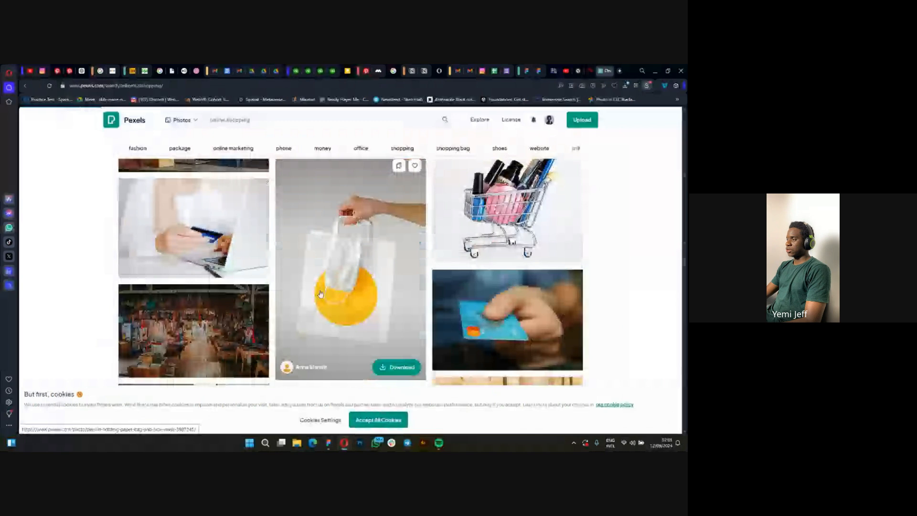
{"action": "scroll", "coordinate": [316, 296], "scroll_direction": "down", "scroll_amount": 5}
{"action": "scroll", "coordinate": [356, 273], "scroll_direction": "up", "scroll_amount": 3}
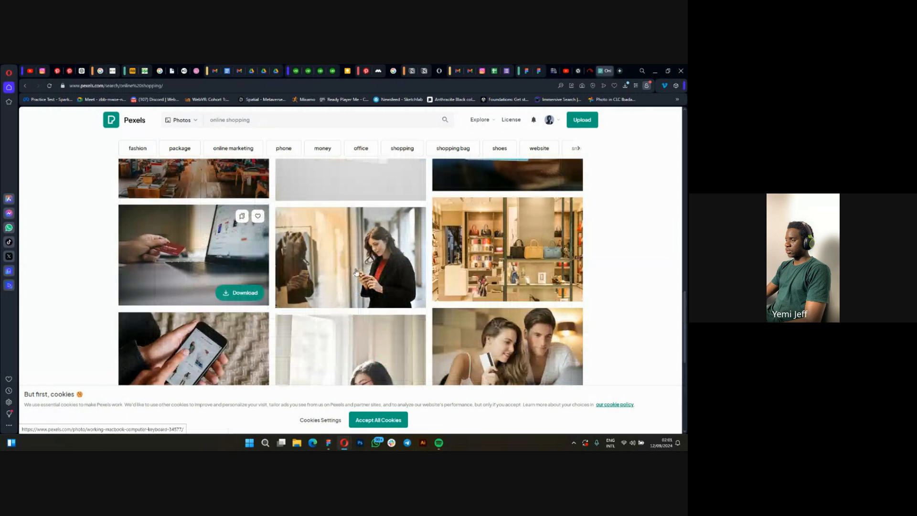
{"action": "scroll", "coordinate": [356, 272], "scroll_direction": "down", "scroll_amount": 3}
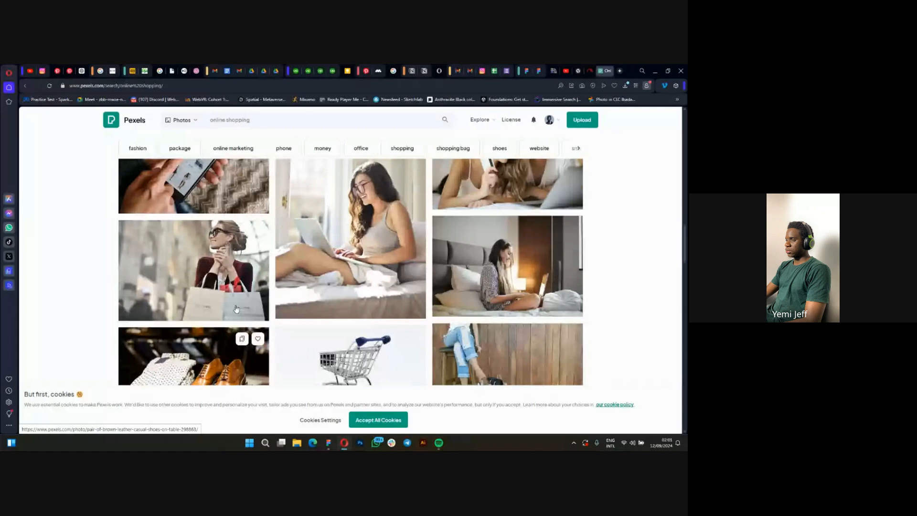
{"action": "scroll", "coordinate": [300, 304], "scroll_direction": "up", "scroll_amount": 3}
{"action": "scroll", "coordinate": [265, 306], "scroll_direction": "up", "scroll_amount": 2}
{"action": "scroll", "coordinate": [262, 307], "scroll_direction": "down", "scroll_amount": 1}
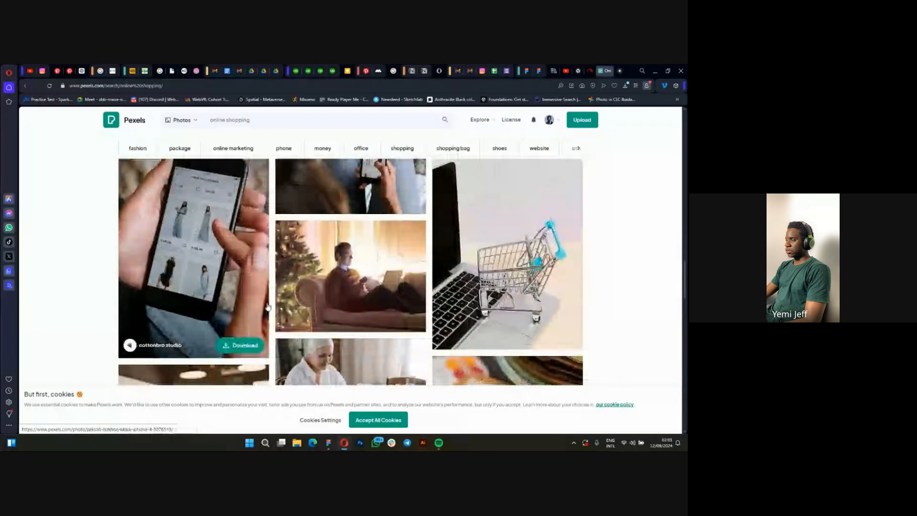
{"action": "scroll", "coordinate": [504, 284], "scroll_direction": "up", "scroll_amount": 2}
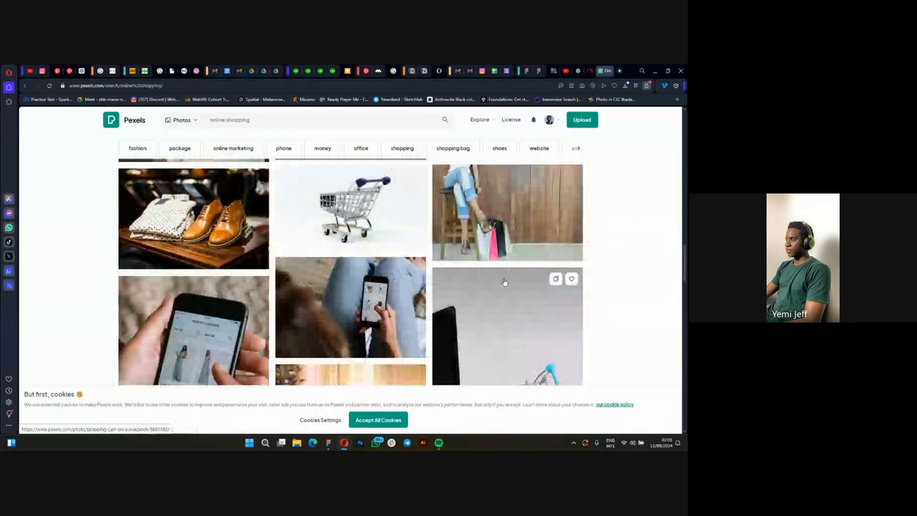
{"action": "scroll", "coordinate": [504, 282], "scroll_direction": "up", "scroll_amount": 3}
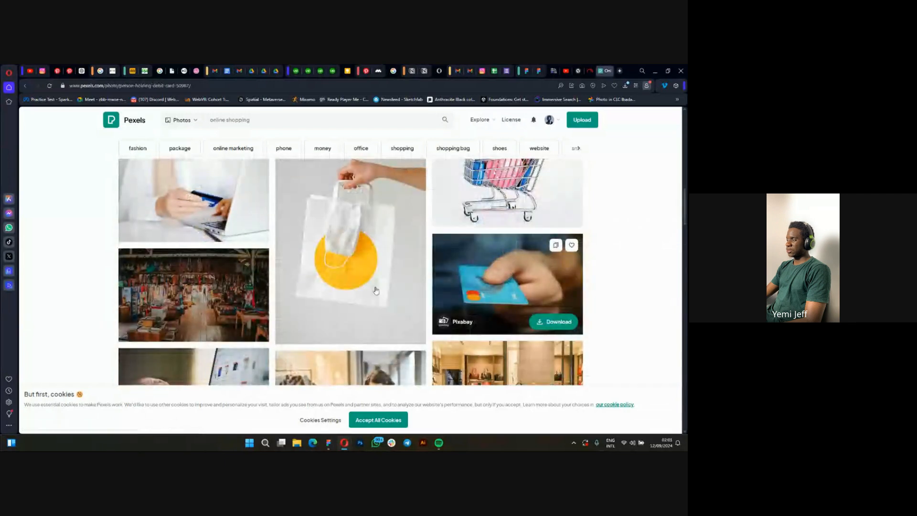
{"action": "left_click", "coordinate": [504, 284]}
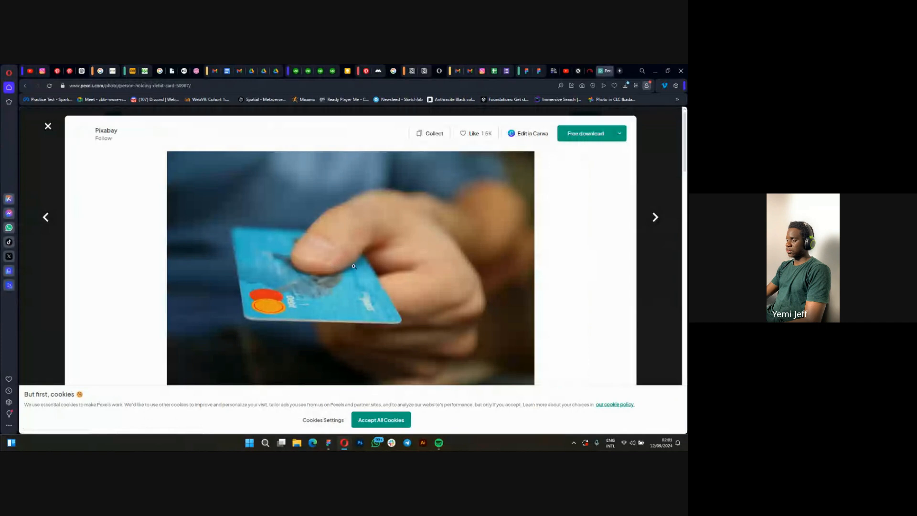
Copy the opened debit-card photo as an image to the clipboard.
{"action": "right_click", "coordinate": [375, 238]}
{"action": "left_click", "coordinate": [262, 288]}
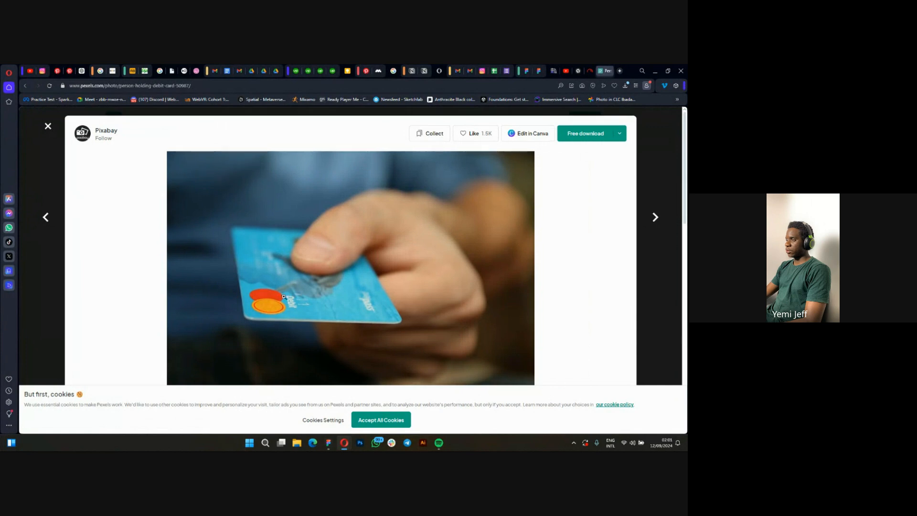
{"action": "scroll", "coordinate": [297, 279], "scroll_direction": "down", "scroll_amount": 2}
{"action": "scroll", "coordinate": [356, 244], "scroll_direction": "up", "scroll_amount": 1}
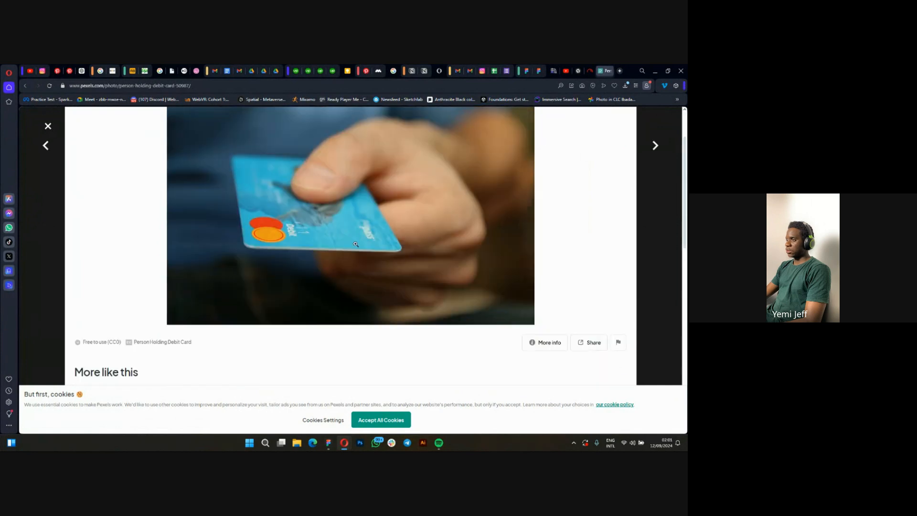
{"action": "scroll", "coordinate": [317, 249], "scroll_direction": "up", "scroll_amount": 2}
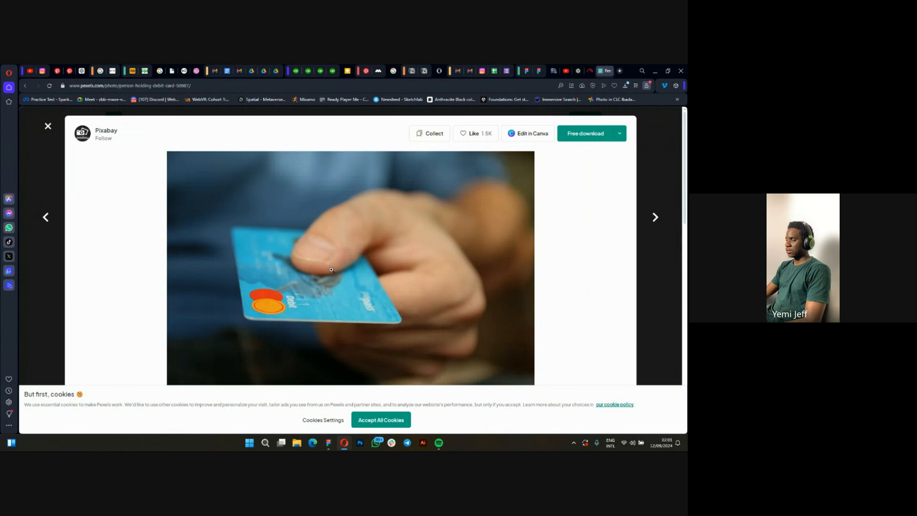
{"action": "scroll", "coordinate": [332, 269], "scroll_direction": "down", "scroll_amount": 2}
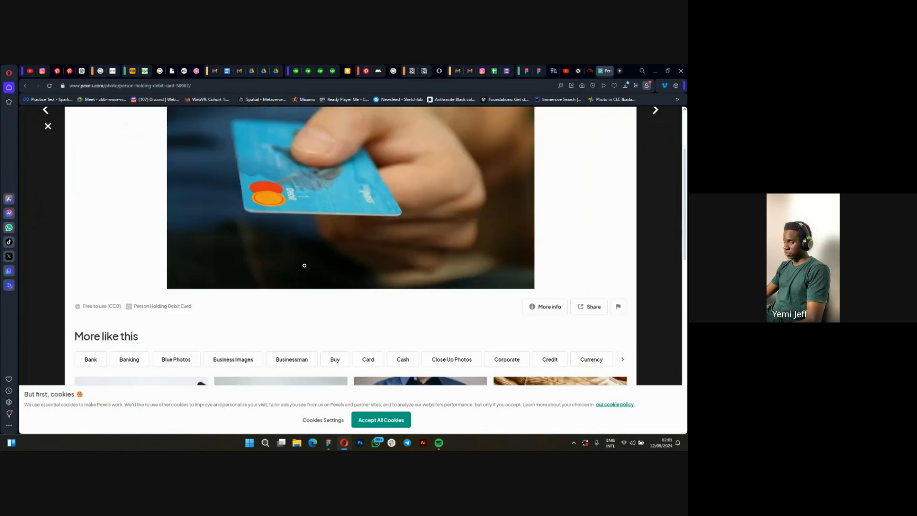
{"action": "scroll", "coordinate": [328, 205], "scroll_direction": "up", "scroll_amount": 2}
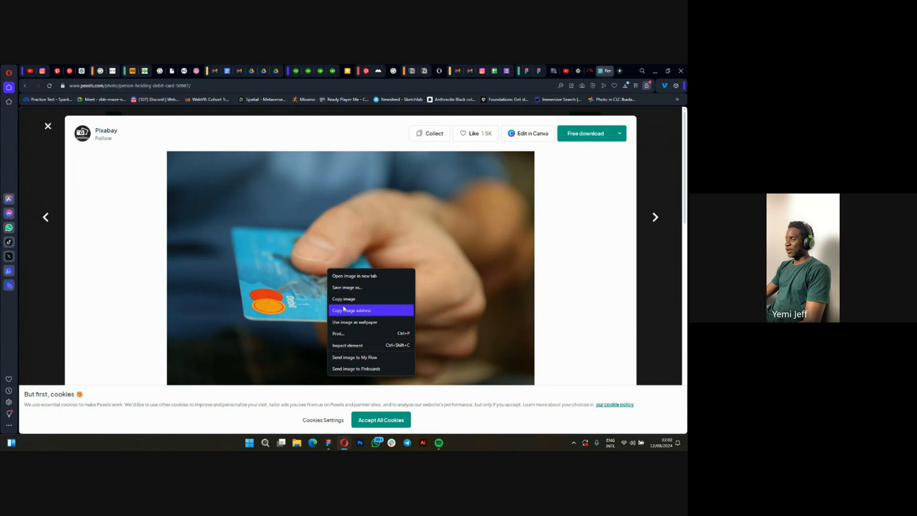
{"action": "left_click", "coordinate": [347, 300]}
{"action": "right_click", "coordinate": [321, 268]}
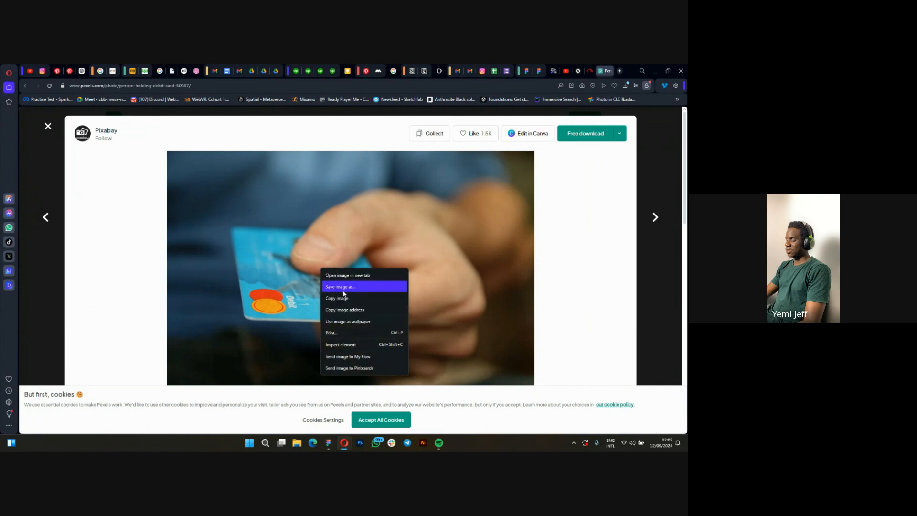
{"action": "left_click", "coordinate": [344, 298]}
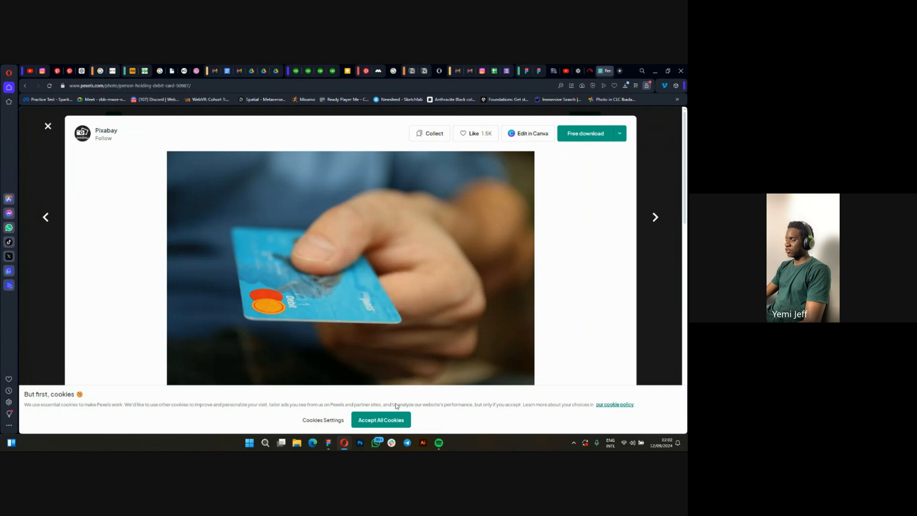
Switch to Figma, paste the debit-card photo into the middle small grey placeholder of the Desktop - 1 hero section, and deselect it.
{"action": "left_click", "coordinate": [328, 443]}
{"action": "scroll", "coordinate": [416, 348], "scroll_direction": "up", "scroll_amount": 2}
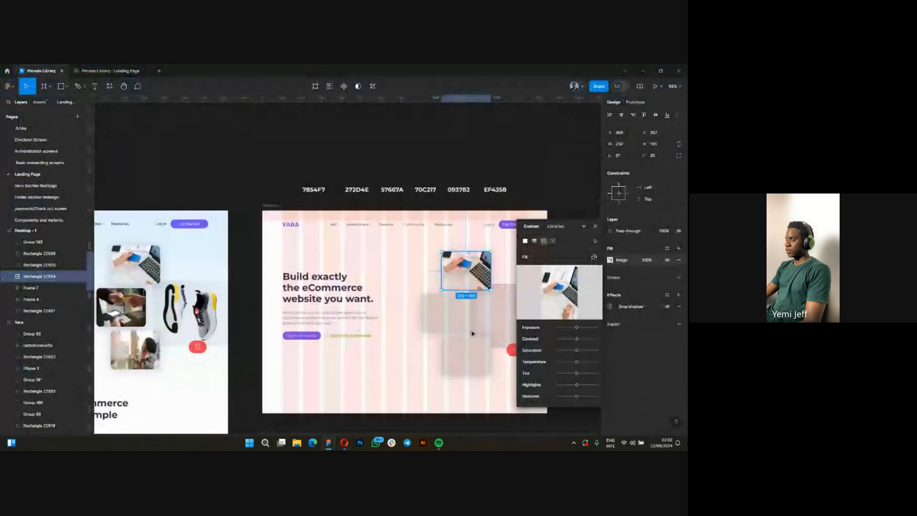
{"action": "left_click", "coordinate": [429, 329]}
{"action": "left_click", "coordinate": [436, 319]}
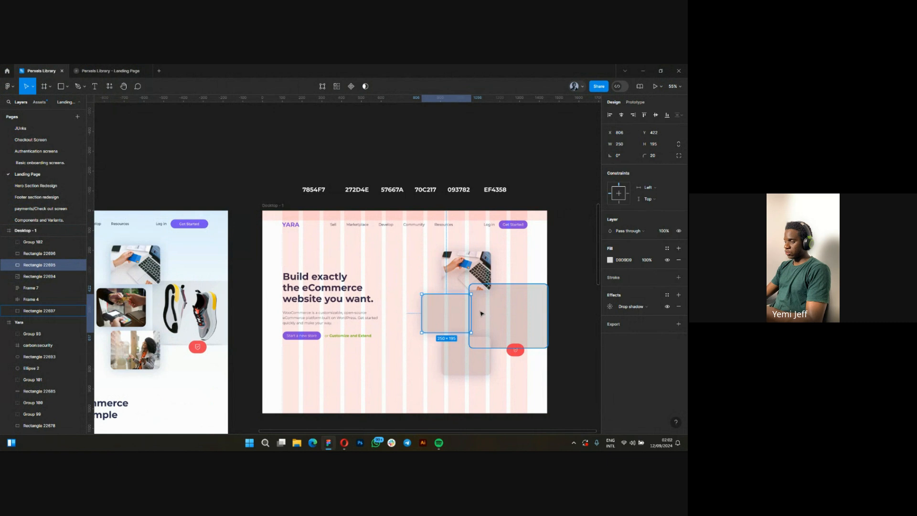
{"action": "key", "text": "ctrl+v"}
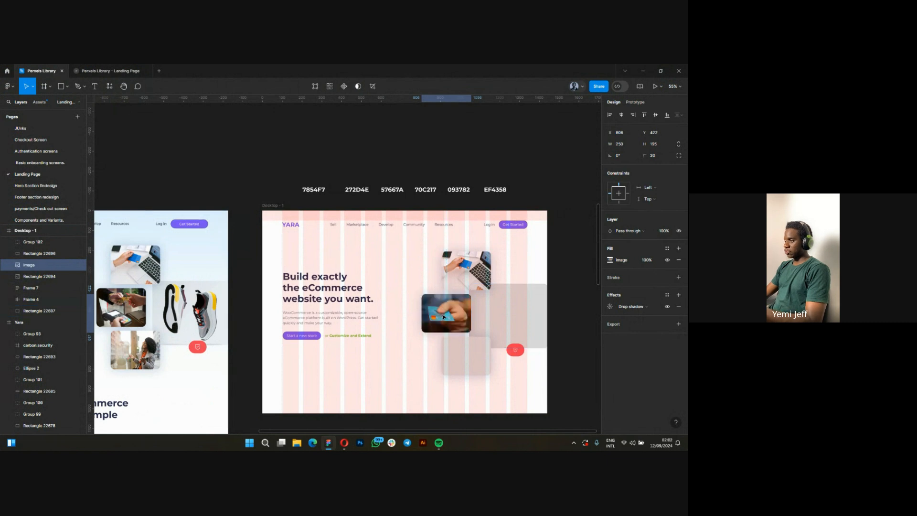
{"action": "left_click", "coordinate": [375, 377]}
Return to Pexels in Opera, close the debit-card photo, and open the photo of a woman holding a phone and shopping bags.
{"action": "left_click", "coordinate": [345, 445]}
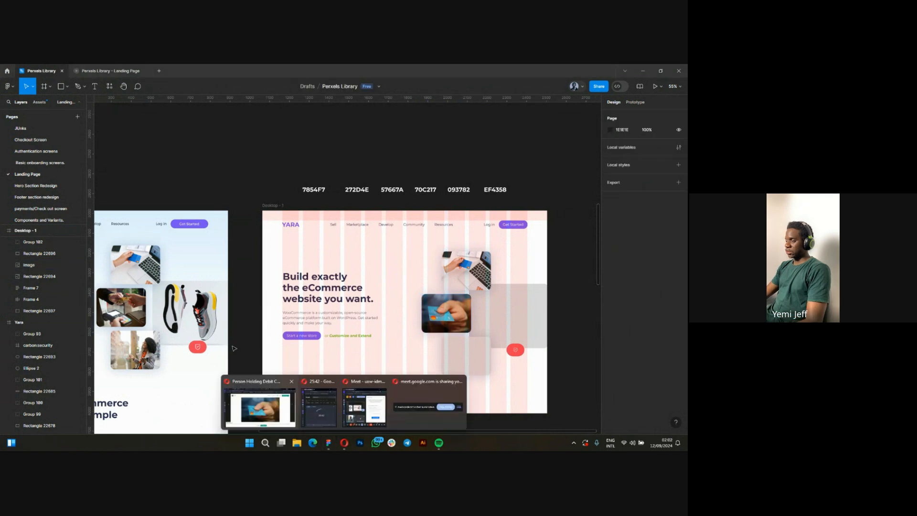
{"action": "left_click", "coordinate": [258, 406]}
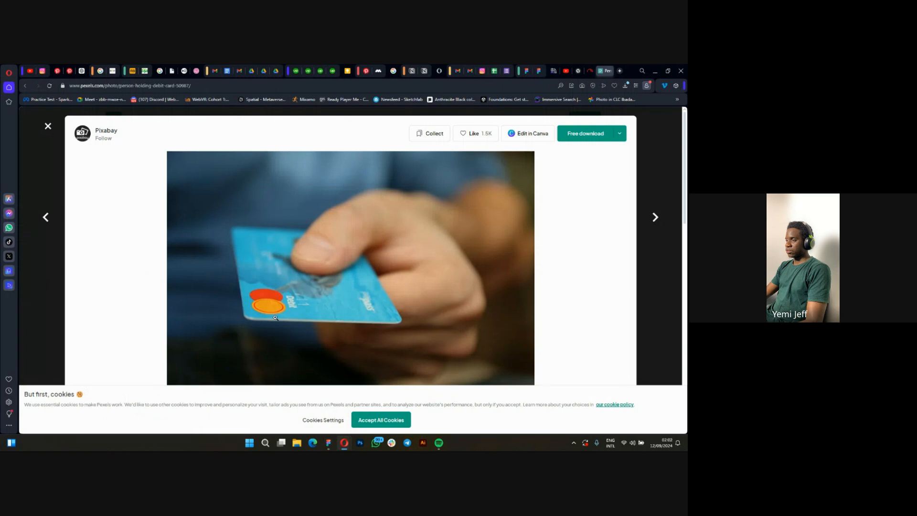
{"action": "scroll", "coordinate": [401, 291], "scroll_direction": "down", "scroll_amount": 3}
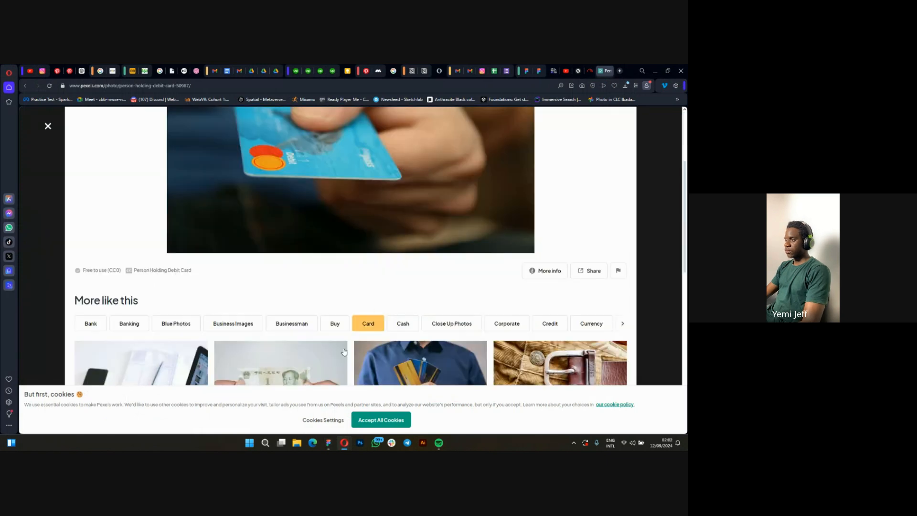
{"action": "scroll", "coordinate": [297, 355], "scroll_direction": "up", "scroll_amount": 3}
{"action": "left_click", "coordinate": [48, 194]}
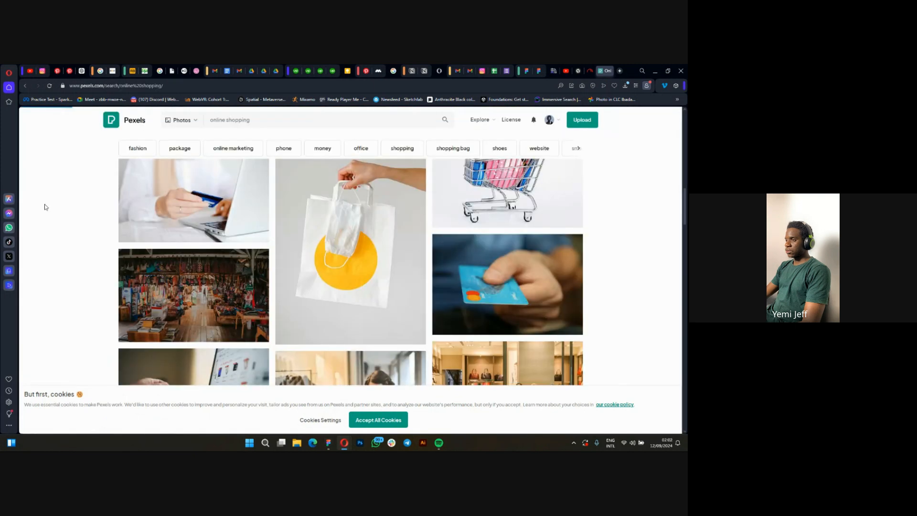
{"action": "scroll", "coordinate": [241, 232], "scroll_direction": "up", "scroll_amount": 5}
{"action": "scroll", "coordinate": [241, 234], "scroll_direction": "down", "scroll_amount": 1}
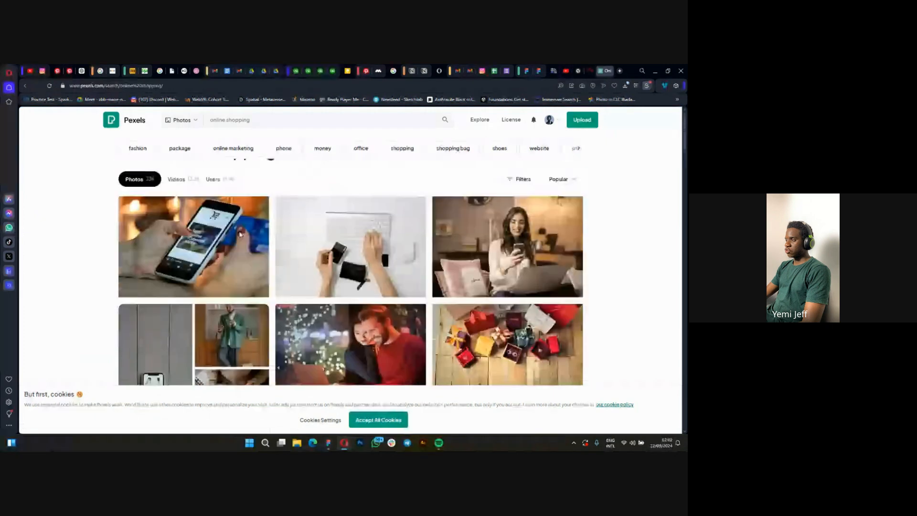
{"action": "scroll", "coordinate": [240, 234], "scroll_direction": "down", "scroll_amount": 5}
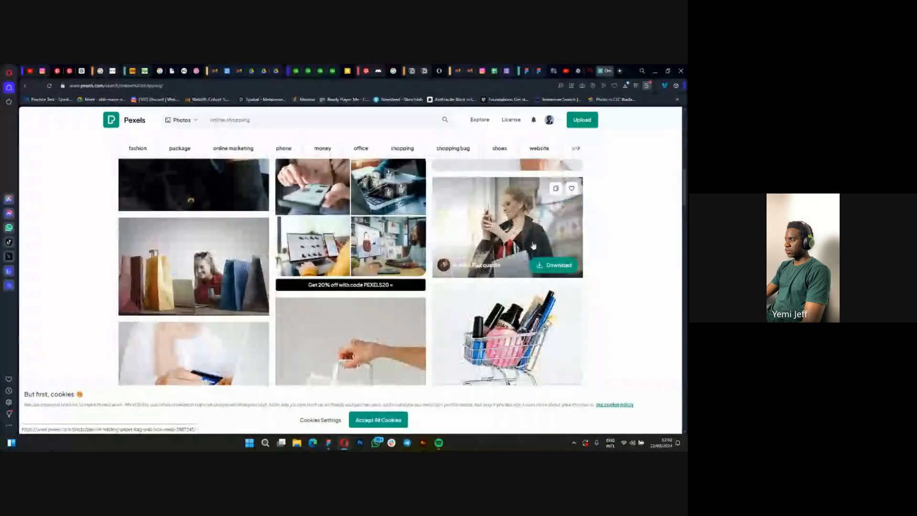
{"action": "left_click", "coordinate": [519, 233]}
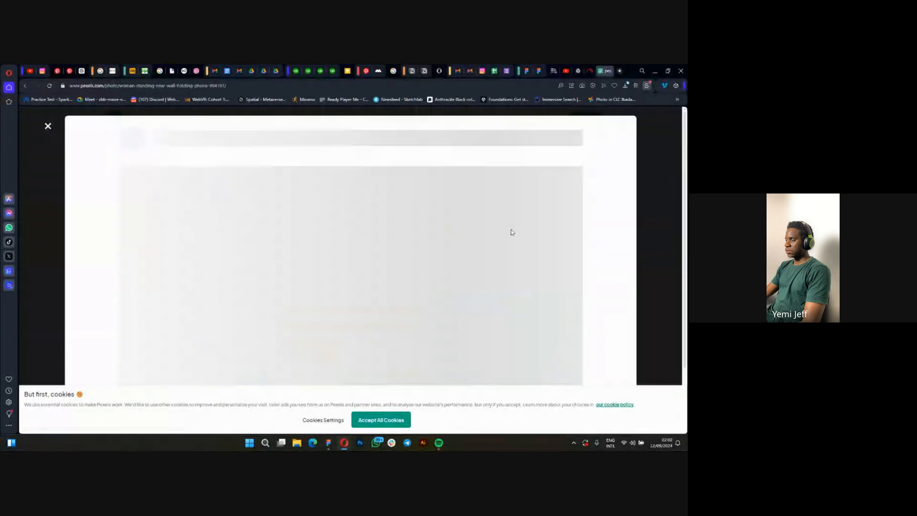
Look over the opened photo of the woman with shopping bags and copy it as an image.
{"action": "scroll", "coordinate": [445, 271], "scroll_direction": "down", "scroll_amount": 3}
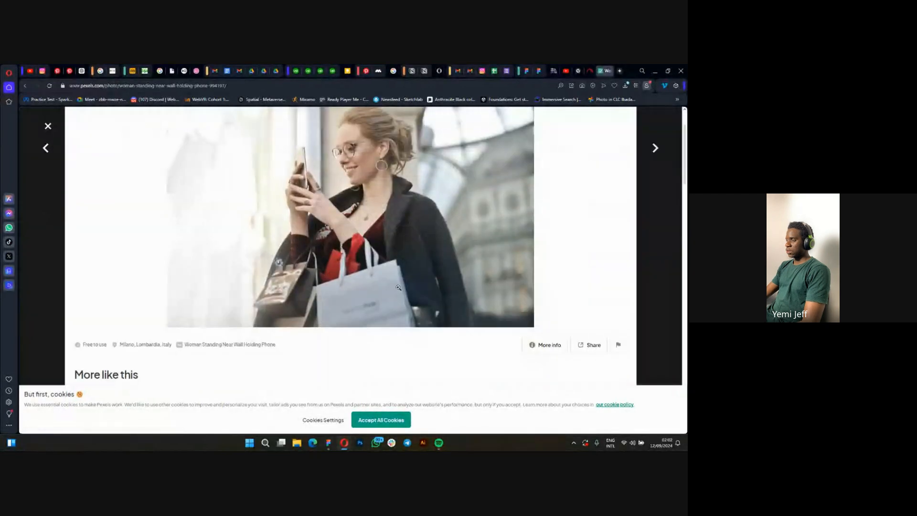
{"action": "scroll", "coordinate": [333, 243], "scroll_direction": "up", "scroll_amount": 3}
{"action": "scroll", "coordinate": [303, 290], "scroll_direction": "down", "scroll_amount": 4}
{"action": "scroll", "coordinate": [303, 289], "scroll_direction": "up", "scroll_amount": 4}
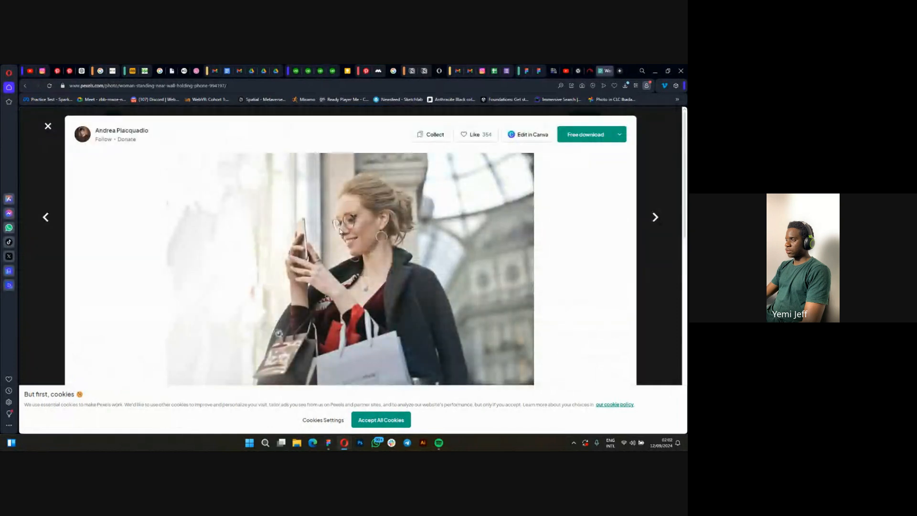
{"action": "right_click", "coordinate": [340, 230]}
{"action": "left_click", "coordinate": [367, 258]}
Switch to Figma and paste the photo of the woman with shopping bags into the lowest grey placeholder of the Desktop - 1 hero section.
{"action": "left_click", "coordinate": [332, 443]}
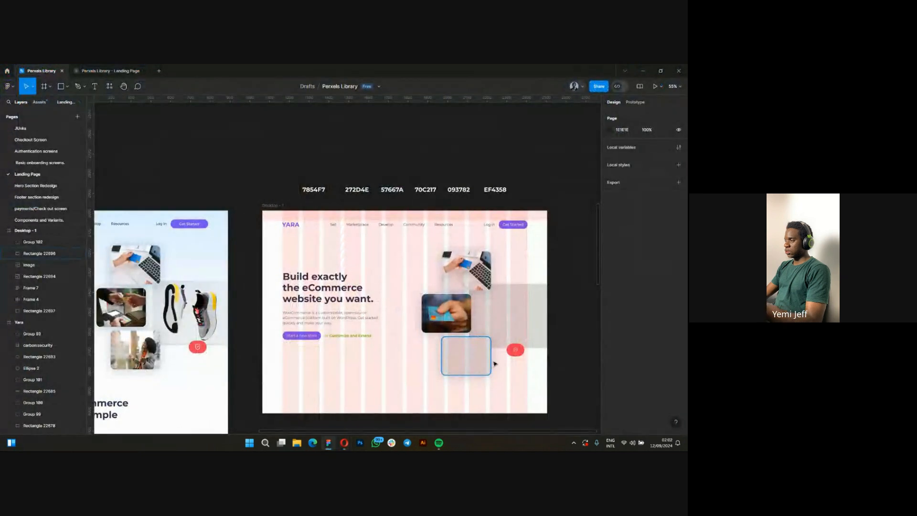
{"action": "left_click", "coordinate": [480, 367]}
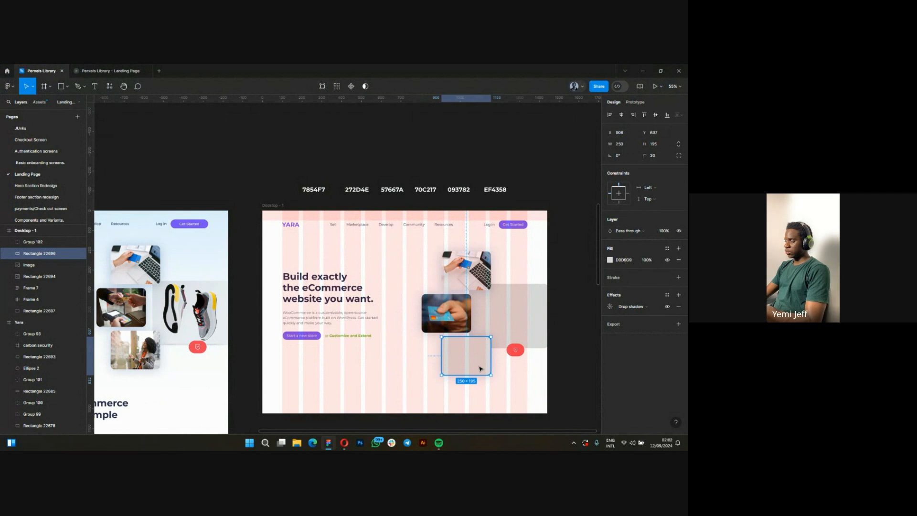
{"action": "key", "text": "ctrl+v"}
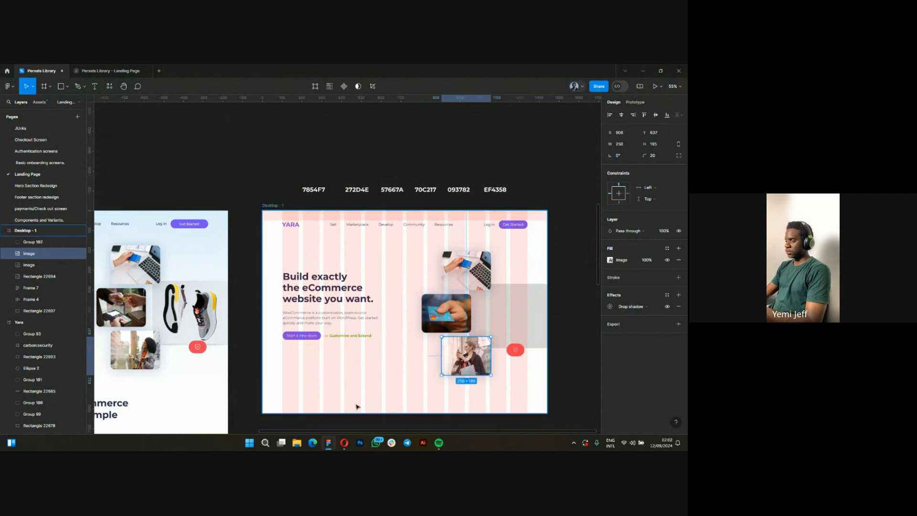
Return to Pexels in Opera, close the photo of the woman with shopping bags, and search the photos for "shoes".
{"action": "left_click", "coordinate": [346, 445]}
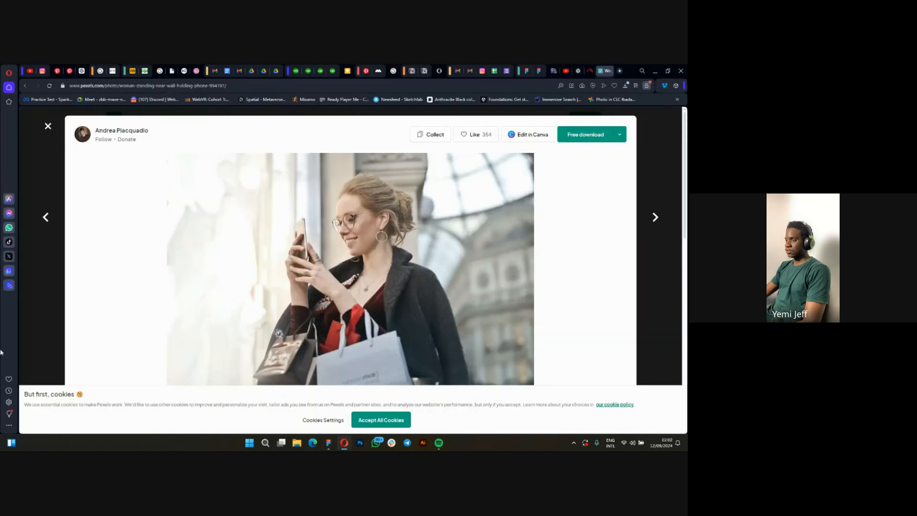
{"action": "left_click", "coordinate": [35, 153]}
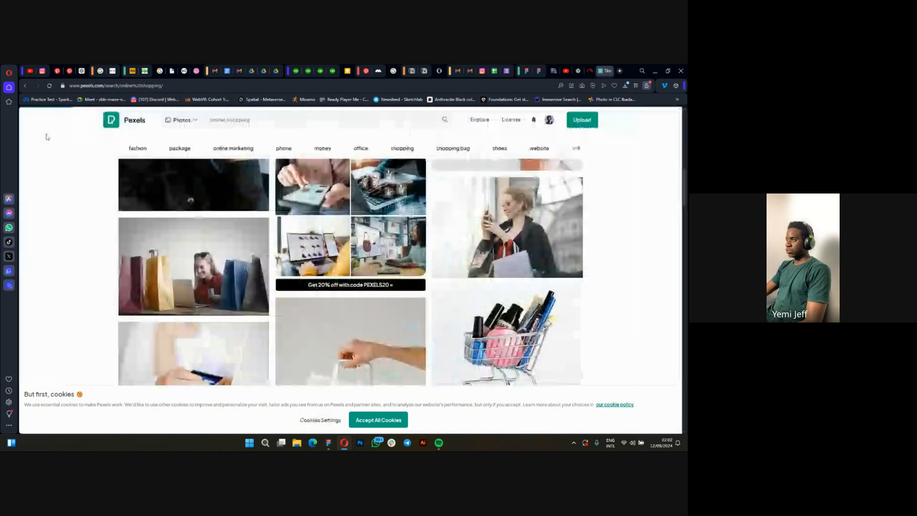
{"action": "left_click", "coordinate": [263, 120]}
{"action": "key", "text": "ctrl+a"}
{"action": "key", "text": "BackSpace"}
{"action": "type", "text": "shoes"}
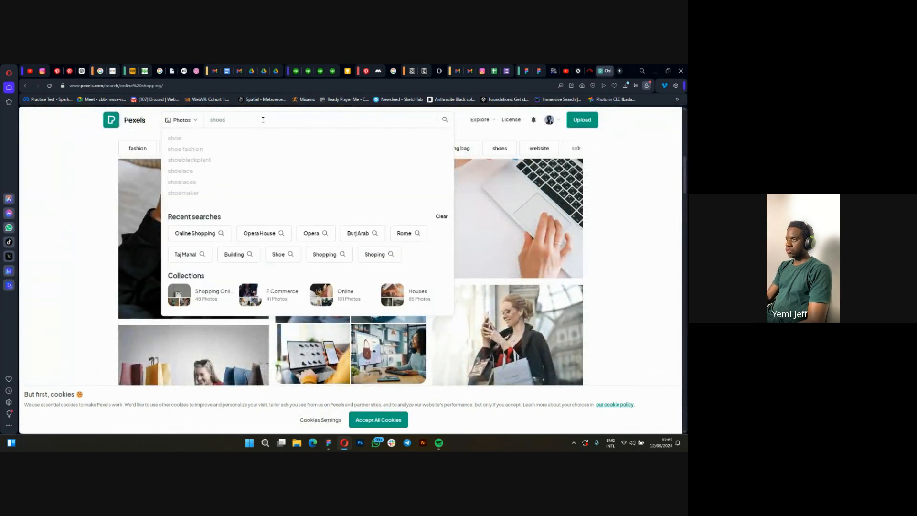
{"action": "key", "text": "Return"}
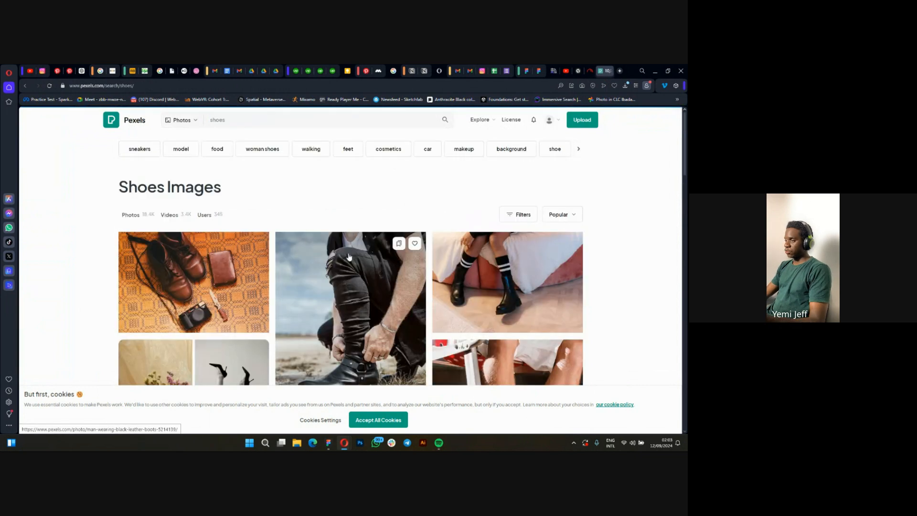
Open the photo of the floating grey sneakers with yellow heels from the results and copy it as an image.
{"action": "scroll", "coordinate": [349, 257], "scroll_direction": "down", "scroll_amount": 10}
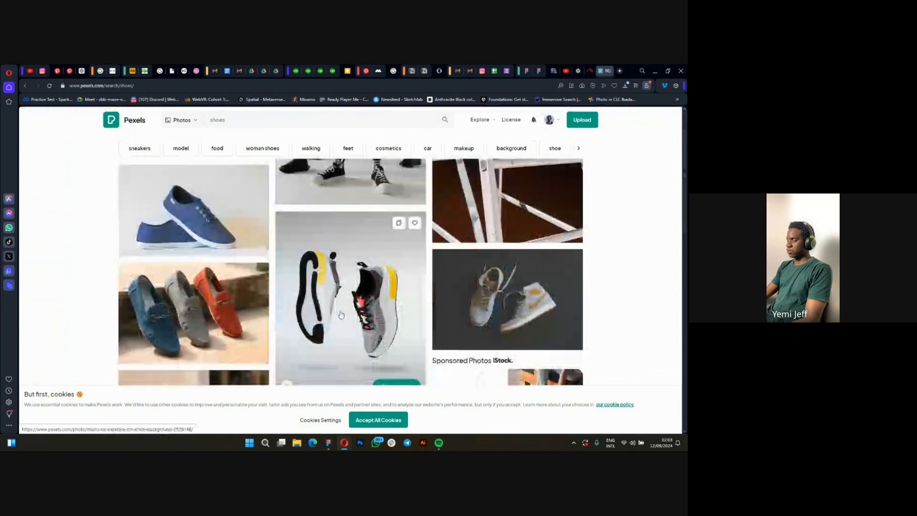
{"action": "scroll", "coordinate": [361, 308], "scroll_direction": "down", "scroll_amount": 1}
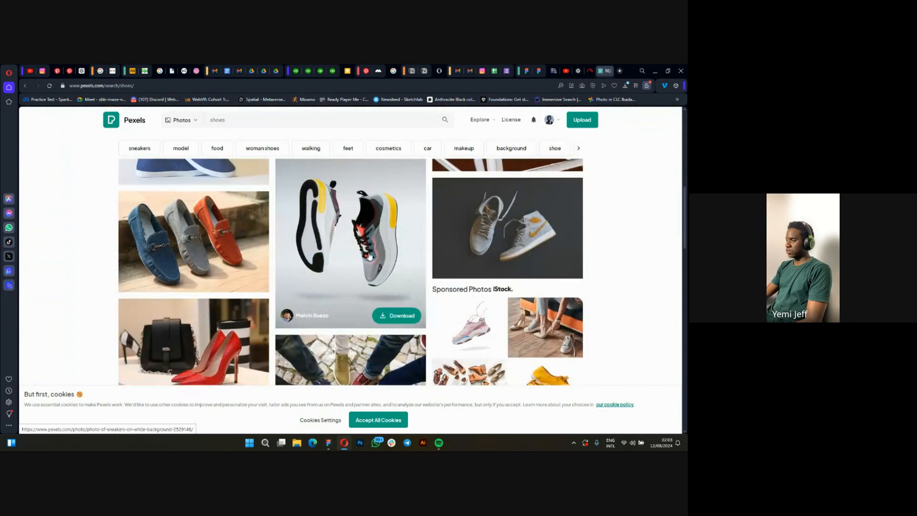
{"action": "scroll", "coordinate": [343, 302], "scroll_direction": "up", "scroll_amount": 2}
{"action": "left_click", "coordinate": [343, 299]}
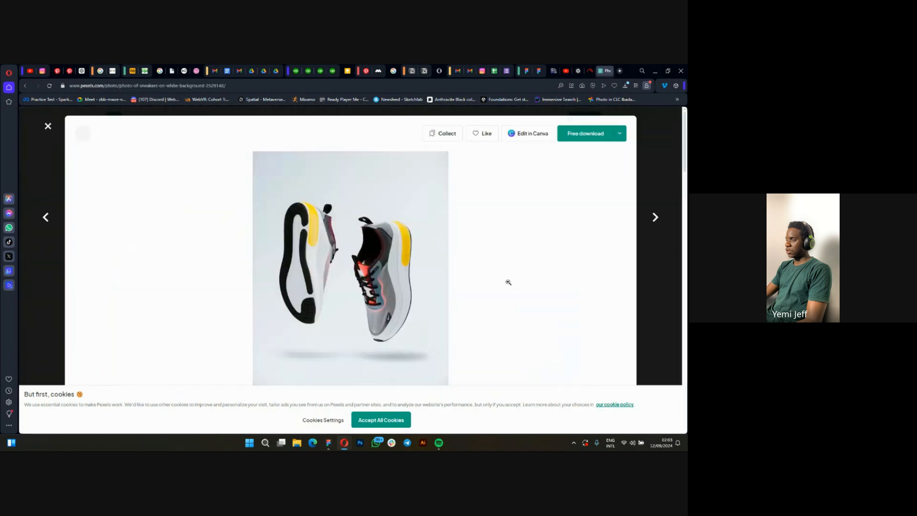
{"action": "scroll", "coordinate": [347, 250], "scroll_direction": "down", "scroll_amount": 2}
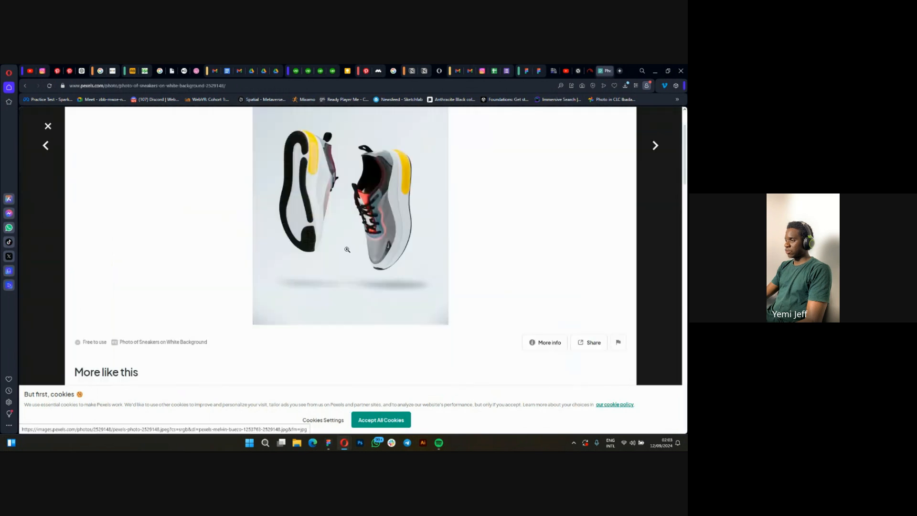
{"action": "scroll", "coordinate": [347, 249], "scroll_direction": "up", "scroll_amount": 2}
{"action": "right_click", "coordinate": [356, 267]}
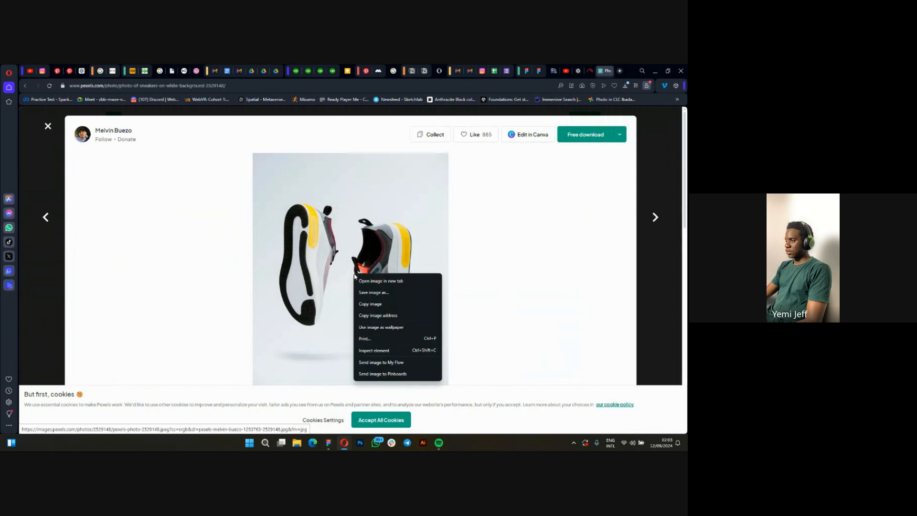
{"action": "left_click", "coordinate": [378, 301]}
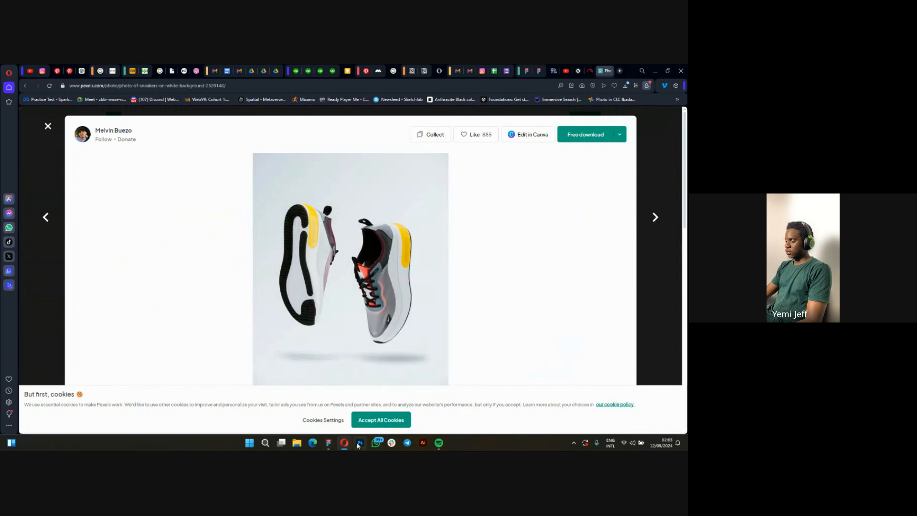
Switch to Figma, paste the sneakers photo into the large grey placeholder of the Desktop - 1 hero section, and deselect it.
{"action": "left_click", "coordinate": [330, 447]}
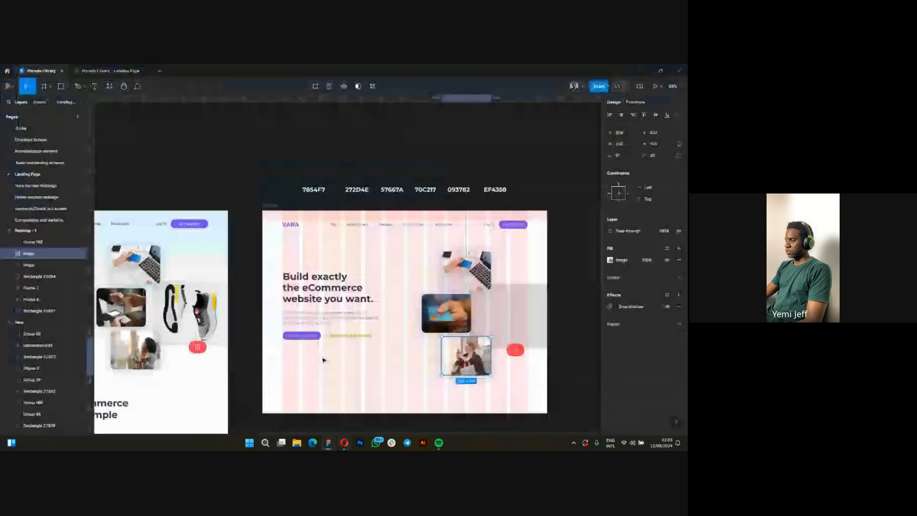
{"action": "left_click", "coordinate": [500, 343]}
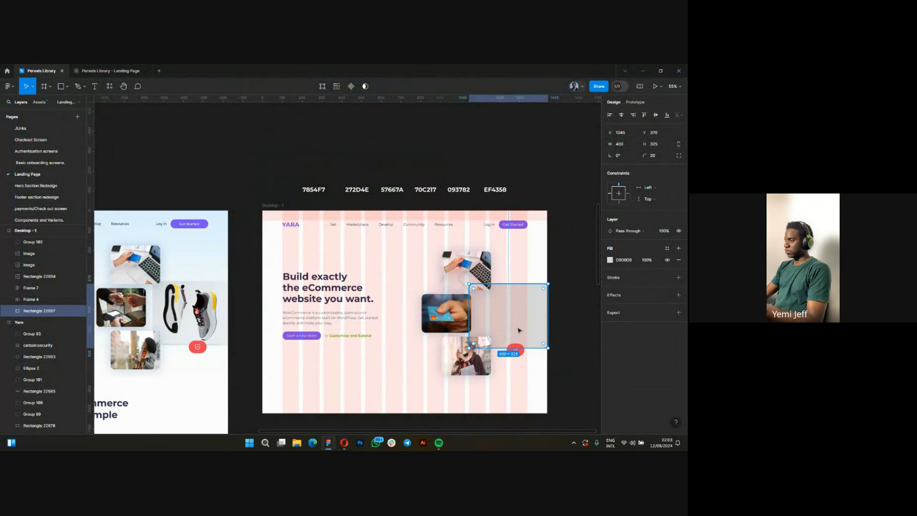
{"action": "key", "text": "ctrl+v"}
{"action": "left_click", "coordinate": [429, 336]}
Compare the Desktop - 1 hero section with the original Yara hero section, including its navigation bar, images and background.
{"action": "scroll", "coordinate": [429, 336], "scroll_direction": "down", "scroll_amount": 3}
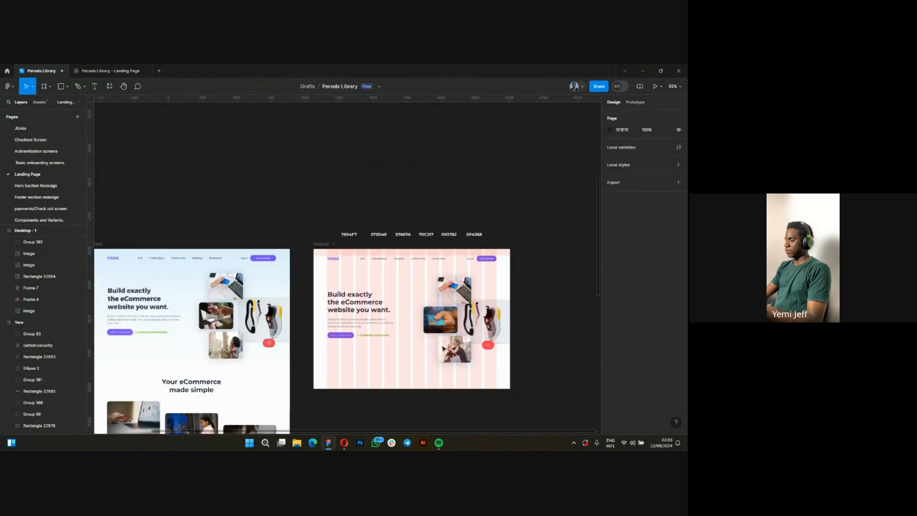
{"action": "scroll", "coordinate": [538, 378], "scroll_direction": "up", "scroll_amount": 1}
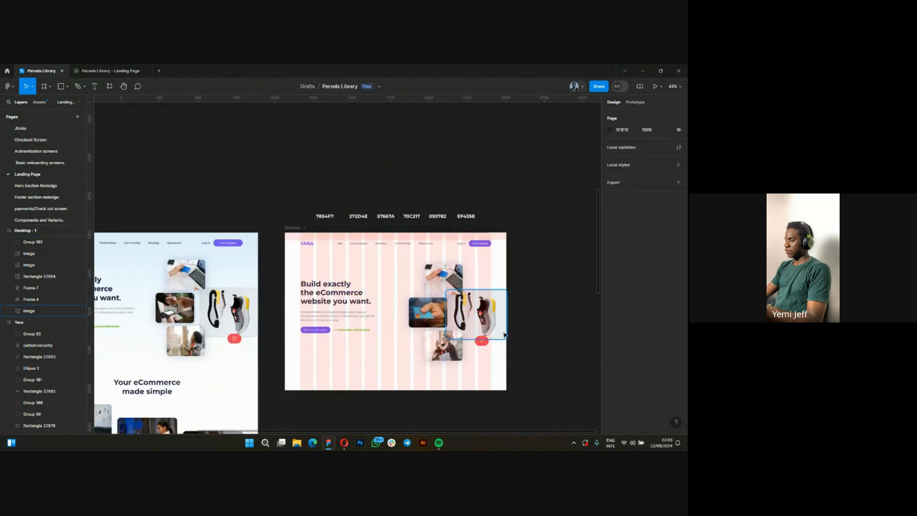
{"action": "scroll", "coordinate": [525, 392], "scroll_direction": "down", "scroll_amount": 5}
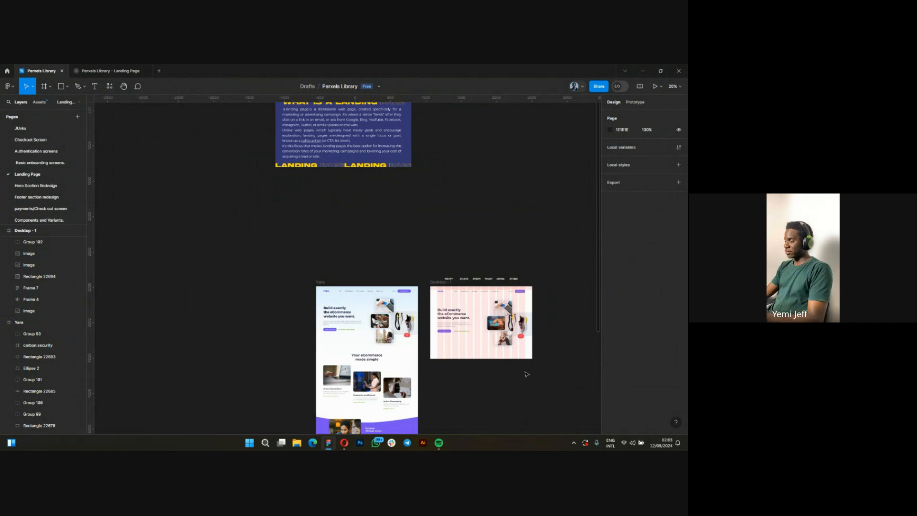
{"action": "scroll", "coordinate": [548, 311], "scroll_direction": "up", "scroll_amount": 1}
{"action": "scroll", "coordinate": [549, 311], "scroll_direction": "up", "scroll_amount": 3}
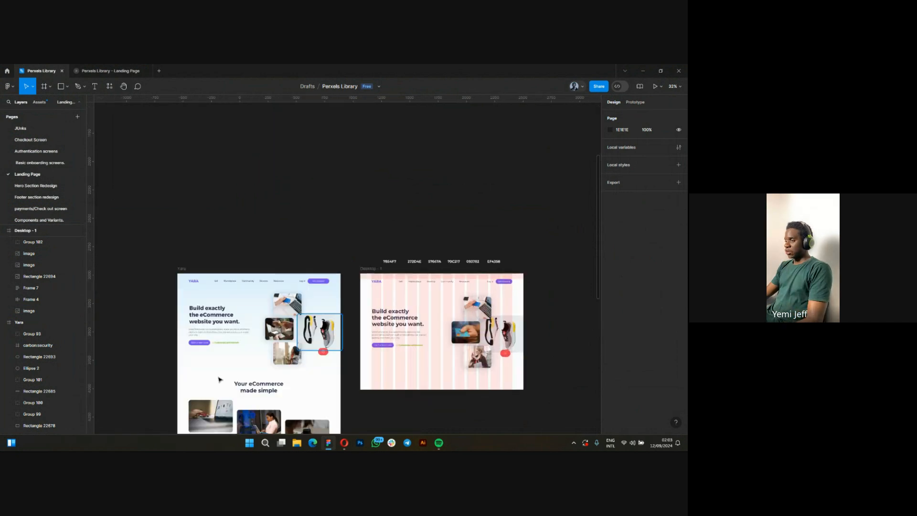
{"action": "left_click_drag", "start_coordinate": [342, 375], "coordinate": [411, 370]}
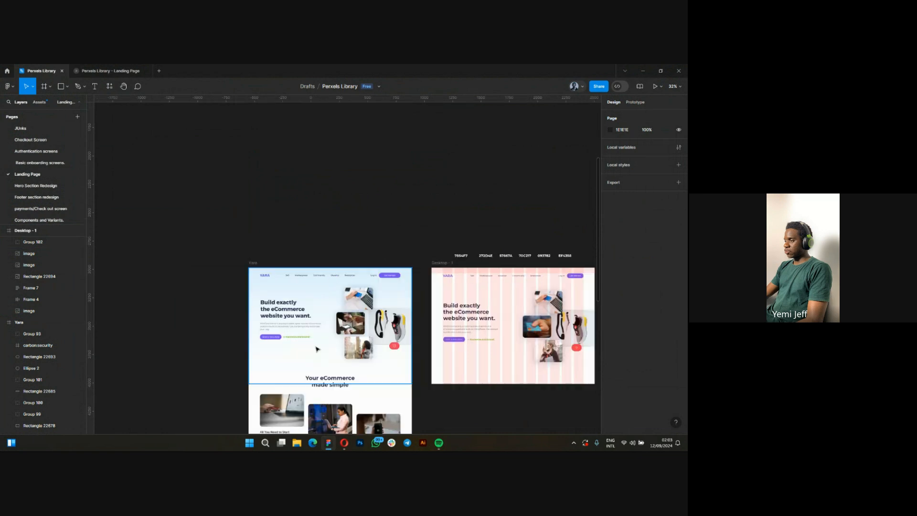
{"action": "scroll", "coordinate": [325, 367], "scroll_direction": "up", "scroll_amount": 1}
{"action": "scroll", "coordinate": [298, 375], "scroll_direction": "up", "scroll_amount": 1}
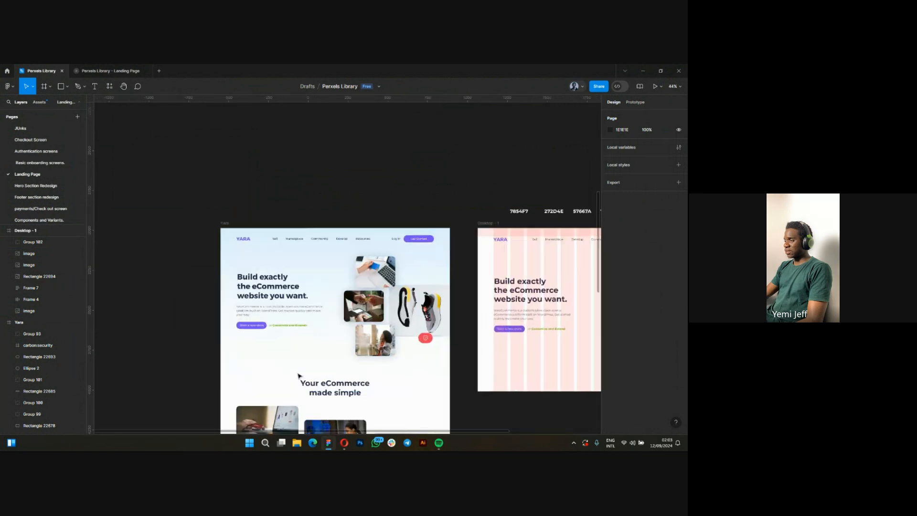
{"action": "scroll", "coordinate": [298, 374], "scroll_direction": "up", "scroll_amount": 1}
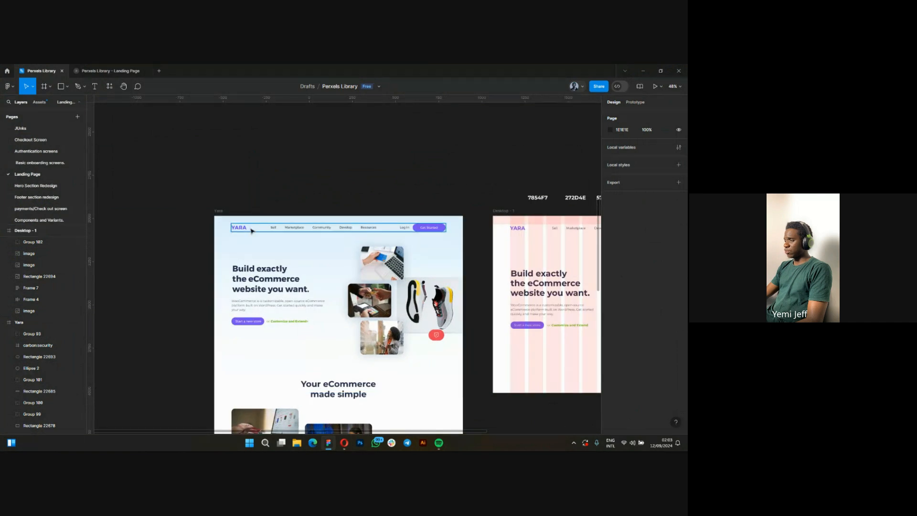
{"action": "scroll", "coordinate": [328, 273], "scroll_direction": "down", "scroll_amount": 1}
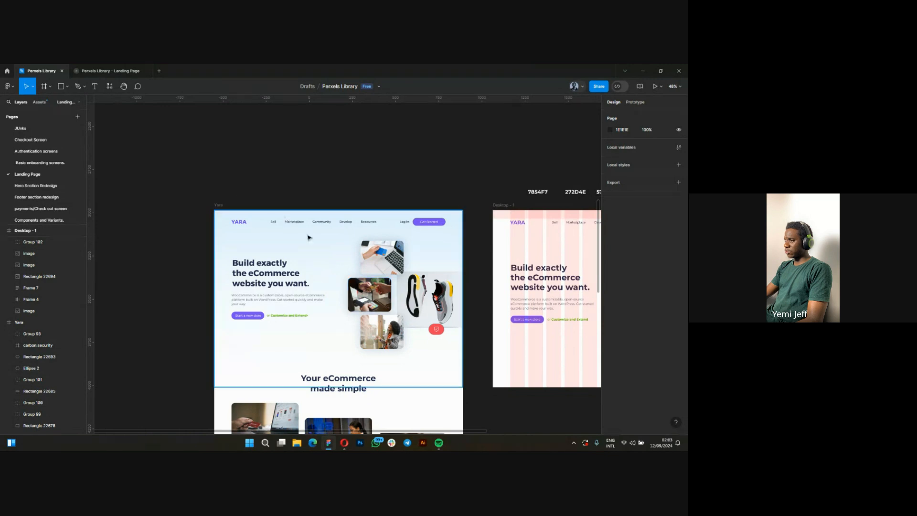
{"action": "scroll", "coordinate": [213, 357], "scroll_direction": "down", "scroll_amount": 5}
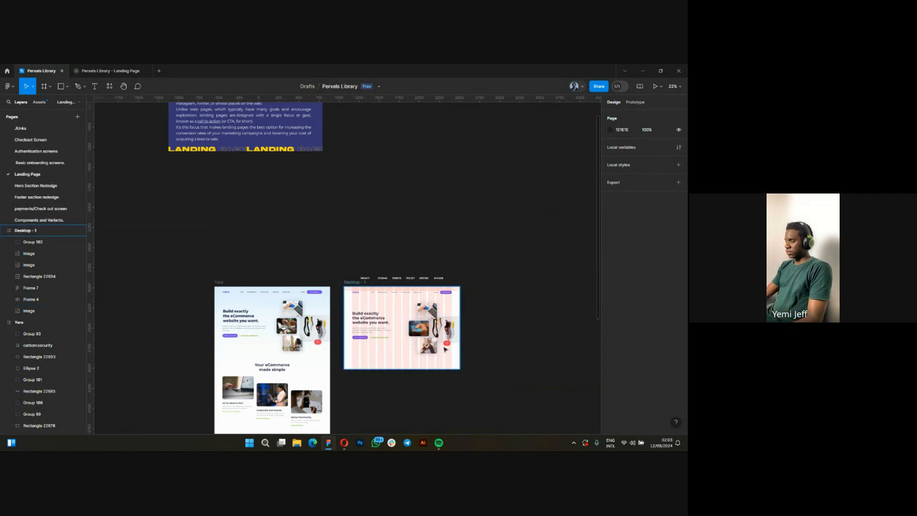
{"action": "scroll", "coordinate": [441, 346], "scroll_direction": "up", "scroll_amount": 3}
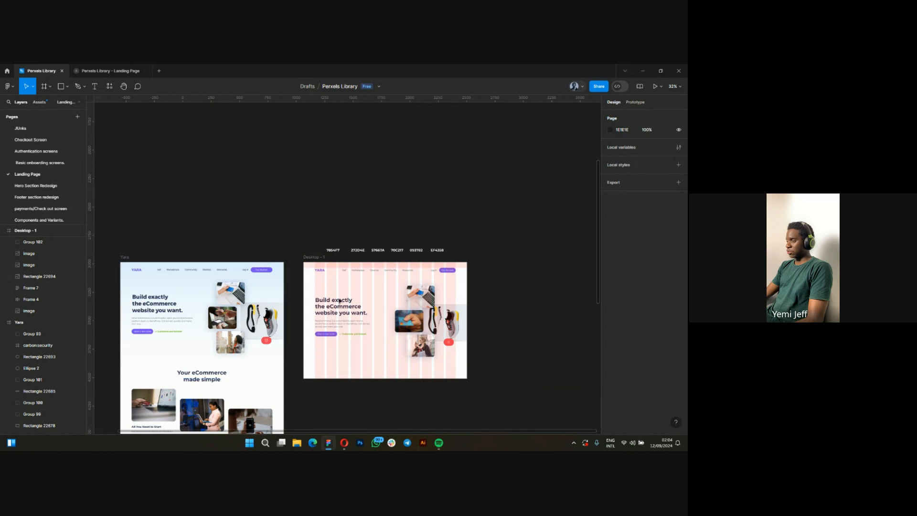
Draw a rectangle over the Desktop - 1 frame from its upper-left corner and set the rectangle's width to 1440.
{"action": "left_click", "coordinate": [312, 258]}
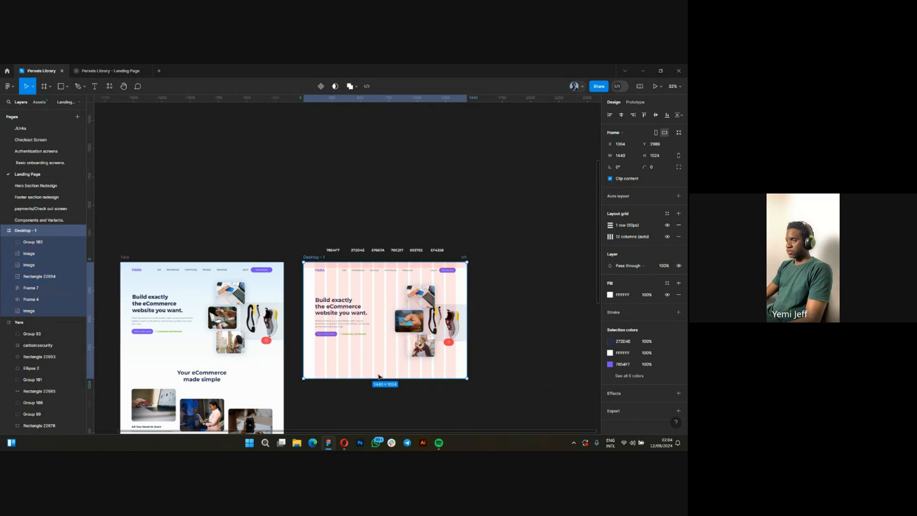
{"action": "left_click", "coordinate": [61, 87]}
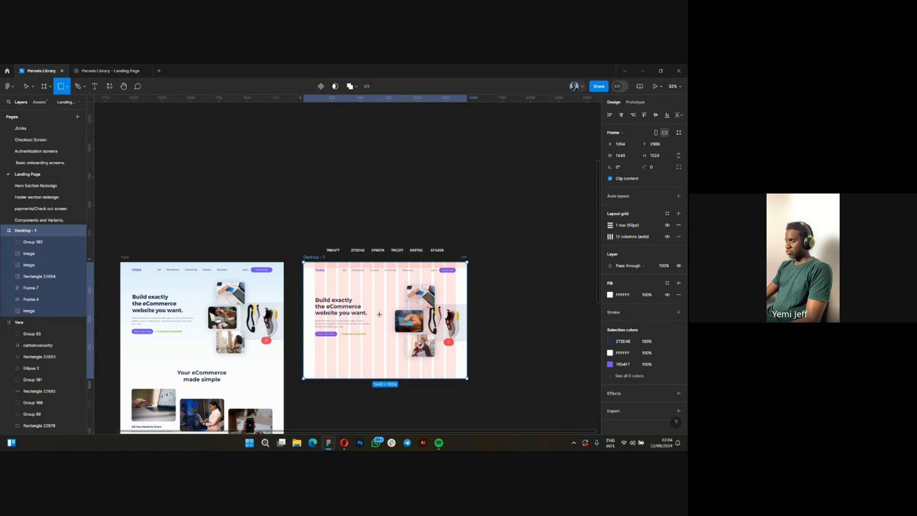
{"action": "mouse_move", "coordinate": [304, 263]}
{"action": "left_mouse_down"}
{"action": "mouse_move", "coordinate": [420, 363]}
{"action": "mouse_move", "coordinate": [445, 354]}
{"action": "mouse_move", "coordinate": [469, 376]}
{"action": "left_mouse_up"}
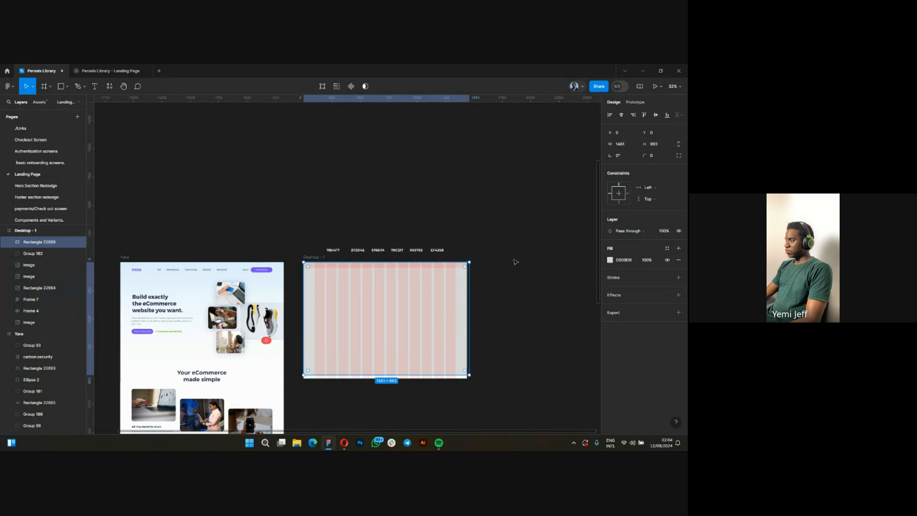
{"action": "left_click", "coordinate": [619, 144]}
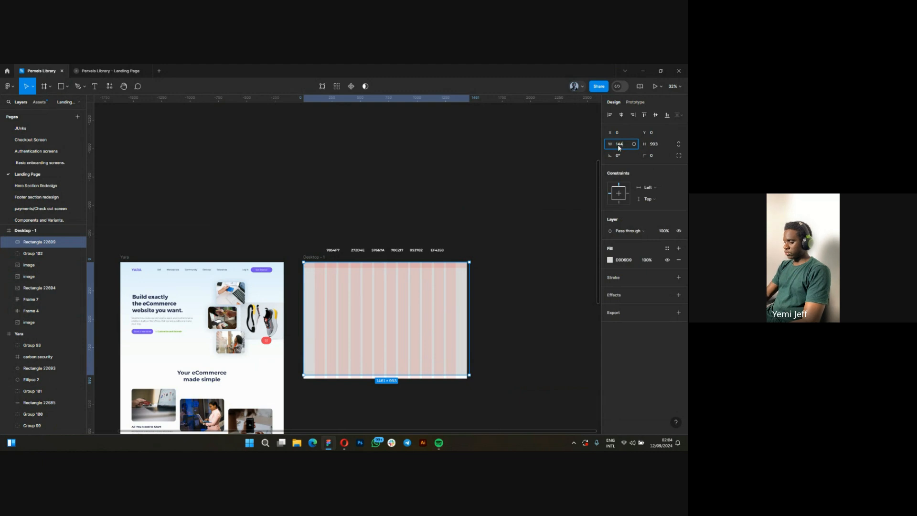
{"action": "type", "text": "1440"}
{"action": "key", "text": "Return"}
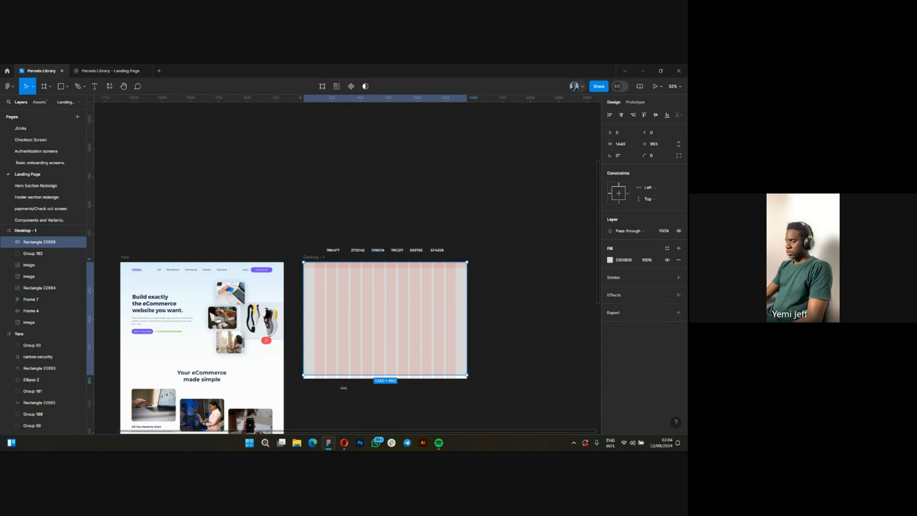
Stretch the new rectangle down to the lower edge of the Desktop - 1 frame, to a height of 1024.
{"action": "scroll", "coordinate": [391, 387], "scroll_direction": "up", "scroll_amount": 3}
{"action": "left_click_drag", "start_coordinate": [404, 372], "coordinate": [404, 377]}
{"action": "scroll", "coordinate": [436, 359], "scroll_direction": "down", "scroll_amount": 1}
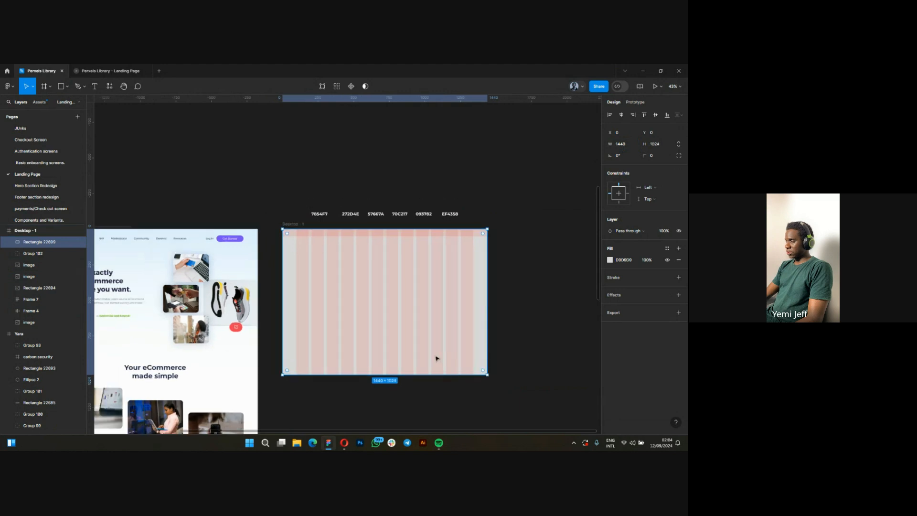
Set the height of the rectangle covering the Desktop - 1 frame to 1000.
{"action": "scroll", "coordinate": [435, 358], "scroll_direction": "down", "scroll_amount": 2}
{"action": "left_click", "coordinate": [658, 144]}
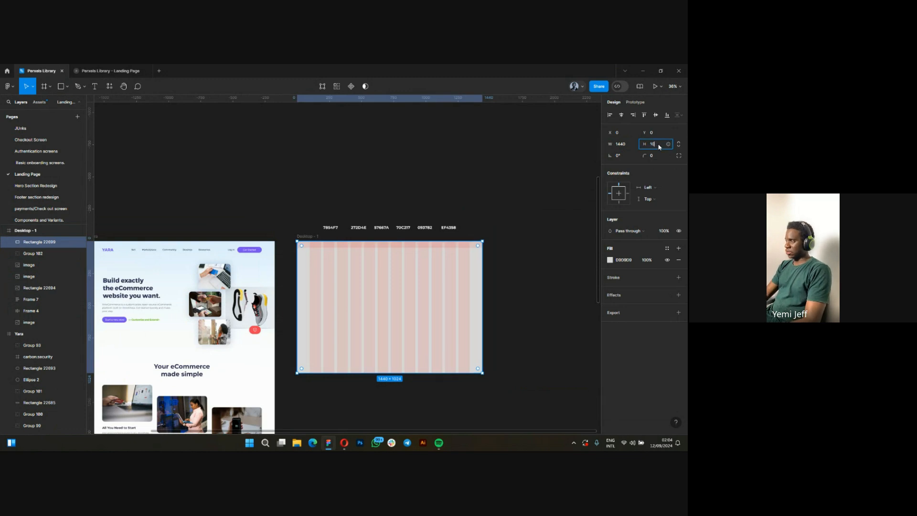
{"action": "type", "text": "1000"}
{"action": "key", "text": "Return"}
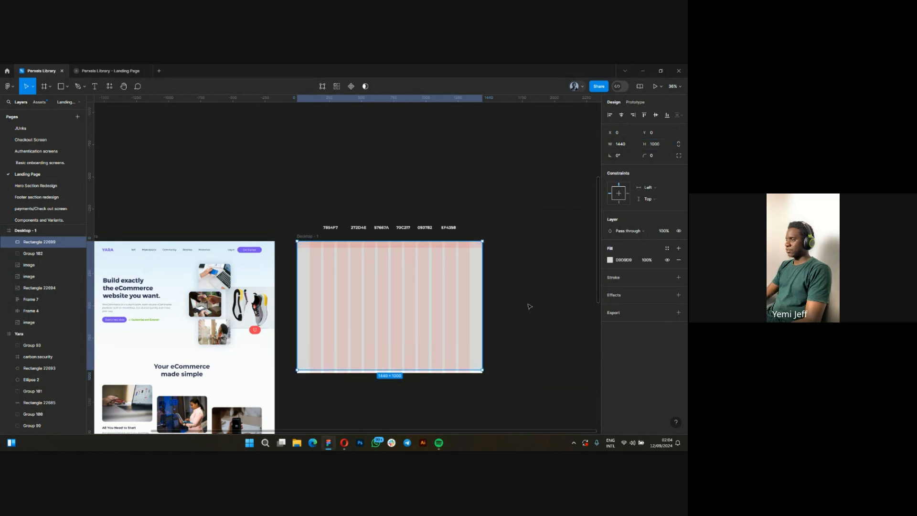
Open the linear gradient fill of the Yara hero's background rectangle and examine the colour code of its 0% stop.
{"action": "left_click", "coordinate": [168, 270]}
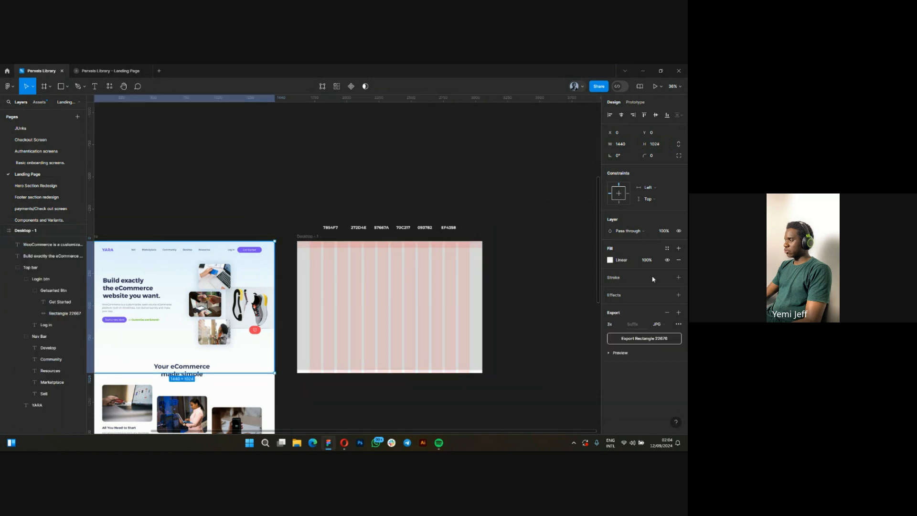
{"action": "left_click", "coordinate": [610, 260]}
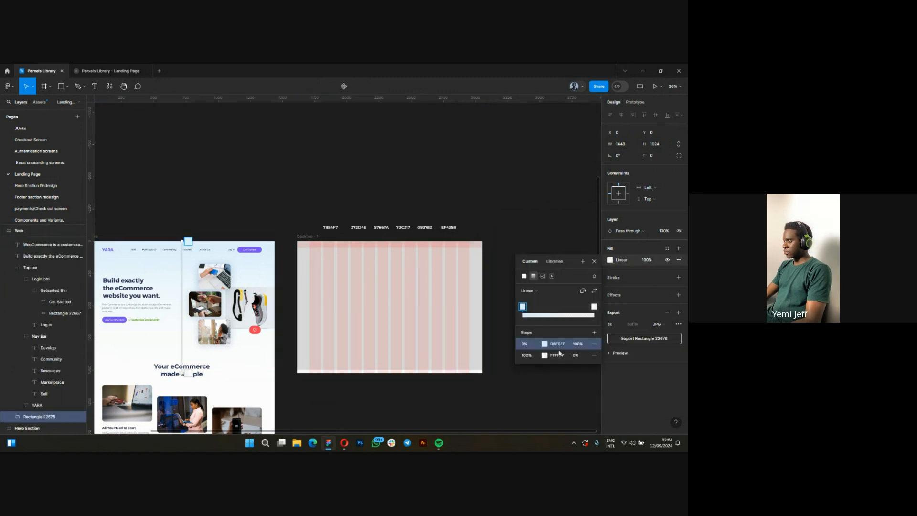
{"action": "left_click", "coordinate": [561, 342]}
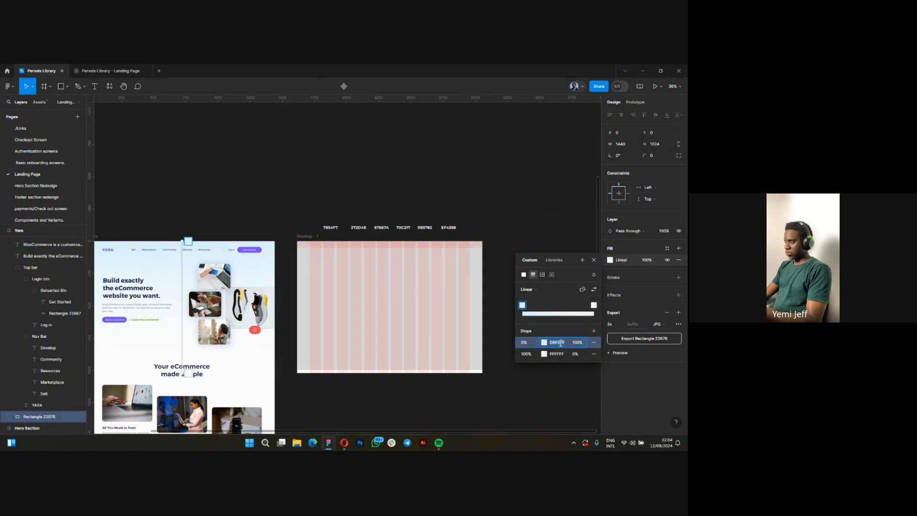
{"action": "key", "text": "Escape"}
Change the fill of the rectangle covering the Desktop - 1 frame to a linear gradient.
{"action": "scroll", "coordinate": [469, 307], "scroll_direction": "up", "scroll_amount": 5}
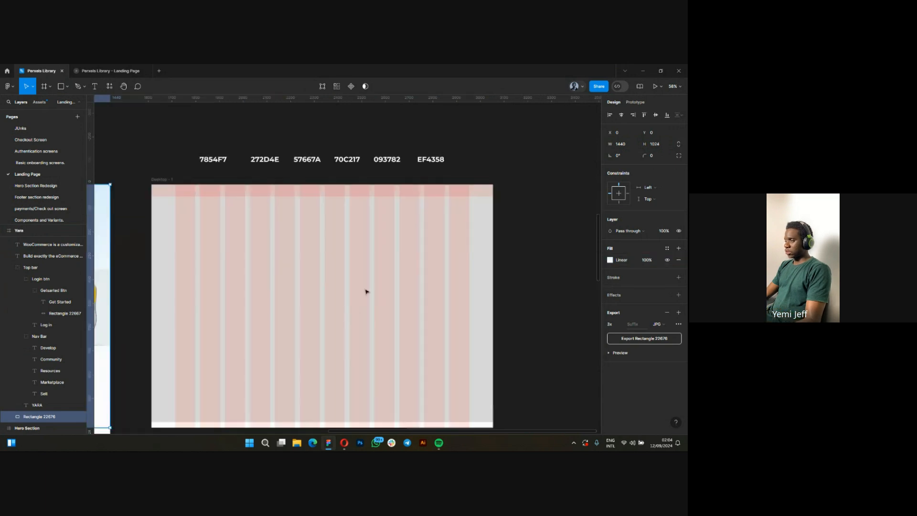
{"action": "scroll", "coordinate": [451, 285], "scroll_direction": "up", "scroll_amount": 1}
{"action": "scroll", "coordinate": [422, 293], "scroll_direction": "down", "scroll_amount": 4}
{"action": "left_click", "coordinate": [409, 301]}
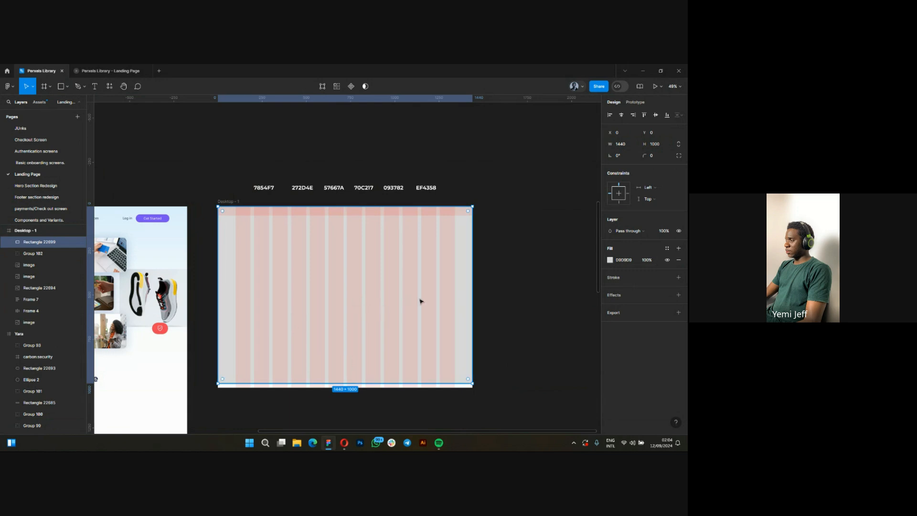
{"action": "left_click", "coordinate": [611, 261]}
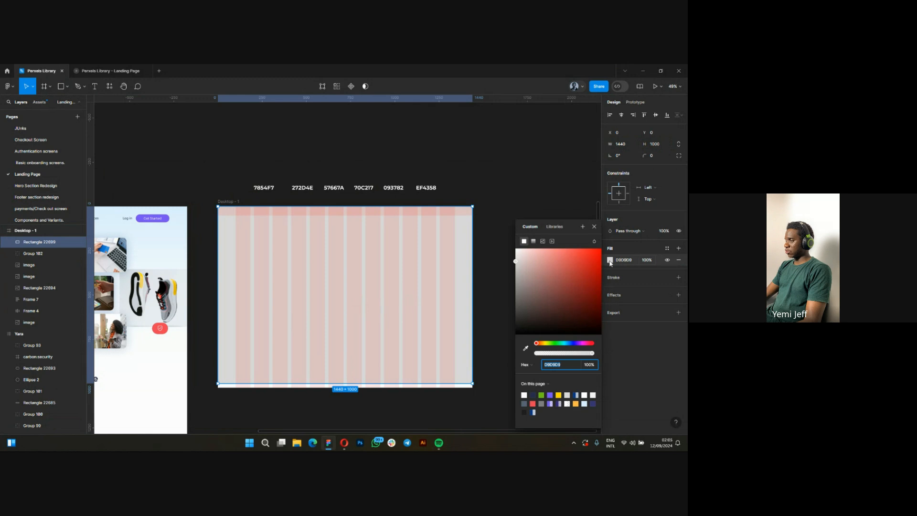
{"action": "left_click", "coordinate": [534, 242]}
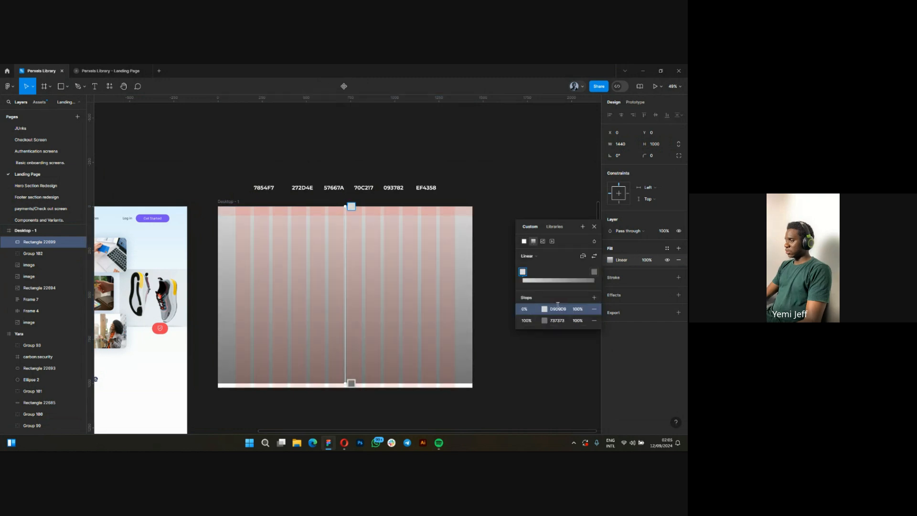
Set the gradient's 0% stop to DBF0FF and its 100% stop to FFFFFF.
{"action": "left_click", "coordinate": [561, 309]}
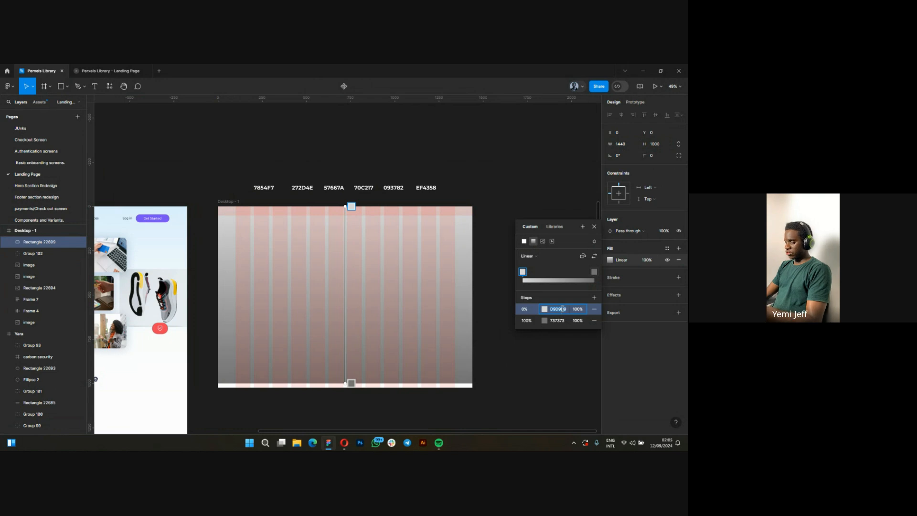
{"action": "type", "text": "DBF0FF"}
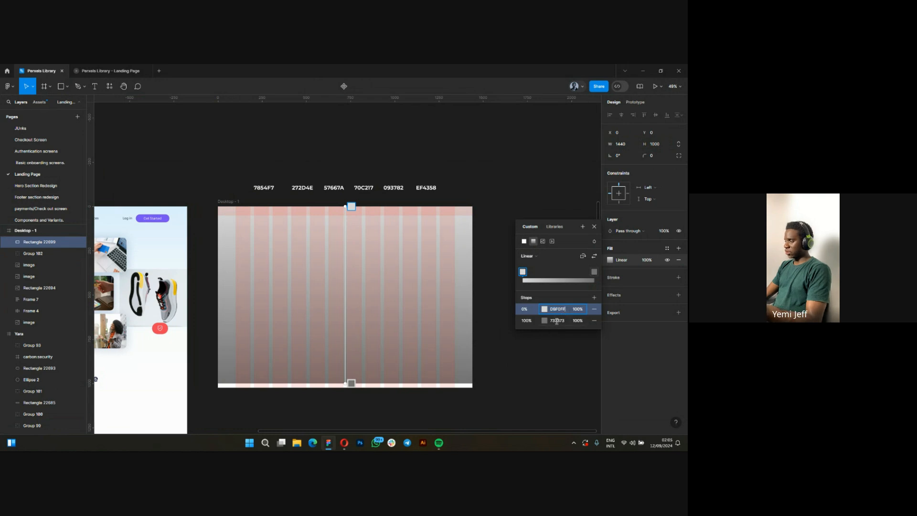
{"action": "left_click", "coordinate": [557, 321]}
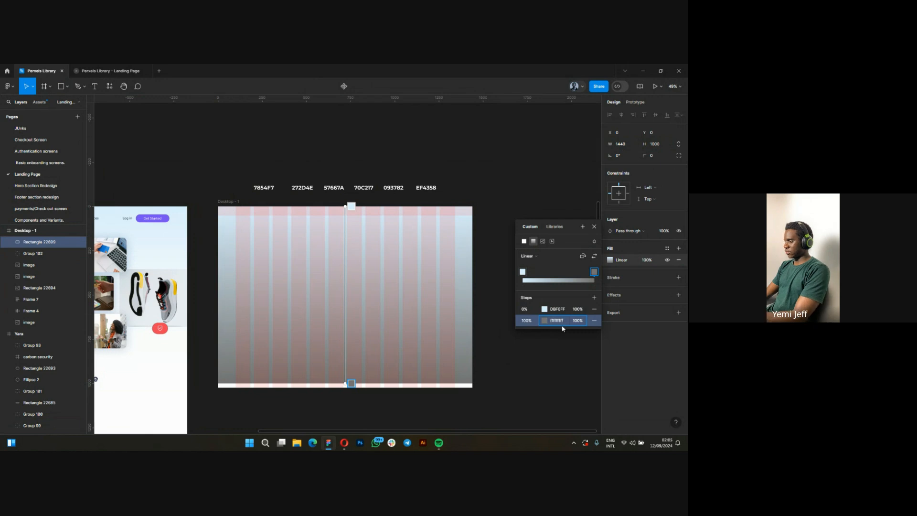
{"action": "key", "text": "Return"}
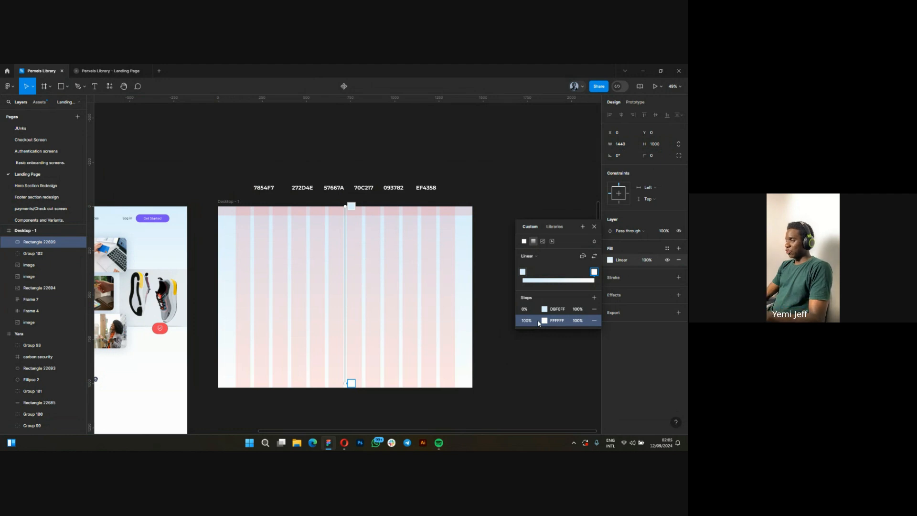
{"action": "key", "text": "Escape"}
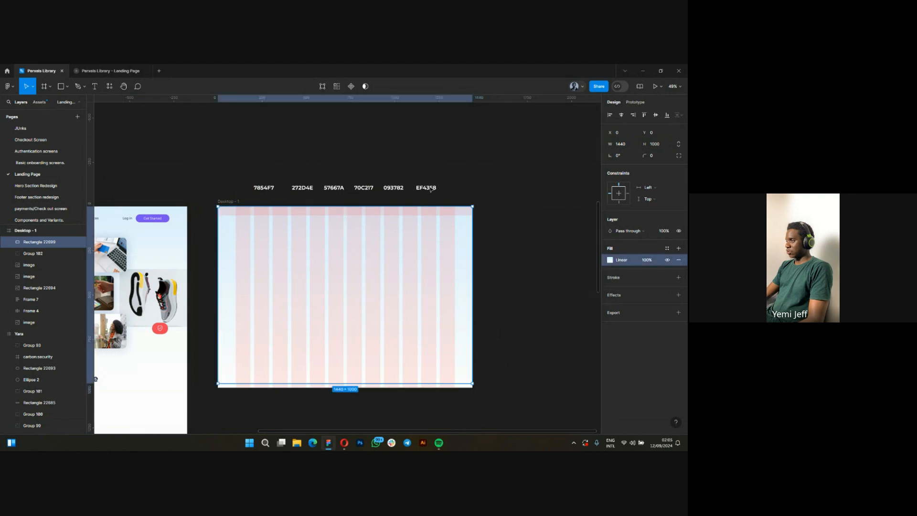
{"action": "left_click", "coordinate": [431, 188], "text": "shift"}
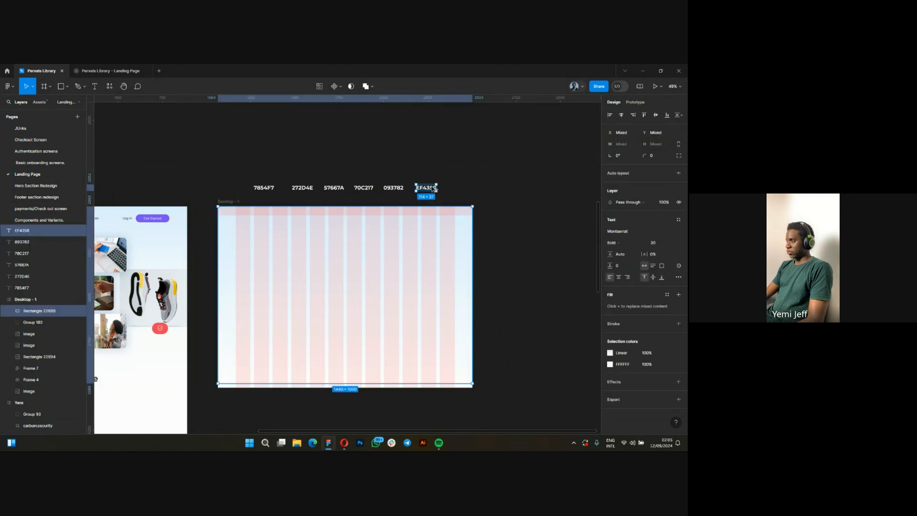
{"action": "left_click_drag", "start_coordinate": [431, 188], "coordinate": [460, 190], "text": "alt"}
{"action": "key", "text": "ctrl+z"}
Duplicate the EF4358 colour code label to its right and replace the copy's text with DBF0FF.
{"action": "left_click", "coordinate": [431, 189]}
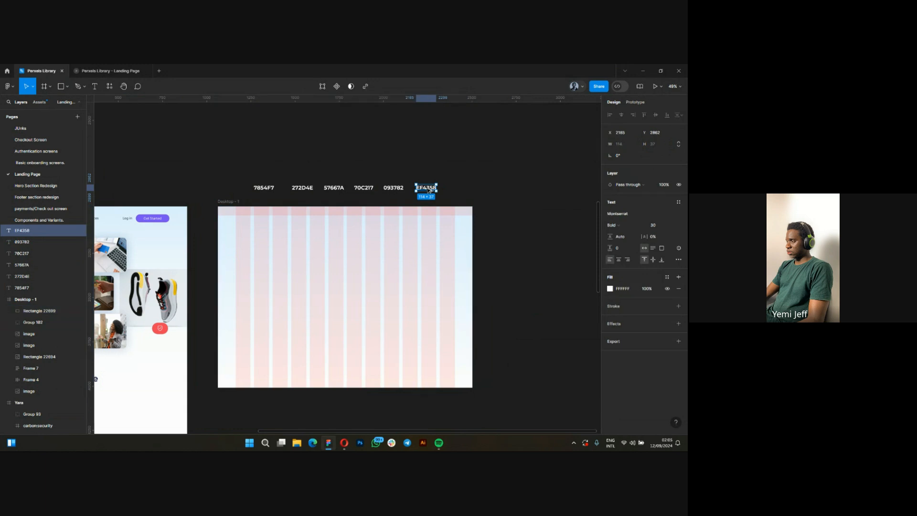
{"action": "left_click_drag", "start_coordinate": [426, 188], "coordinate": [457, 187], "text": "alt"}
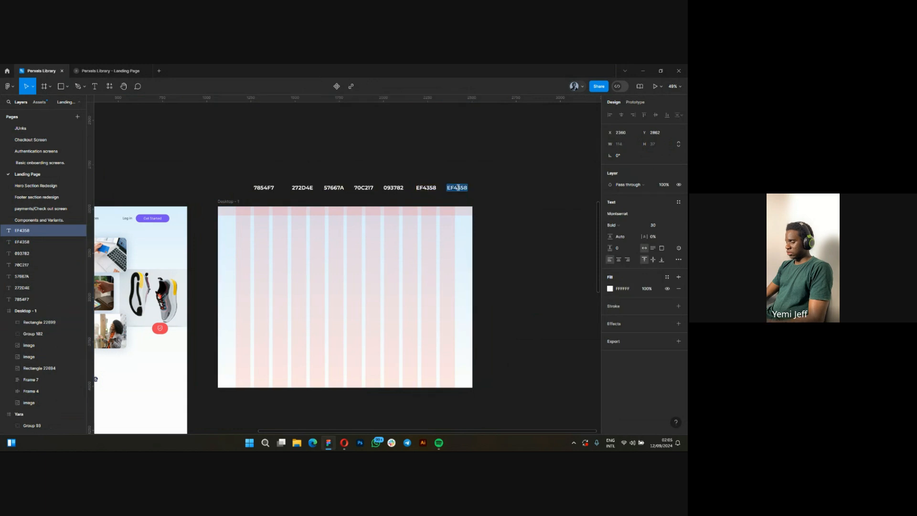
{"action": "type", "text": "DBF0FF"}
{"action": "scroll", "coordinate": [459, 187], "scroll_direction": "up", "scroll_amount": 10}
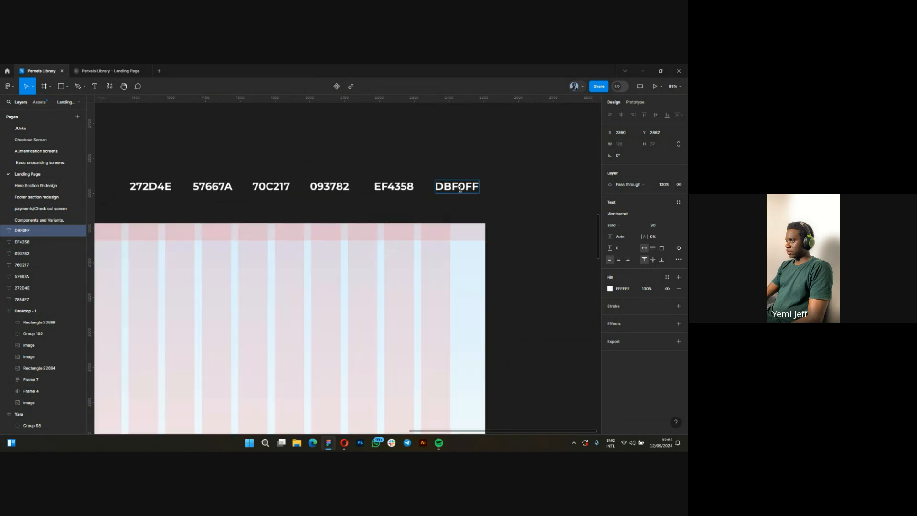
{"action": "scroll", "coordinate": [494, 191], "scroll_direction": "down", "scroll_amount": 15}
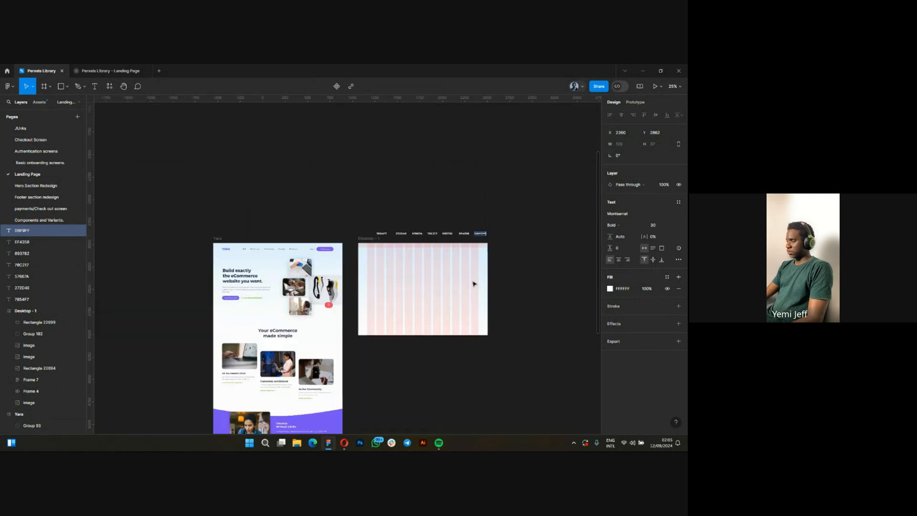
Send the gradient rectangle to the back of the Desktop - 1 frame, behind the hero content.
{"action": "scroll", "coordinate": [475, 284], "scroll_direction": "up", "scroll_amount": 5}
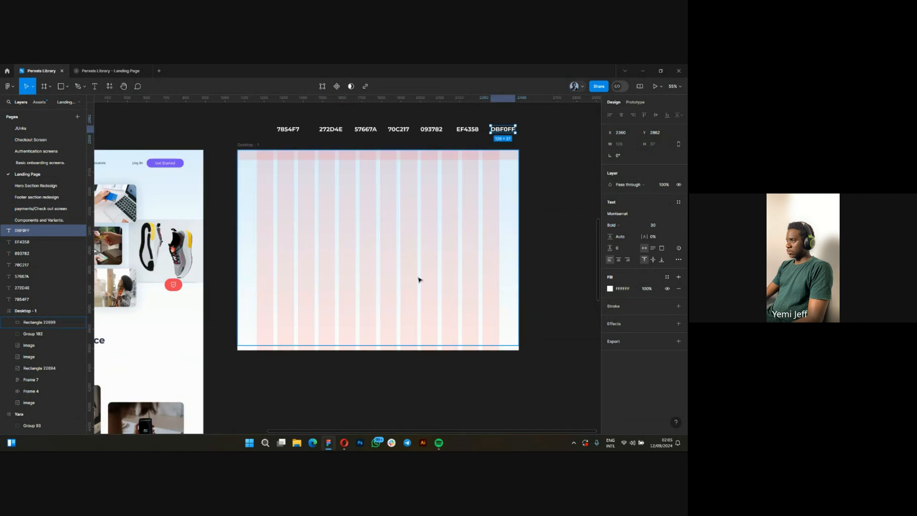
{"action": "scroll", "coordinate": [411, 284], "scroll_direction": "down", "scroll_amount": 2}
{"action": "left_click", "coordinate": [367, 303]}
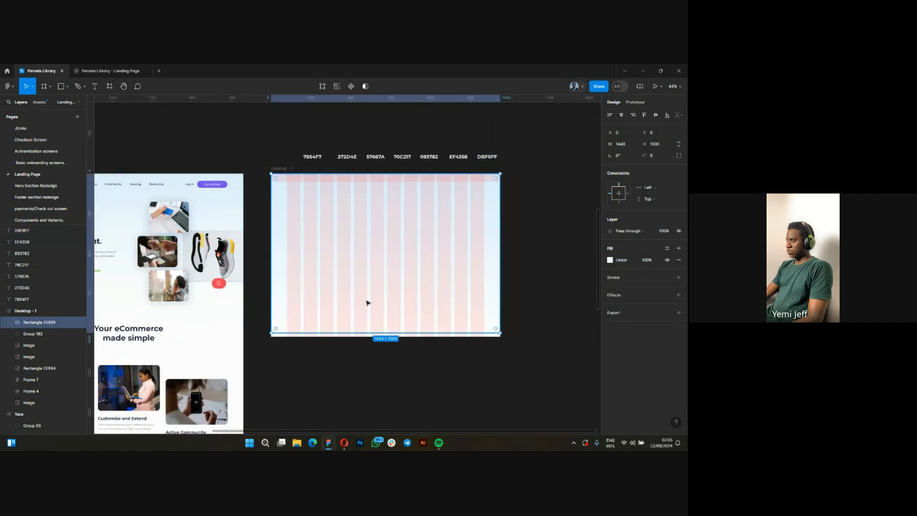
{"action": "scroll", "coordinate": [382, 308], "scroll_direction": "down", "scroll_amount": 2}
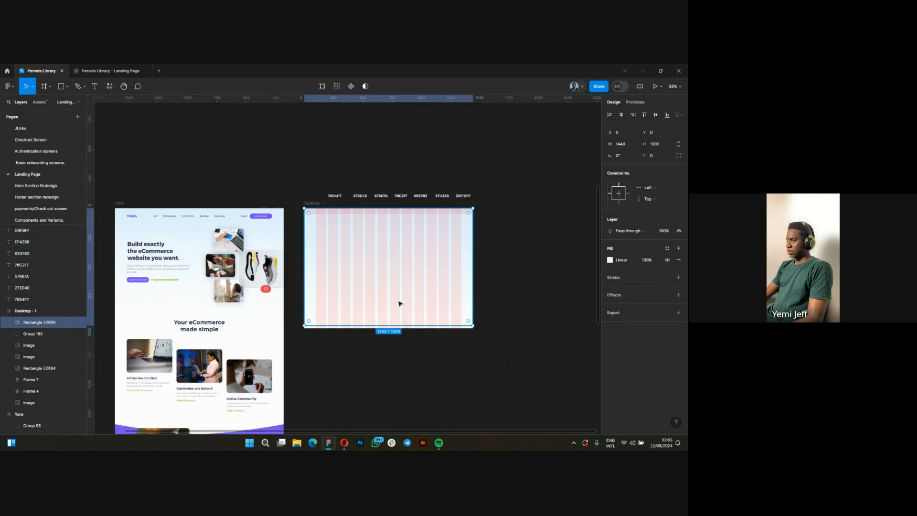
{"action": "right_click", "coordinate": [392, 292]}
{"action": "left_click", "coordinate": [360, 355]}
{"action": "scroll", "coordinate": [413, 278], "scroll_direction": "up", "scroll_amount": 1}
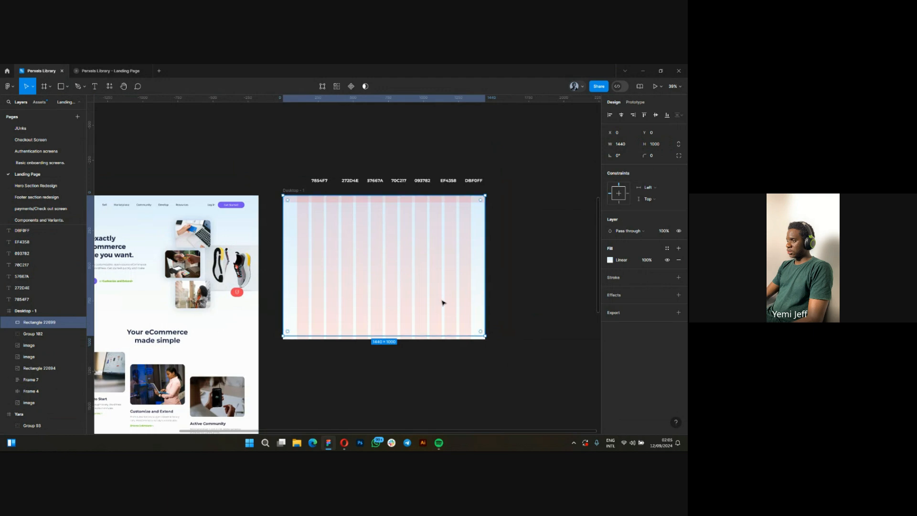
{"action": "scroll", "coordinate": [440, 305], "scroll_direction": "down", "scroll_amount": 2}
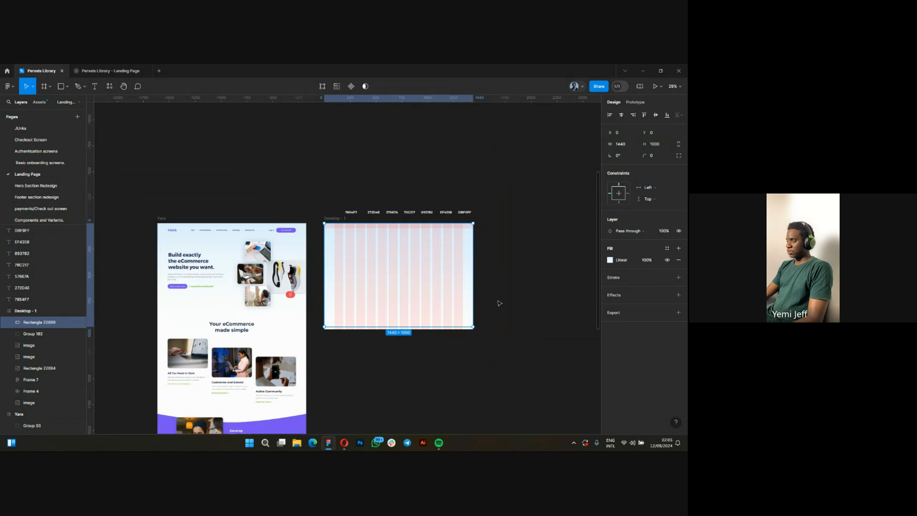
{"action": "scroll", "coordinate": [432, 273], "scroll_direction": "up", "scroll_amount": 3}
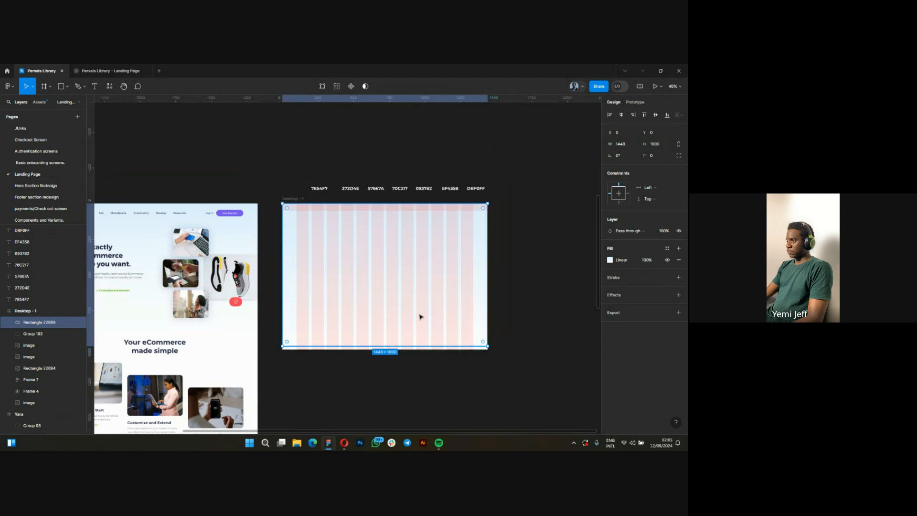
{"action": "right_click", "coordinate": [385, 286]}
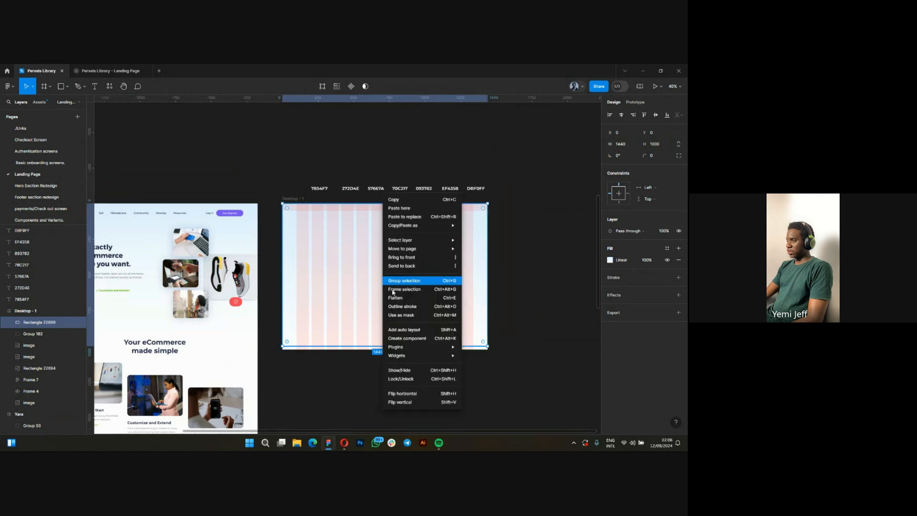
{"action": "left_click", "coordinate": [396, 267]}
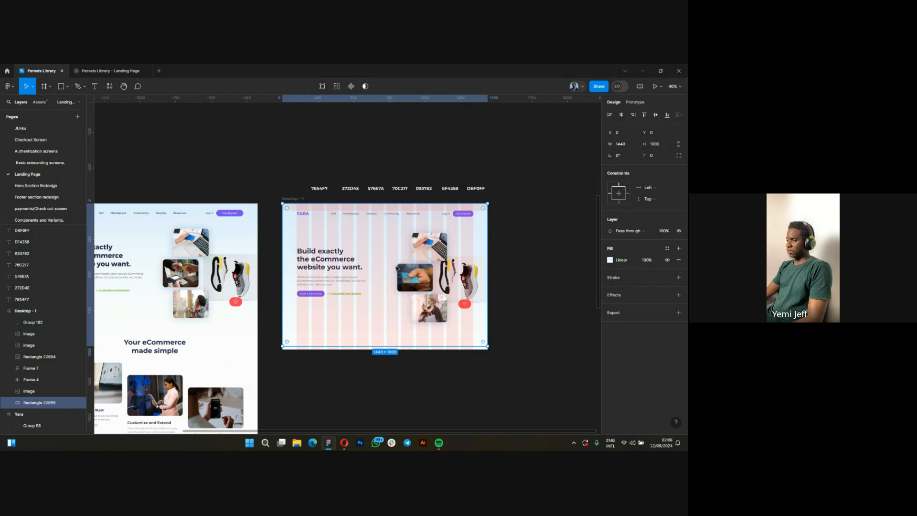
Extend the background rectangle's gradient upward by moving its 0% stop straight up, above the frame and the colour code labels.
{"action": "scroll", "coordinate": [399, 277], "scroll_direction": "up", "scroll_amount": 1}
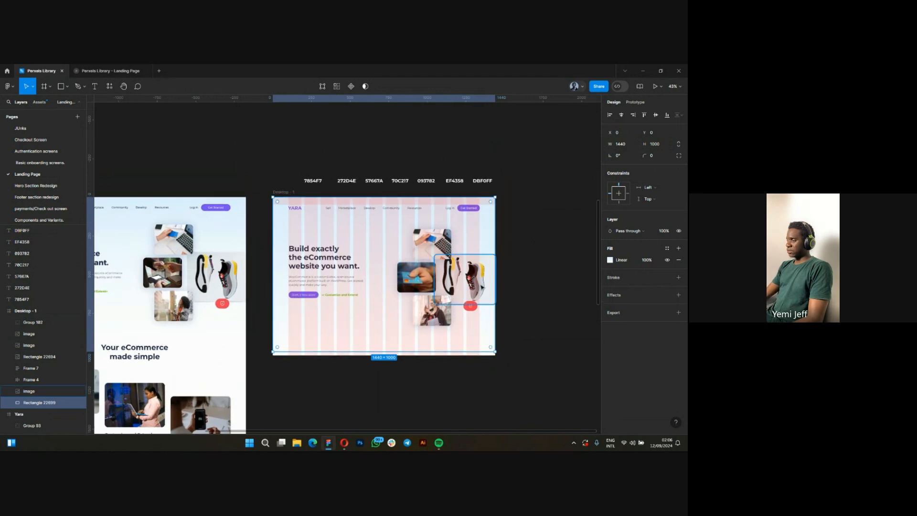
{"action": "left_click", "coordinate": [610, 260]}
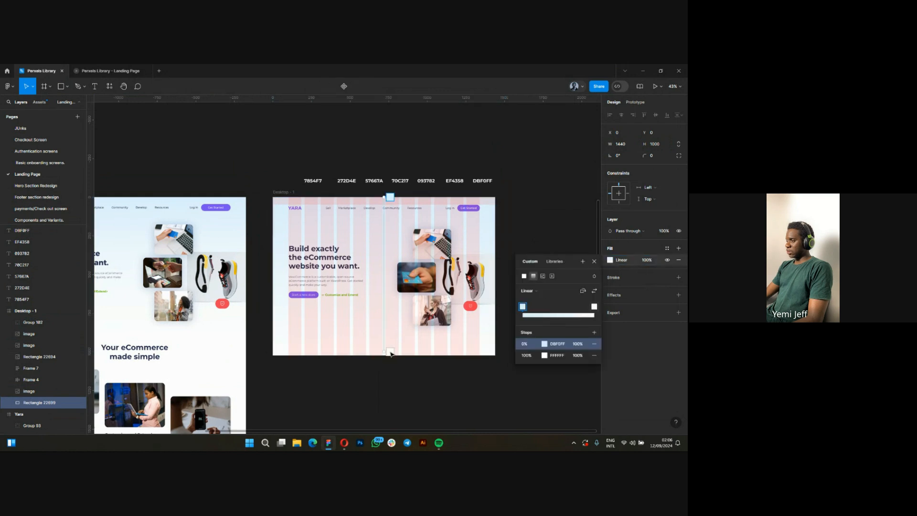
{"action": "mouse_move", "coordinate": [386, 352]}
{"action": "left_mouse_down"}
{"action": "mouse_move", "coordinate": [383, 371]}
{"action": "mouse_move", "coordinate": [390, 352]}
{"action": "left_mouse_up"}
{"action": "left_click_drag", "start_coordinate": [390, 197], "coordinate": [384, 150]}
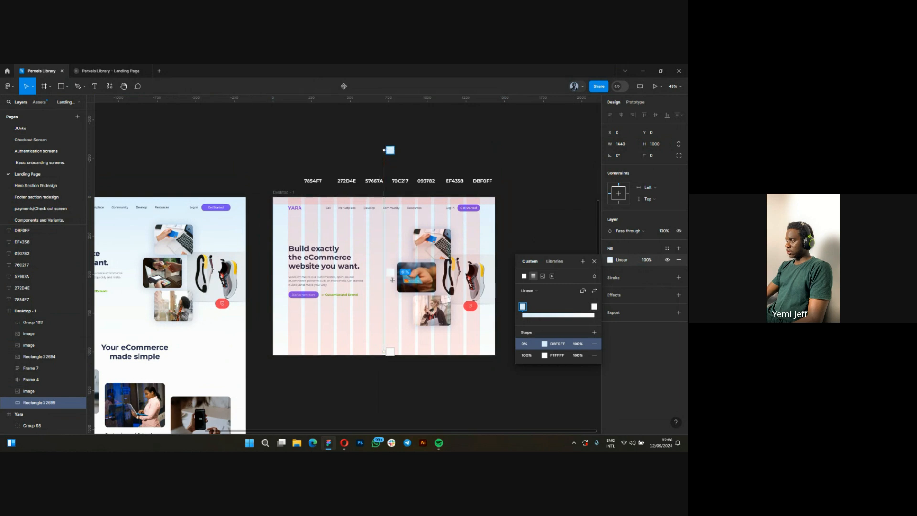
{"action": "key", "text": "Escape"}
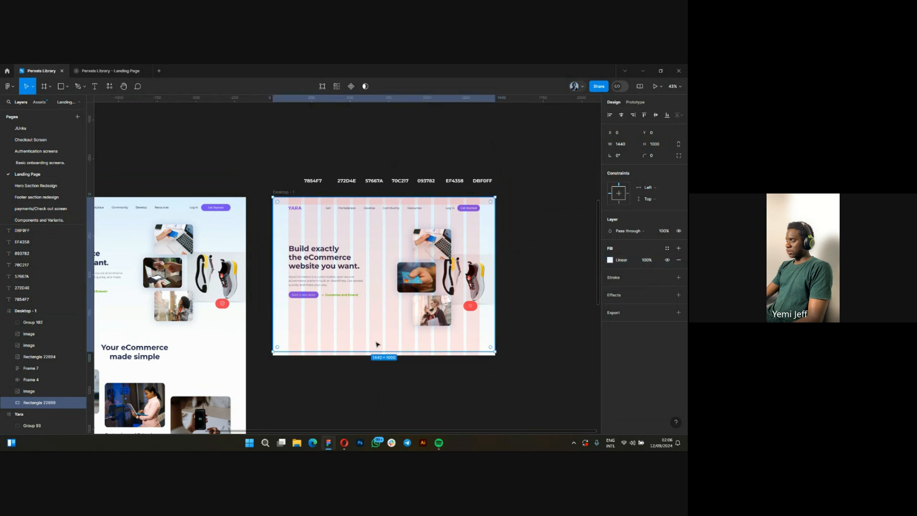
Lock the gradient background rectangle in the Desktop - 1 frame and clear the selection.
{"action": "scroll", "coordinate": [377, 344], "scroll_direction": "up", "scroll_amount": 2}
{"action": "scroll", "coordinate": [411, 333], "scroll_direction": "down", "scroll_amount": 3}
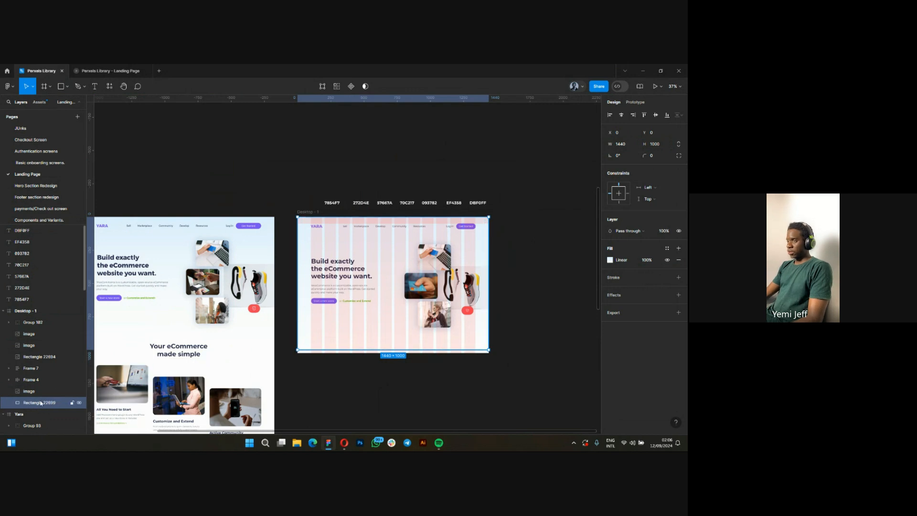
{"action": "left_click", "coordinate": [72, 403]}
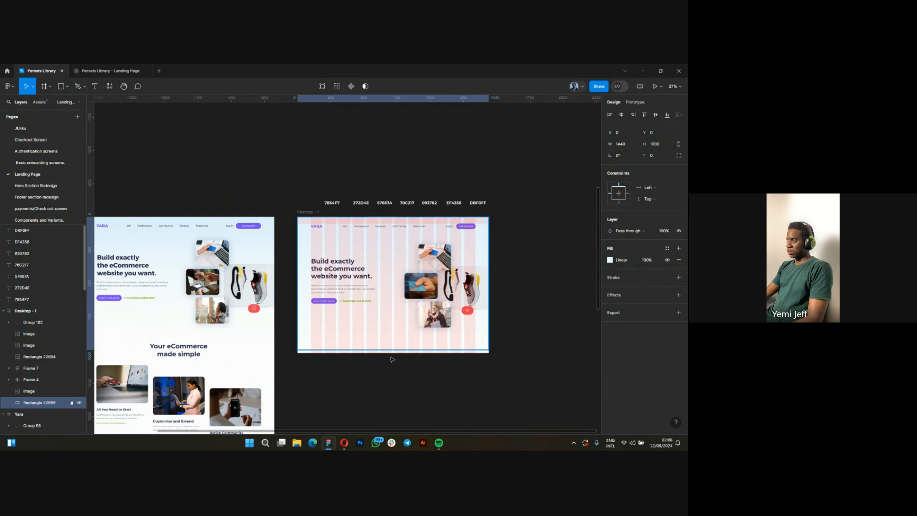
{"action": "left_click", "coordinate": [435, 380]}
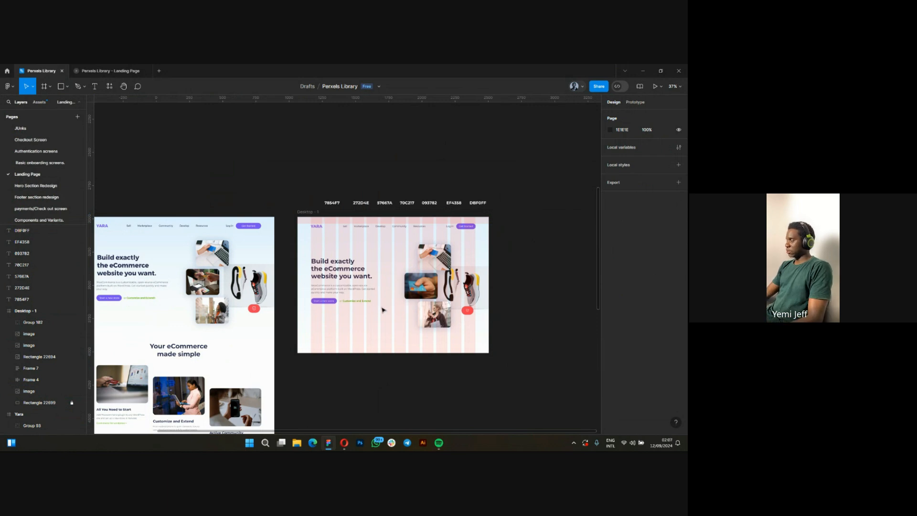
Preview the Desktop - 1 frame without its 12-column layout grid by hiding the grid and showing it again.
{"action": "scroll", "coordinate": [376, 319], "scroll_direction": "down", "scroll_amount": 3}
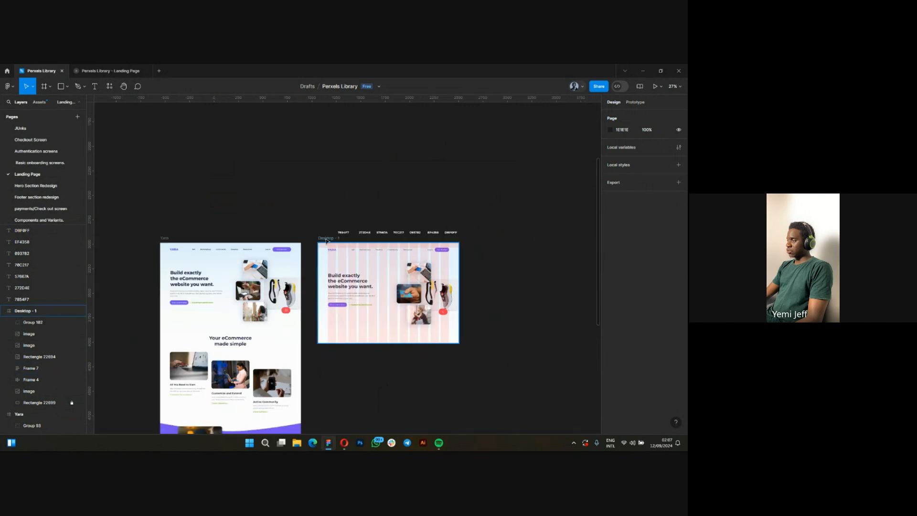
{"action": "left_click", "coordinate": [326, 240]}
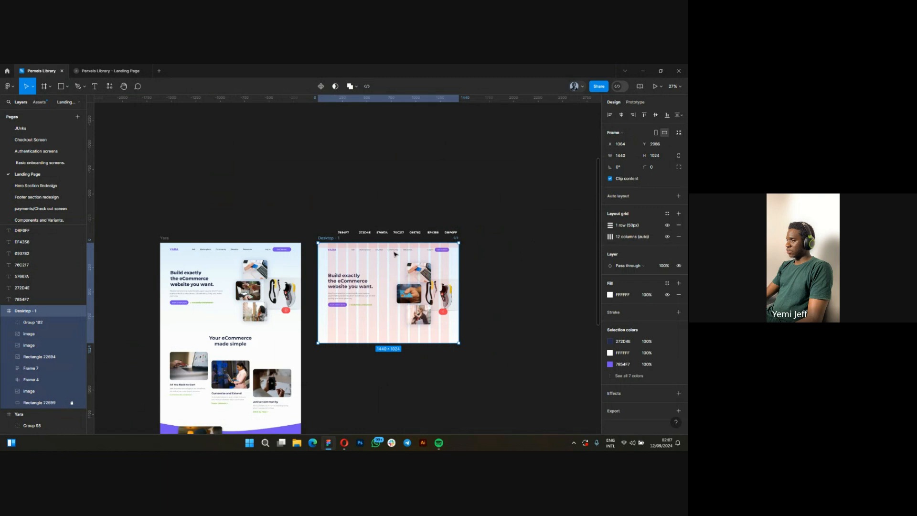
{"action": "scroll", "coordinate": [394, 277], "scroll_direction": "up", "scroll_amount": 2}
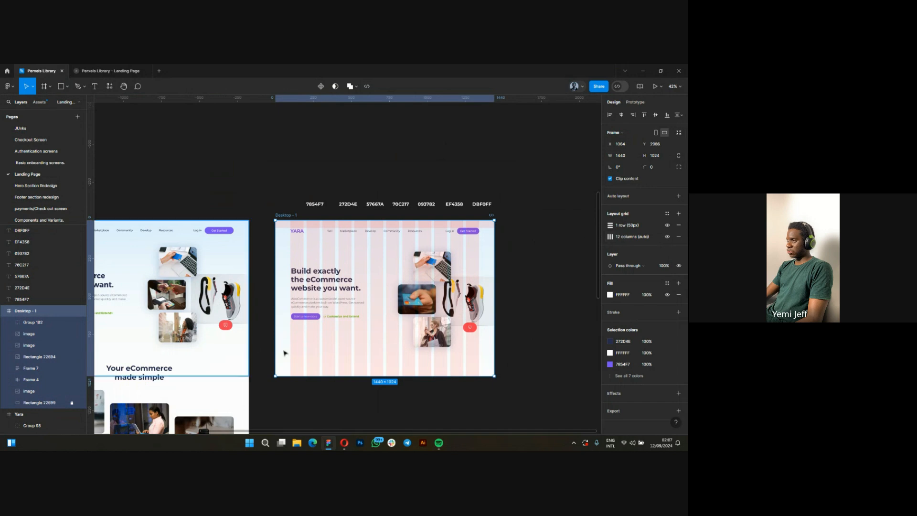
{"action": "scroll", "coordinate": [354, 336], "scroll_direction": "up", "scroll_amount": 1}
{"action": "scroll", "coordinate": [354, 336], "scroll_direction": "up", "scroll_amount": 2}
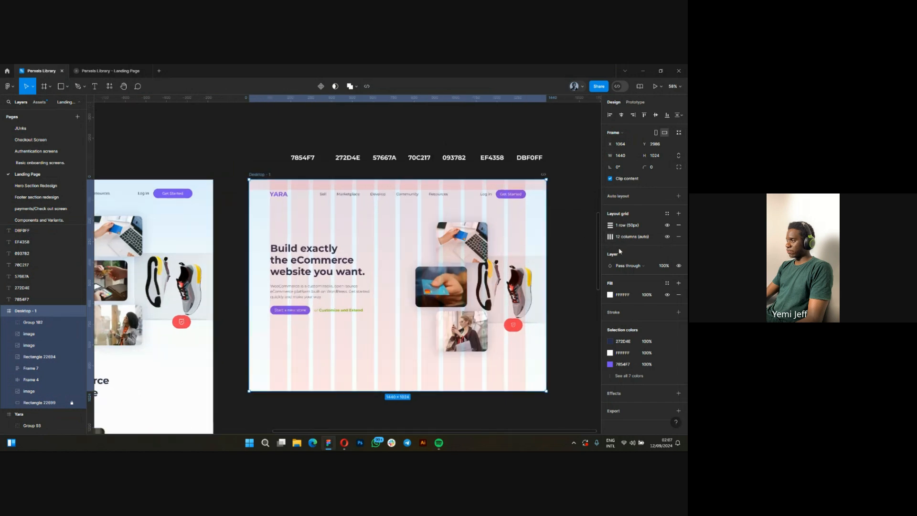
{"action": "left_click", "coordinate": [667, 237]}
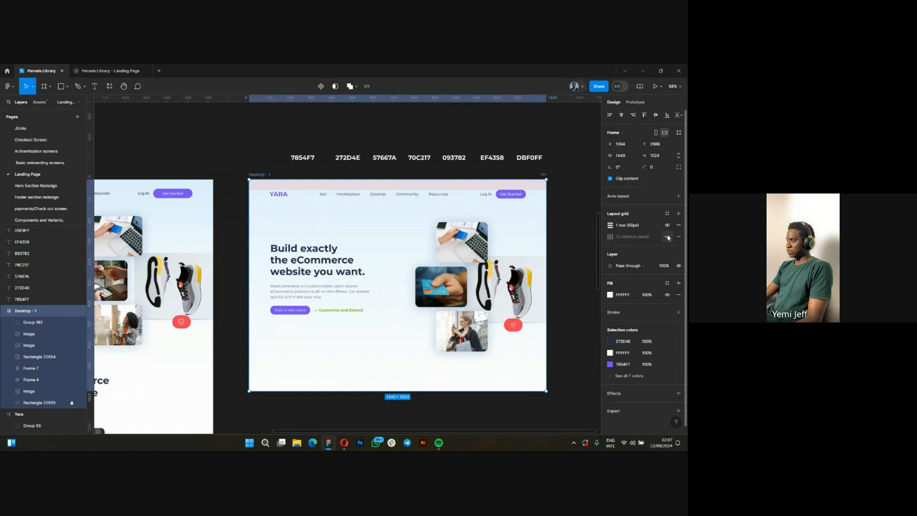
{"action": "left_click", "coordinate": [667, 237]}
{"action": "left_click", "coordinate": [667, 236]}
{"action": "left_click", "coordinate": [667, 236]}
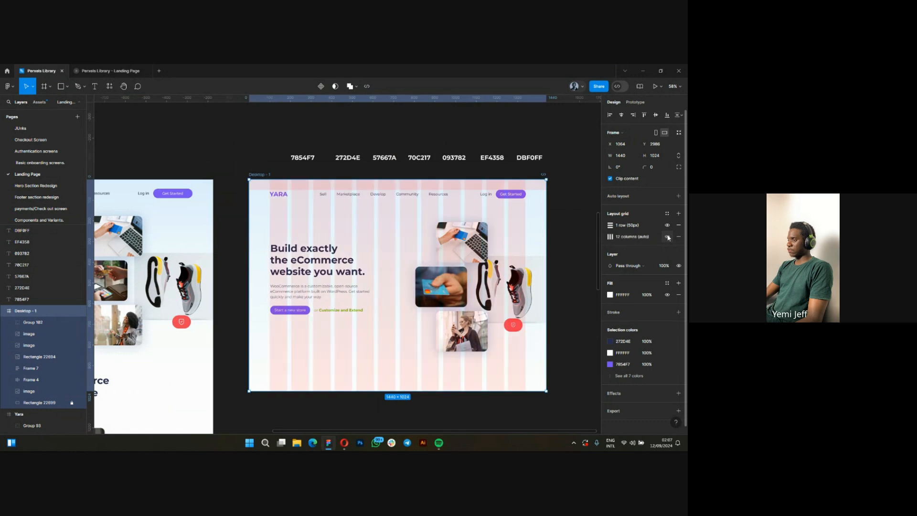
Extend the Desktop - 1 frame downward to a height of about 2118 px.
{"action": "scroll", "coordinate": [368, 310], "scroll_direction": "down", "scroll_amount": 3}
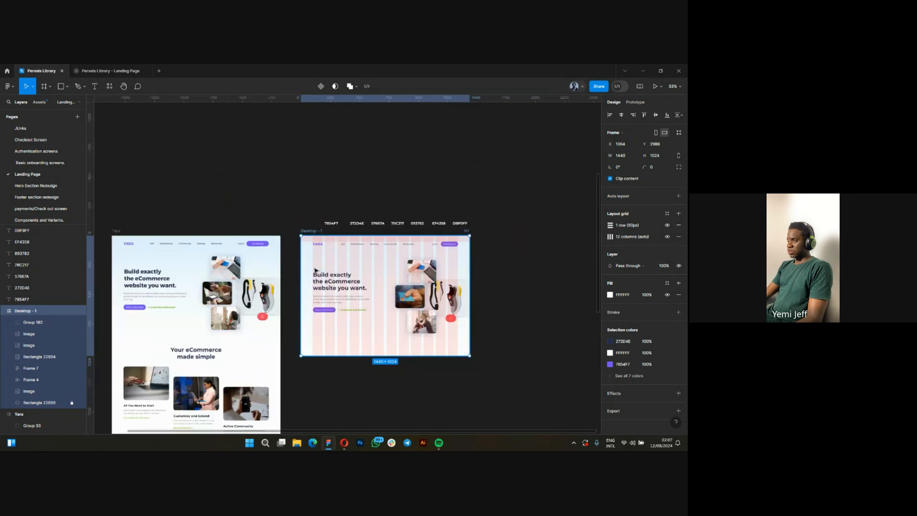
{"action": "scroll", "coordinate": [314, 270], "scroll_direction": "up", "scroll_amount": 1}
{"action": "scroll", "coordinate": [315, 270], "scroll_direction": "down", "scroll_amount": 1}
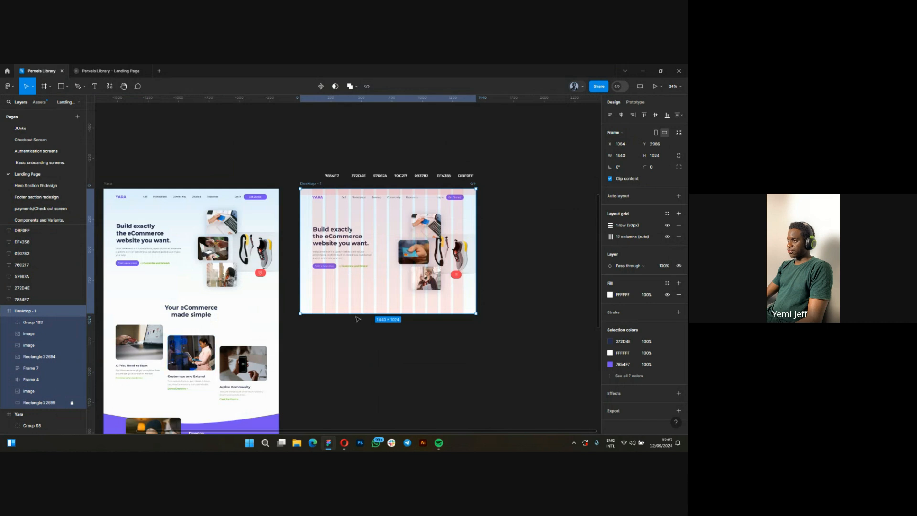
{"action": "scroll", "coordinate": [357, 318], "scroll_direction": "down", "scroll_amount": 2}
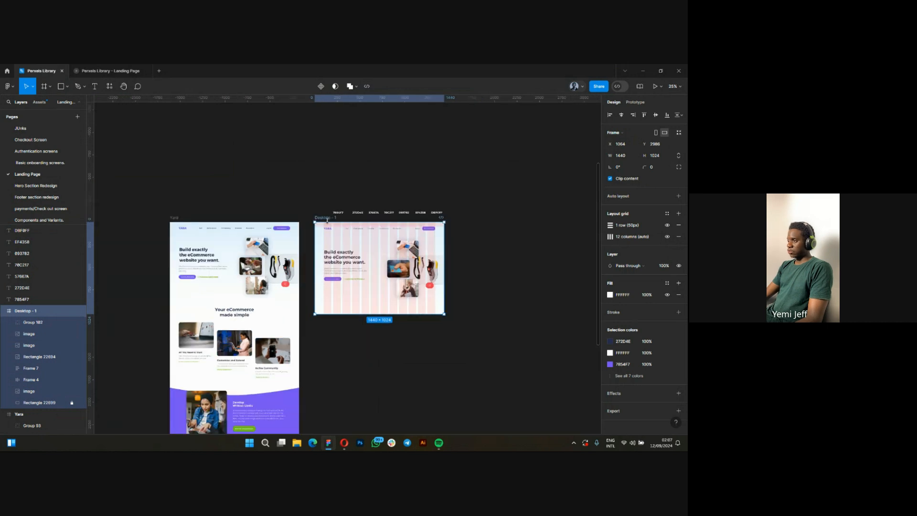
{"action": "scroll", "coordinate": [381, 315], "scroll_direction": "up", "scroll_amount": 2}
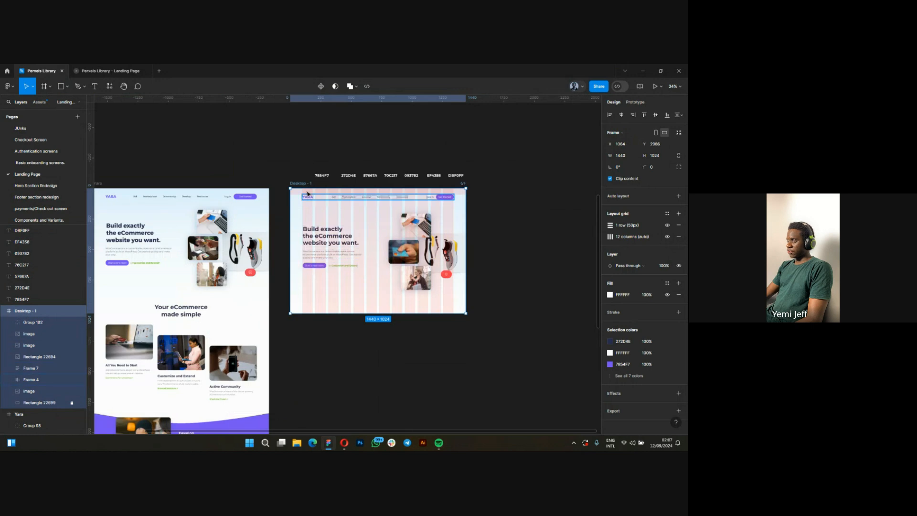
{"action": "left_click_drag", "start_coordinate": [380, 314], "coordinate": [383, 428]}
{"action": "scroll", "coordinate": [392, 351], "scroll_direction": "down", "scroll_amount": 1}
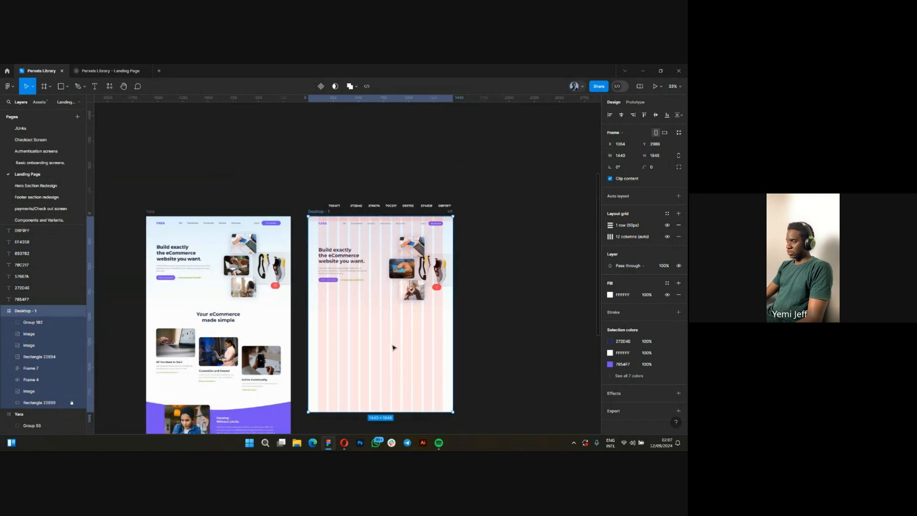
{"action": "scroll", "coordinate": [393, 348], "scroll_direction": "down", "scroll_amount": 1}
{"action": "left_click_drag", "start_coordinate": [388, 385], "coordinate": [387, 409]}
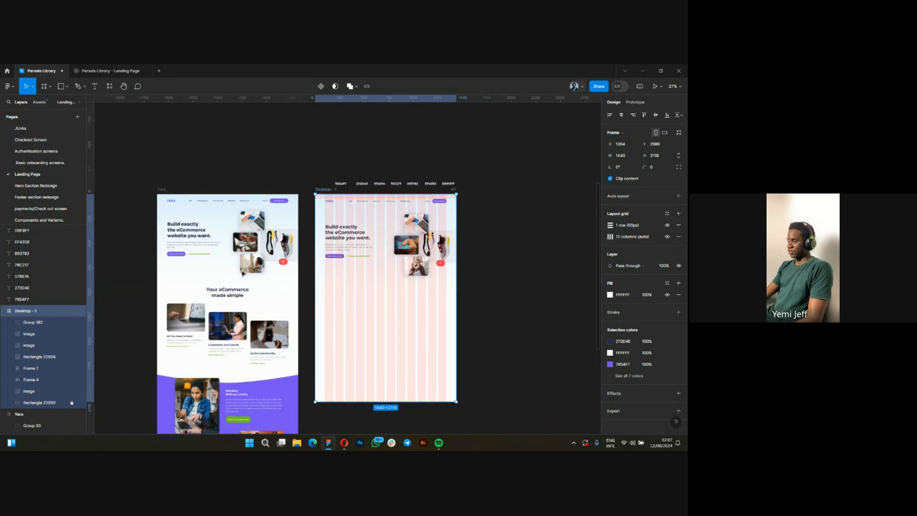
Inspect the text style and fill of the original Yara frame's "Your eCommerce made simple" heading, and compare with the colour code labels.
{"action": "scroll", "coordinate": [196, 319], "scroll_direction": "up", "scroll_amount": 1}
{"action": "scroll", "coordinate": [196, 319], "scroll_direction": "up", "scroll_amount": 5}
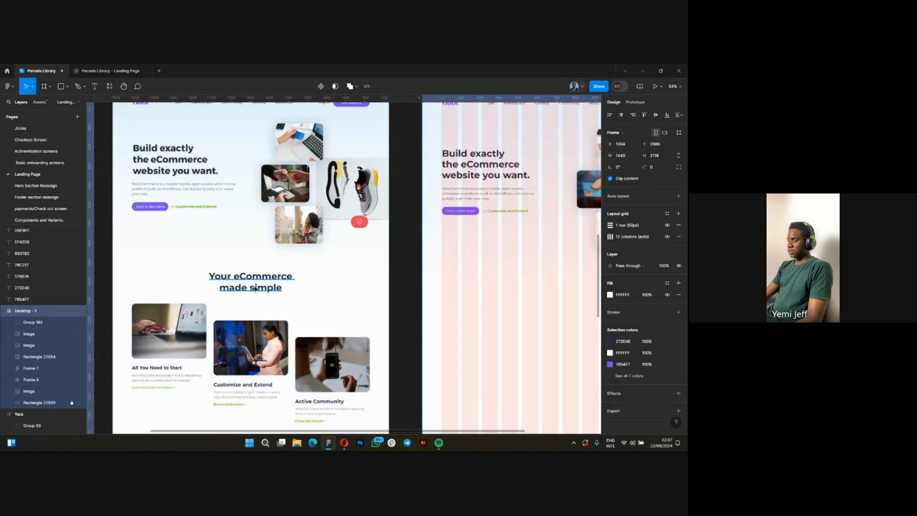
{"action": "left_click", "coordinate": [255, 289]}
{"action": "scroll", "coordinate": [250, 290], "scroll_direction": "up", "scroll_amount": 2}
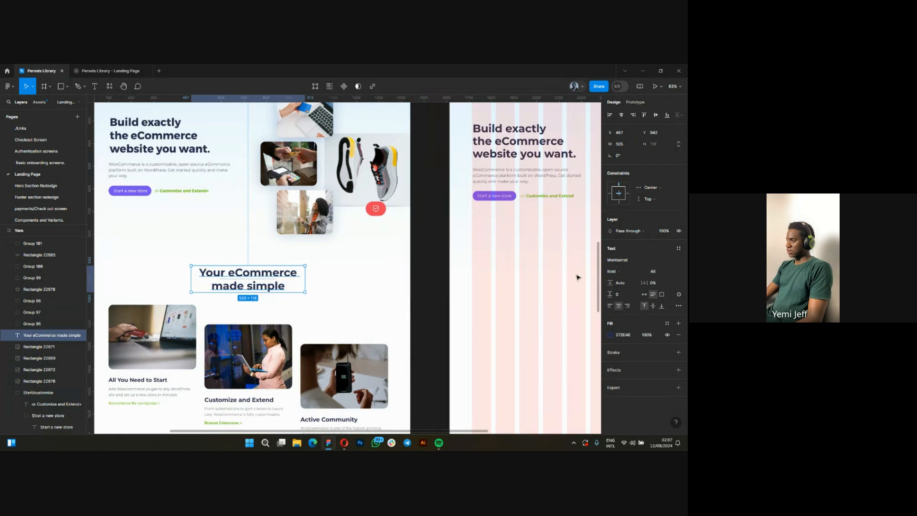
{"action": "scroll", "coordinate": [275, 321], "scroll_direction": "down", "scroll_amount": 2}
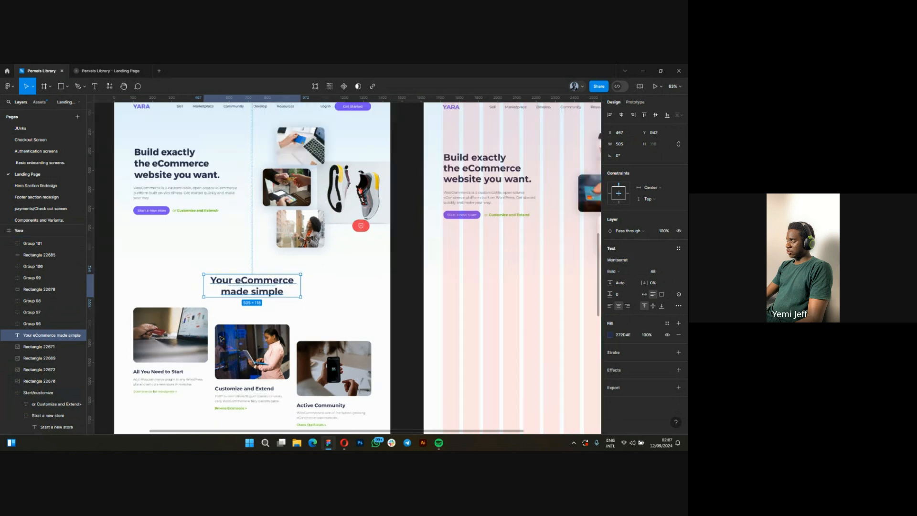
{"action": "scroll", "coordinate": [221, 338], "scroll_direction": "down", "scroll_amount": 2}
{"action": "scroll", "coordinate": [221, 338], "scroll_direction": "down", "scroll_amount": 1}
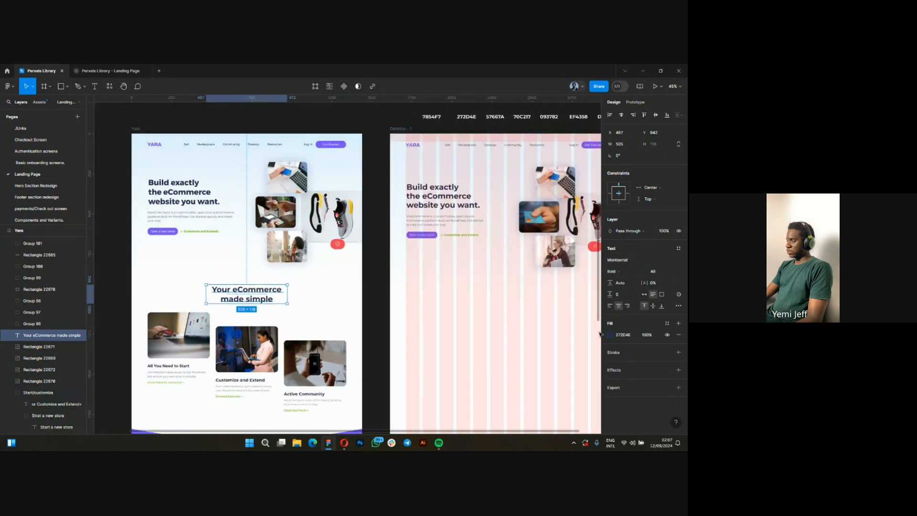
{"action": "left_click_drag", "start_coordinate": [472, 245], "coordinate": [368, 329]}
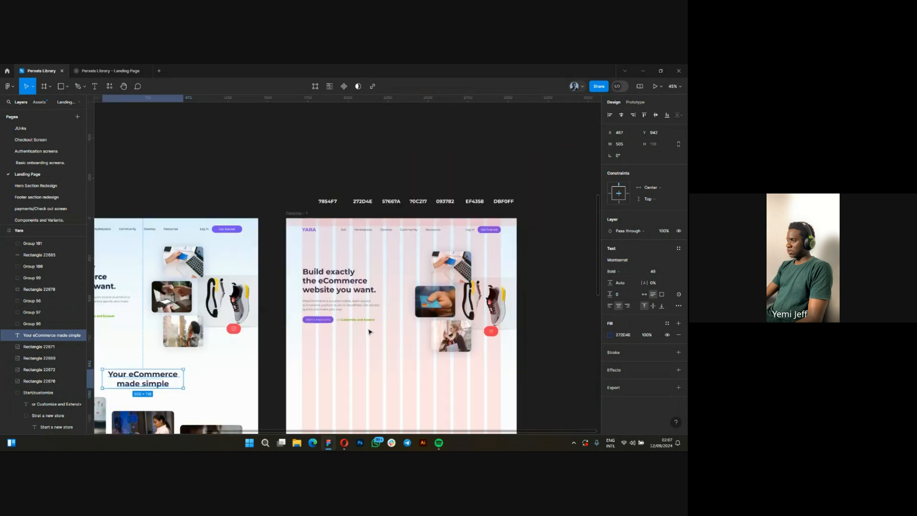
{"action": "scroll", "coordinate": [353, 204], "scroll_direction": "up", "scroll_amount": 1}
{"action": "scroll", "coordinate": [366, 196], "scroll_direction": "up", "scroll_amount": 8}
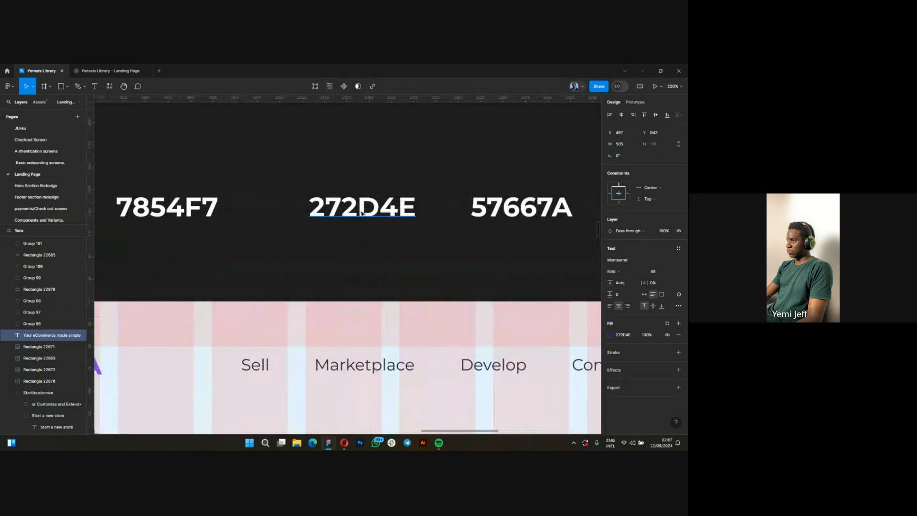
{"action": "scroll", "coordinate": [369, 221], "scroll_direction": "down", "scroll_amount": 6}
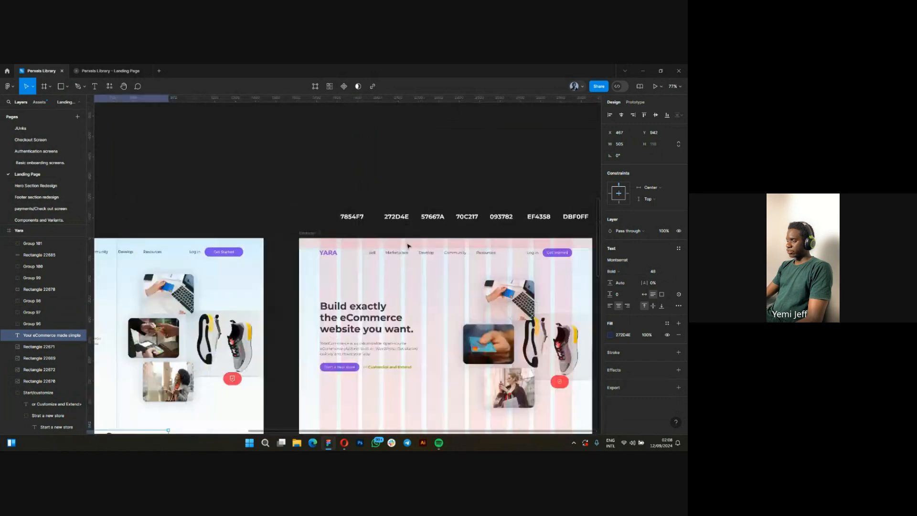
{"action": "scroll", "coordinate": [320, 329], "scroll_direction": "down", "scroll_amount": 4}
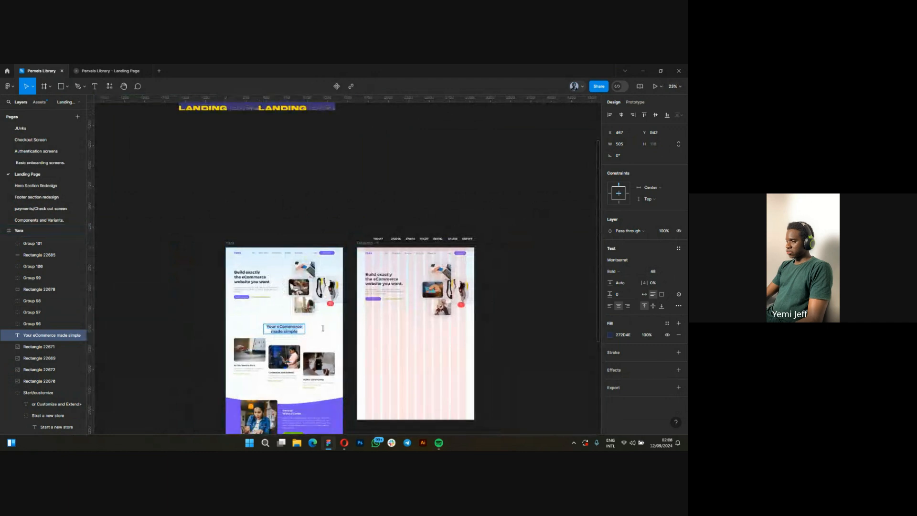
{"action": "scroll", "coordinate": [409, 343], "scroll_direction": "up", "scroll_amount": 2}
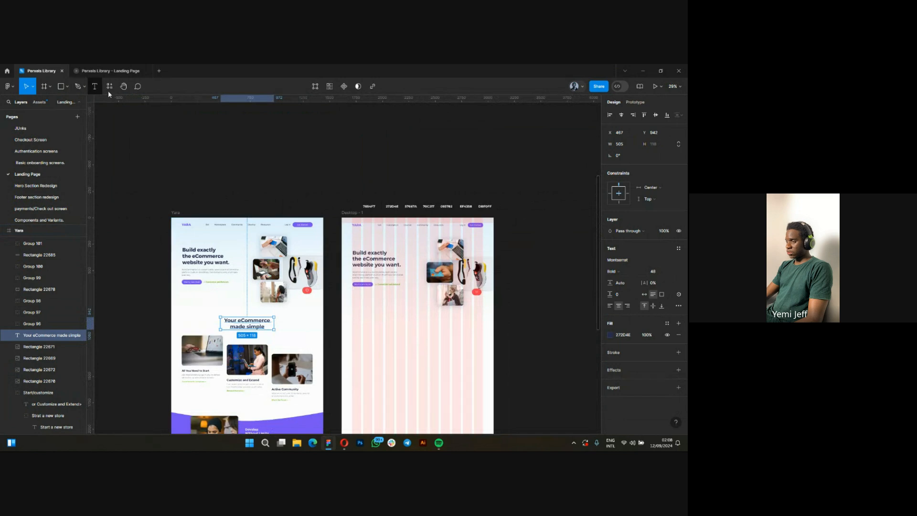
Add the centred two-line heading "Your eCommerce made simple" below the hero content in the Desktop - 1 frame.
{"action": "left_click", "coordinate": [95, 86]}
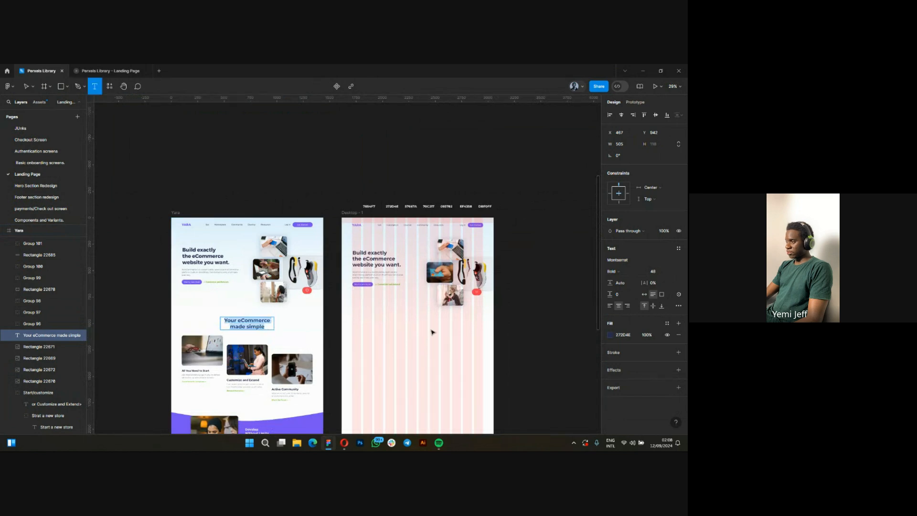
{"action": "scroll", "coordinate": [433, 331], "scroll_direction": "up", "scroll_amount": 1}
{"action": "left_click", "coordinate": [403, 331]}
{"action": "type", "text": "Y"}
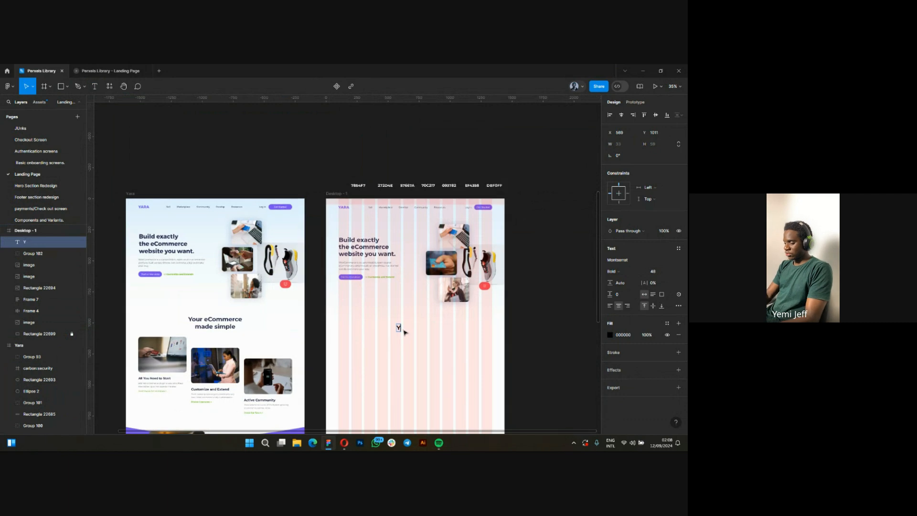
{"action": "type", "text": "ou"}
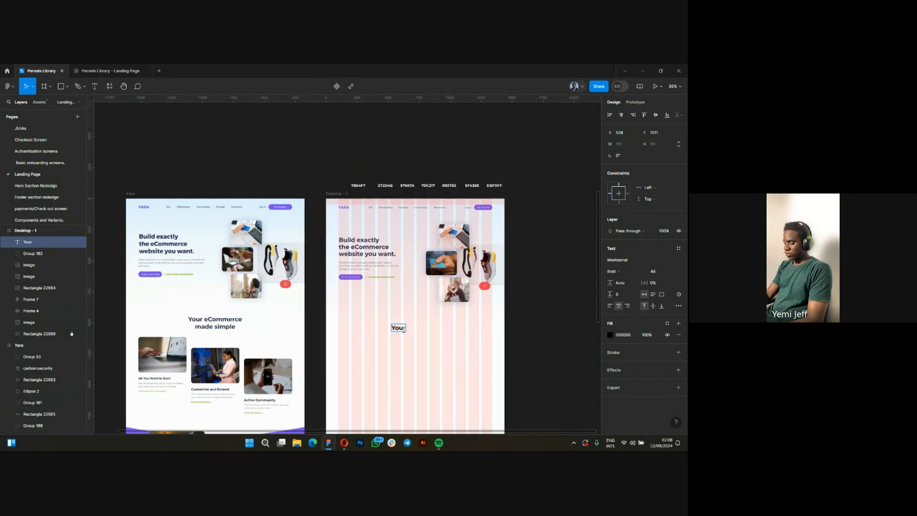
{"action": "type", "text": "r ec"}
{"action": "key", "text": "BackSpace"}
{"action": "type", "text": "C"}
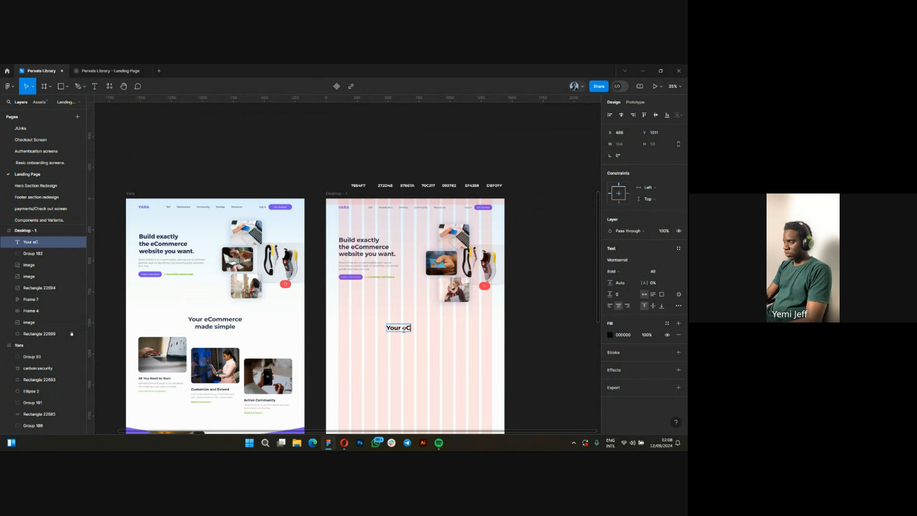
{"action": "type", "text": "ommer"}
{"action": "type", "text": "se"}
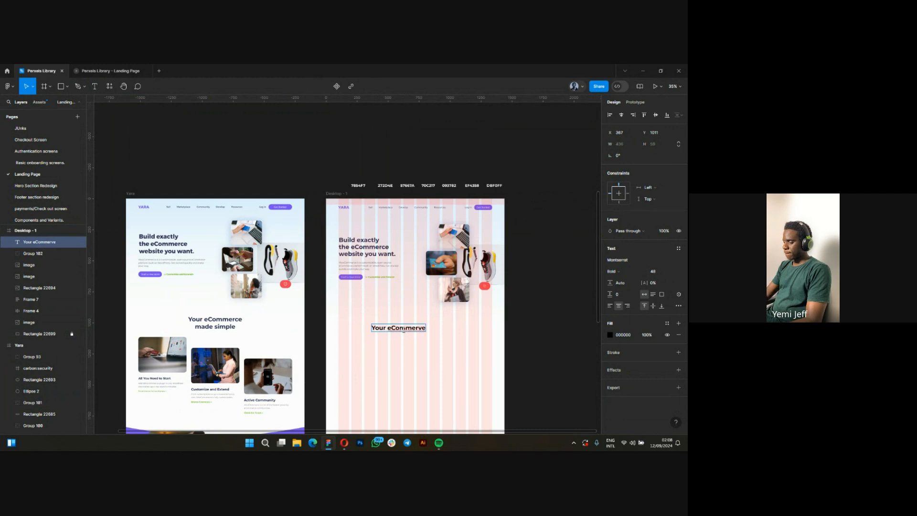
{"action": "key", "text": "BackSpace"}
{"action": "key", "text": "BackSpace"}
{"action": "type", "text": "ce m"}
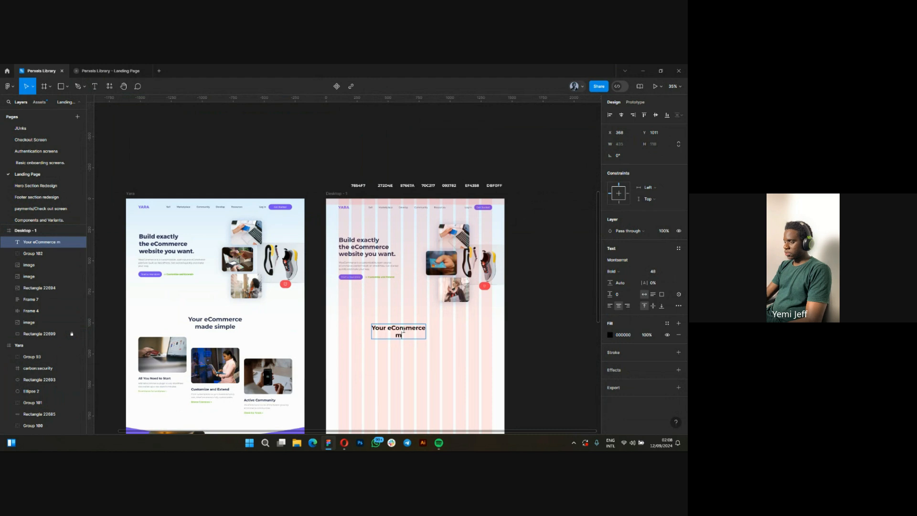
{"action": "type", "text": "ade simple"}
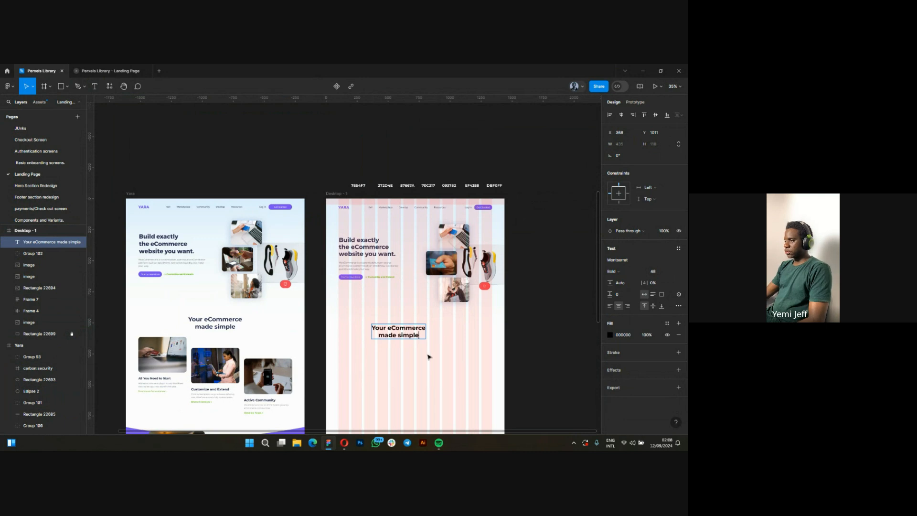
{"action": "key", "text": "Escape"}
Set the new heading's fill colour to 272D4E and clear the selection.
{"action": "scroll", "coordinate": [449, 343], "scroll_direction": "up", "scroll_amount": 2}
{"action": "left_click", "coordinate": [616, 335]}
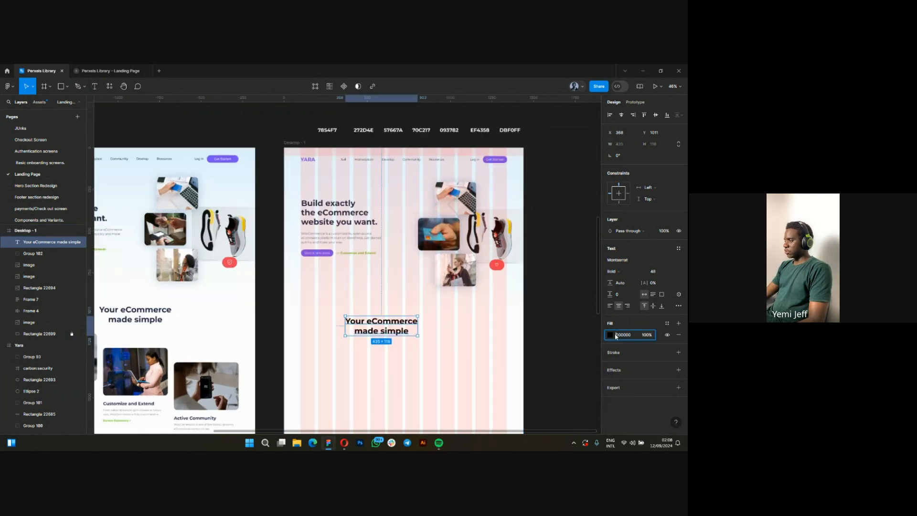
{"action": "left_click", "coordinate": [611, 335]}
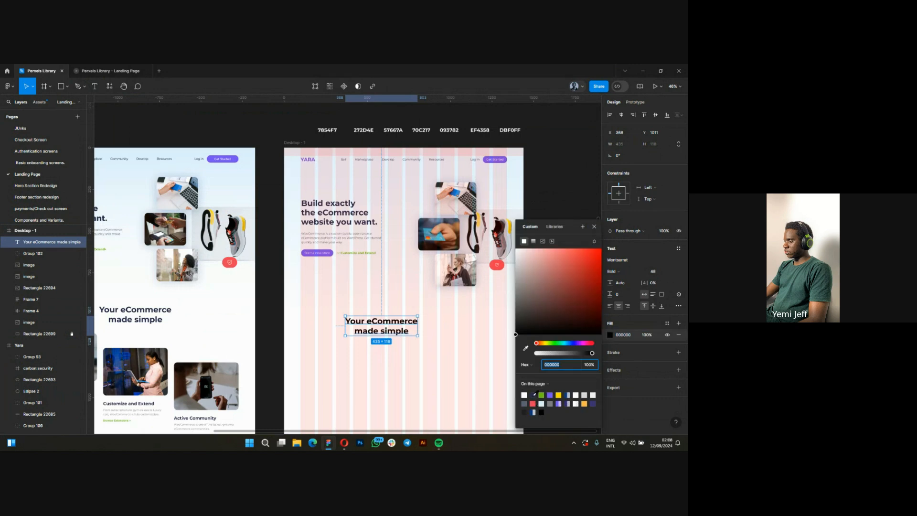
{"action": "type", "text": "272D4E"}
{"action": "key", "text": "Return"}
{"action": "scroll", "coordinate": [364, 132], "scroll_direction": "up", "scroll_amount": 3}
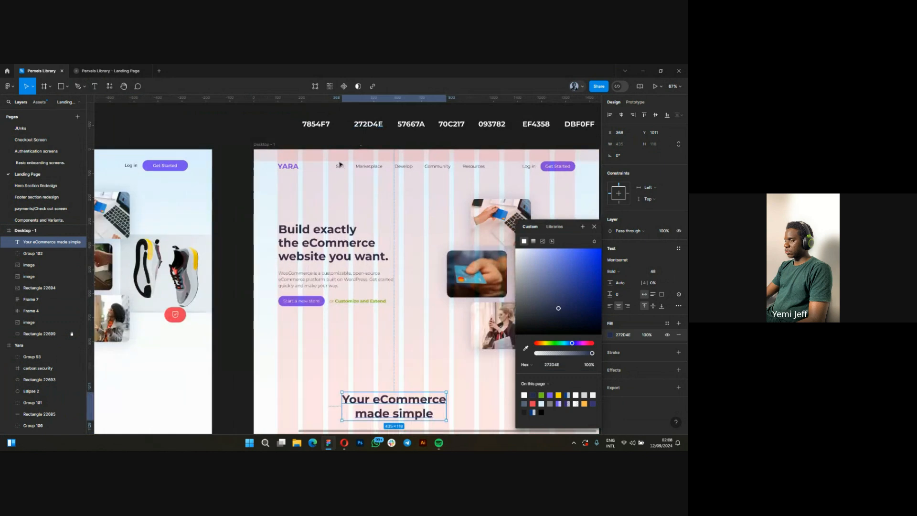
{"action": "scroll", "coordinate": [361, 299], "scroll_direction": "down", "scroll_amount": 3}
{"action": "scroll", "coordinate": [362, 301], "scroll_direction": "down", "scroll_amount": 3}
{"action": "left_click", "coordinate": [369, 256]}
{"action": "scroll", "coordinate": [359, 260], "scroll_direction": "up", "scroll_amount": 3}
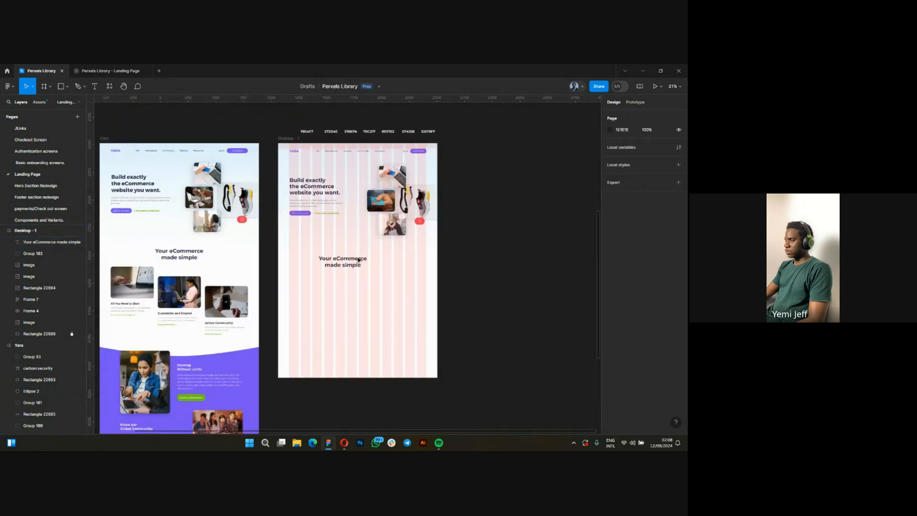
Centre the "Your eCommerce made simple" heading horizontally in the Desktop - 1 frame and shift it slightly upward.
{"action": "left_click", "coordinate": [342, 262]}
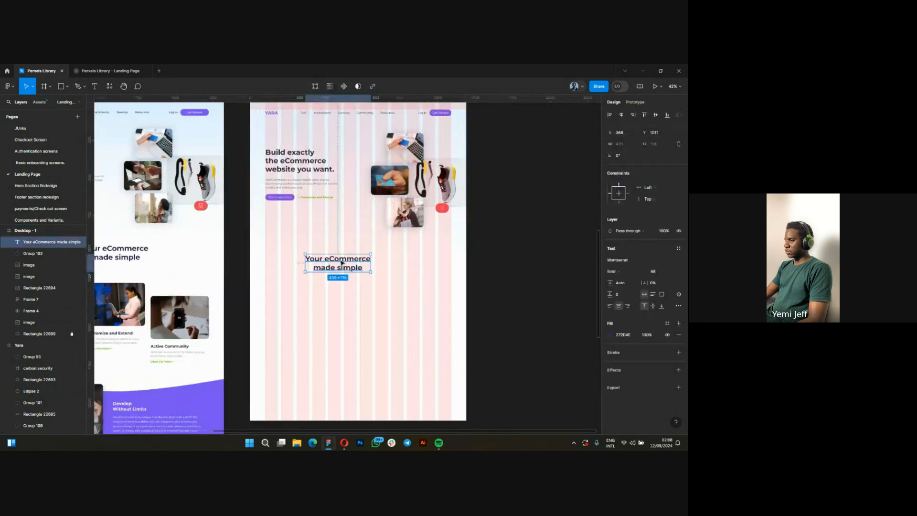
{"action": "left_click", "coordinate": [622, 115]}
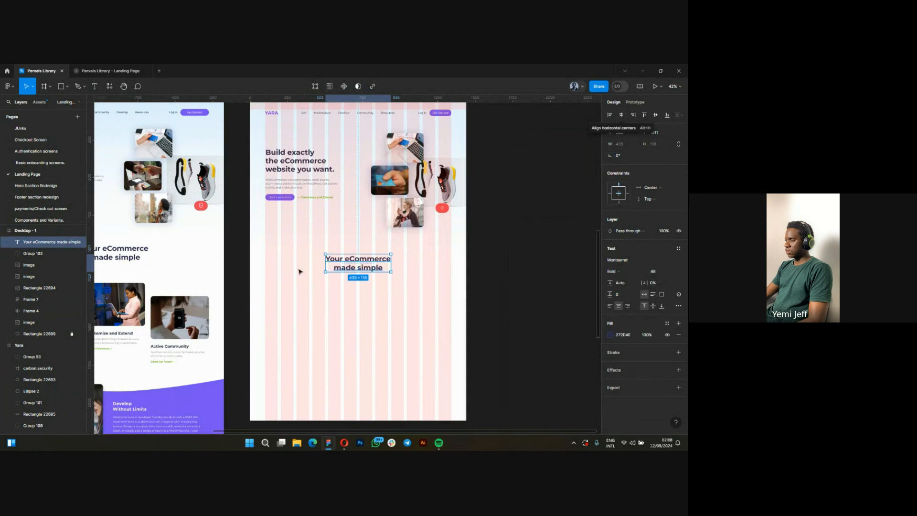
{"action": "scroll", "coordinate": [349, 272], "scroll_direction": "up", "scroll_amount": 3}
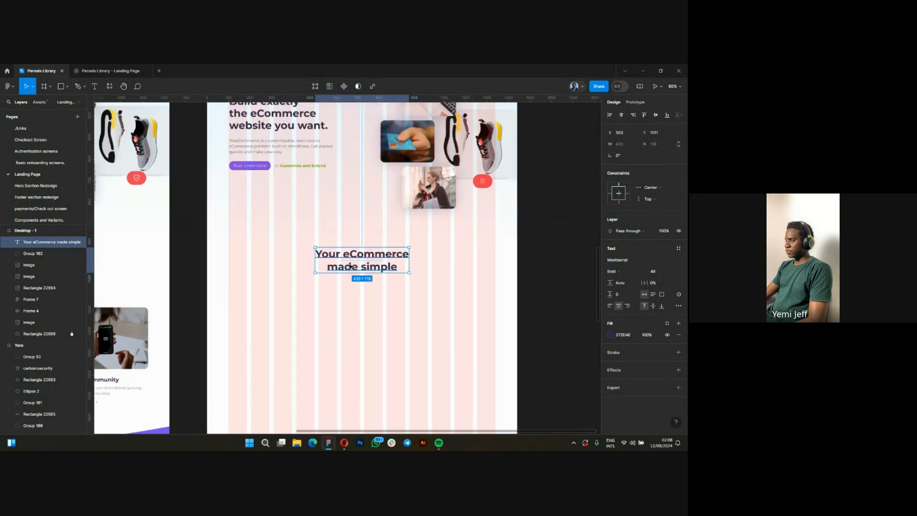
{"action": "left_click_drag", "start_coordinate": [359, 264], "coordinate": [361, 260]}
{"action": "key", "text": "Escape"}
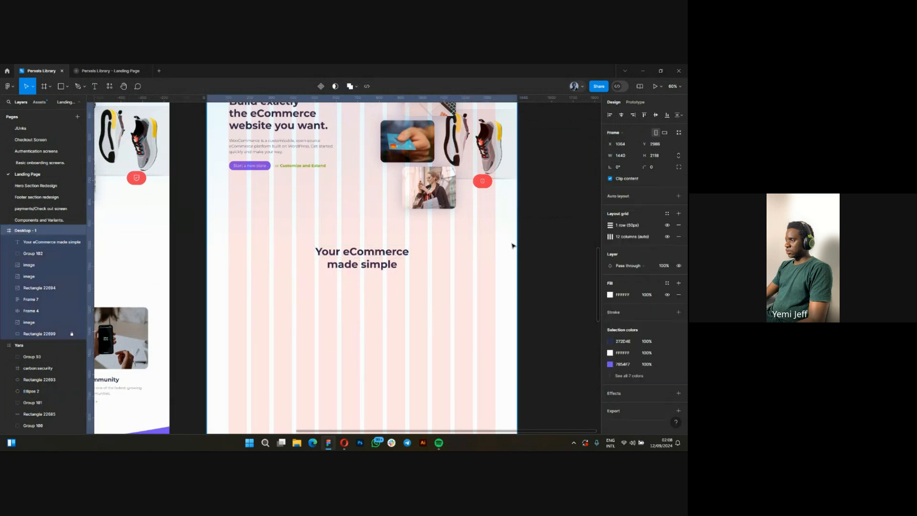
Check the linear gradient fill and its stops on the original Yara frame's background rectangle.
{"action": "scroll", "coordinate": [510, 261], "scroll_direction": "down", "scroll_amount": 5}
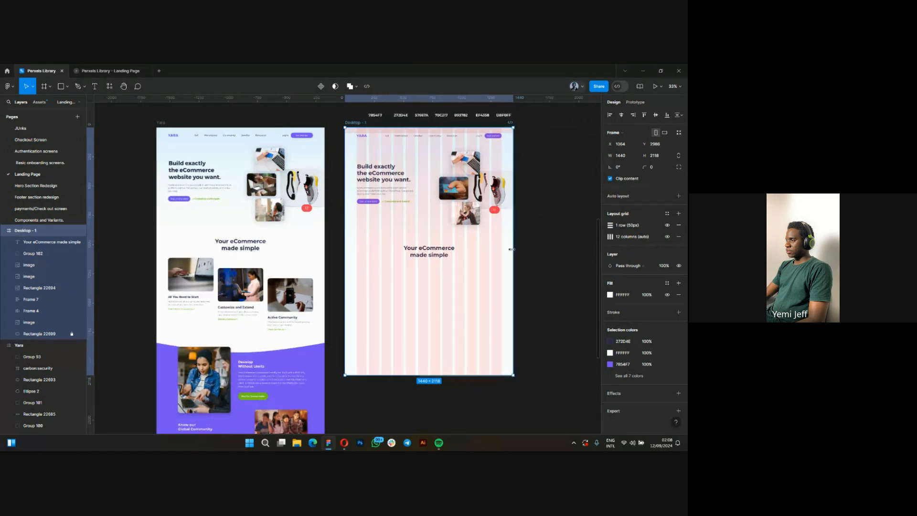
{"action": "scroll", "coordinate": [513, 248], "scroll_direction": "up", "scroll_amount": 2}
{"action": "scroll", "coordinate": [533, 229], "scroll_direction": "down", "scroll_amount": 1}
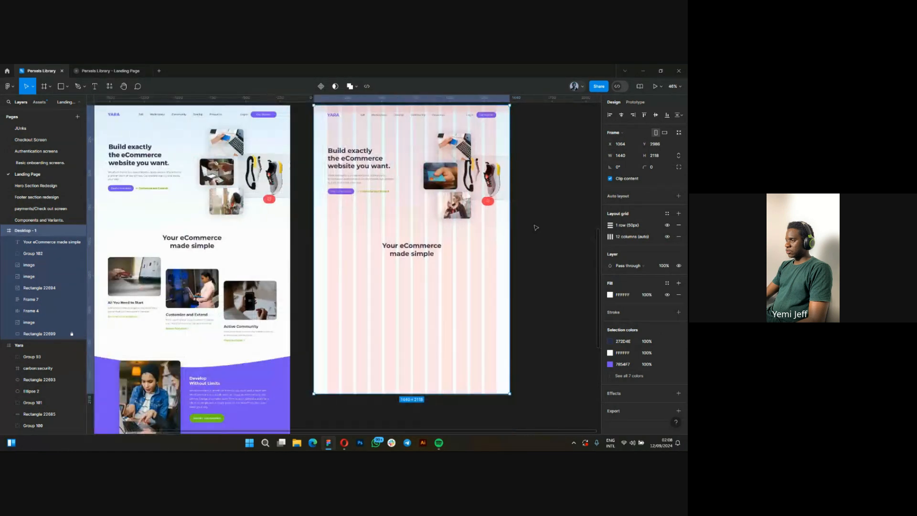
{"action": "left_click", "coordinate": [262, 224]}
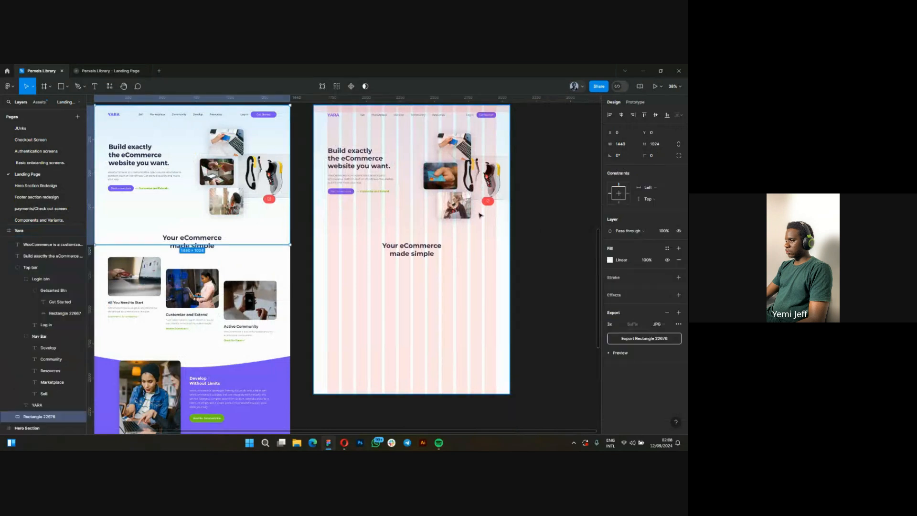
{"action": "left_click", "coordinate": [610, 261]}
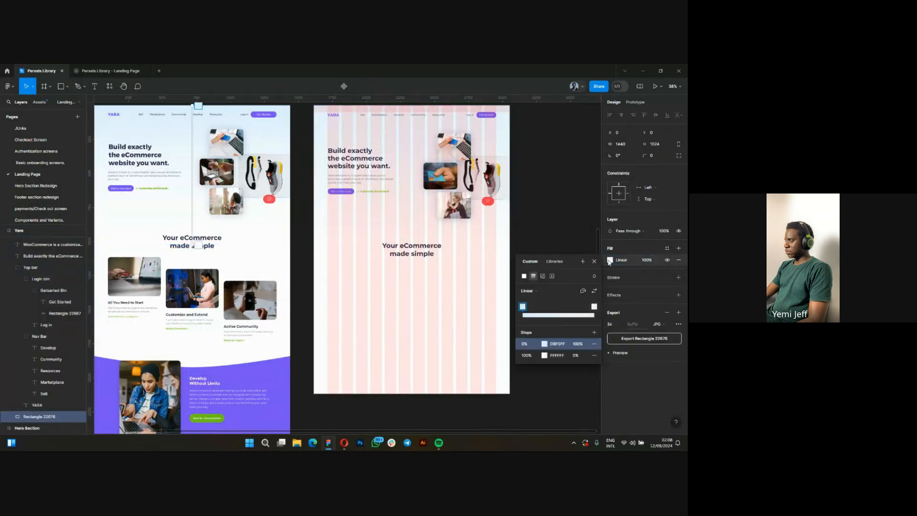
{"action": "left_click", "coordinate": [610, 260]}
{"action": "scroll", "coordinate": [455, 242], "scroll_direction": "up", "scroll_amount": 2}
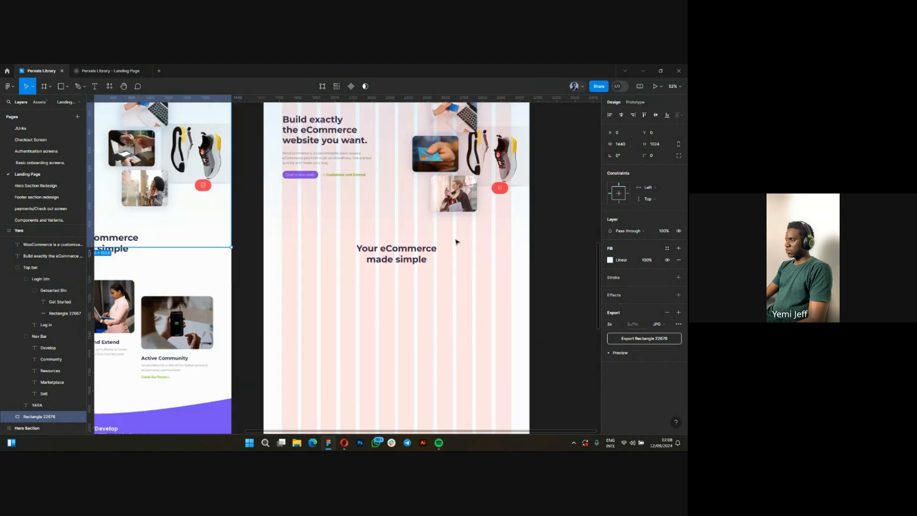
Unlock and select the gradient background rectangle behind the hero section in the Desktop - 1 frame.
{"action": "scroll", "coordinate": [363, 266], "scroll_direction": "down", "scroll_amount": 3}
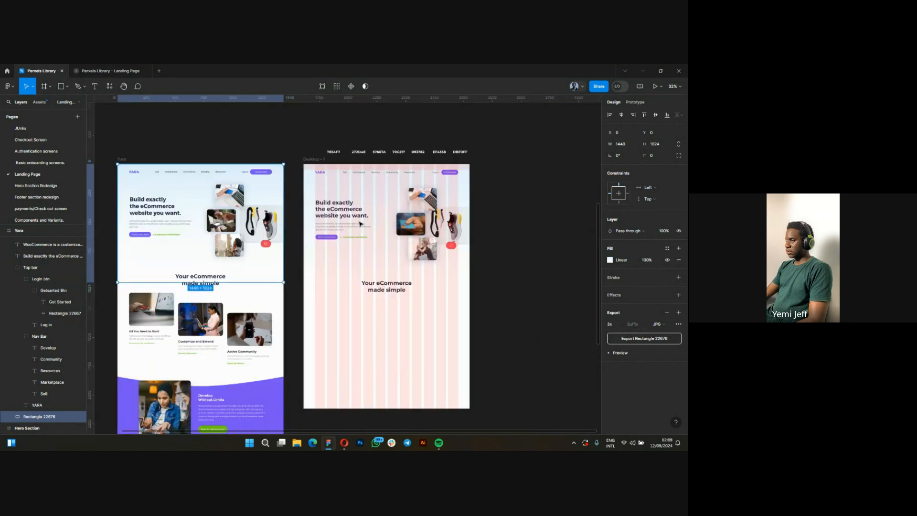
{"action": "scroll", "coordinate": [365, 241], "scroll_direction": "up", "scroll_amount": 1}
{"action": "scroll", "coordinate": [365, 241], "scroll_direction": "up", "scroll_amount": 1}
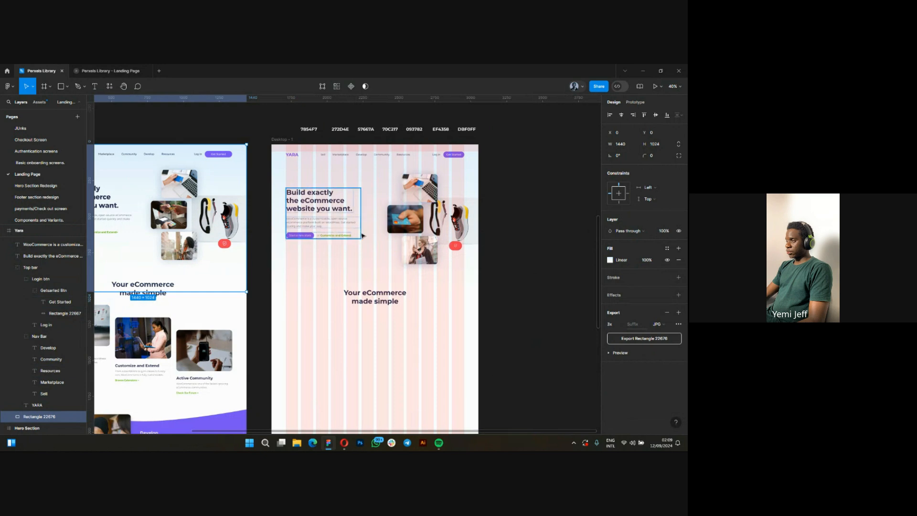
{"action": "scroll", "coordinate": [372, 222], "scroll_direction": "down", "scroll_amount": 1}
{"action": "scroll", "coordinate": [372, 222], "scroll_direction": "down", "scroll_amount": 1}
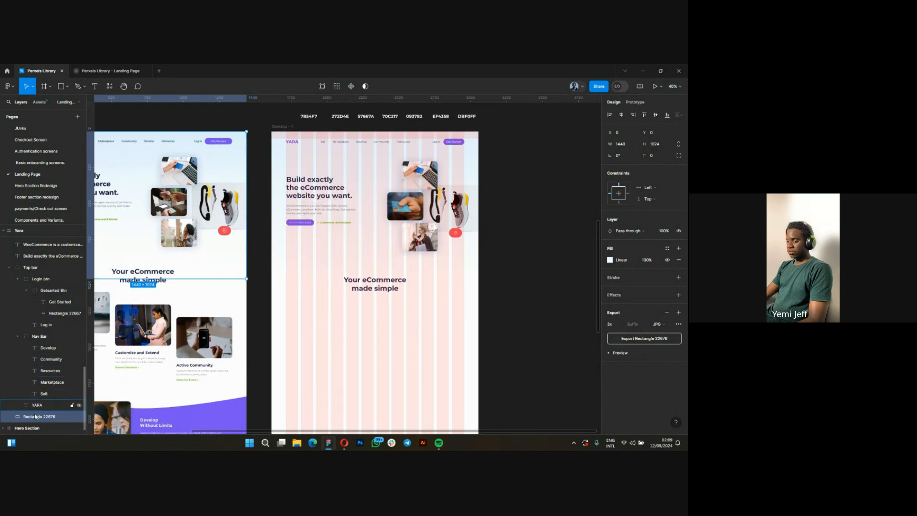
{"action": "left_click", "coordinate": [386, 249]}
{"action": "left_click", "coordinate": [363, 234]}
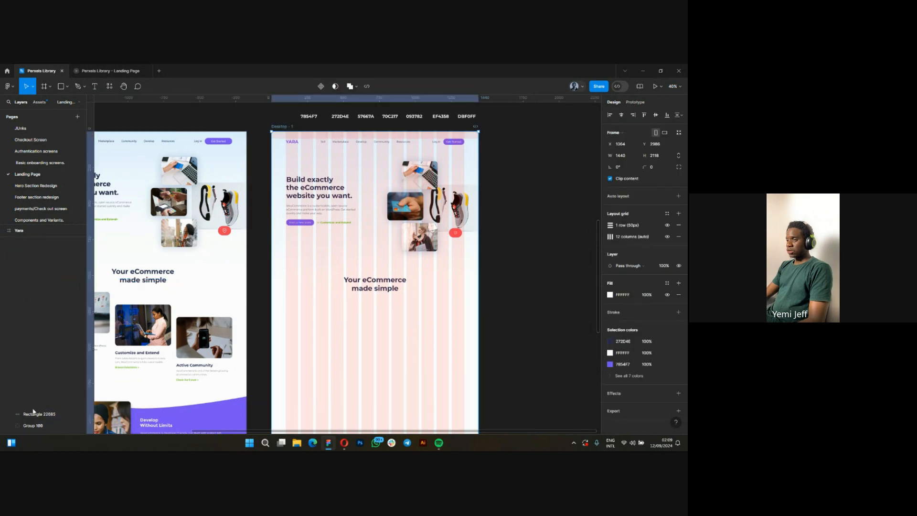
{"action": "right_click", "coordinate": [347, 244]}
{"action": "key", "text": "Escape"}
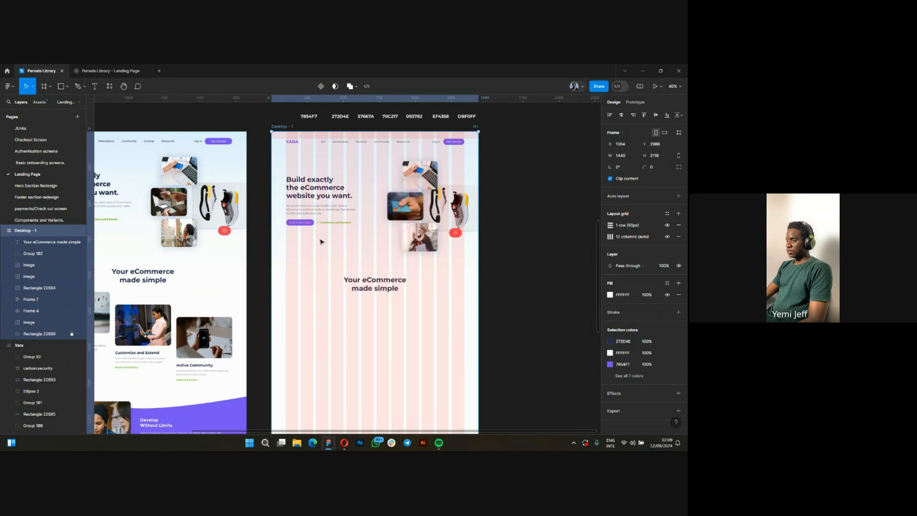
{"action": "left_click", "coordinate": [34, 335]}
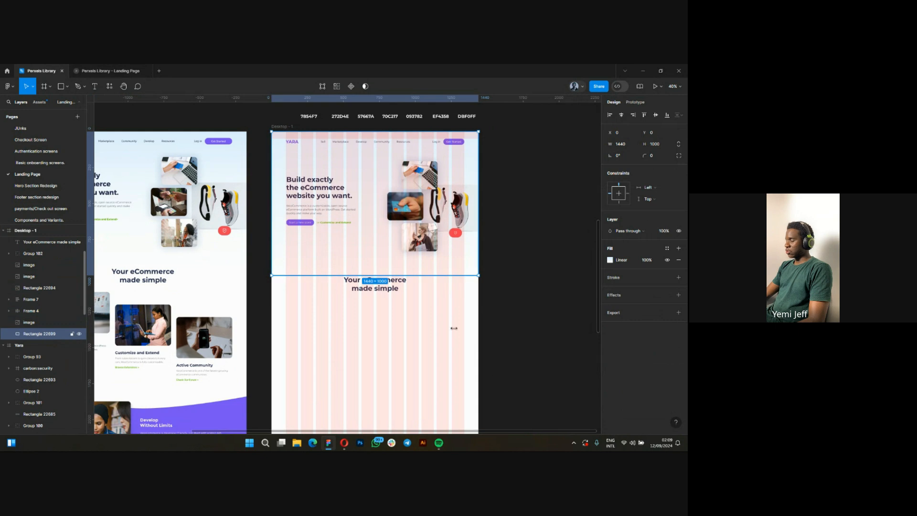
Compare the linear gradient stops of the Desktop - 1 background rectangle with those of the original Yara background rectangle.
{"action": "left_click", "coordinate": [610, 260]}
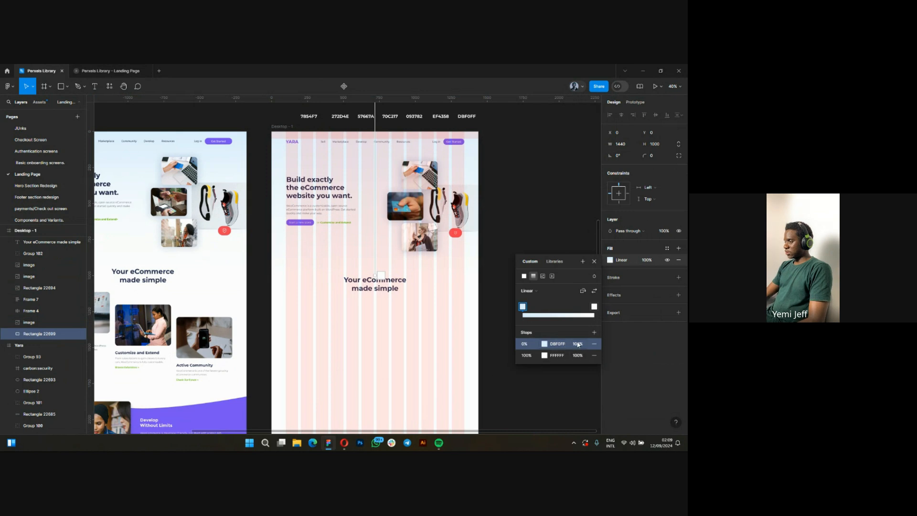
{"action": "left_click", "coordinate": [579, 356]}
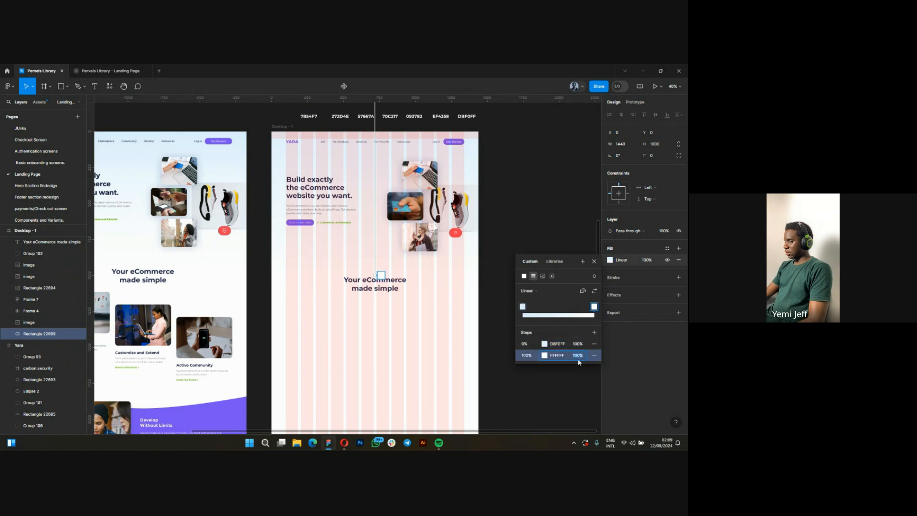
{"action": "left_click", "coordinate": [524, 345]}
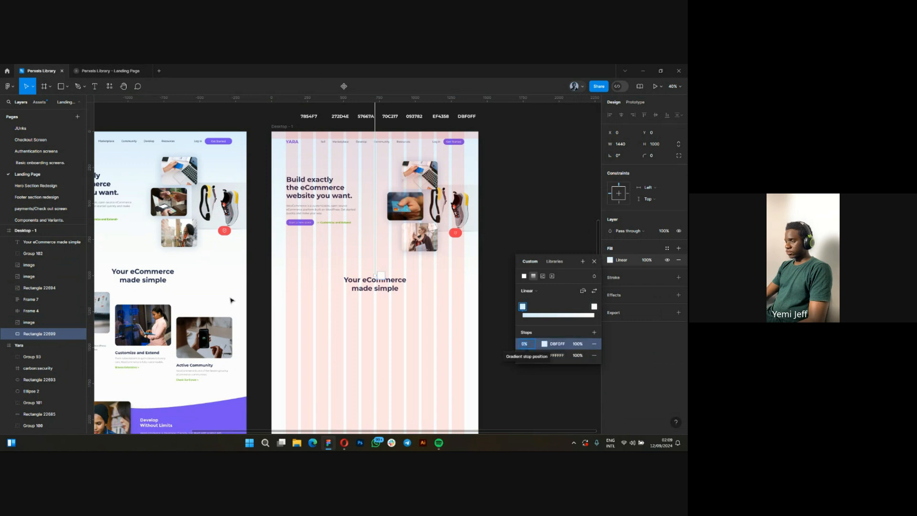
{"action": "key", "text": "Escape"}
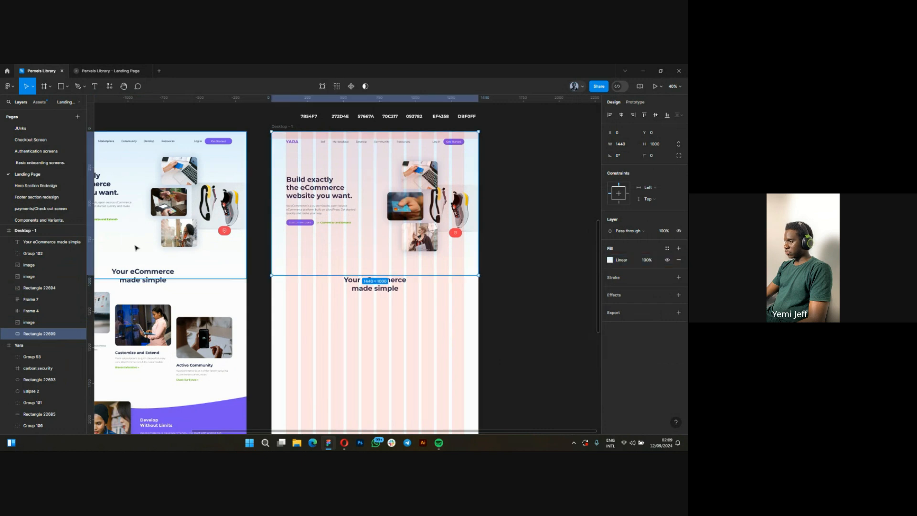
{"action": "left_click", "coordinate": [141, 249]}
{"action": "left_click", "coordinate": [610, 260]}
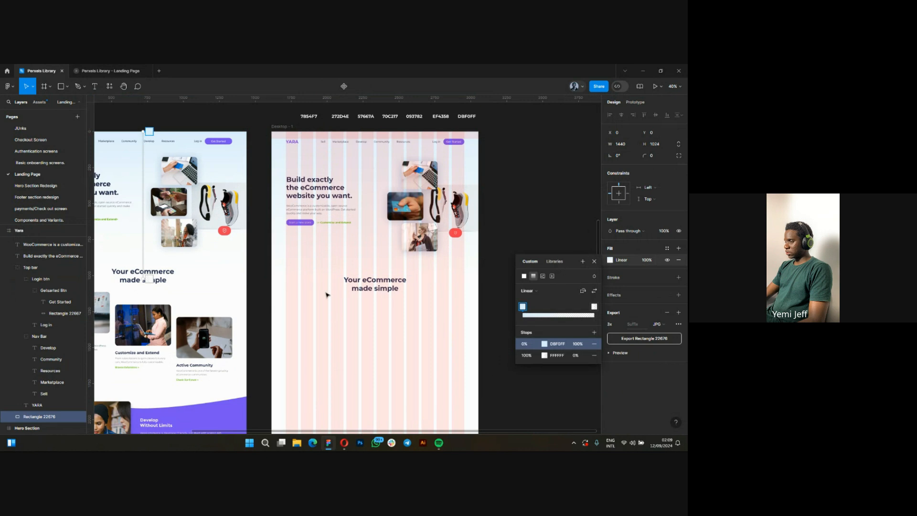
{"action": "key", "text": "Escape"}
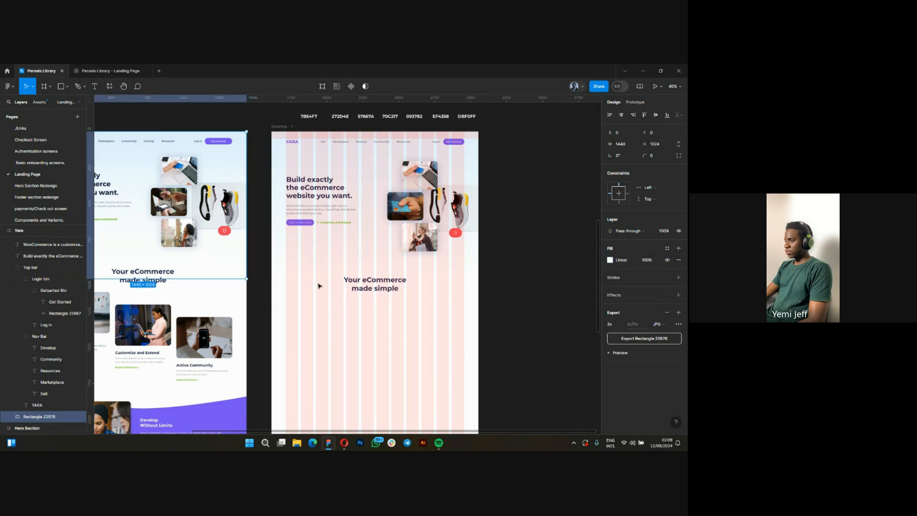
Set the opacity of the FFFFFF end stop in the Desktop - 1 background rectangle's linear gradient to 0%.
{"action": "left_click", "coordinate": [343, 255]}
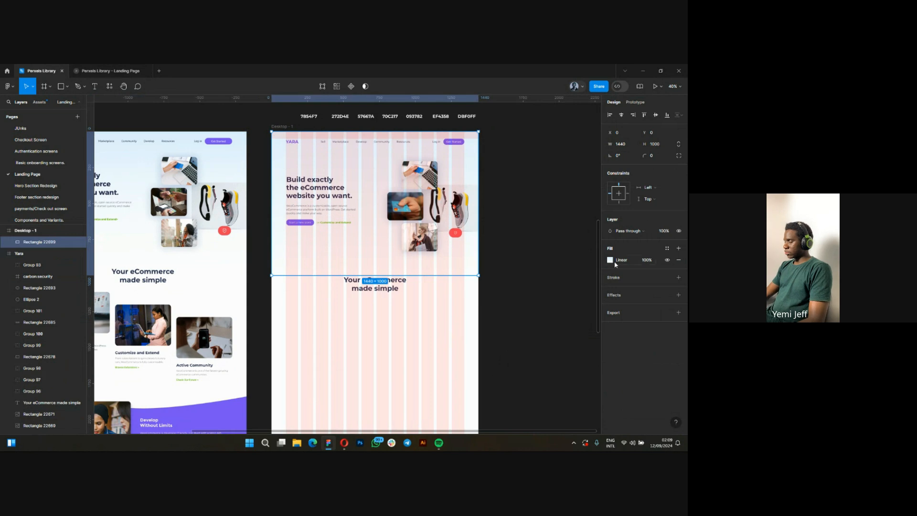
{"action": "left_click", "coordinate": [610, 260]}
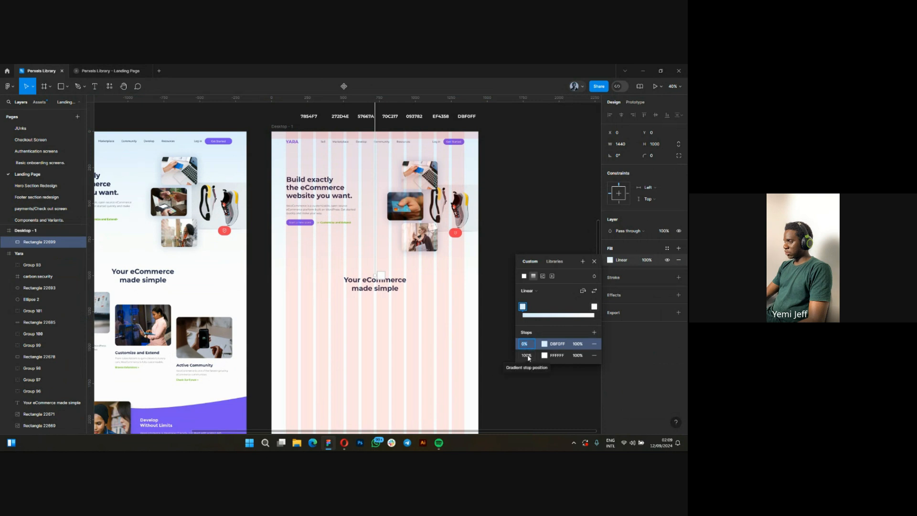
{"action": "left_click", "coordinate": [579, 356]}
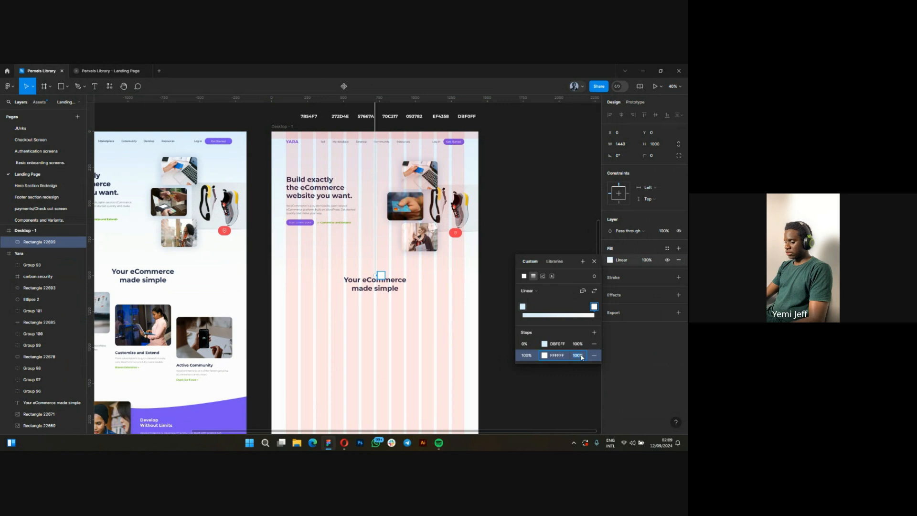
{"action": "type", "text": "0"}
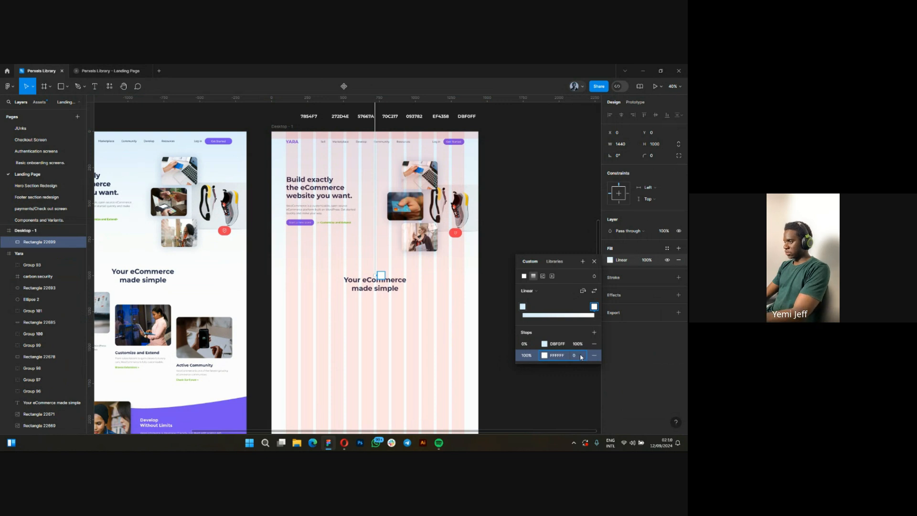
{"action": "key", "text": "Return"}
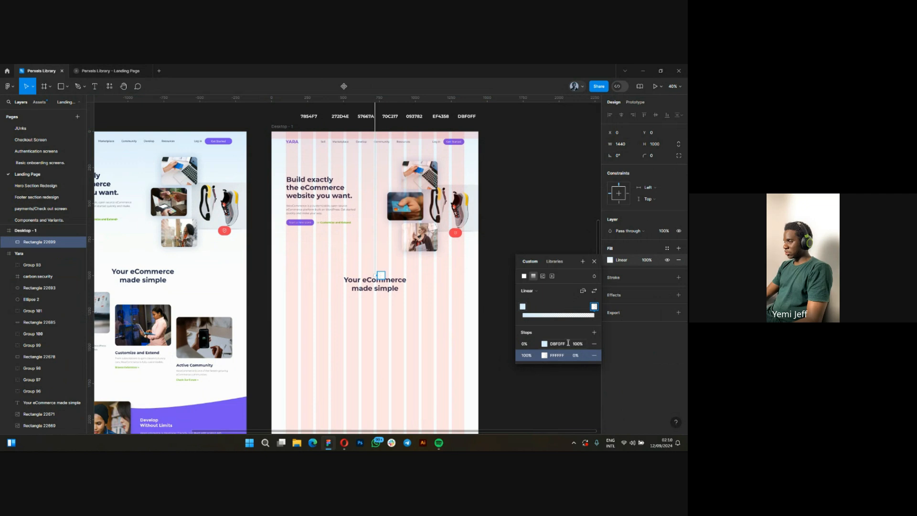
{"action": "key", "text": "Escape"}
Move the gradient's DBF0FF start handle down closer to the Desktop - 1 frame's top edge, then lock the background rectangle.
{"action": "scroll", "coordinate": [397, 370], "scroll_direction": "down", "scroll_amount": 3}
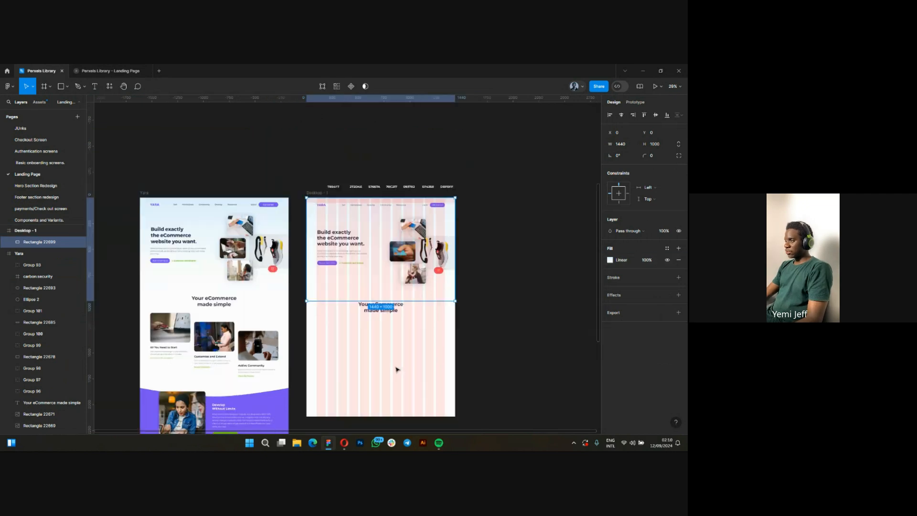
{"action": "scroll", "coordinate": [397, 369], "scroll_direction": "up", "scroll_amount": 3}
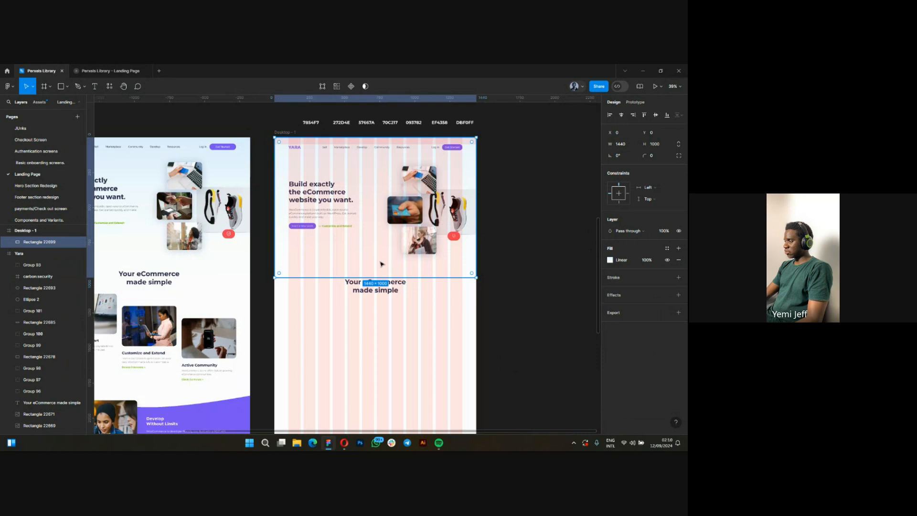
{"action": "left_click", "coordinate": [611, 260]}
{"action": "left_click", "coordinate": [522, 306]}
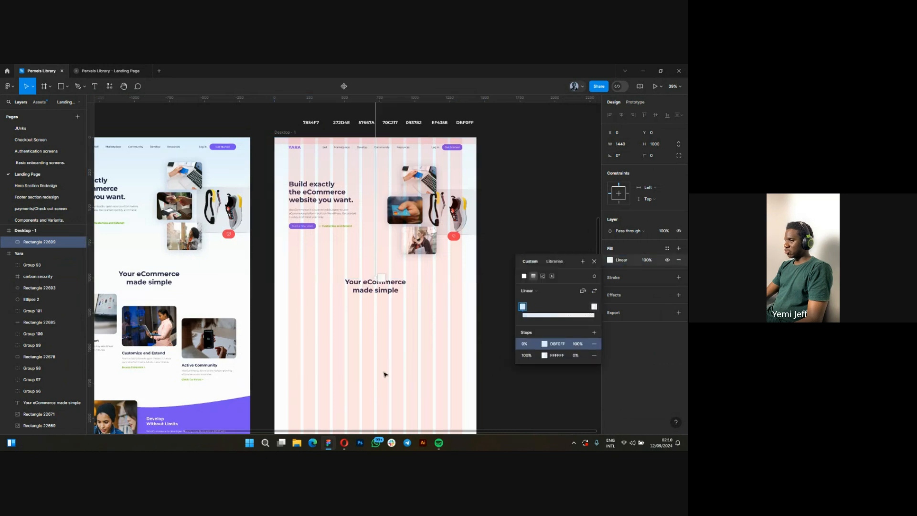
{"action": "scroll", "coordinate": [385, 374], "scroll_direction": "down", "scroll_amount": 1}
{"action": "scroll", "coordinate": [381, 144], "scroll_direction": "up", "scroll_amount": 1}
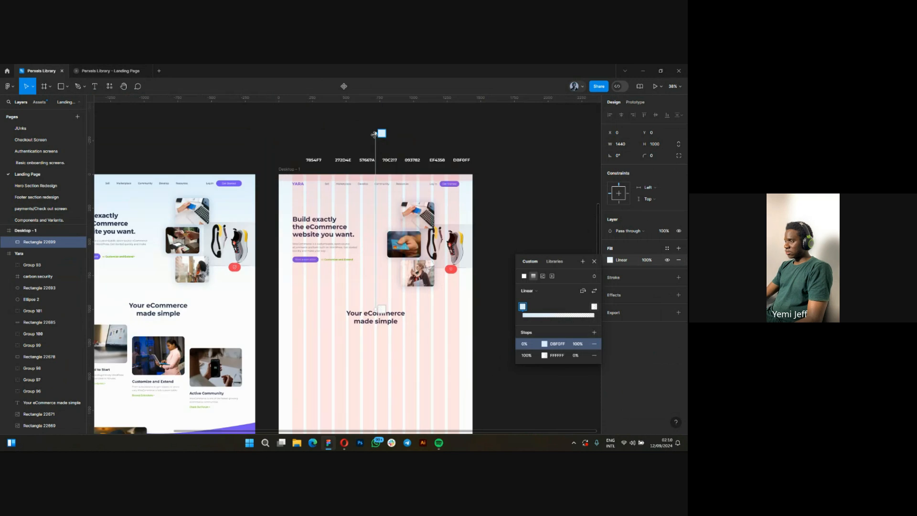
{"action": "left_click_drag", "start_coordinate": [377, 133], "coordinate": [377, 155]}
{"action": "key", "text": "Escape"}
{"action": "scroll", "coordinate": [385, 334], "scroll_direction": "up", "scroll_amount": 3}
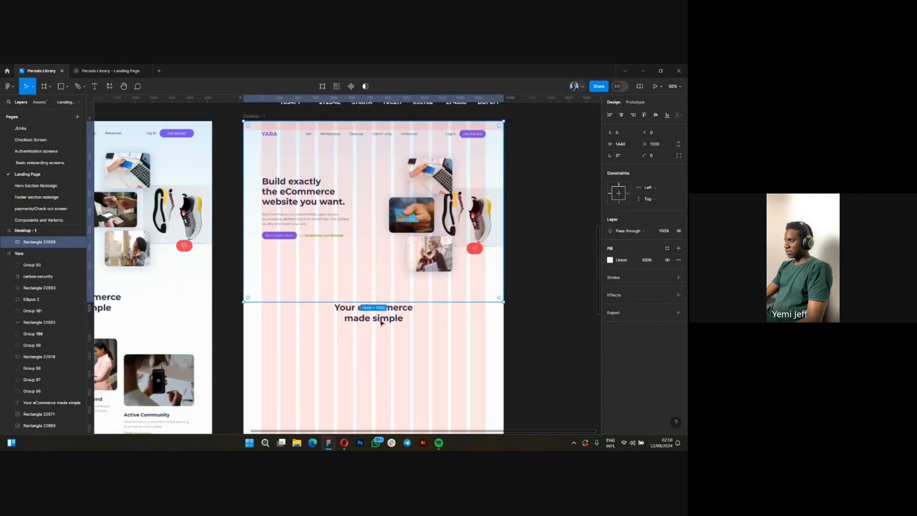
{"action": "left_click", "coordinate": [71, 241]}
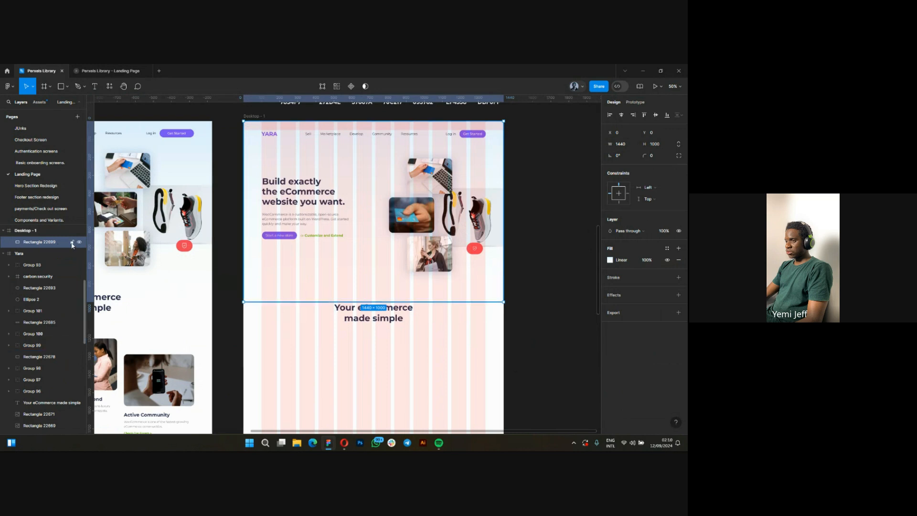
{"action": "left_click", "coordinate": [360, 293]}
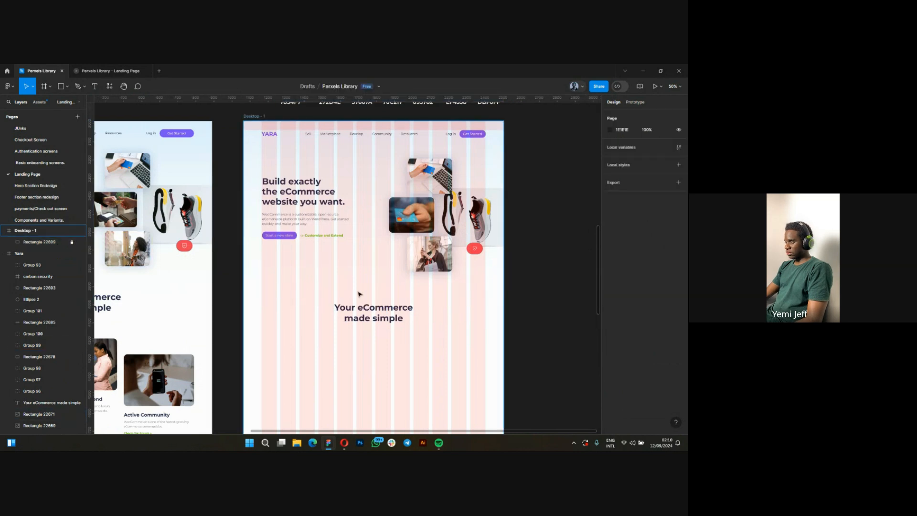
Shift the "Your eCommerce made simple" heading in the Desktop - 1 frame slightly upward and clear the selection.
{"action": "scroll", "coordinate": [374, 293], "scroll_direction": "up", "scroll_amount": 4}
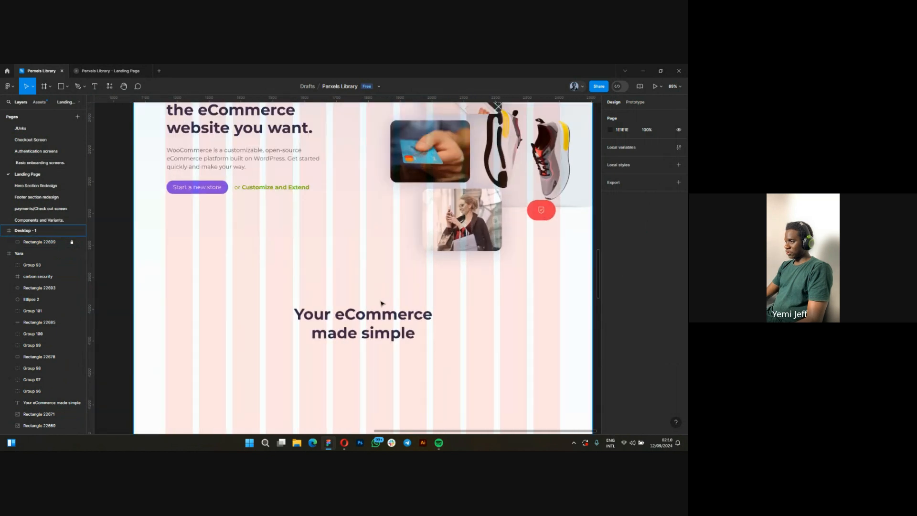
{"action": "scroll", "coordinate": [382, 303], "scroll_direction": "down", "scroll_amount": 2}
{"action": "scroll", "coordinate": [367, 244], "scroll_direction": "down", "scroll_amount": 3}
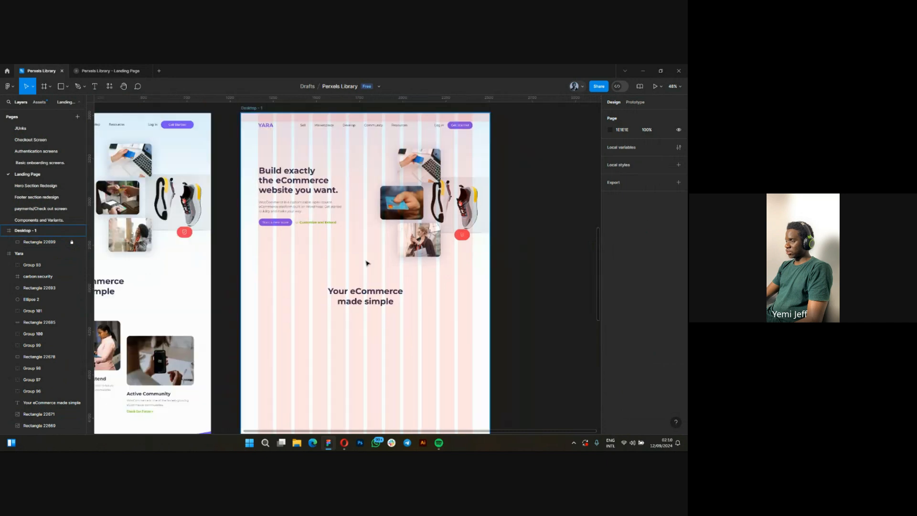
{"action": "scroll", "coordinate": [366, 263], "scroll_direction": "down", "scroll_amount": 2}
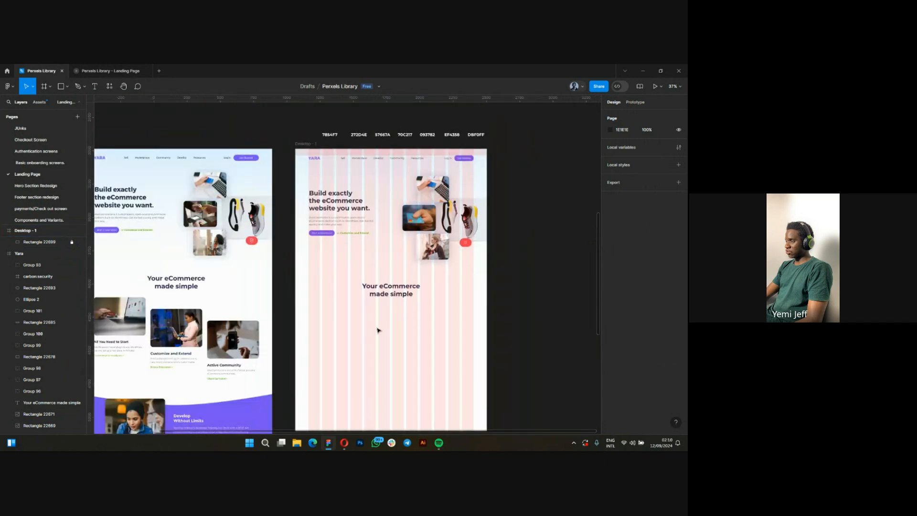
{"action": "scroll", "coordinate": [385, 311], "scroll_direction": "down", "scroll_amount": 2}
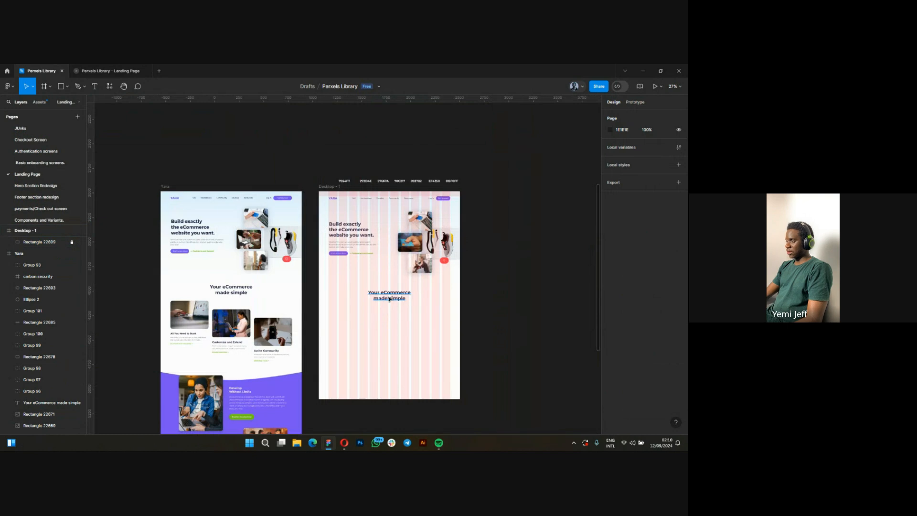
{"action": "left_click", "coordinate": [380, 301]}
{"action": "scroll", "coordinate": [389, 298], "scroll_direction": "up", "scroll_amount": 2}
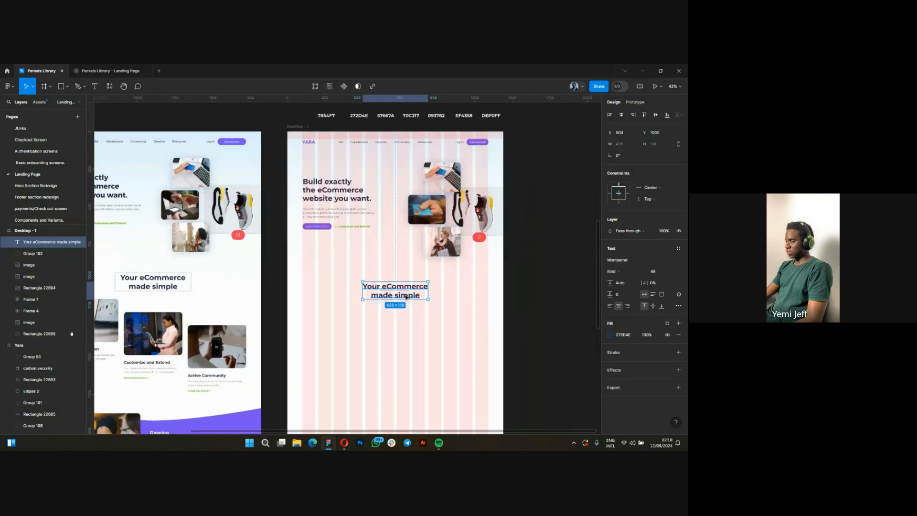
{"action": "left_click_drag", "start_coordinate": [406, 297], "coordinate": [406, 293]}
{"action": "left_click", "coordinate": [449, 303]}
{"action": "scroll", "coordinate": [450, 302], "scroll_direction": "down", "scroll_amount": 1}
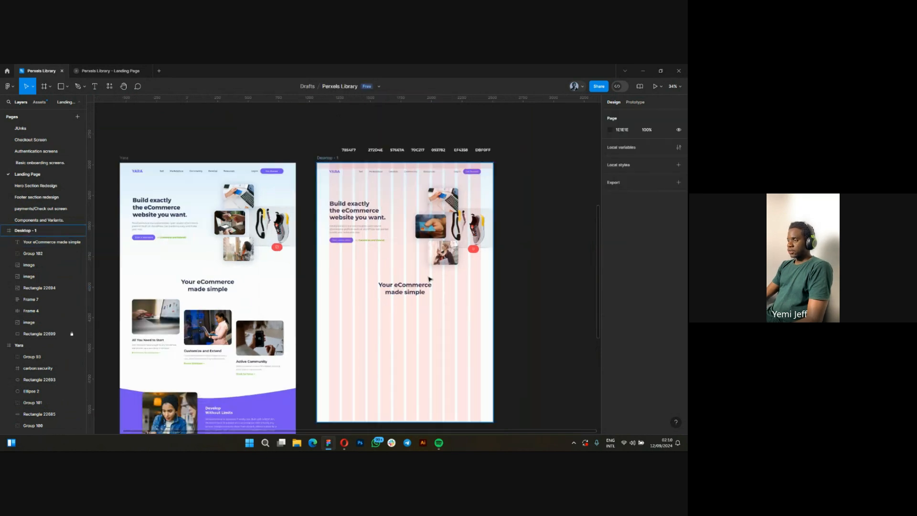
Check the text settings of the description and the title in the original Yara frame's "All You Need to Start" card.
{"action": "scroll", "coordinate": [504, 286], "scroll_direction": "down", "scroll_amount": 2}
{"action": "scroll", "coordinate": [273, 321], "scroll_direction": "up", "scroll_amount": 5}
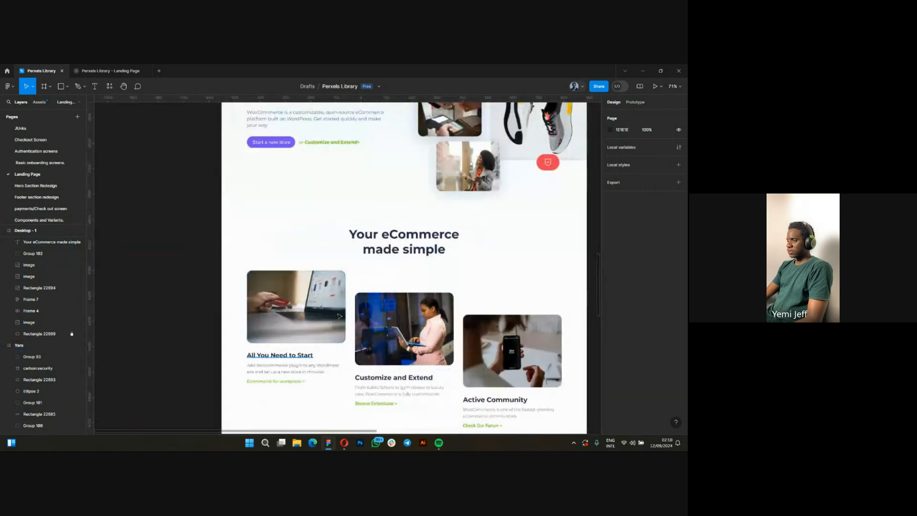
{"action": "scroll", "coordinate": [363, 363], "scroll_direction": "down", "scroll_amount": 1}
{"action": "scroll", "coordinate": [359, 354], "scroll_direction": "down", "scroll_amount": 2}
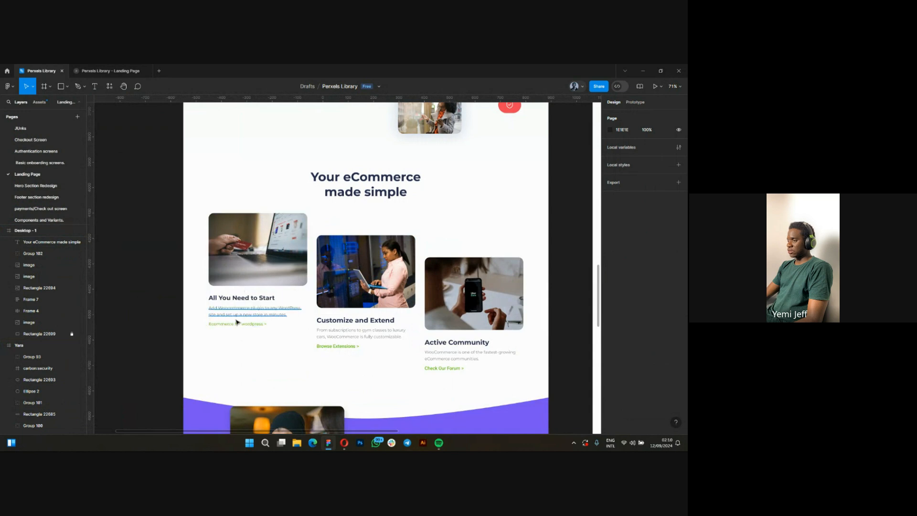
{"action": "scroll", "coordinate": [237, 323], "scroll_direction": "up", "scroll_amount": 3}
{"action": "scroll", "coordinate": [230, 354], "scroll_direction": "down", "scroll_amount": 2}
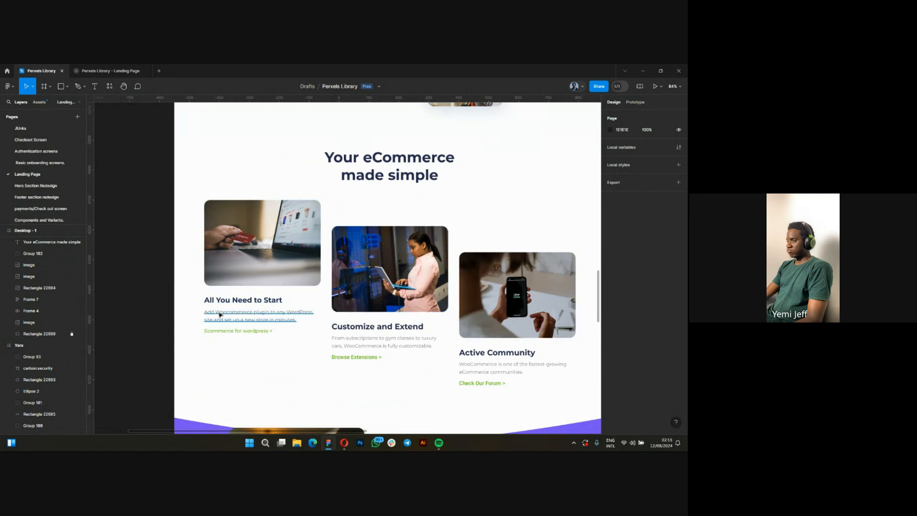
{"action": "left_click", "coordinate": [243, 313]}
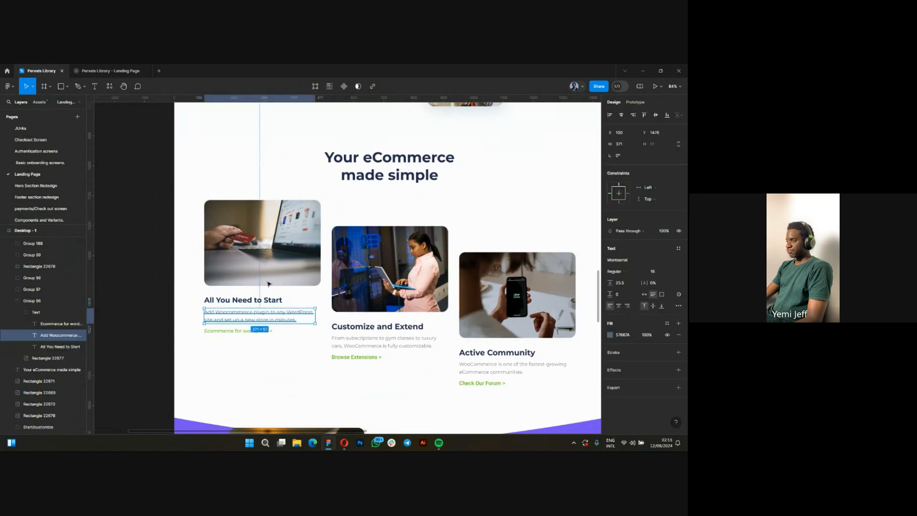
{"action": "left_click", "coordinate": [231, 299]}
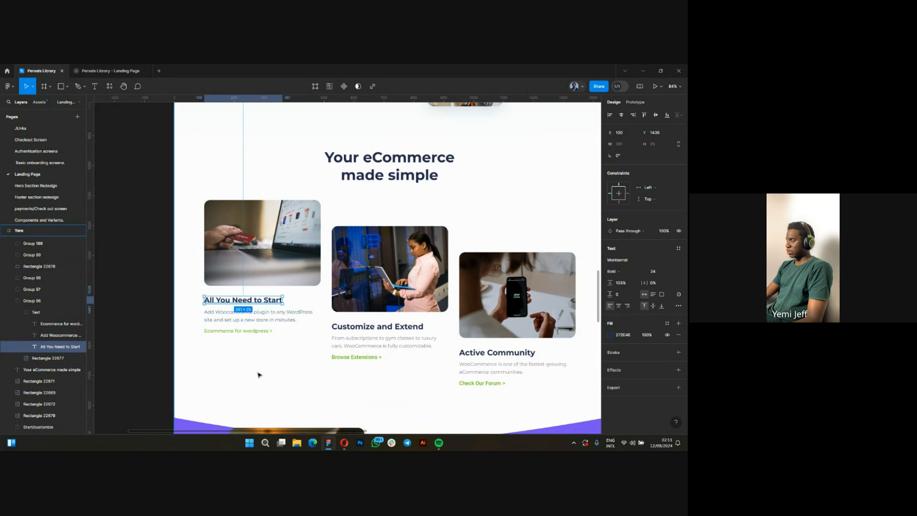
Check the text settings of the "Customize and Extend" card title in the original Yara frame.
{"action": "scroll", "coordinate": [247, 351], "scroll_direction": "down", "scroll_amount": 5}
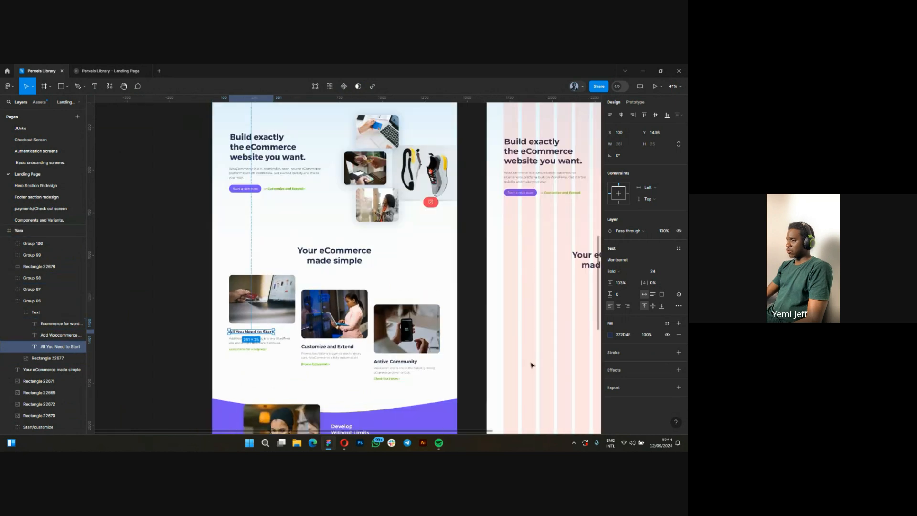
{"action": "left_click_drag", "start_coordinate": [532, 366], "coordinate": [463, 323]}
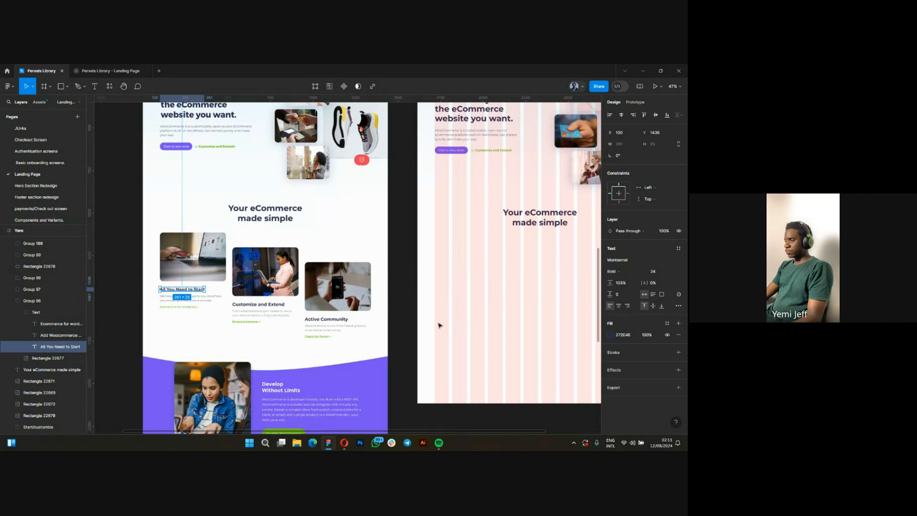
{"action": "left_click", "coordinate": [253, 305]}
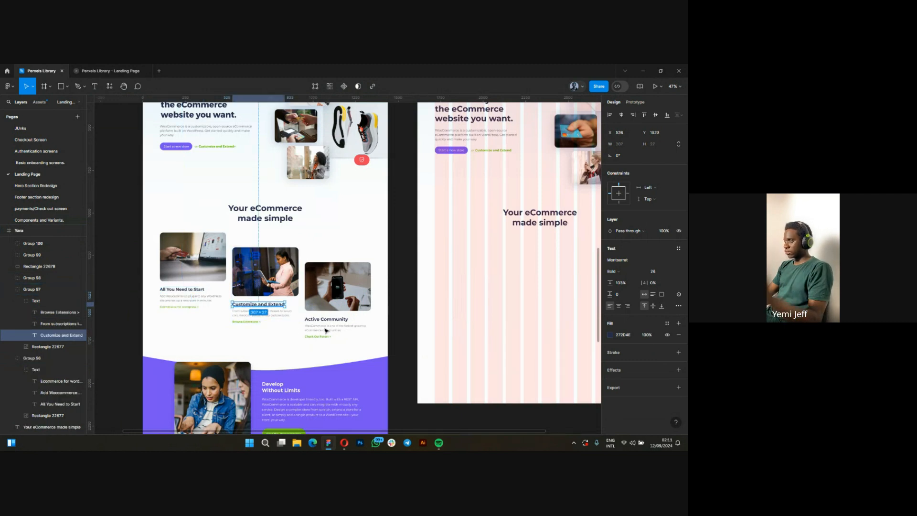
{"action": "left_click", "coordinate": [338, 335]}
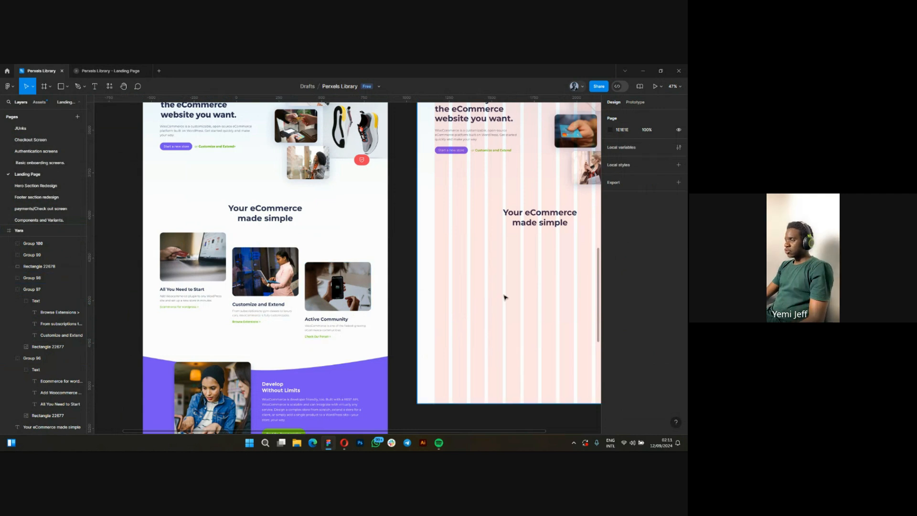
Draw a rectangle about 401 × 360 below the "Your eCommerce made simple" heading, near the left edge of the Desktop - 1 frame.
{"action": "scroll", "coordinate": [504, 297], "scroll_direction": "right", "scroll_amount": 3}
{"action": "key", "text": "r"}
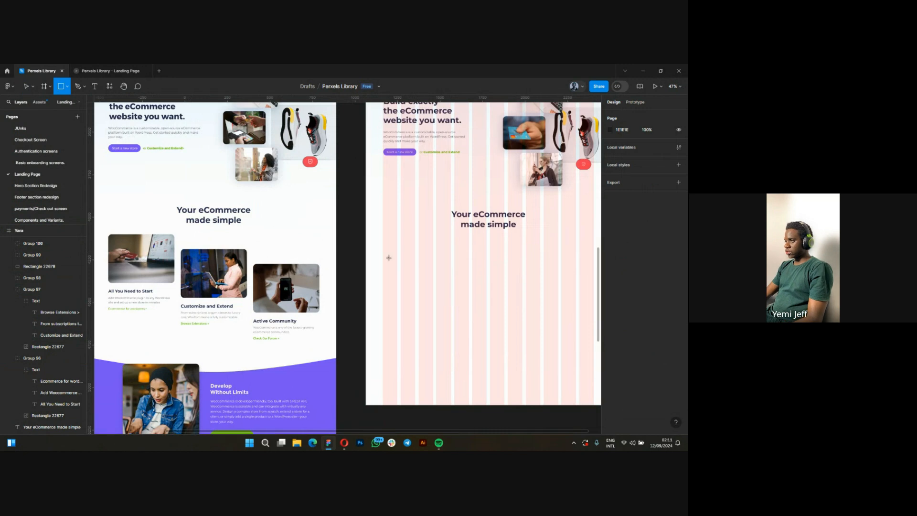
{"action": "mouse_move", "coordinate": [392, 238]}
{"action": "left_mouse_down"}
{"action": "mouse_move", "coordinate": [458, 288]}
{"action": "mouse_move", "coordinate": [460, 300]}
{"action": "left_mouse_up"}
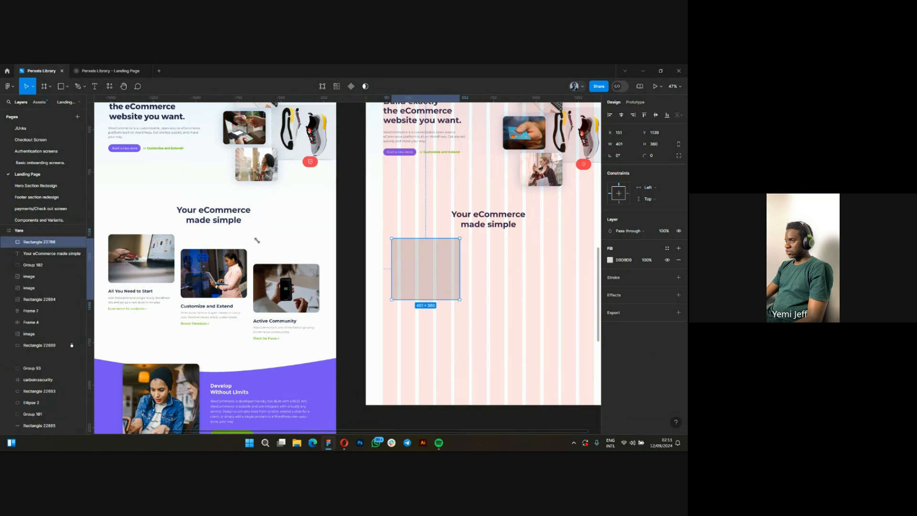
Match the new rectangle to the original first card's image, setting width 389, height 286 and corner radius 20.
{"action": "double_click", "coordinate": [161, 259]}
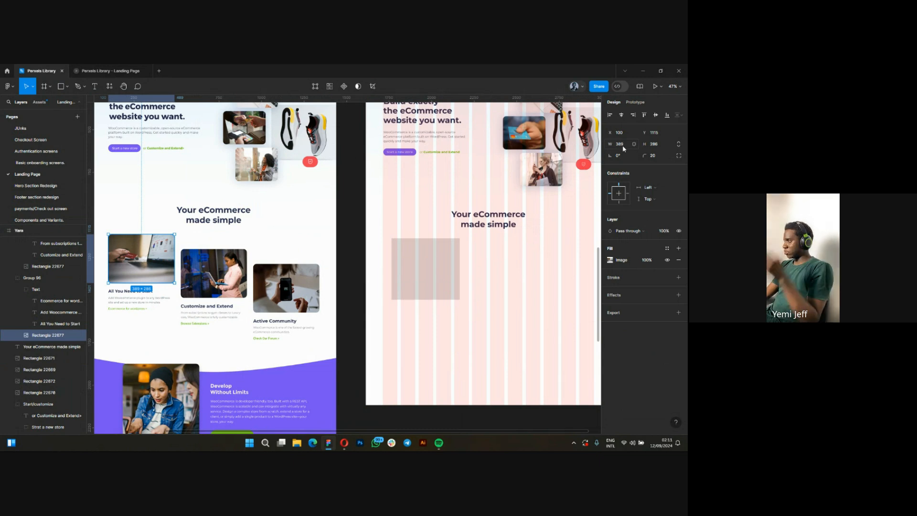
{"action": "left_click", "coordinate": [423, 264]}
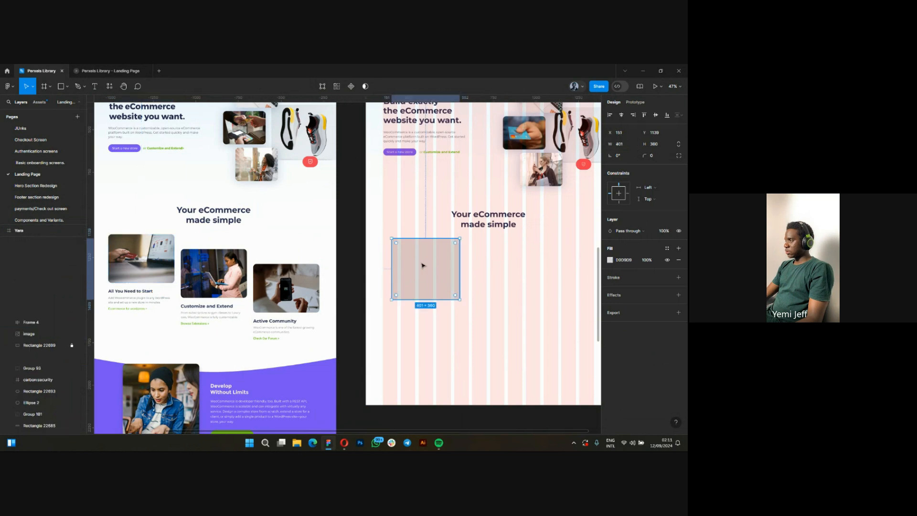
{"action": "left_click", "coordinate": [621, 144]}
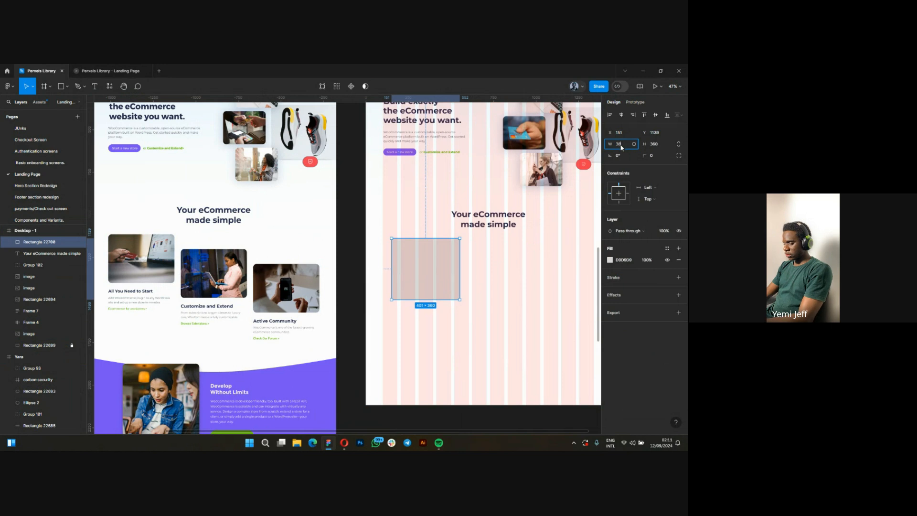
{"action": "type", "text": "389"}
{"action": "left_click", "coordinate": [654, 146]}
{"action": "type", "text": "286"}
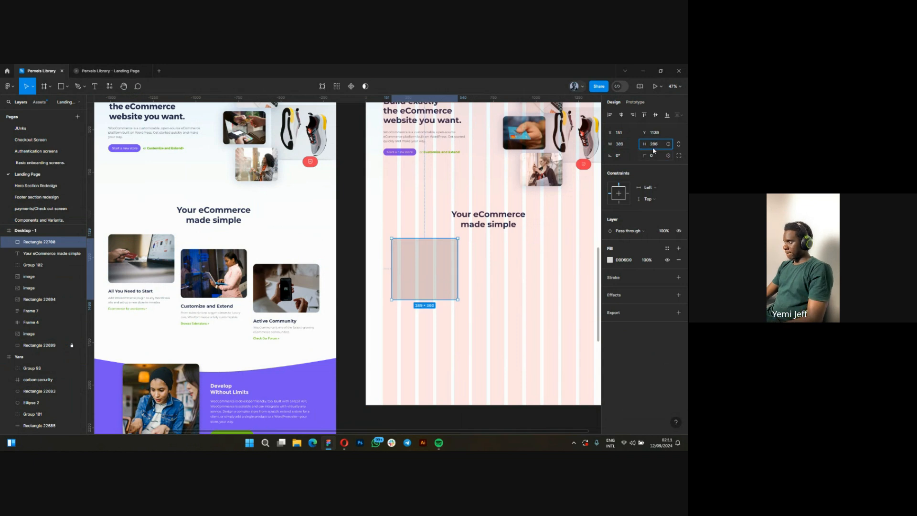
{"action": "left_click", "coordinate": [659, 157]}
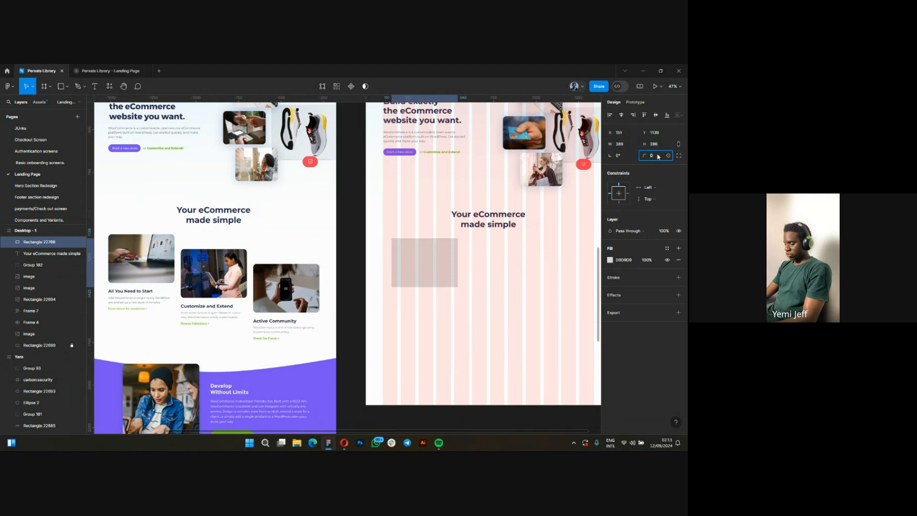
{"action": "type", "text": "2"}
{"action": "key", "text": "Return"}
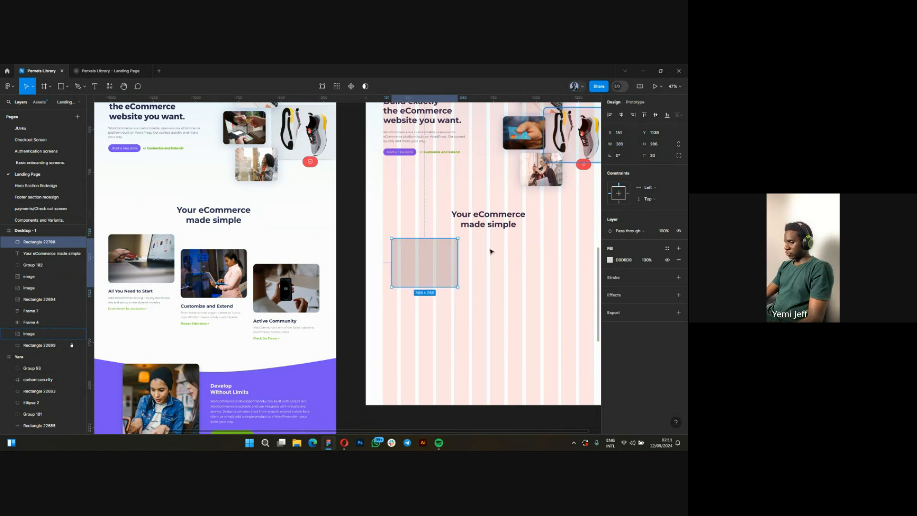
Examine the "All You Need to Start" title's font, weight and size in the Yara frame, then return to the new card rectangle.
{"action": "scroll", "coordinate": [436, 262], "scroll_direction": "up", "scroll_amount": 3}
{"action": "scroll", "coordinate": [516, 262], "scroll_direction": "down", "scroll_amount": 4}
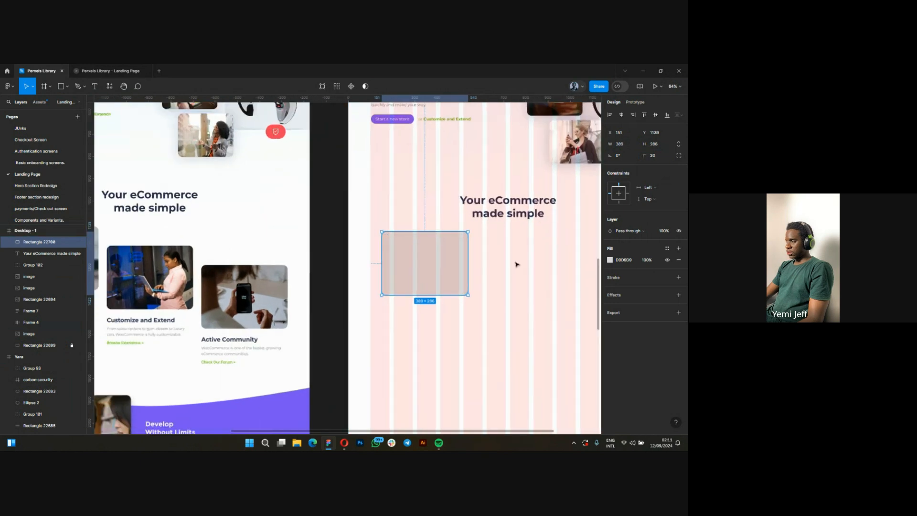
{"action": "scroll", "coordinate": [216, 295], "scroll_direction": "up", "scroll_amount": 3}
{"action": "scroll", "coordinate": [216, 295], "scroll_direction": "up", "scroll_amount": 2}
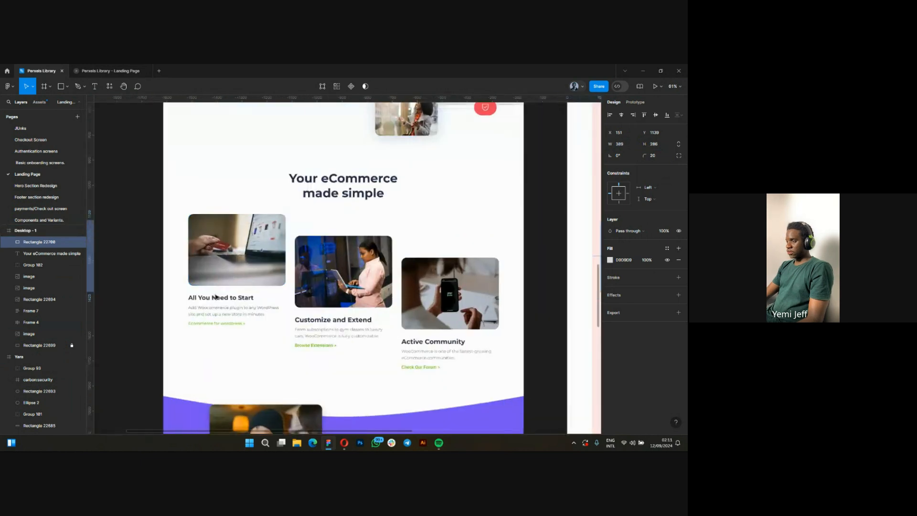
{"action": "scroll", "coordinate": [217, 302], "scroll_direction": "up", "scroll_amount": 2}
{"action": "left_click", "coordinate": [215, 301], "text": "ctrl"}
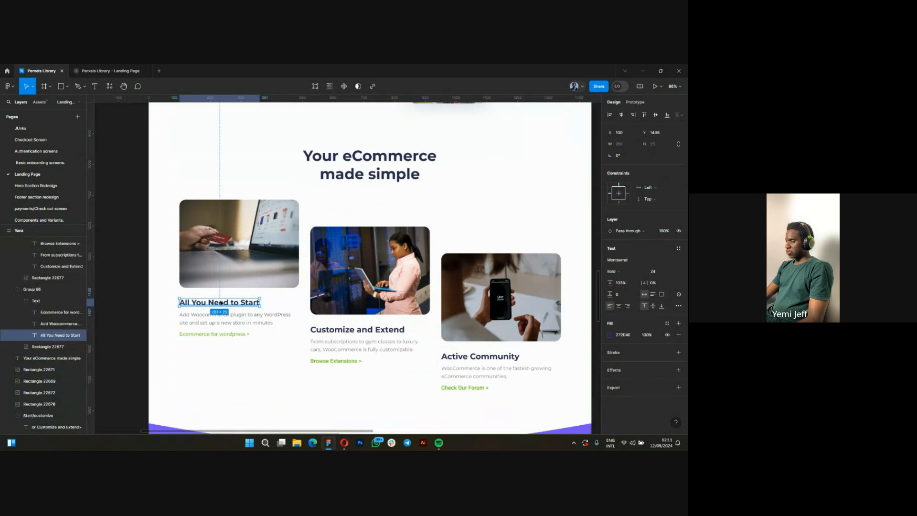
{"action": "scroll", "coordinate": [221, 302], "scroll_direction": "down", "scroll_amount": 3}
{"action": "scroll", "coordinate": [225, 306], "scroll_direction": "up", "scroll_amount": 3}
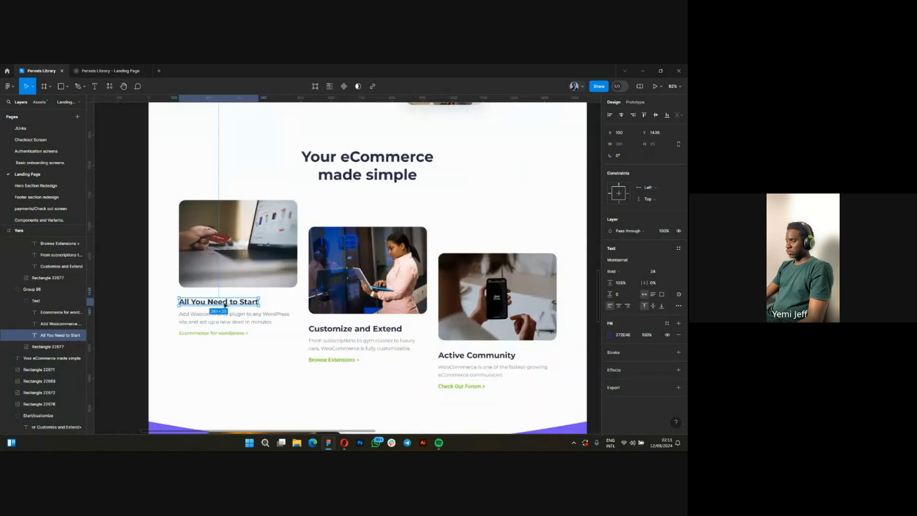
{"action": "scroll", "coordinate": [170, 318], "scroll_direction": "down", "scroll_amount": 2}
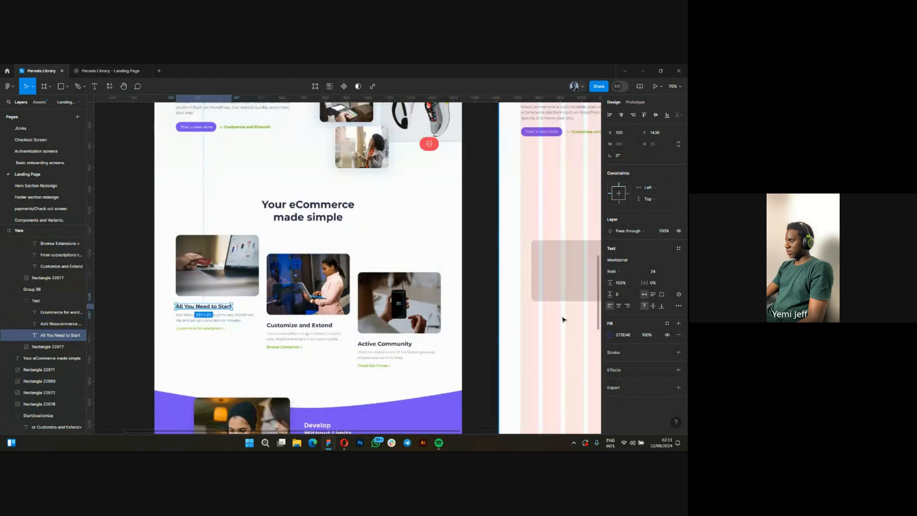
{"action": "left_click_drag", "start_coordinate": [563, 320], "coordinate": [504, 302]}
{"action": "scroll", "coordinate": [490, 313], "scroll_direction": "up", "scroll_amount": 5}
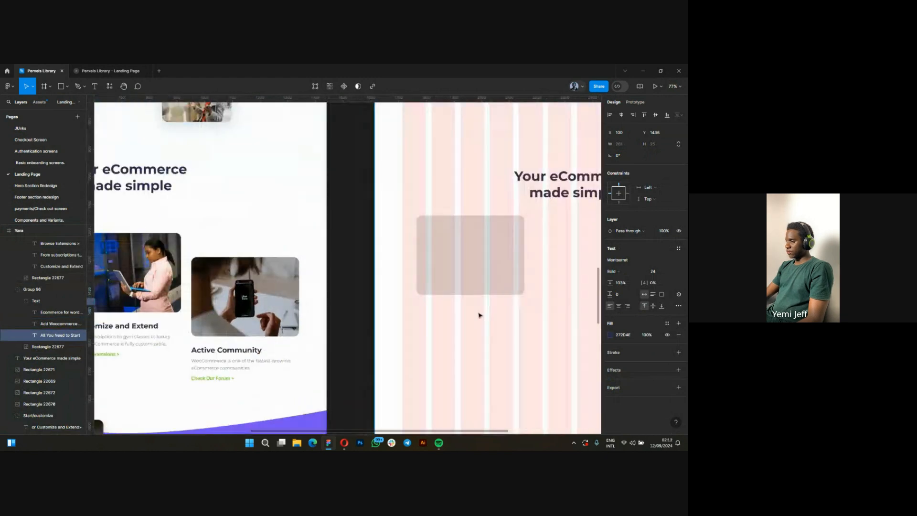
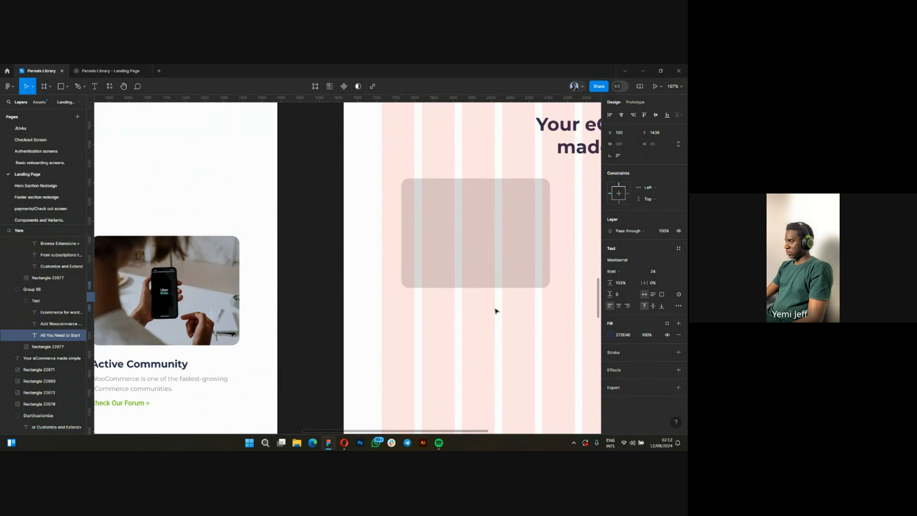
Check the "Your eCommerce made simple" heading's text settings and the 272D4E colour code above the Desktop - 1 frame.
{"action": "left_click", "coordinate": [432, 329]}
{"action": "scroll", "coordinate": [373, 332], "scroll_direction": "down", "scroll_amount": 4}
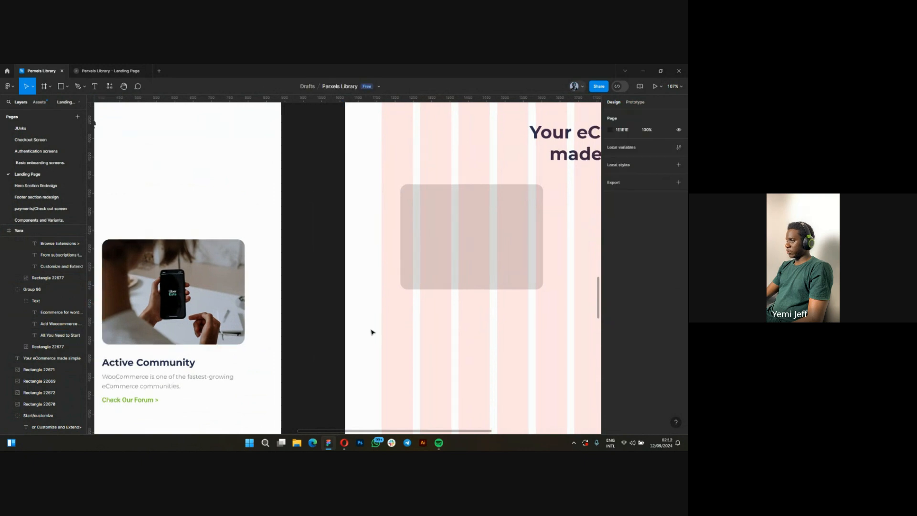
{"action": "scroll", "coordinate": [434, 287], "scroll_direction": "up", "scroll_amount": 1}
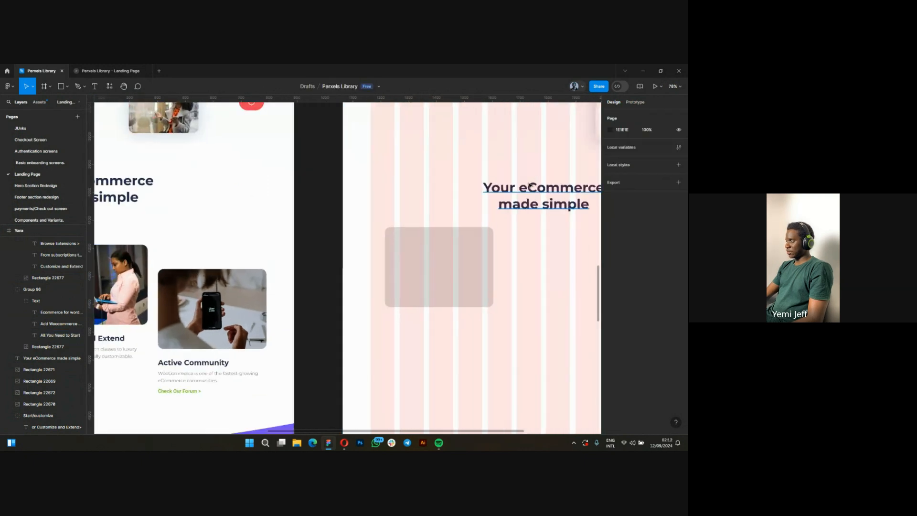
{"action": "left_click", "coordinate": [550, 203]}
{"action": "scroll", "coordinate": [420, 337], "scroll_direction": "up", "scroll_amount": 1}
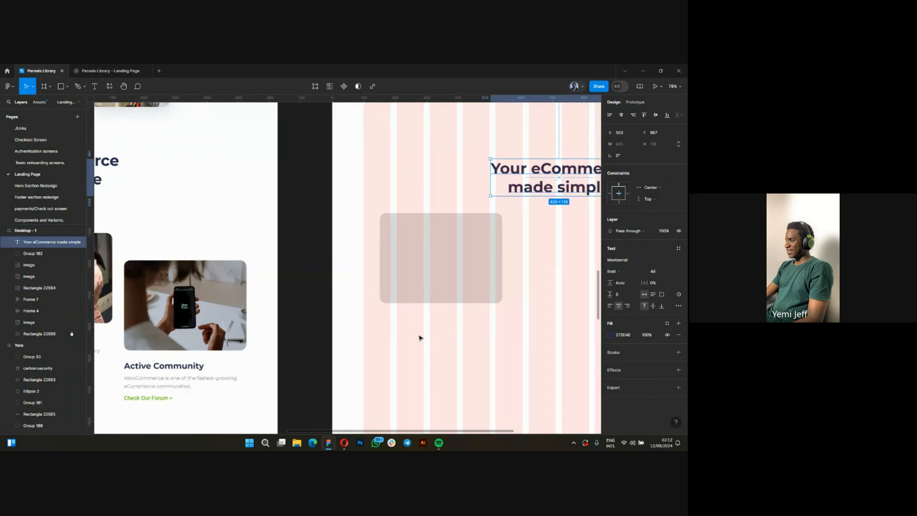
{"action": "scroll", "coordinate": [420, 337], "scroll_direction": "up", "scroll_amount": 1}
{"action": "scroll", "coordinate": [440, 342], "scroll_direction": "down", "scroll_amount": 4}
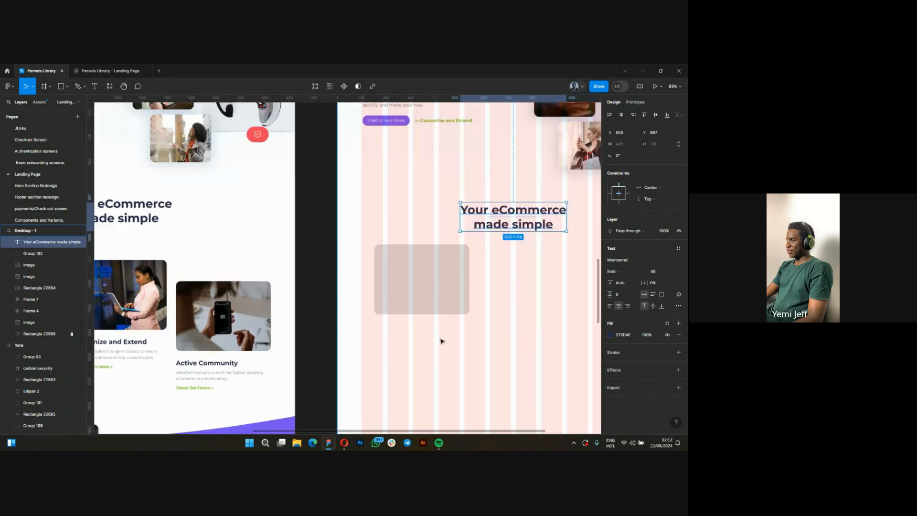
{"action": "scroll", "coordinate": [445, 338], "scroll_direction": "up", "scroll_amount": 5}
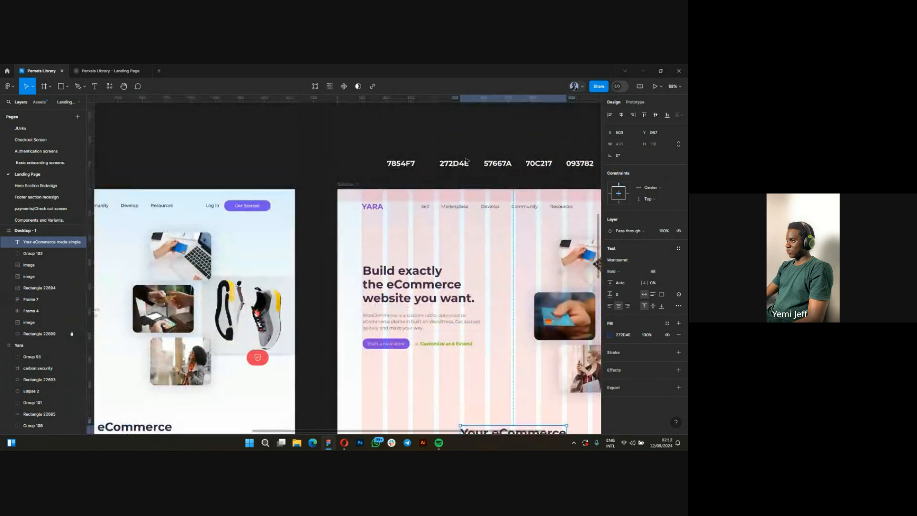
{"action": "scroll", "coordinate": [456, 169], "scroll_direction": "up", "scroll_amount": 1}
{"action": "left_click", "coordinate": [455, 164]}
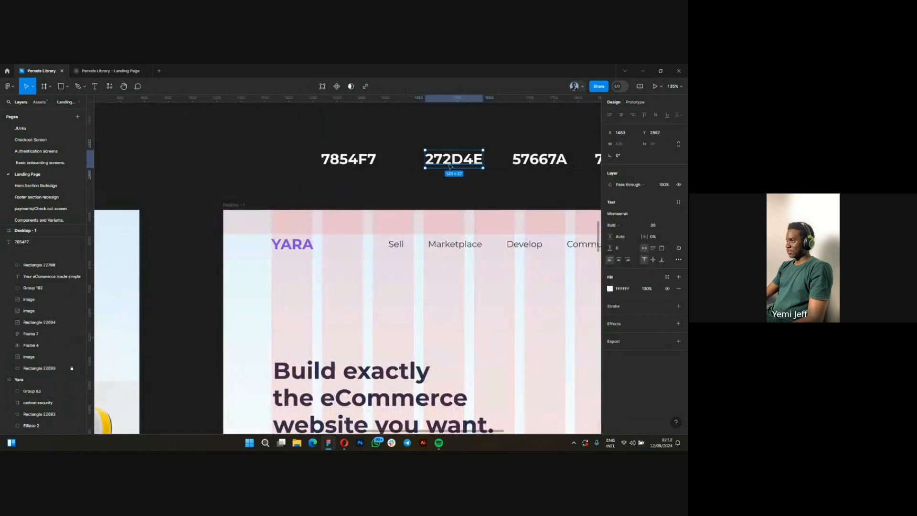
{"action": "scroll", "coordinate": [396, 252], "scroll_direction": "down", "scroll_amount": 3}
{"action": "scroll", "coordinate": [396, 251], "scroll_direction": "down", "scroll_amount": 5}
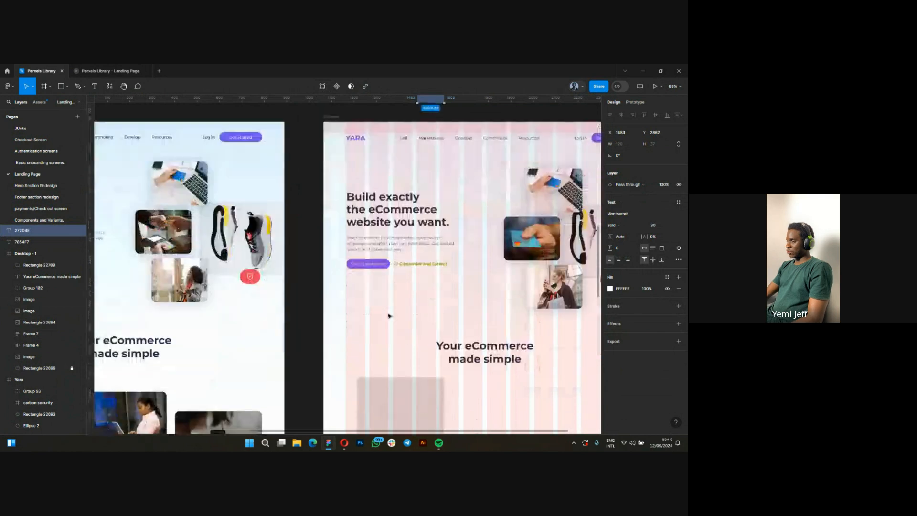
Paste the "All You Need to Start" title into the Desktop - 1 frame and place it just below the card rectangle.
{"action": "scroll", "coordinate": [374, 399], "scroll_direction": "up", "scroll_amount": 5}
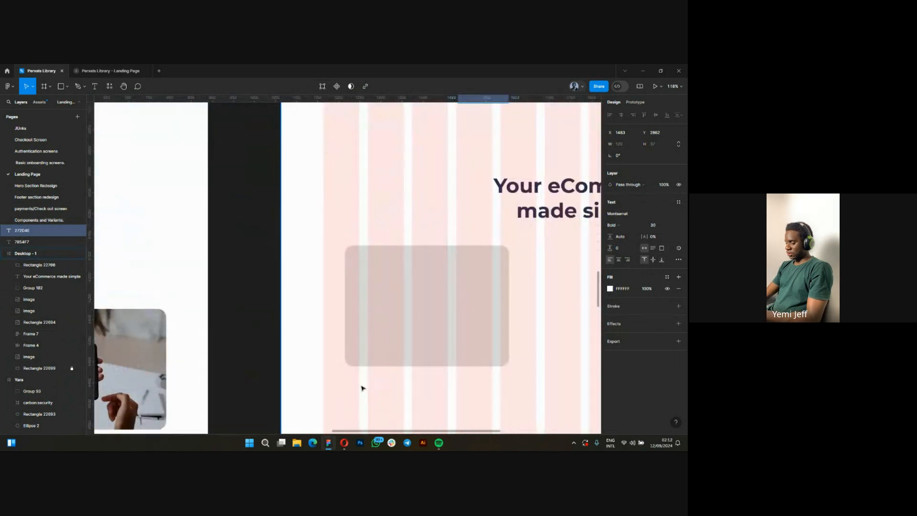
{"action": "left_click", "coordinate": [380, 385]}
{"action": "type", "text": "All You Need to Start"}
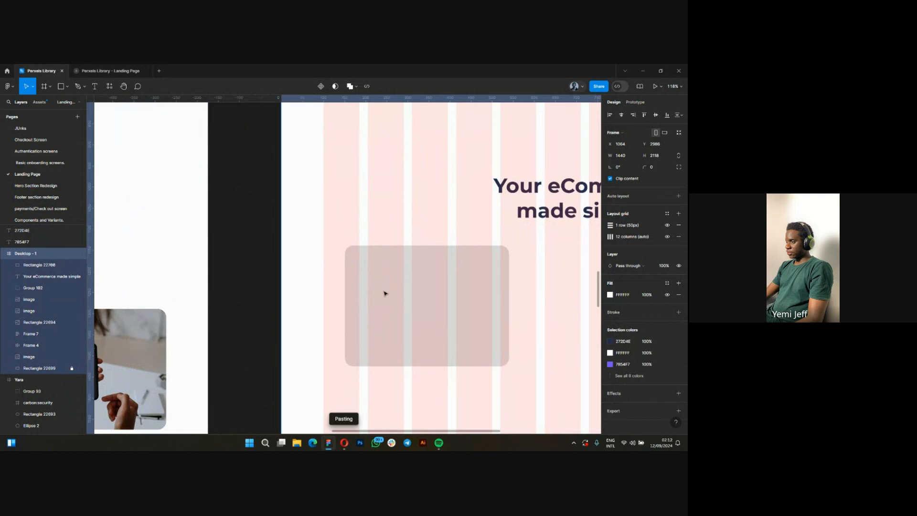
{"action": "left_click_drag", "start_coordinate": [399, 361], "coordinate": [387, 388]}
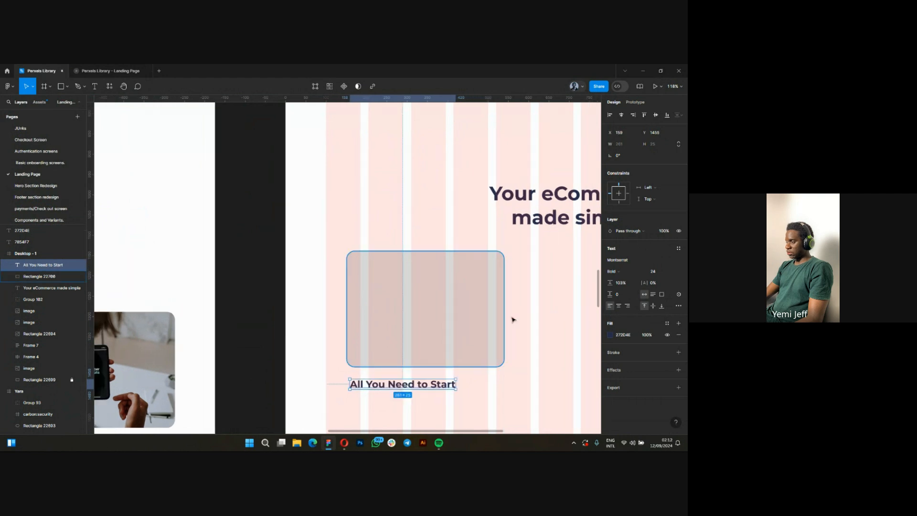
Compare the text settings of the first card's description with those of the hero paragraph in the Yara frame.
{"action": "scroll", "coordinate": [511, 317], "scroll_direction": "down", "scroll_amount": 5}
{"action": "scroll", "coordinate": [323, 339], "scroll_direction": "up", "scroll_amount": 10}
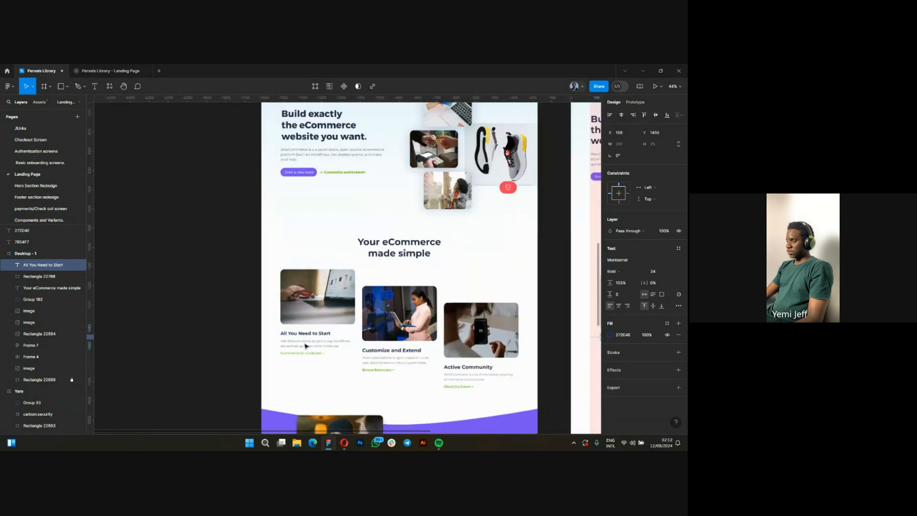
{"action": "left_click", "coordinate": [319, 352]}
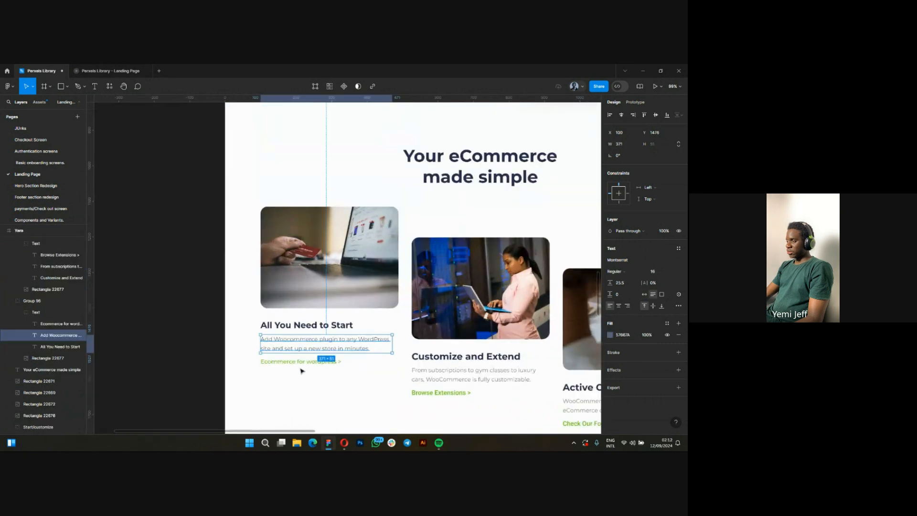
{"action": "scroll", "coordinate": [311, 352], "scroll_direction": "up", "scroll_amount": 3}
{"action": "scroll", "coordinate": [309, 352], "scroll_direction": "up", "scroll_amount": 2}
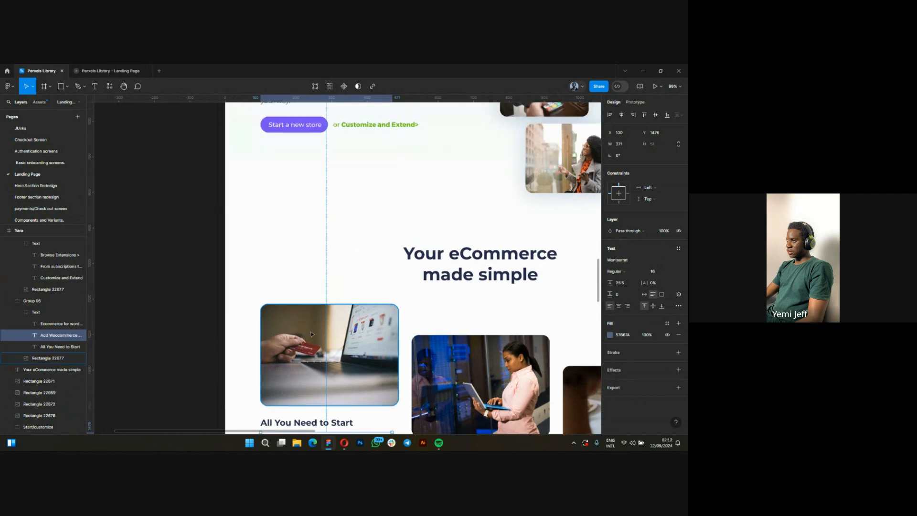
{"action": "scroll", "coordinate": [311, 188], "scroll_direction": "up", "scroll_amount": 1}
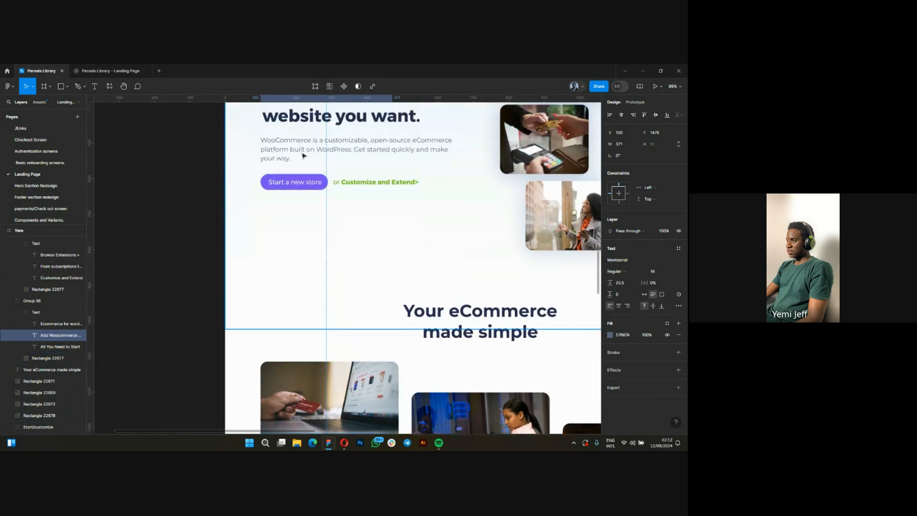
{"action": "left_click", "coordinate": [293, 150]}
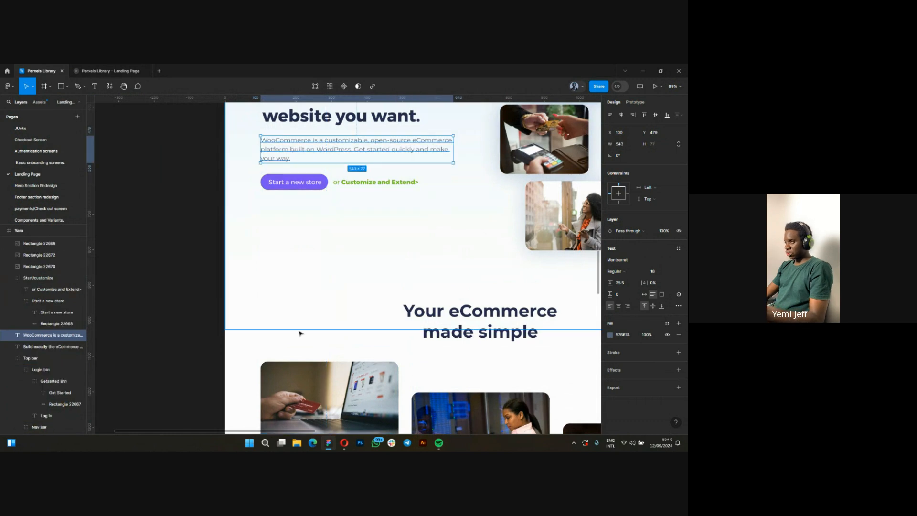
{"action": "scroll", "coordinate": [250, 338], "scroll_direction": "down", "scroll_amount": 5, "text": "ctrl"}
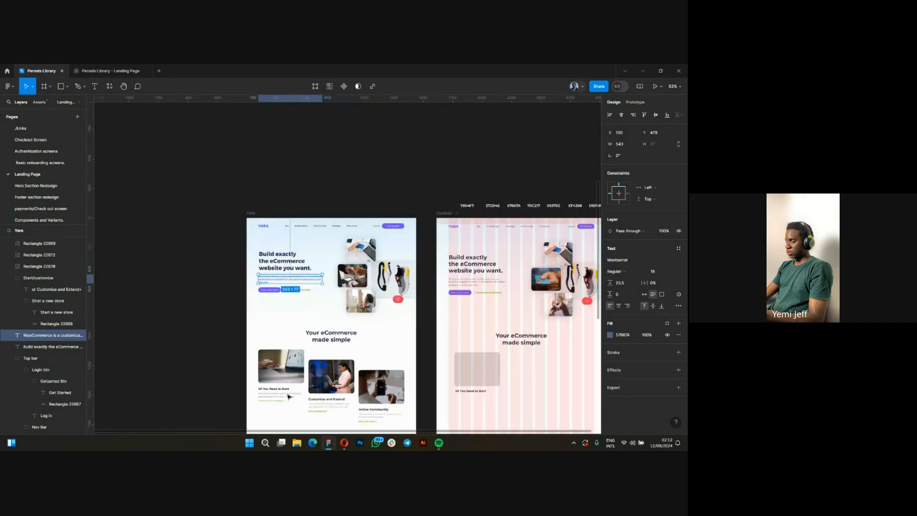
Copy the "Add Woocommerce plugin to any WordPress site" description from the Yara frame and place it below the new card's title.
{"action": "scroll", "coordinate": [279, 397], "scroll_direction": "up", "scroll_amount": 4, "text": "ctrl"}
{"action": "left_click", "coordinate": [281, 388]}
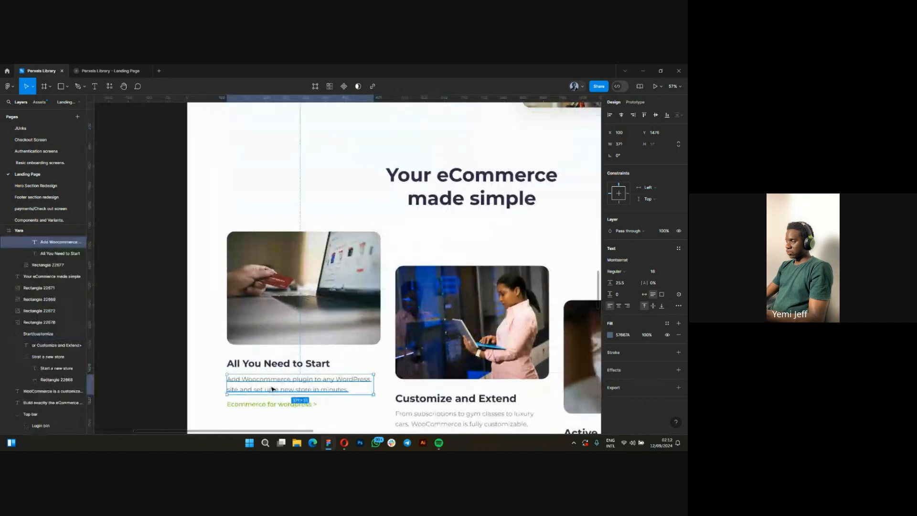
{"action": "scroll", "coordinate": [243, 386], "scroll_direction": "down", "scroll_amount": 3, "text": "ctrl"}
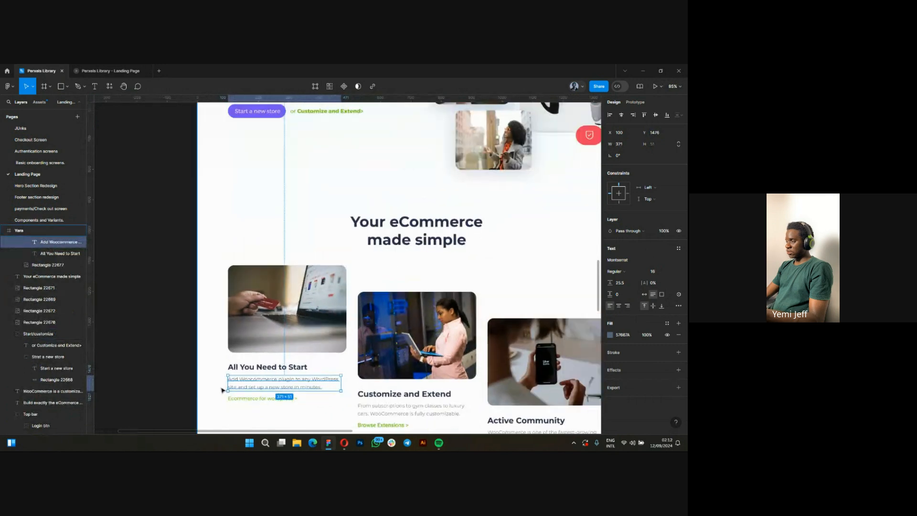
{"action": "scroll", "coordinate": [244, 386], "scroll_direction": "down", "scroll_amount": 4, "text": "ctrl"}
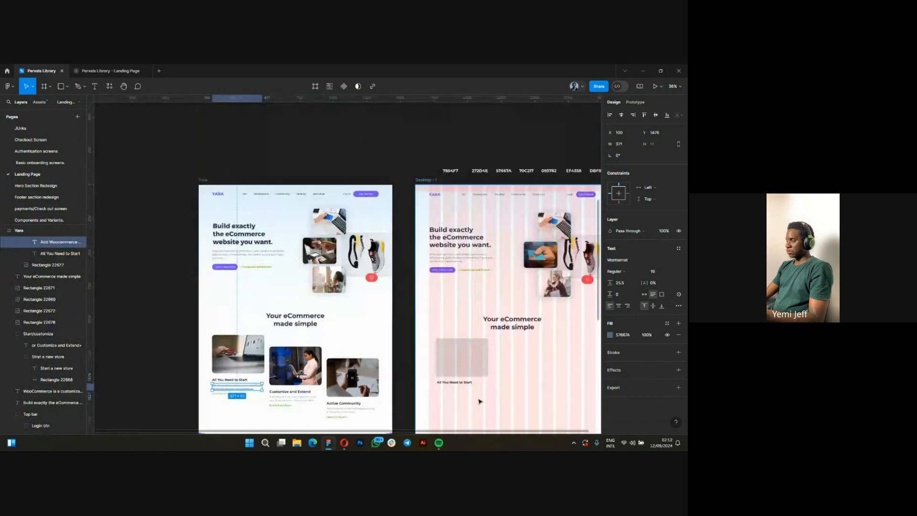
{"action": "scroll", "coordinate": [473, 403], "scroll_direction": "up", "scroll_amount": 1, "text": "ctrl"}
{"action": "scroll", "coordinate": [473, 402], "scroll_direction": "up", "scroll_amount": 5, "text": "ctrl"}
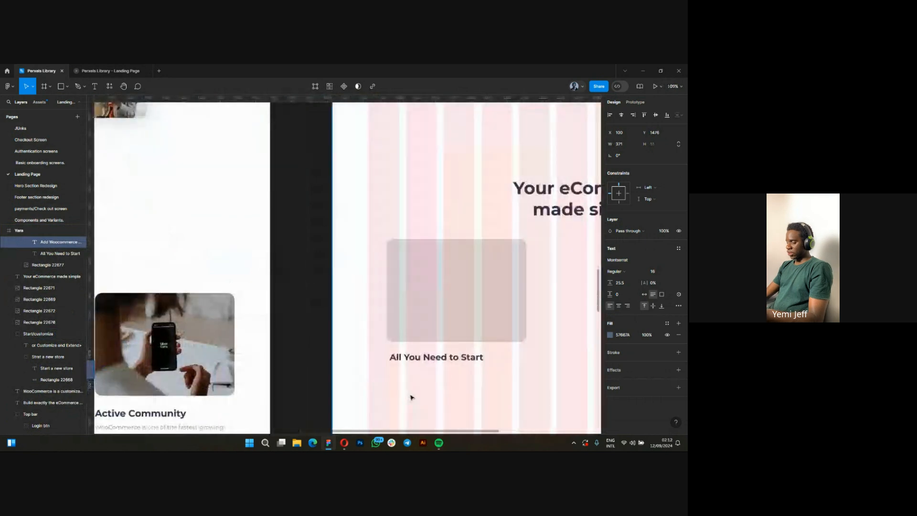
{"action": "scroll", "coordinate": [411, 397], "scroll_direction": "up", "scroll_amount": 2, "text": "ctrl"}
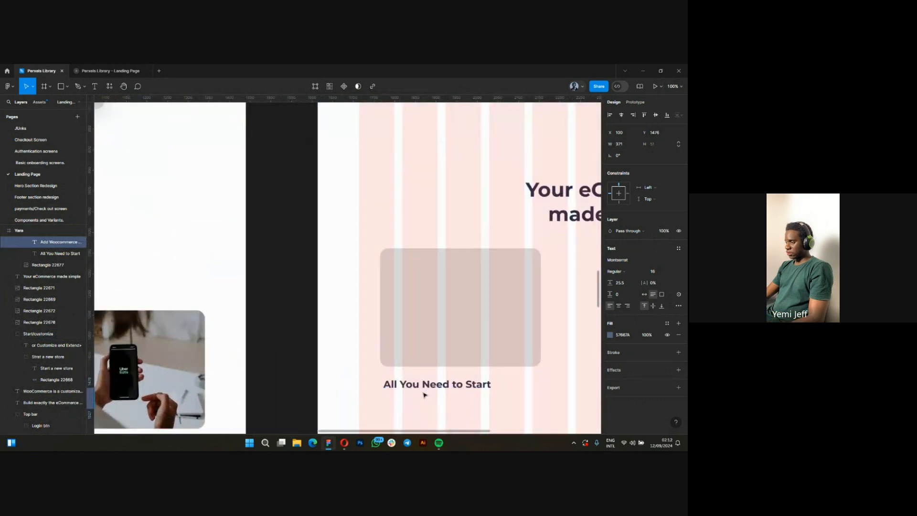
{"action": "left_click", "coordinate": [422, 381]}
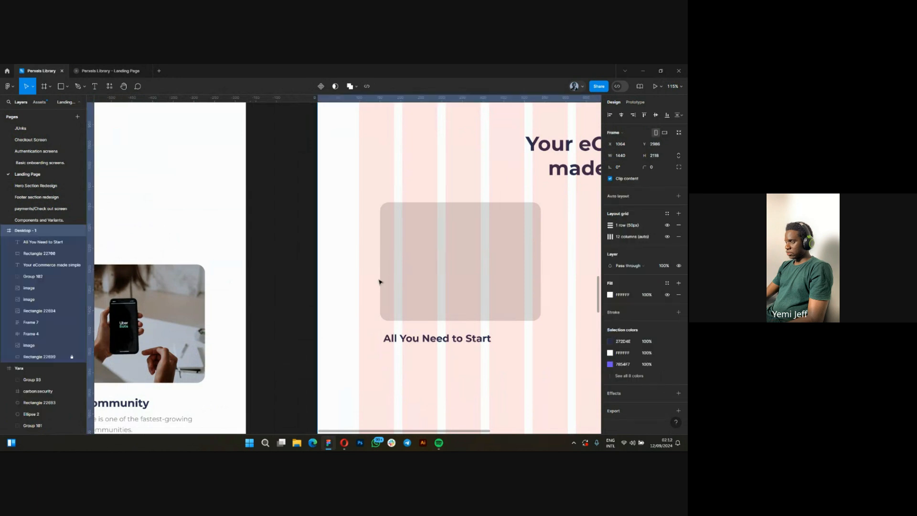
{"action": "type", "text": "Add Woocommerce plugin to any WordPress site and set up a new store in minutes."}
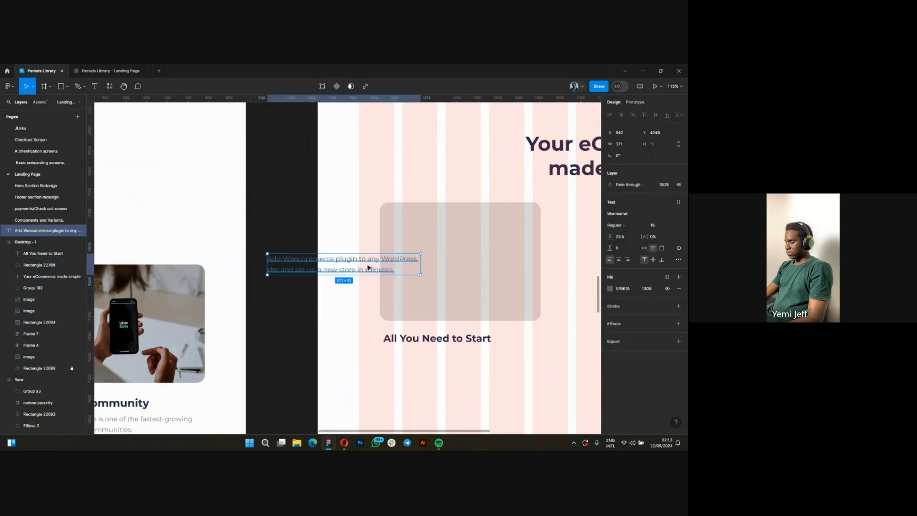
{"action": "left_click_drag", "start_coordinate": [374, 264], "coordinate": [482, 367]}
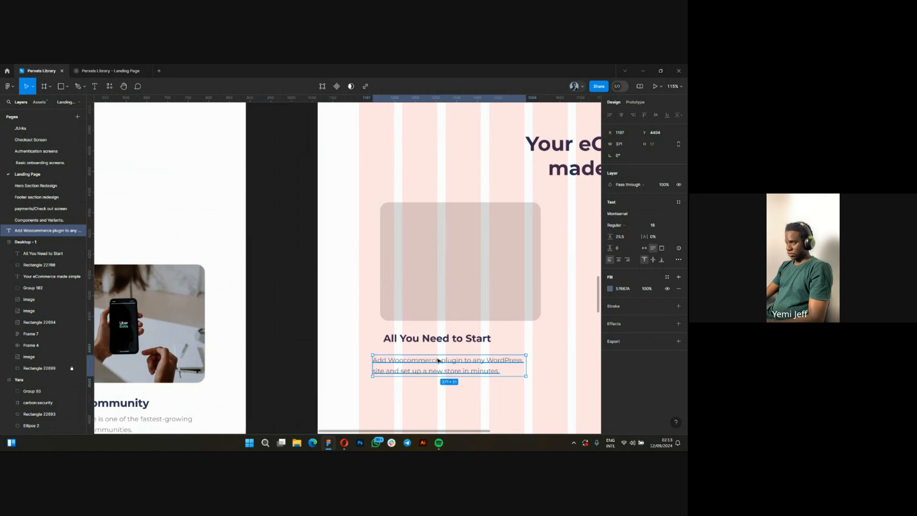
Nest the pasted description inside the Desktop - 1 frame and position it close beneath the "All You Need to Start" title.
{"action": "left_click", "coordinate": [434, 303]}
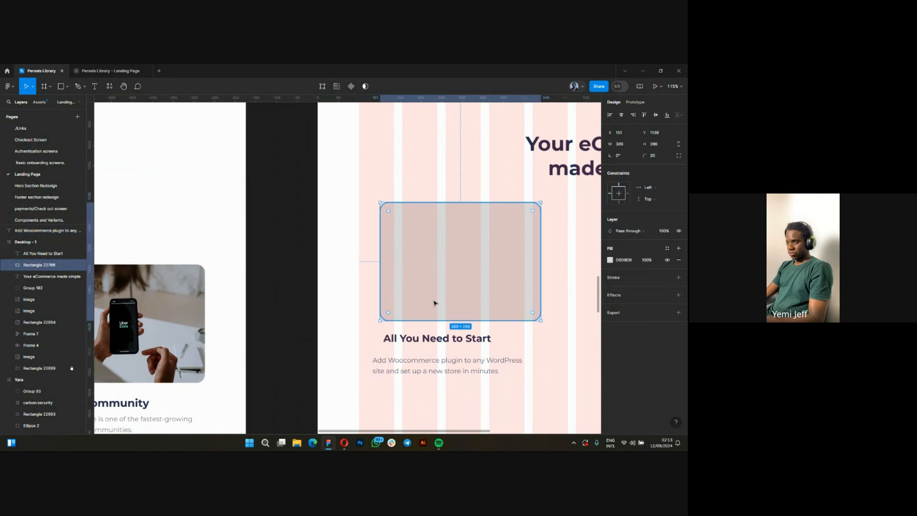
{"action": "left_click", "coordinate": [419, 340]}
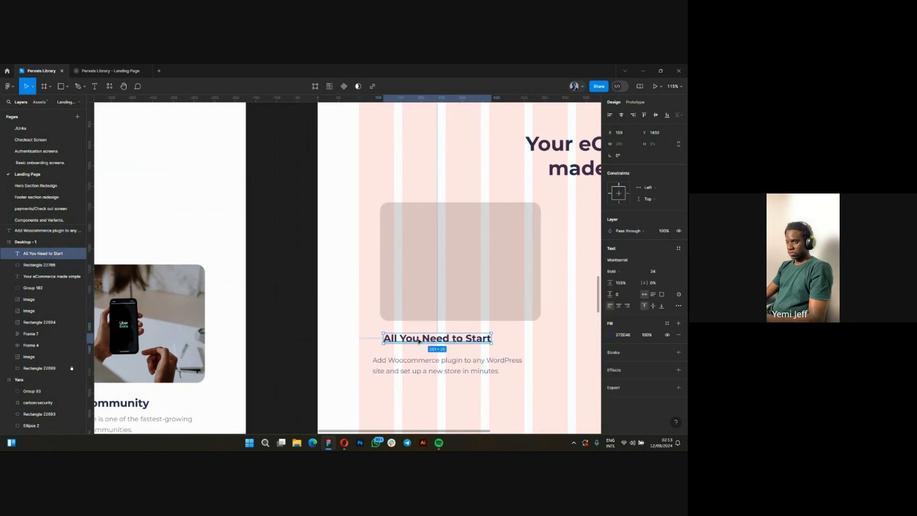
{"action": "left_click", "coordinate": [404, 368]}
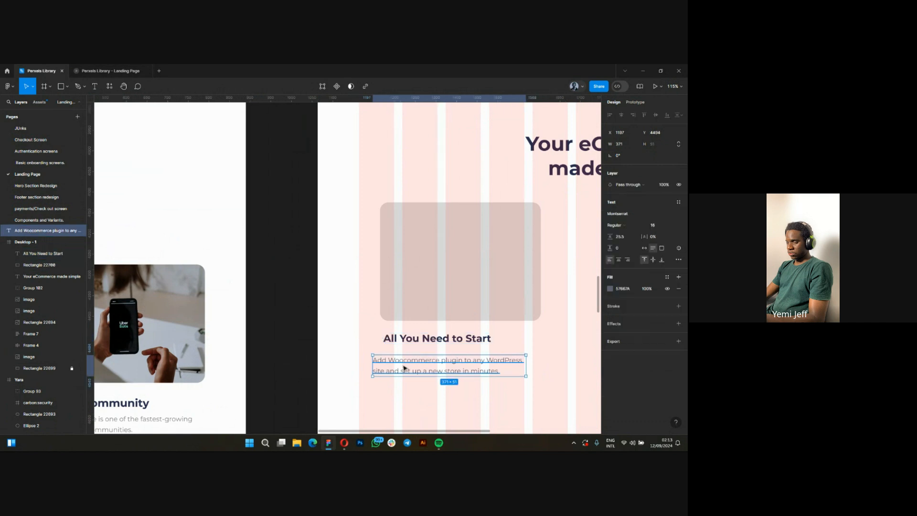
{"action": "key", "text": "Delete"}
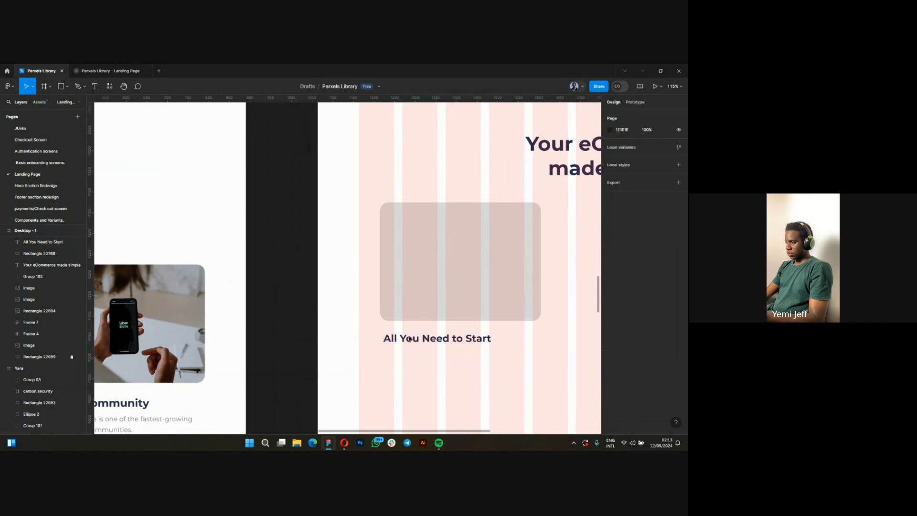
{"action": "left_click", "coordinate": [409, 353]}
{"action": "key", "text": "ctrl+z"}
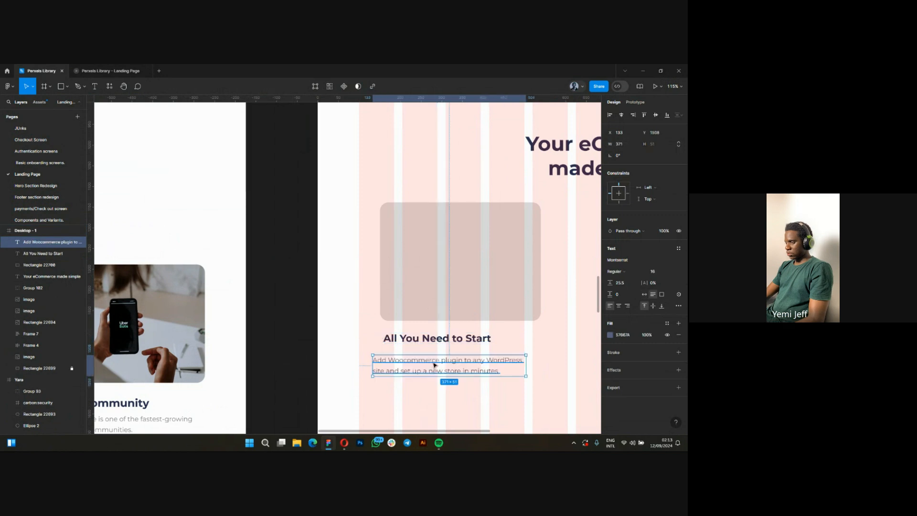
{"action": "scroll", "coordinate": [462, 369], "scroll_direction": "up", "scroll_amount": 2}
{"action": "left_click_drag", "start_coordinate": [416, 367], "coordinate": [299, 338]}
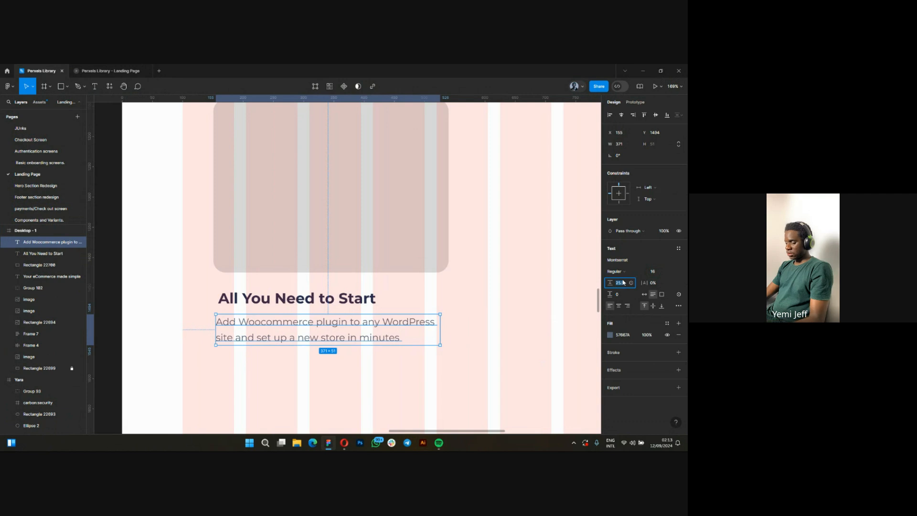
Set the new card description's line height to 24, then bring the original first card in the Yara frame into view.
{"action": "type", "text": "24"}
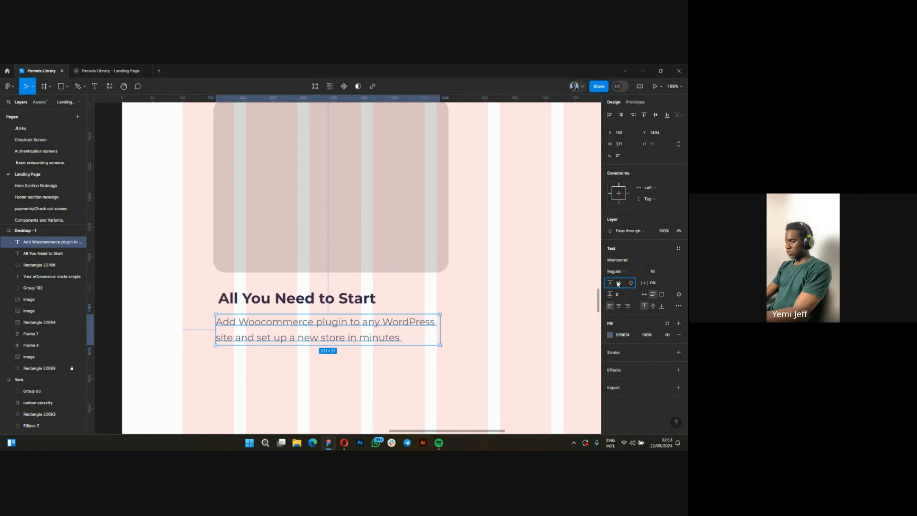
{"action": "key", "text": "Return"}
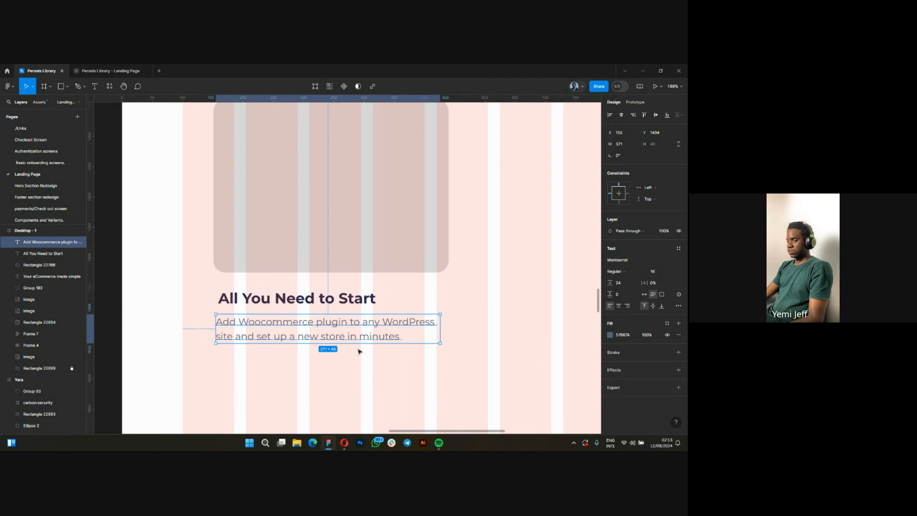
{"action": "left_click", "coordinate": [264, 356]}
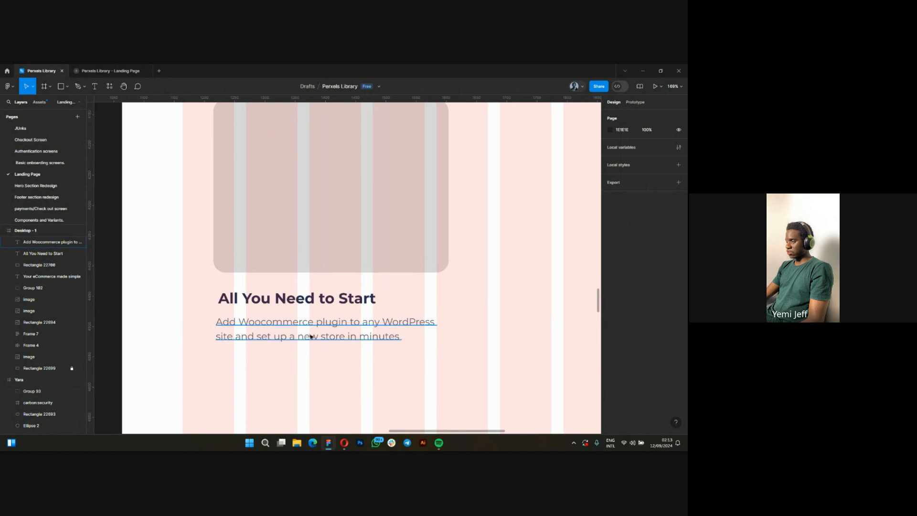
{"action": "scroll", "coordinate": [496, 301], "scroll_direction": "down", "scroll_amount": 10}
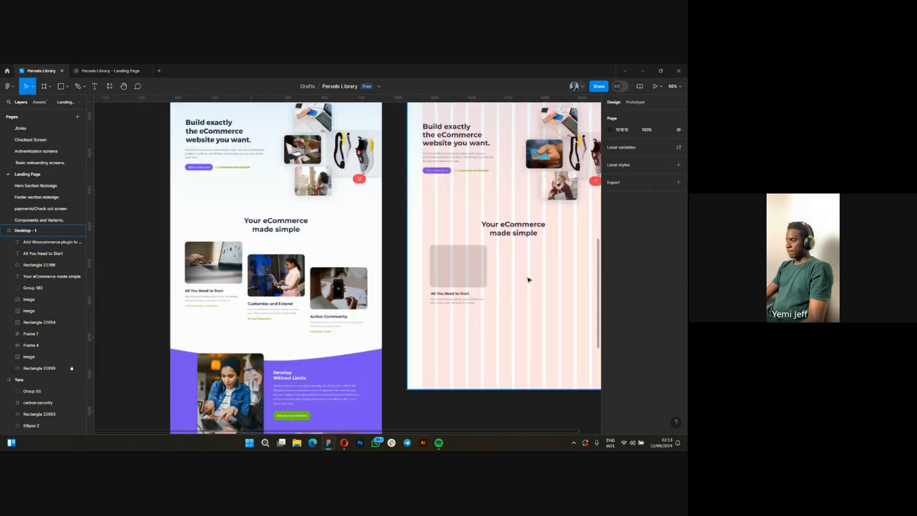
{"action": "scroll", "coordinate": [286, 320], "scroll_direction": "up", "scroll_amount": 8}
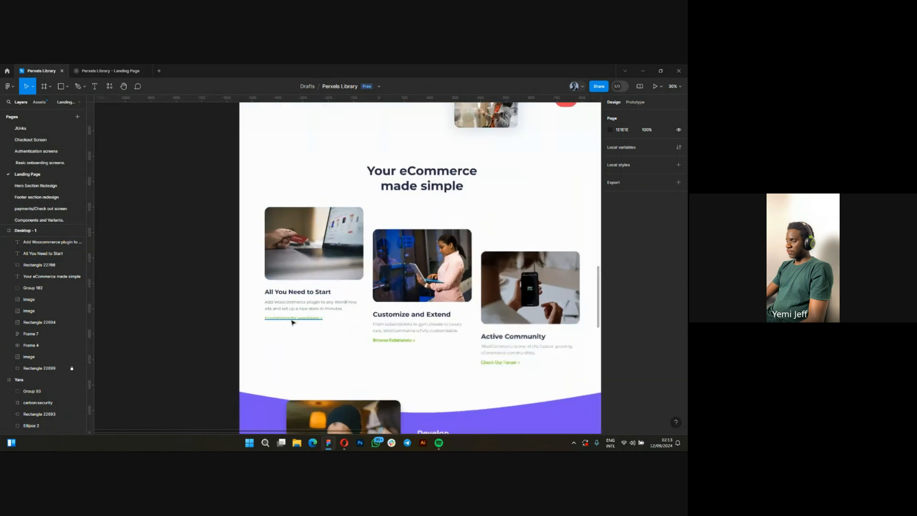
Copy the green "Ecommerce for wordpress >" link from the first card in the Yara frame and paste it into the Desktop - 1 frame.
{"action": "left_click", "coordinate": [255, 319]}
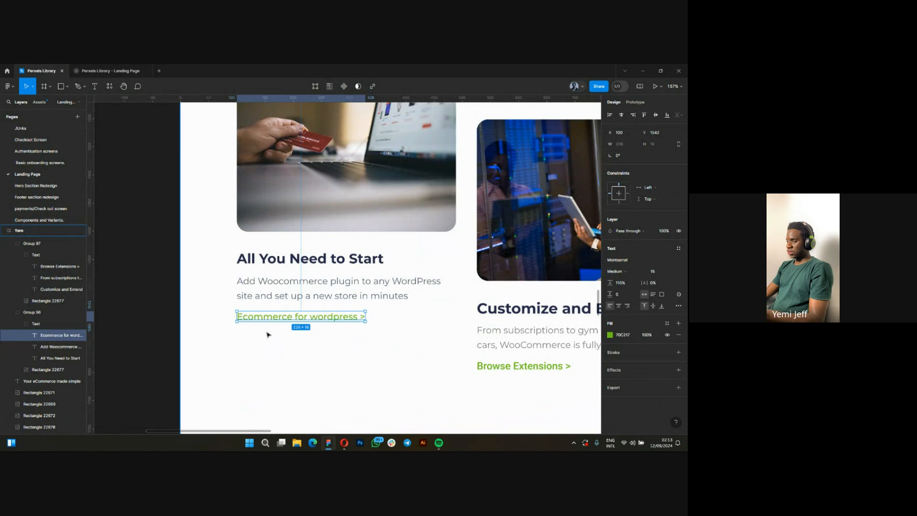
{"action": "scroll", "coordinate": [268, 334], "scroll_direction": "up", "scroll_amount": 4}
{"action": "left_click", "coordinate": [258, 330]}
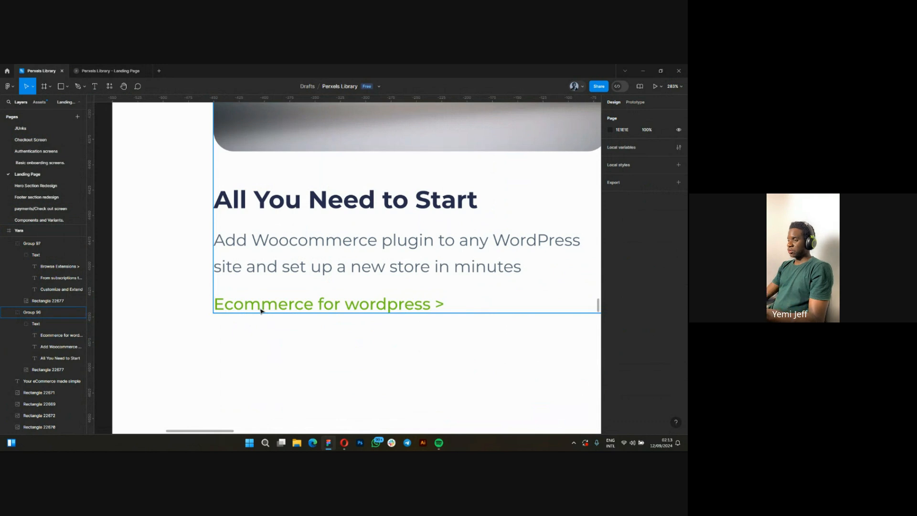
{"action": "scroll", "coordinate": [190, 318], "scroll_direction": "down", "scroll_amount": 5}
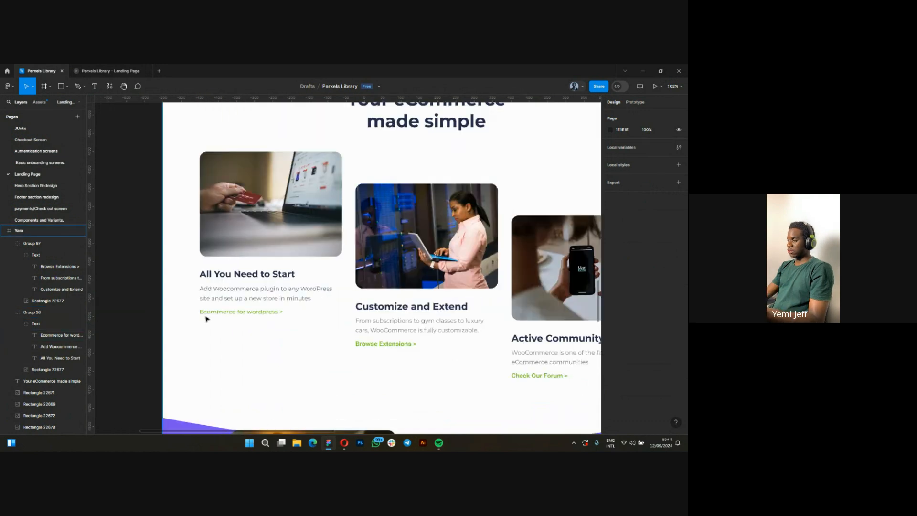
{"action": "left_click", "coordinate": [213, 313]}
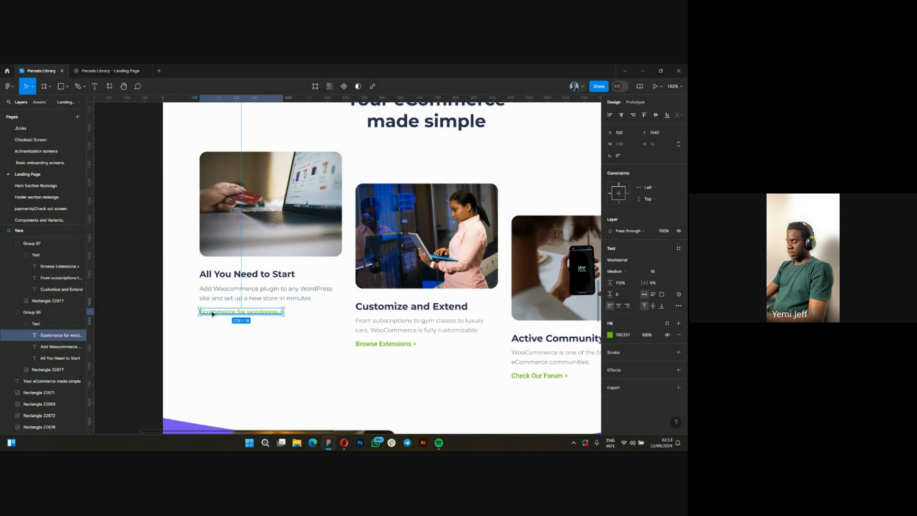
{"action": "scroll", "coordinate": [195, 324], "scroll_direction": "down", "scroll_amount": 5}
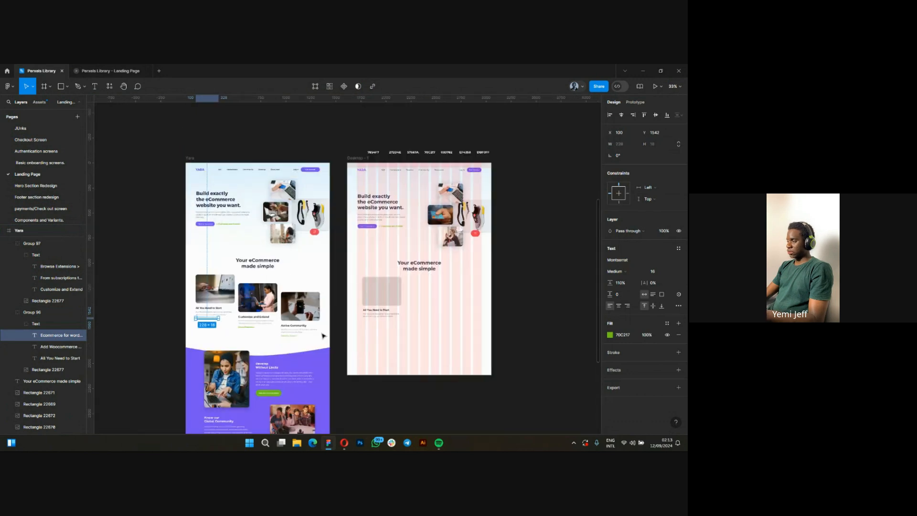
{"action": "scroll", "coordinate": [421, 313], "scroll_direction": "up", "scroll_amount": 4}
{"action": "scroll", "coordinate": [428, 310], "scroll_direction": "up", "scroll_amount": 6}
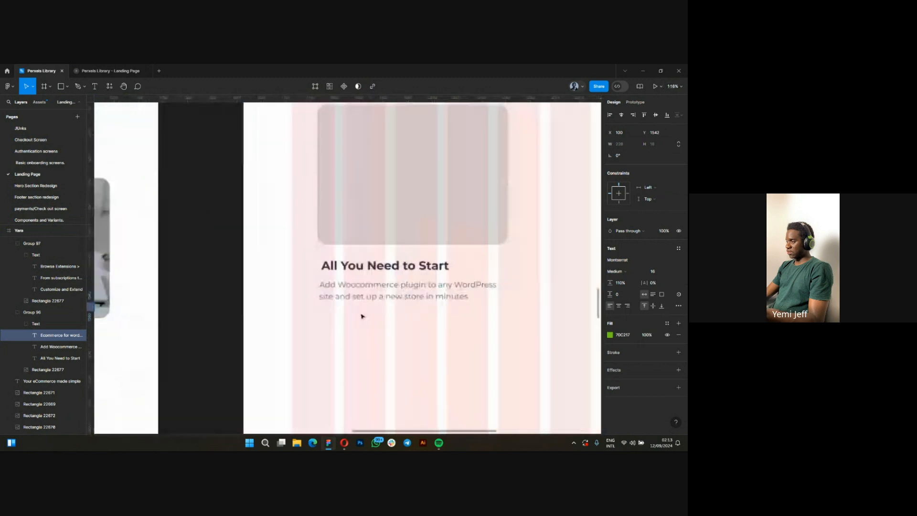
{"action": "left_click", "coordinate": [352, 314]}
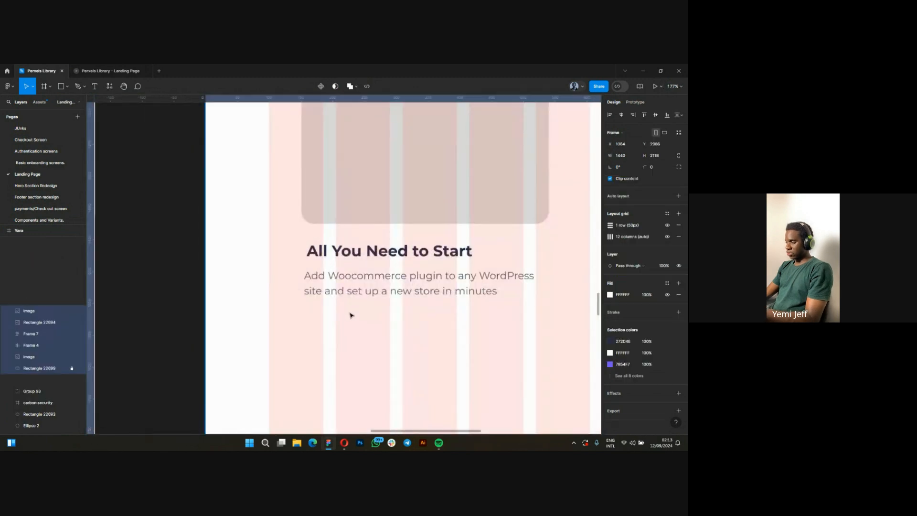
{"action": "key", "text": "ctrl+v"}
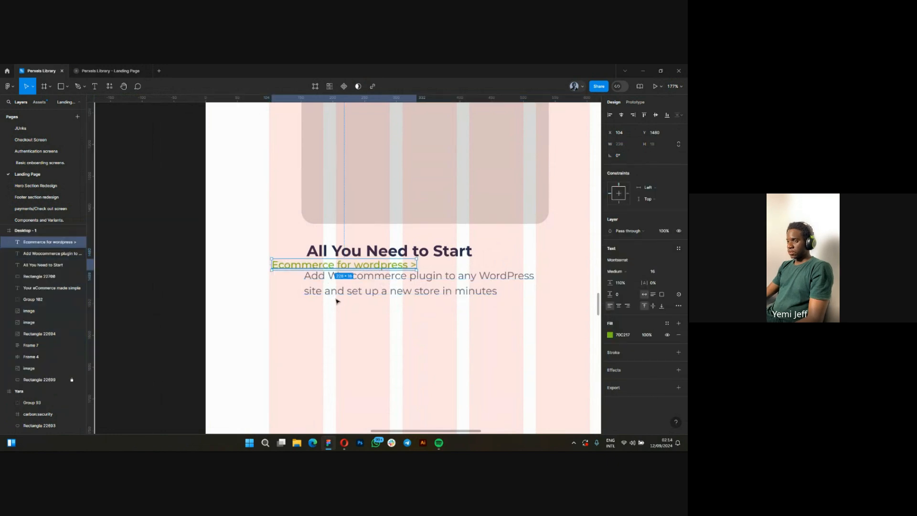
Position the pasted link close beneath the new card's description, aligned with its left edge, at about X 155, Y 1548.
{"action": "left_click_drag", "start_coordinate": [314, 264], "coordinate": [346, 322]}
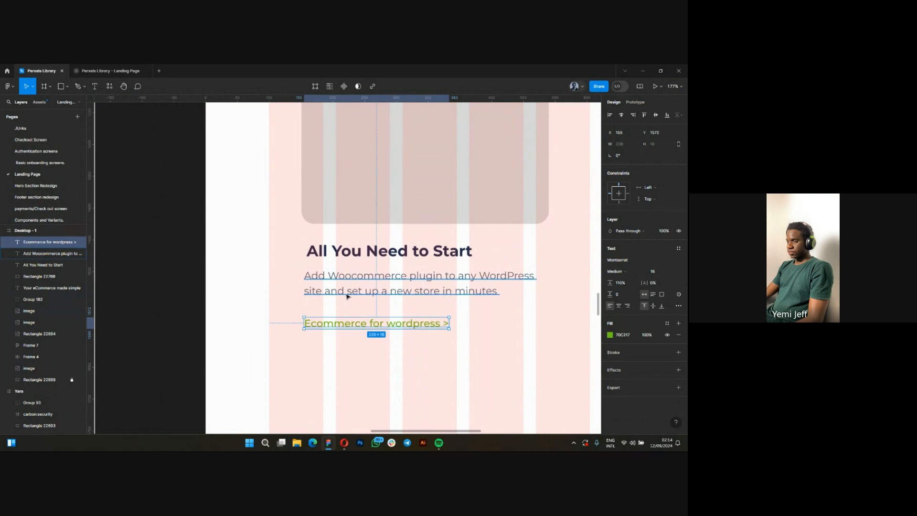
{"action": "scroll", "coordinate": [348, 297], "scroll_direction": "up", "scroll_amount": 5}
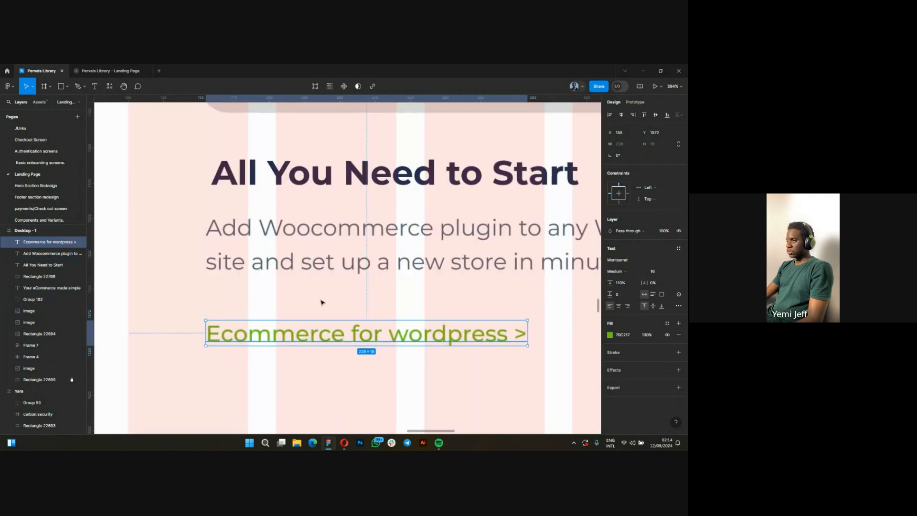
{"action": "left_click_drag", "start_coordinate": [322, 334], "coordinate": [323, 299]}
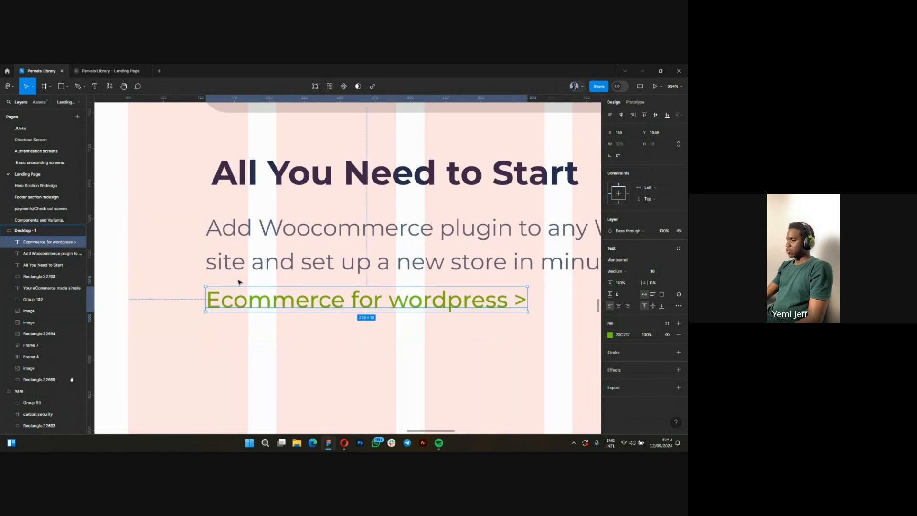
Examine the fill colour and text settings of the "Ecommerce for wordpress >" link in the new card.
{"action": "scroll", "coordinate": [240, 282], "scroll_direction": "down", "scroll_amount": 8}
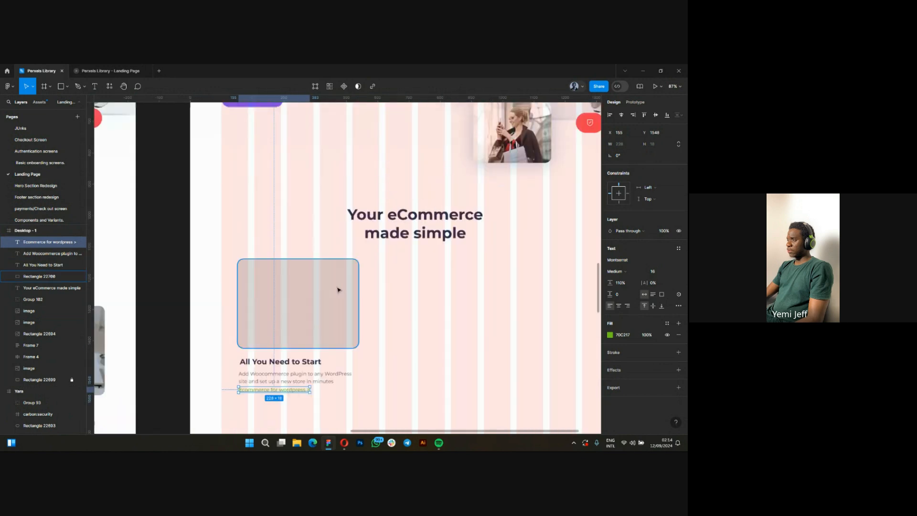
{"action": "scroll", "coordinate": [338, 290], "scroll_direction": "down", "scroll_amount": 5}
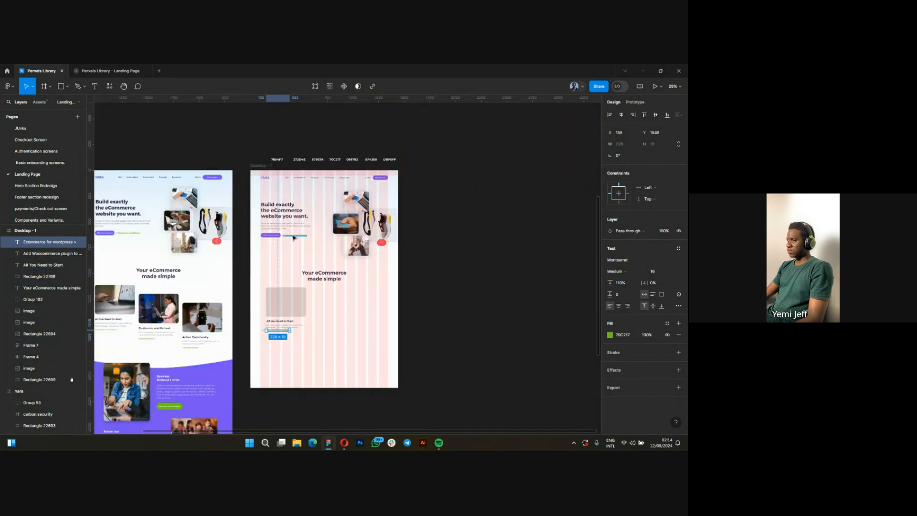
{"action": "scroll", "coordinate": [291, 283], "scroll_direction": "up", "scroll_amount": 5}
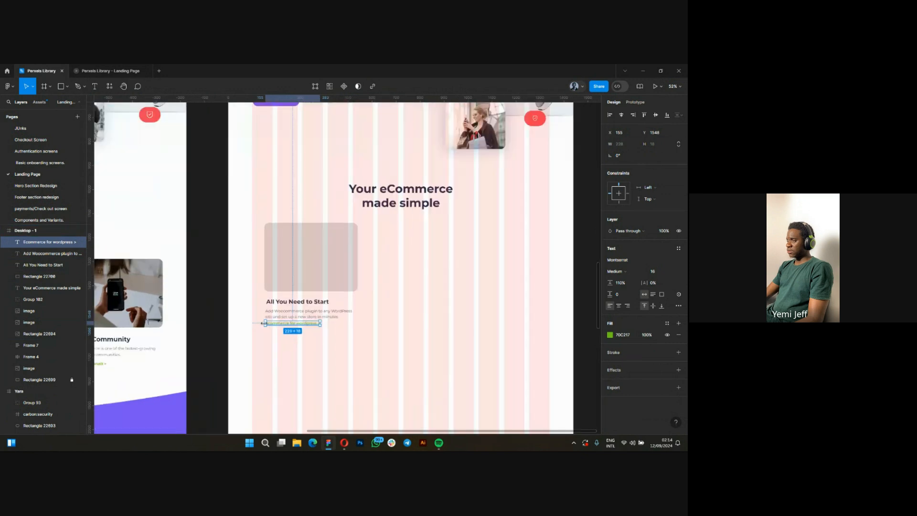
{"action": "scroll", "coordinate": [262, 324], "scroll_direction": "up", "scroll_amount": 1}
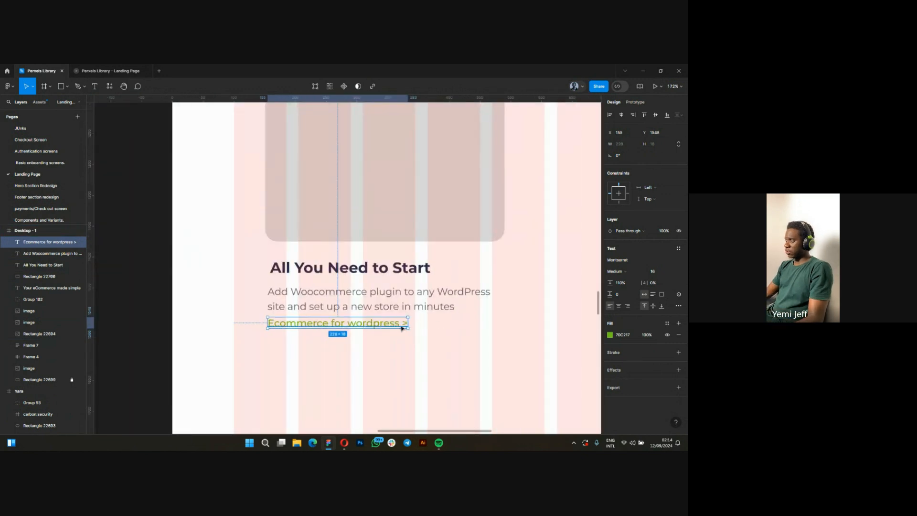
{"action": "left_click", "coordinate": [610, 335]}
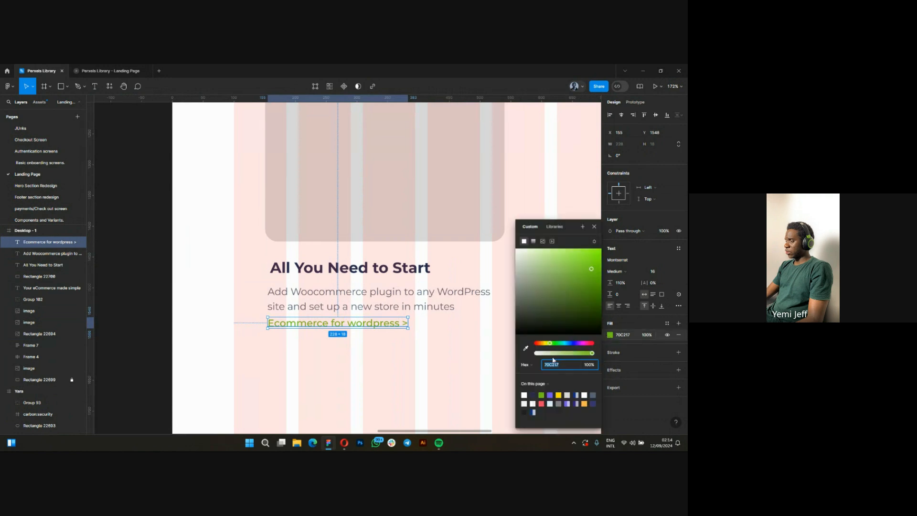
{"action": "left_click", "coordinate": [333, 326]}
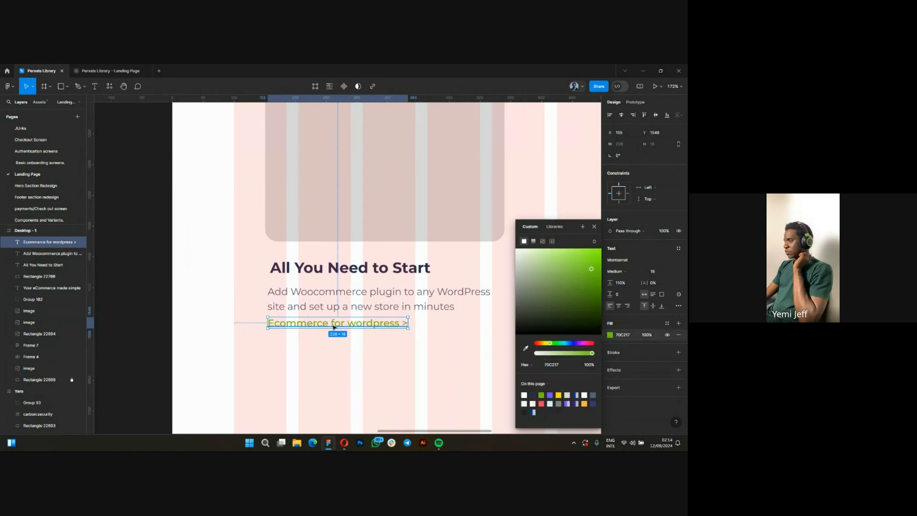
{"action": "double_click", "coordinate": [376, 325]}
{"action": "scroll", "coordinate": [359, 327], "scroll_direction": "up", "scroll_amount": 1}
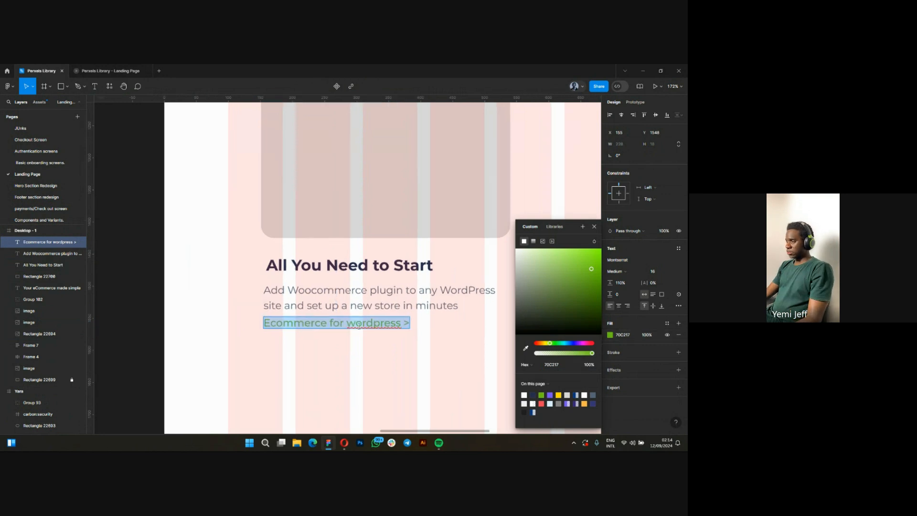
{"action": "scroll", "coordinate": [341, 317], "scroll_direction": "up", "scroll_amount": 2}
{"action": "key", "text": "Escape"}
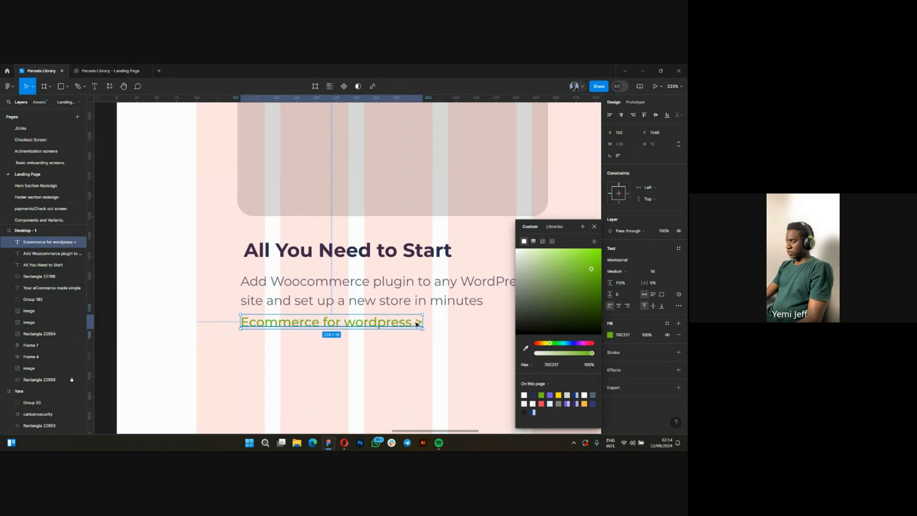
{"action": "scroll", "coordinate": [211, 358], "scroll_direction": "down", "scroll_amount": 3}
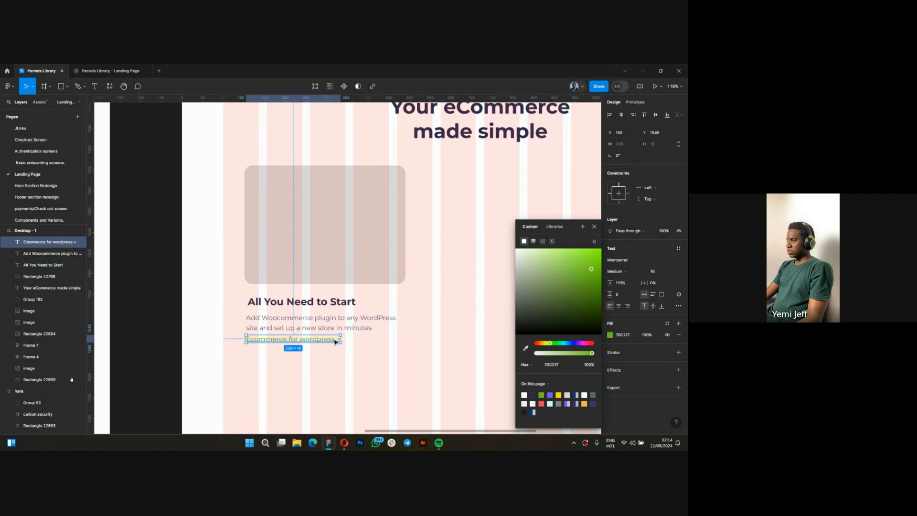
{"action": "left_click", "coordinate": [575, 300]}
{"action": "left_click", "coordinate": [282, 341]}
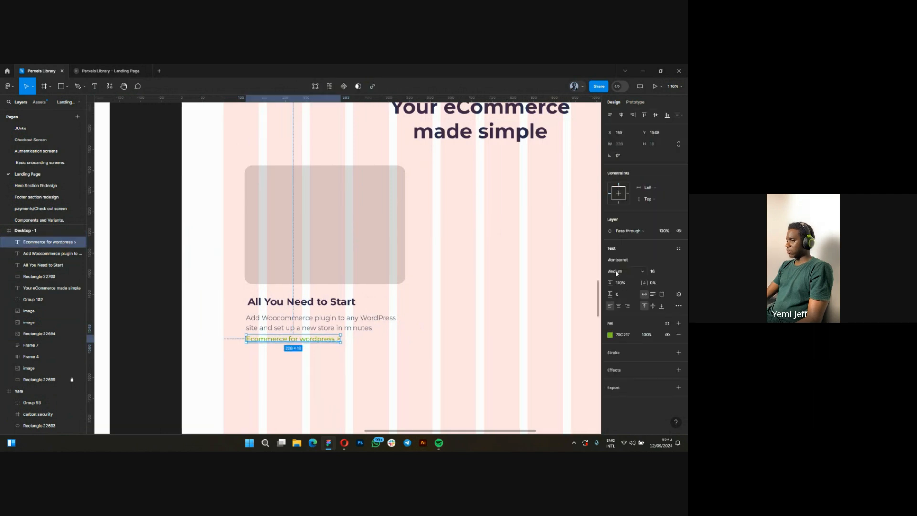
{"action": "left_click", "coordinate": [284, 367]}
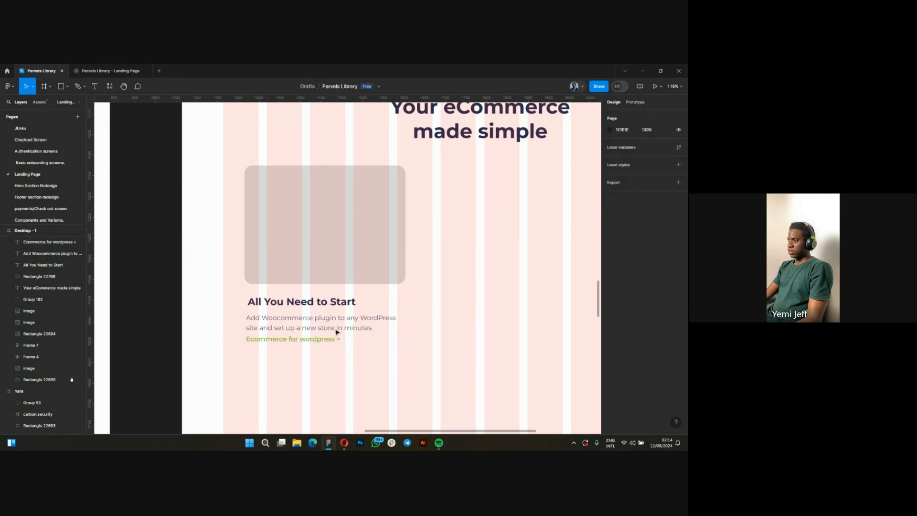
Combine the new card's title, description and link into one vertical auto layout frame.
{"action": "scroll", "coordinate": [273, 324], "scroll_direction": "up", "scroll_amount": 5}
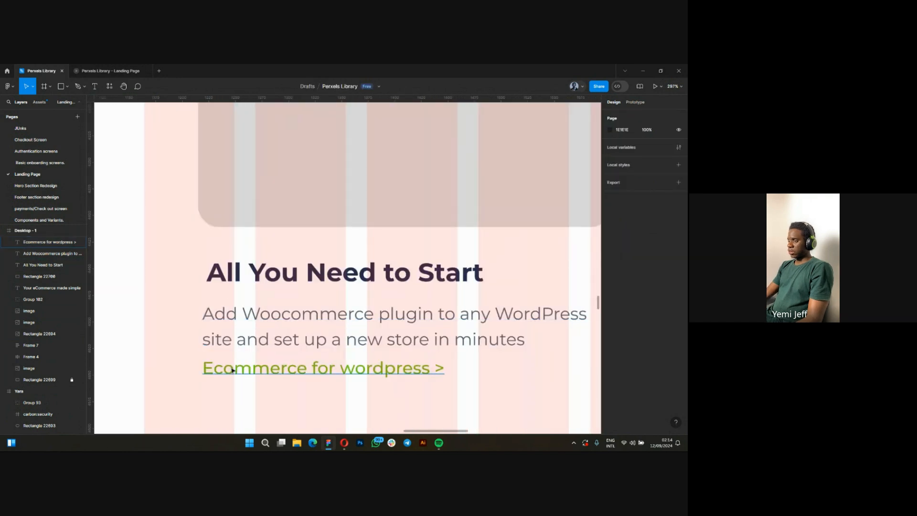
{"action": "left_click", "coordinate": [233, 369]}
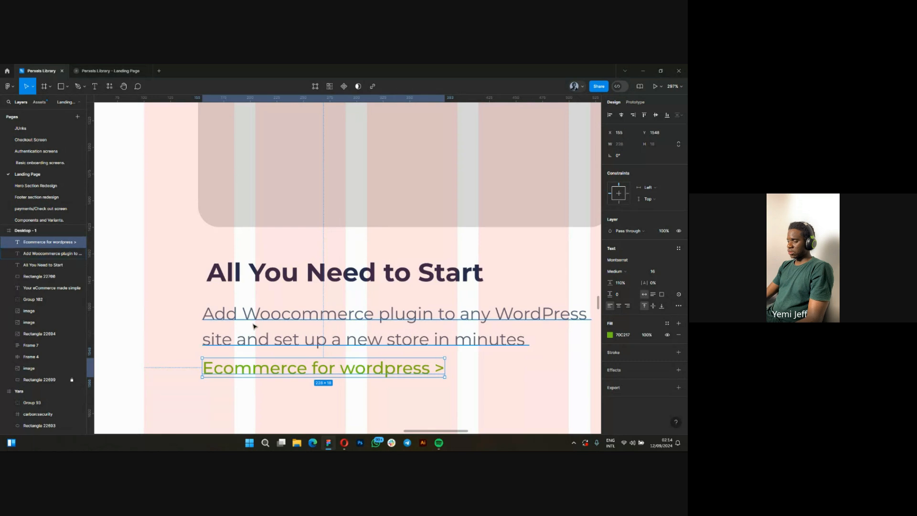
{"action": "left_click", "coordinate": [228, 325], "text": "shift"}
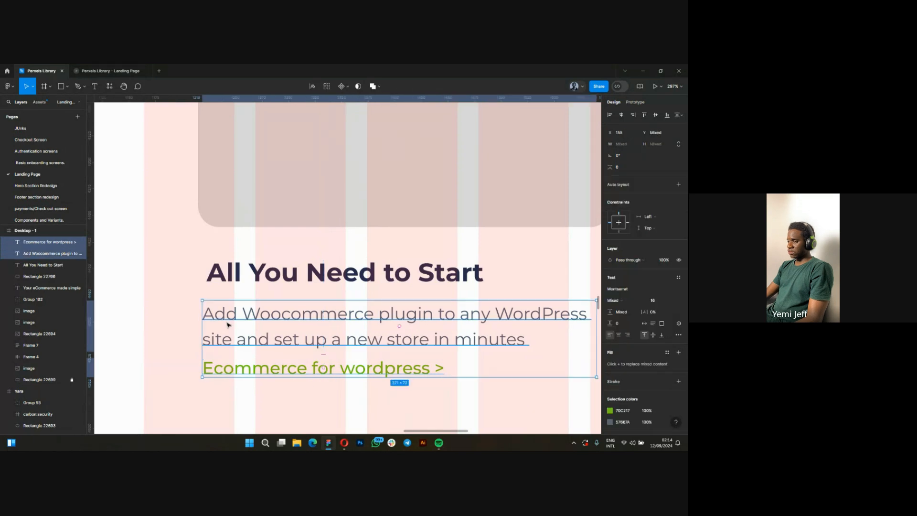
{"action": "left_click", "coordinate": [226, 276], "text": "shift"}
{"action": "scroll", "coordinate": [229, 299], "scroll_direction": "down", "scroll_amount": 3}
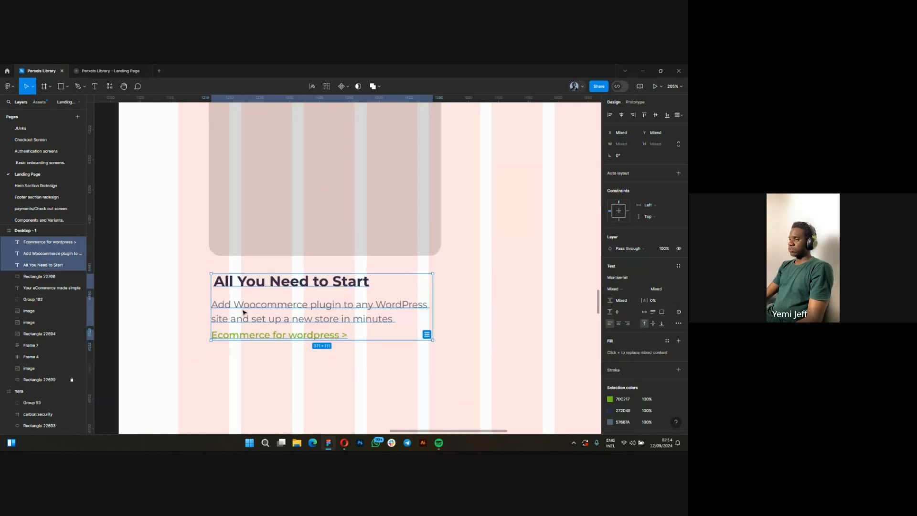
{"action": "scroll", "coordinate": [243, 308], "scroll_direction": "down", "scroll_amount": 3}
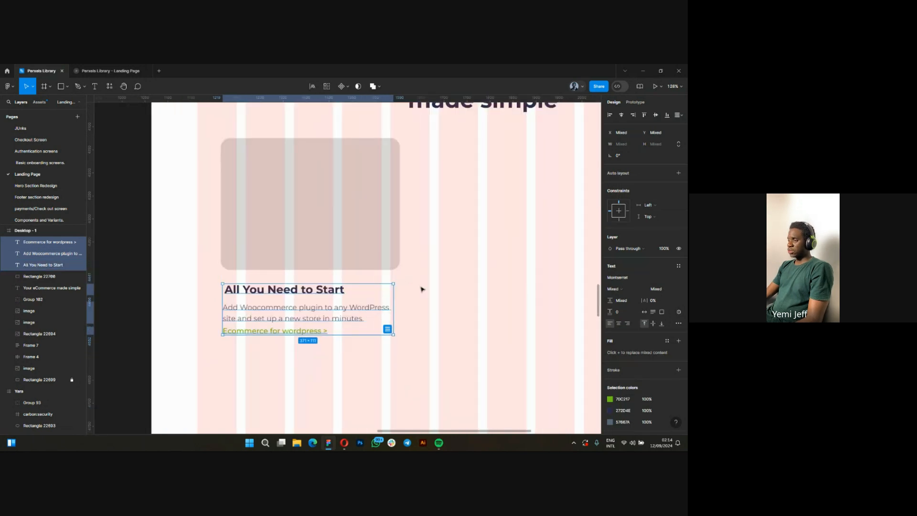
{"action": "scroll", "coordinate": [265, 325], "scroll_direction": "down", "scroll_amount": 2}
{"action": "right_click", "coordinate": [266, 315]}
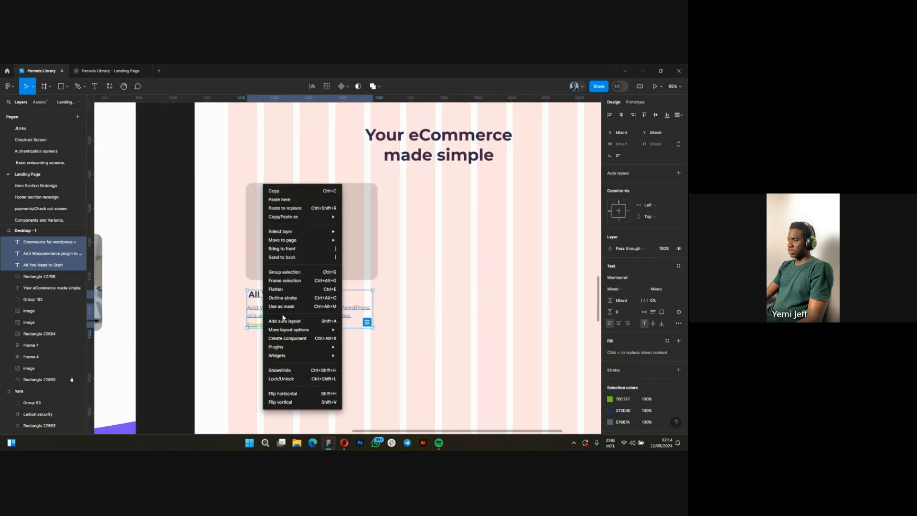
{"action": "left_click", "coordinate": [311, 325]}
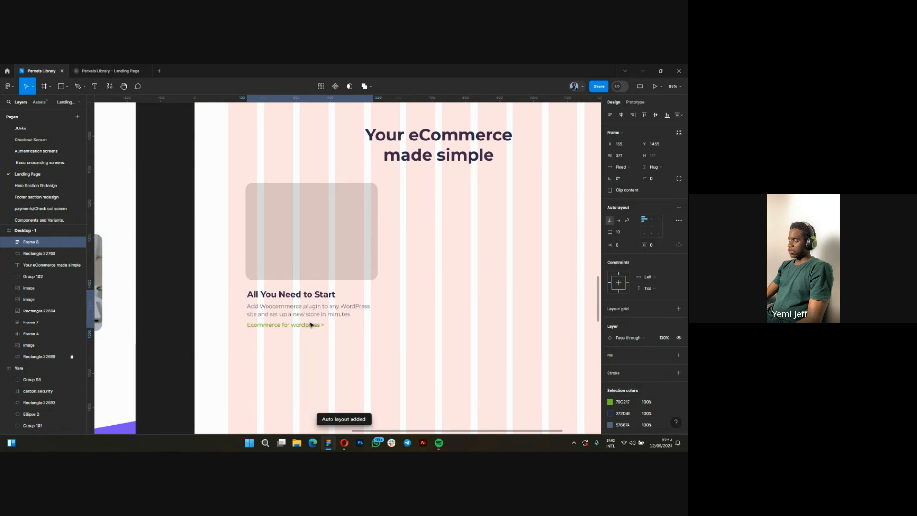
Compare the new card's text block with the three original cards in the Yara frame.
{"action": "scroll", "coordinate": [385, 311], "scroll_direction": "down", "scroll_amount": 4}
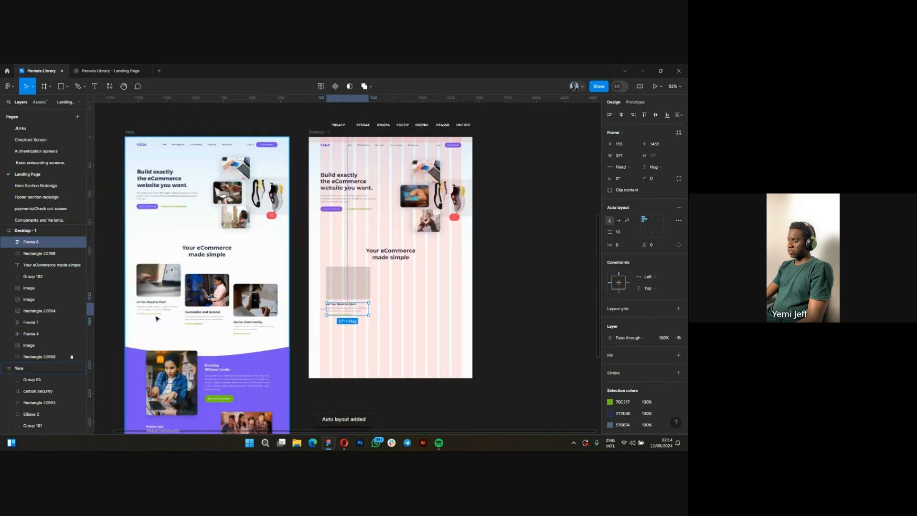
{"action": "scroll", "coordinate": [208, 319], "scroll_direction": "up", "scroll_amount": 5}
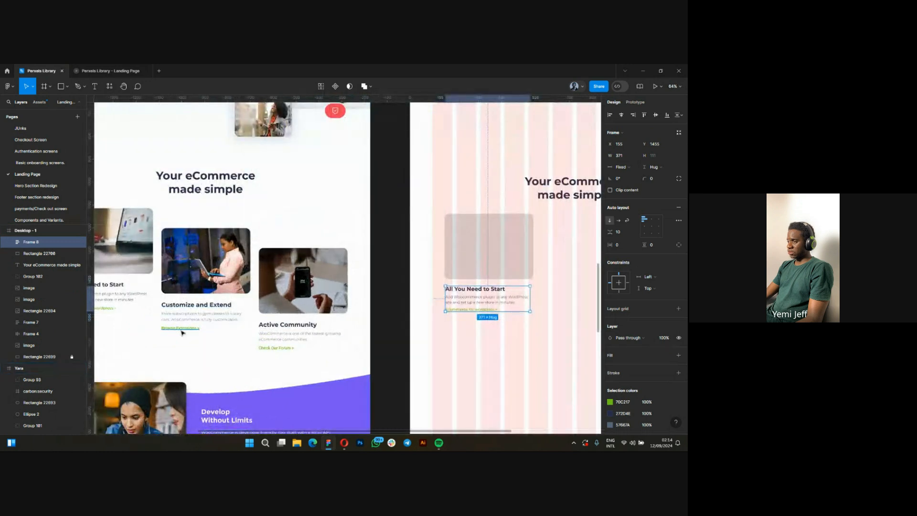
{"action": "scroll", "coordinate": [181, 333], "scroll_direction": "up", "scroll_amount": 2}
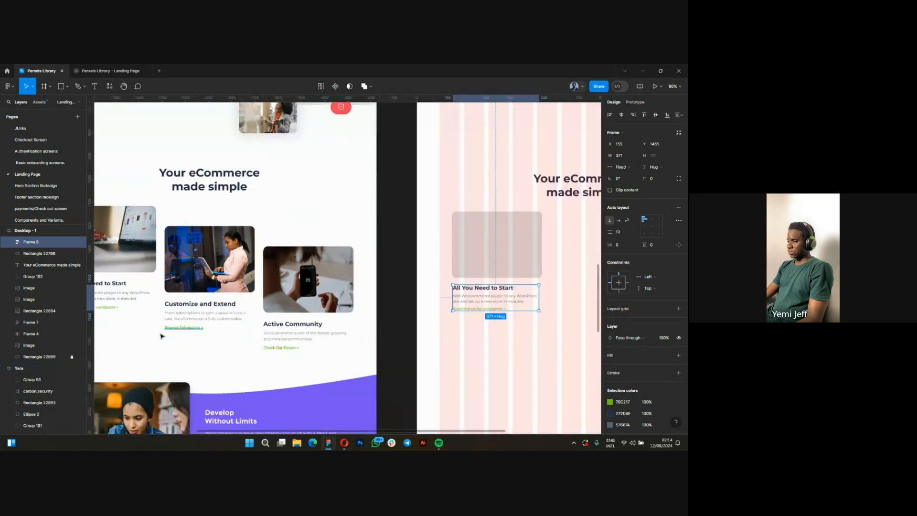
{"action": "scroll", "coordinate": [161, 336], "scroll_direction": "down", "scroll_amount": 4}
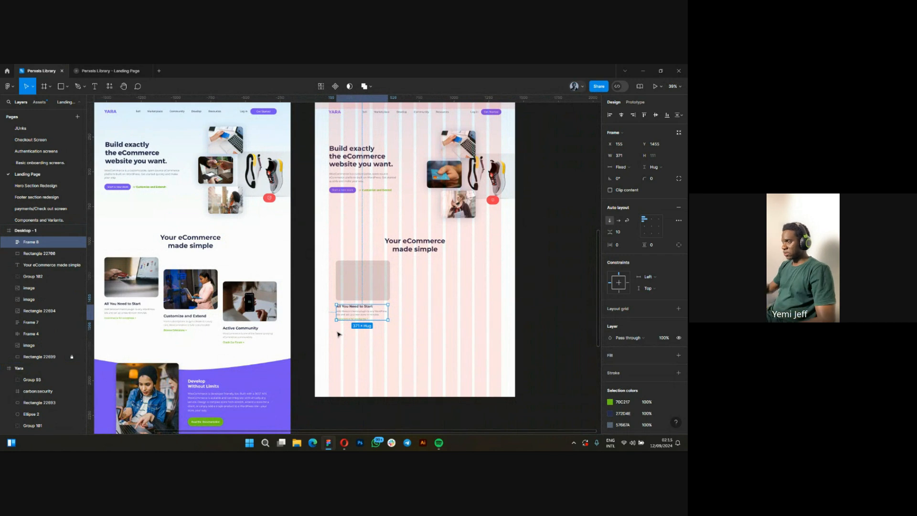
{"action": "scroll", "coordinate": [408, 319], "scroll_direction": "up", "scroll_amount": 5}
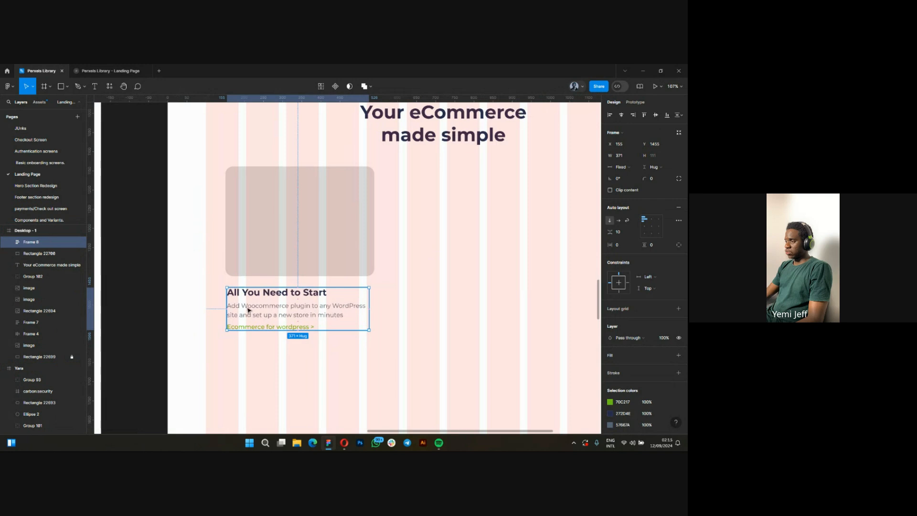
{"action": "key", "text": "Escape"}
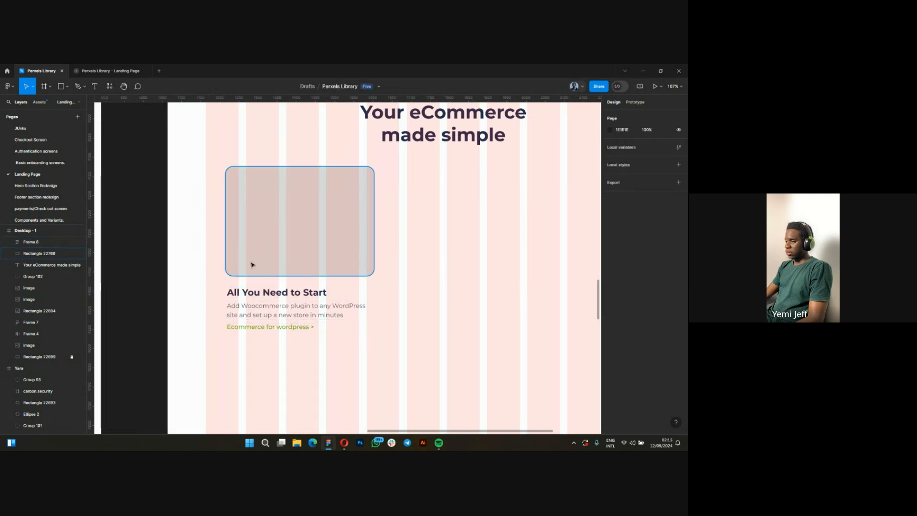
Combine the grey image placeholder and the text block beneath it into one vertical auto layout frame with left-aligned contents.
{"action": "left_click", "coordinate": [253, 264]}
{"action": "left_click", "coordinate": [255, 321]}
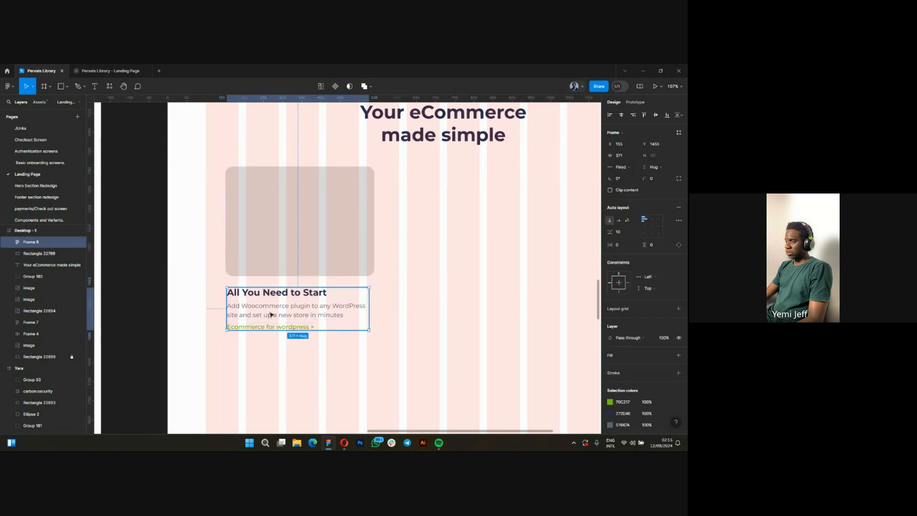
{"action": "scroll", "coordinate": [268, 320], "scroll_direction": "up", "scroll_amount": 3}
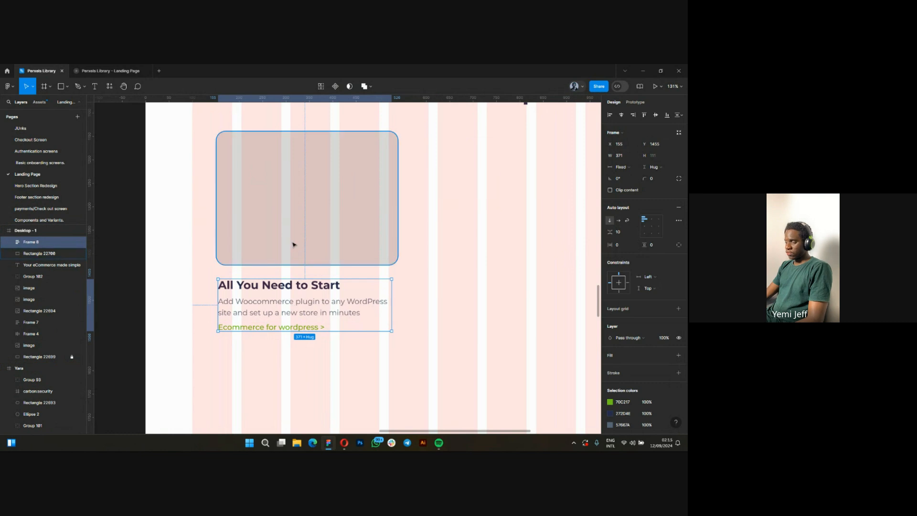
{"action": "left_click", "coordinate": [308, 244], "text": "shift"}
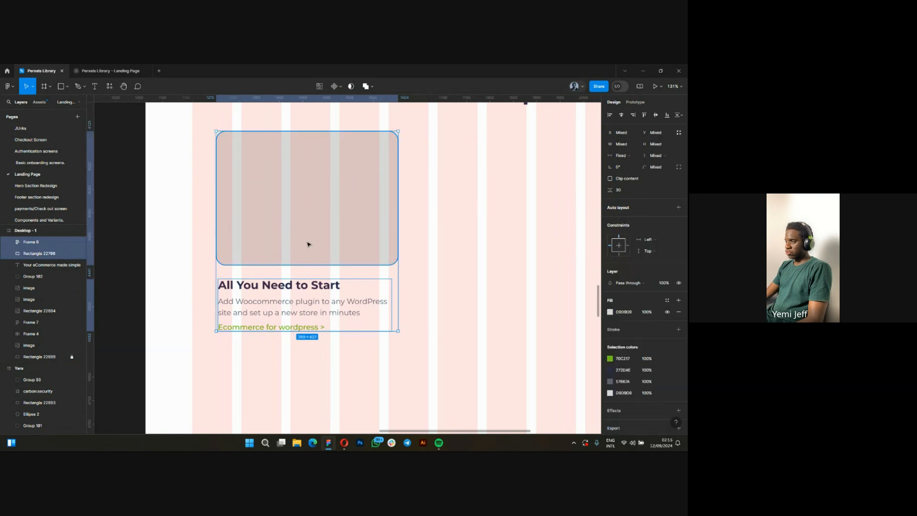
{"action": "right_click", "coordinate": [282, 305]}
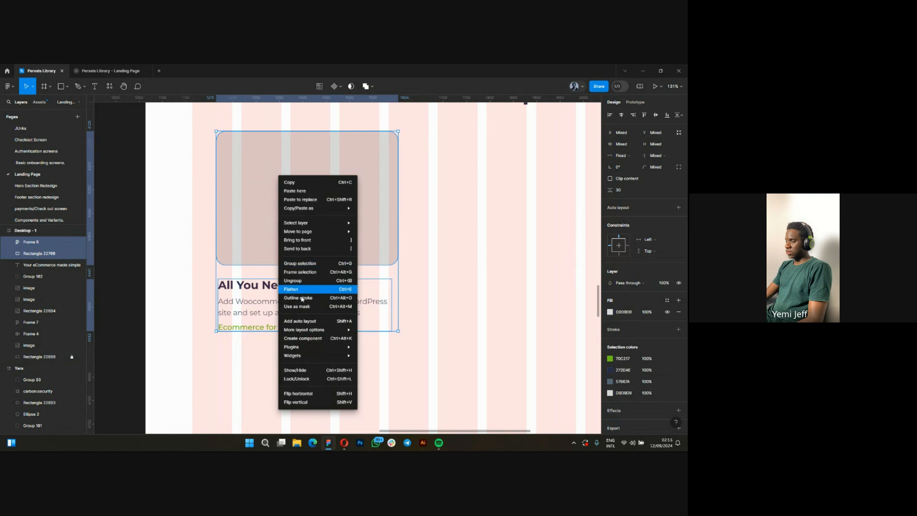
{"action": "left_click", "coordinate": [301, 321]}
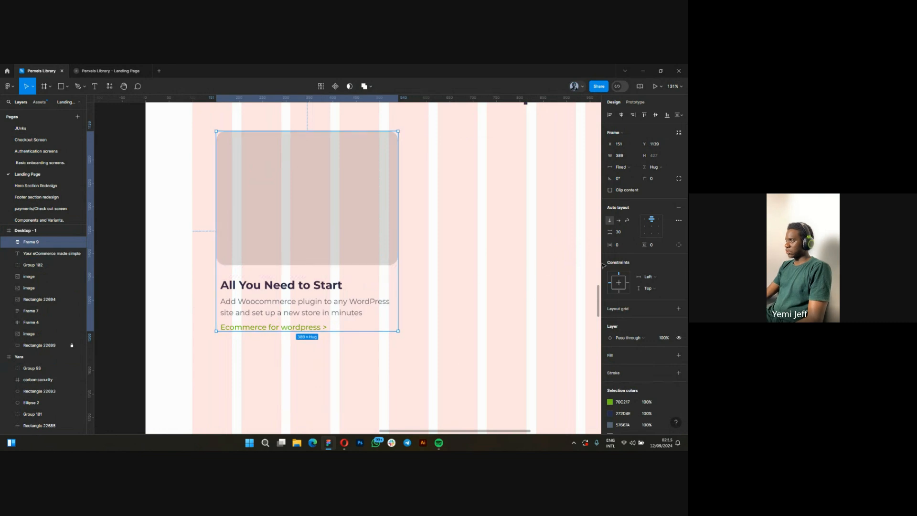
{"action": "left_click", "coordinate": [648, 225]}
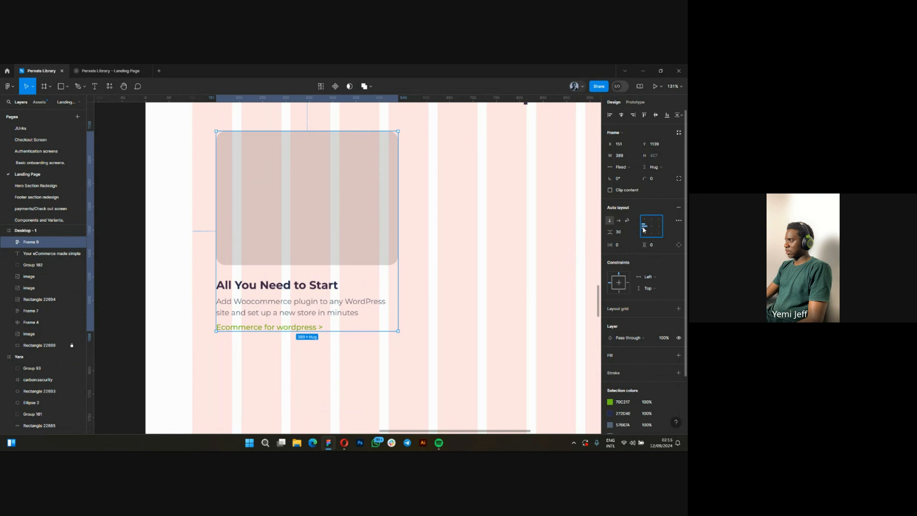
{"action": "left_click", "coordinate": [348, 368]}
Move the combined card up to the layout grid's left edge, at about X 111, Y 1122.
{"action": "scroll", "coordinate": [282, 303], "scroll_direction": "down", "scroll_amount": 1}
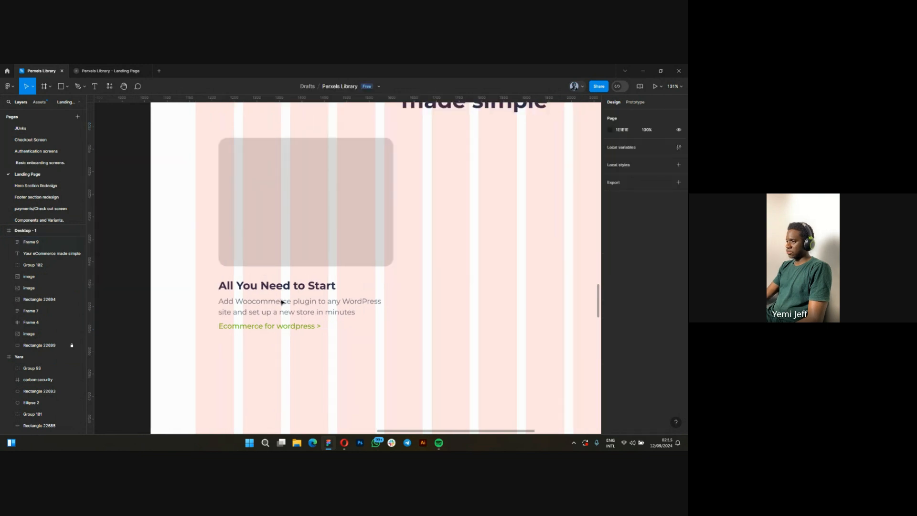
{"action": "scroll", "coordinate": [282, 302], "scroll_direction": "down", "scroll_amount": 10}
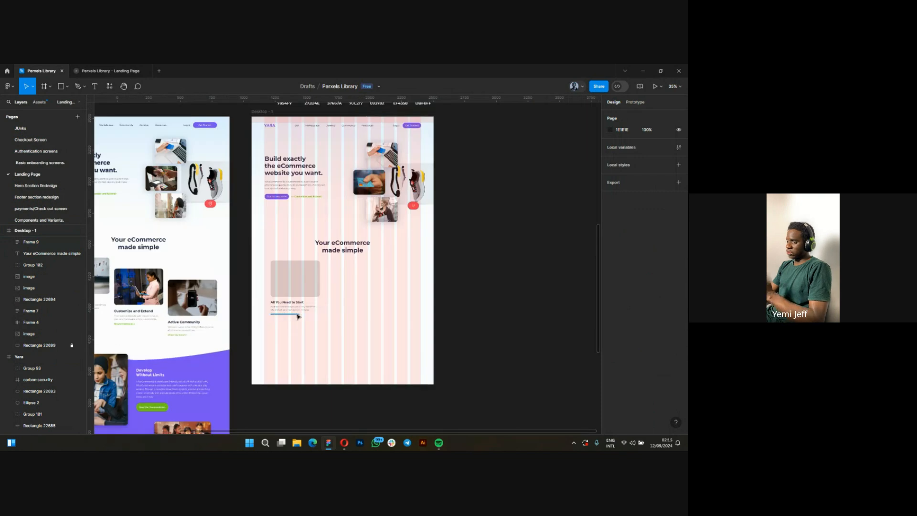
{"action": "scroll", "coordinate": [281, 287], "scroll_direction": "up", "scroll_amount": 3}
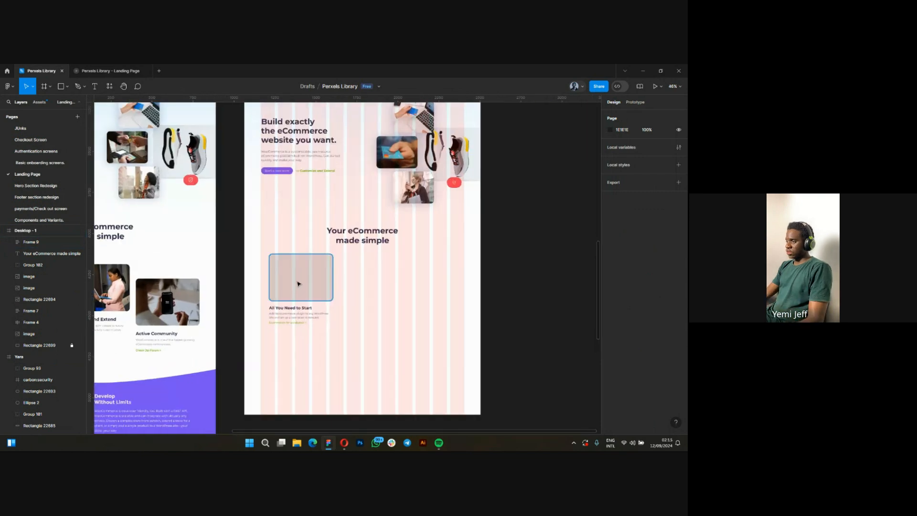
{"action": "left_click_drag", "start_coordinate": [289, 282], "coordinate": [291, 281]}
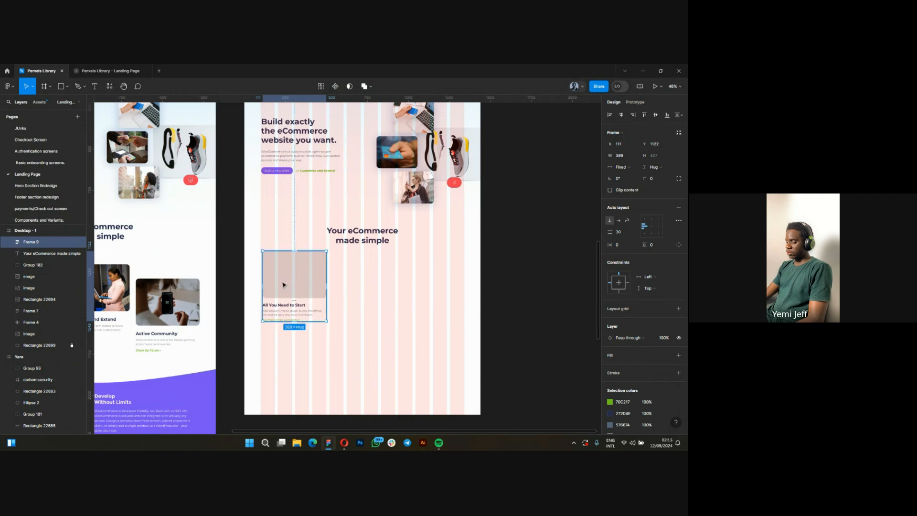
{"action": "left_click_drag", "start_coordinate": [301, 284], "coordinate": [334, 297], "text": "alt"}
{"action": "key", "text": "ctrl+z"}
{"action": "key", "text": "ctrl+z"}
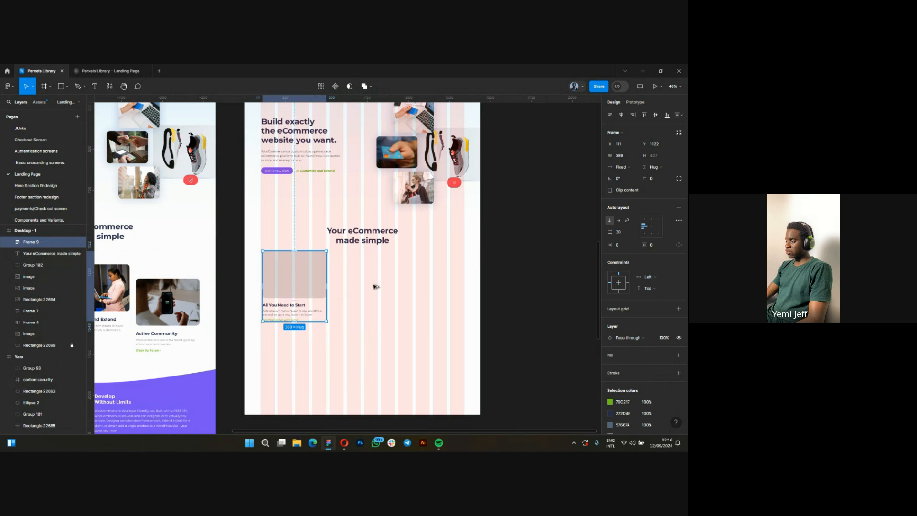
Duplicate the card twice in a descending staircase, with copies at about X 552, Y 1224 and X 993, Y 1326.
{"action": "left_click_drag", "start_coordinate": [293, 287], "coordinate": [366, 304], "text": "alt"}
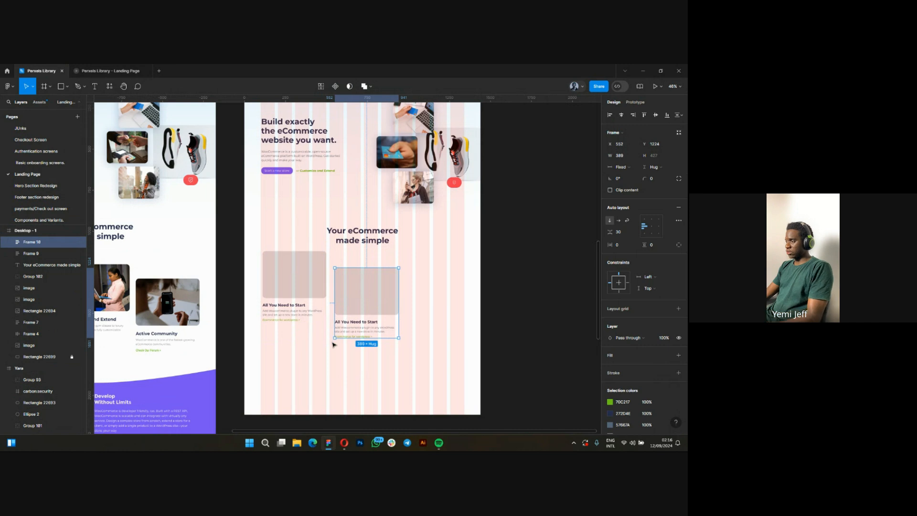
{"action": "key", "text": "ctrl+d"}
{"action": "scroll", "coordinate": [405, 321], "scroll_direction": "up", "scroll_amount": 3, "text": "ctrl"}
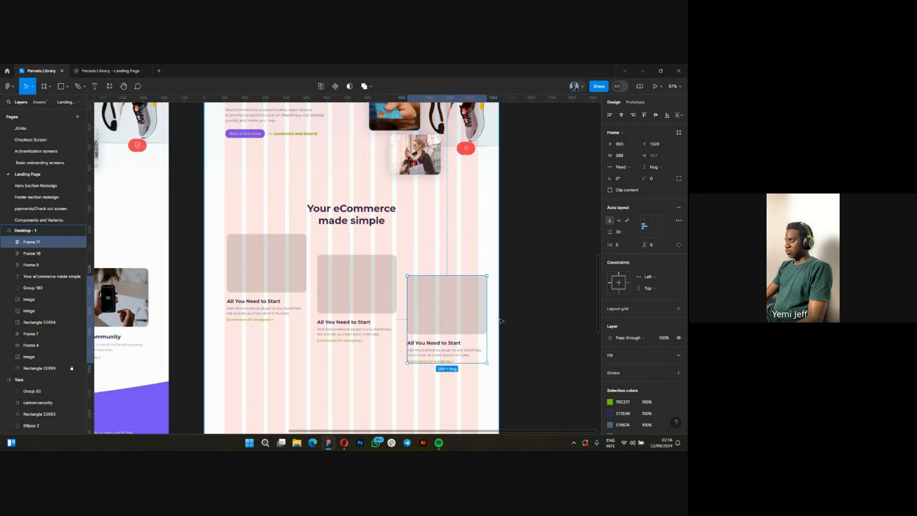
Shift the third card horizontally so its right edge meets the last grid column, at X 951.
{"action": "scroll", "coordinate": [500, 321], "scroll_direction": "up", "scroll_amount": 2, "text": "ctrl"}
{"action": "scroll", "coordinate": [469, 311], "scroll_direction": "up", "scroll_amount": 3, "text": "ctrl"}
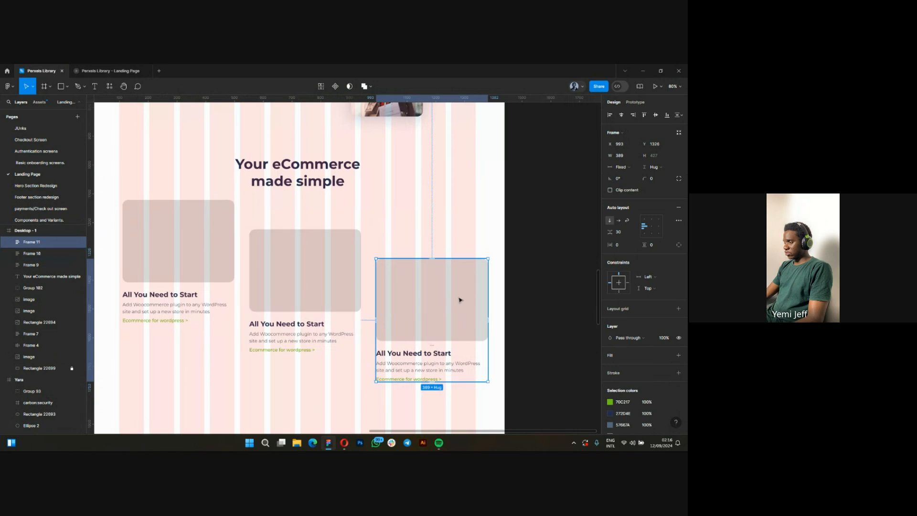
{"action": "left_click_drag", "start_coordinate": [449, 300], "coordinate": [448, 303]}
{"action": "scroll", "coordinate": [482, 266], "scroll_direction": "up", "scroll_amount": 3, "text": "ctrl"}
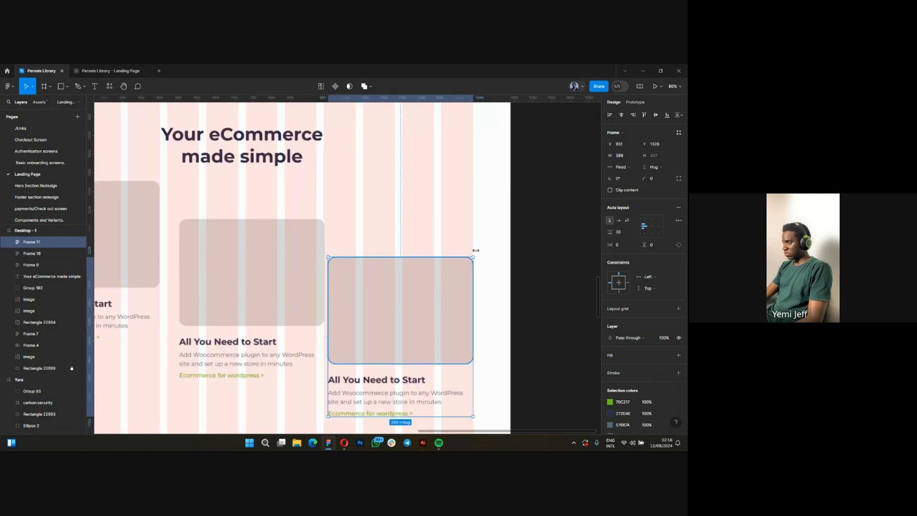
{"action": "scroll", "coordinate": [482, 232], "scroll_direction": "up", "scroll_amount": 1, "text": "ctrl"}
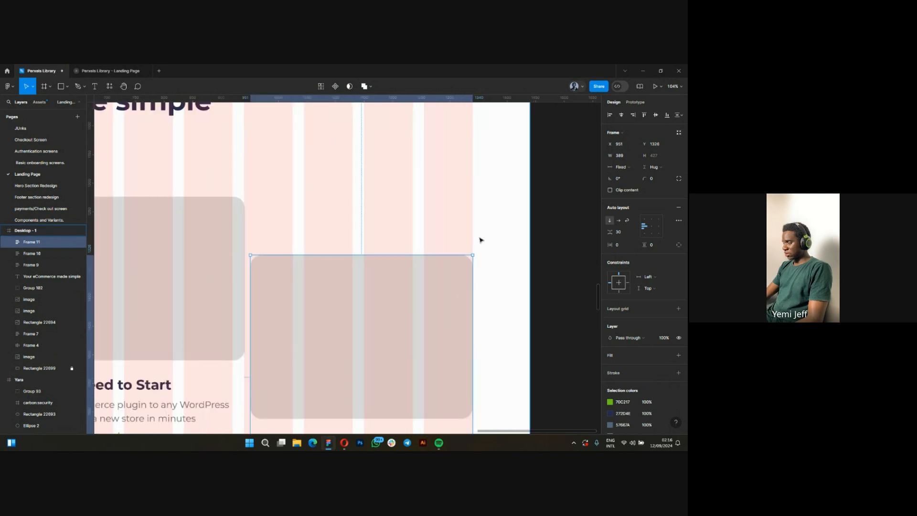
Shift the first card horizontally so its left edge meets the first grid column, at X 100.
{"action": "scroll", "coordinate": [481, 239], "scroll_direction": "down", "scroll_amount": 5, "text": "ctrl"}
{"action": "scroll", "coordinate": [399, 244], "scroll_direction": "up", "scroll_amount": 5, "text": "ctrl"}
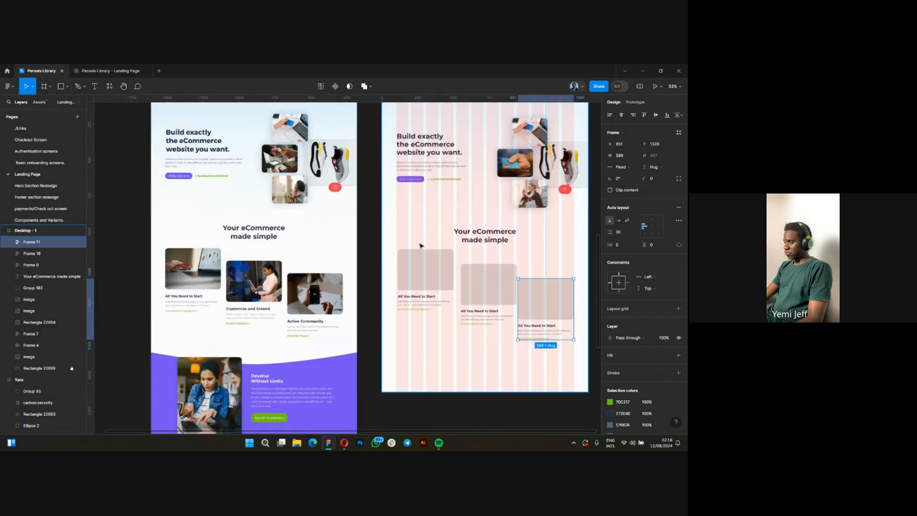
{"action": "scroll", "coordinate": [401, 276], "scroll_direction": "up", "scroll_amount": 2, "text": "ctrl"}
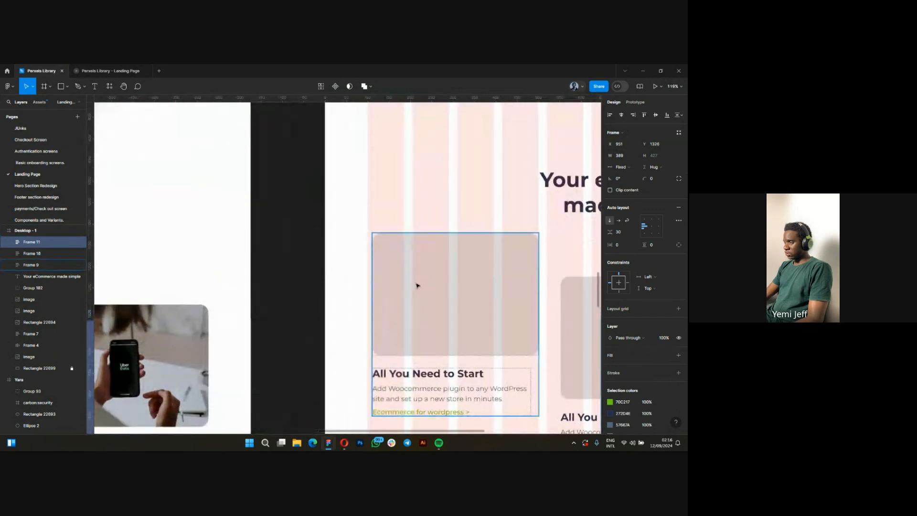
{"action": "left_click_drag", "start_coordinate": [416, 284], "coordinate": [411, 286]}
Distribute the horizontal spacing evenly between the three cards in the Desktop - 1 frame.
{"action": "scroll", "coordinate": [327, 286], "scroll_direction": "down", "scroll_amount": 6, "text": "ctrl"}
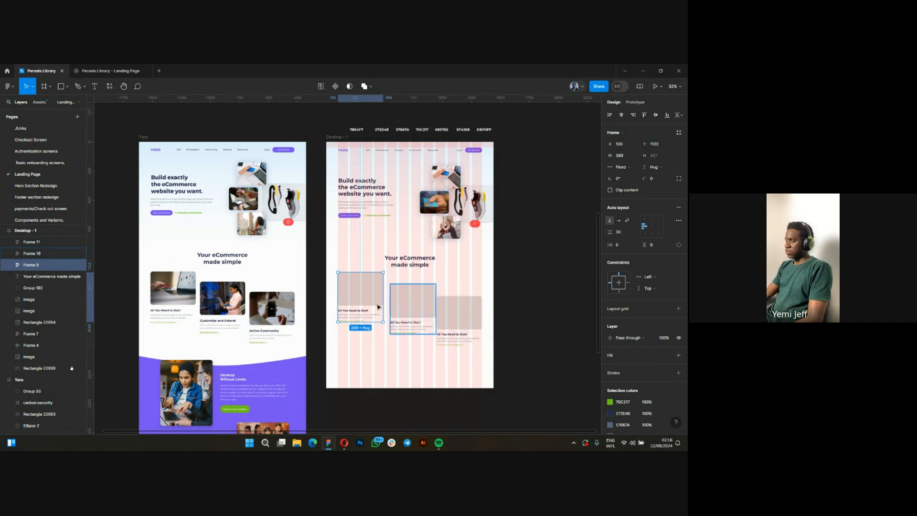
{"action": "left_click", "coordinate": [411, 307], "text": "shift"}
{"action": "left_click", "coordinate": [462, 310], "text": "shift"}
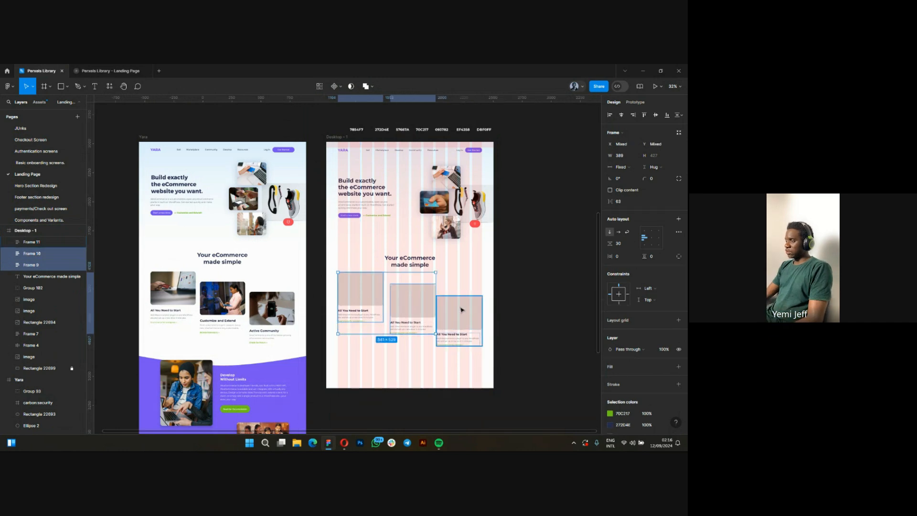
{"action": "left_click", "coordinate": [461, 310], "text": "shift"}
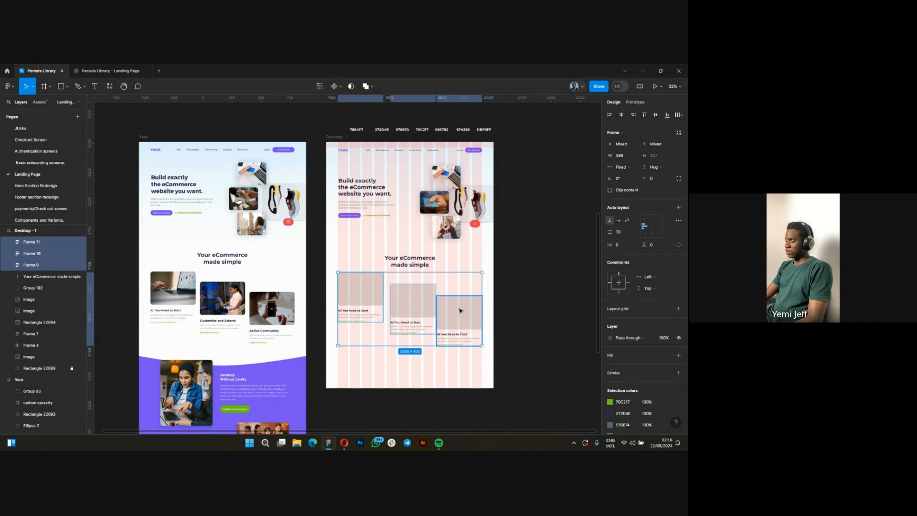
{"action": "left_click", "coordinate": [681, 117]}
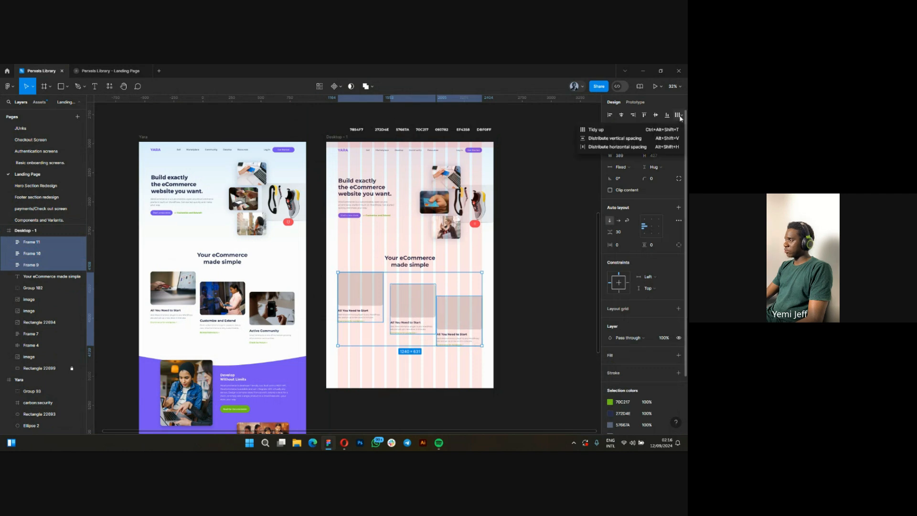
{"action": "left_click", "coordinate": [605, 148]}
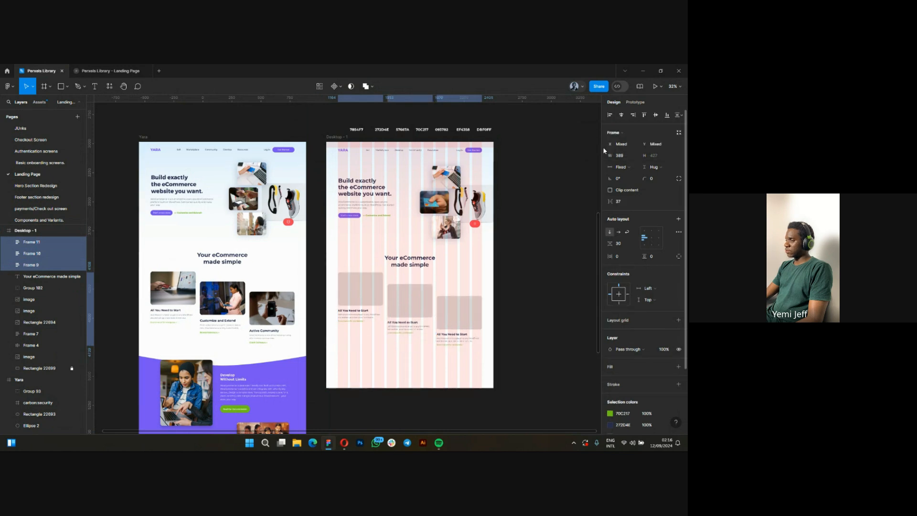
{"action": "scroll", "coordinate": [434, 325], "scroll_direction": "up", "scroll_amount": 2}
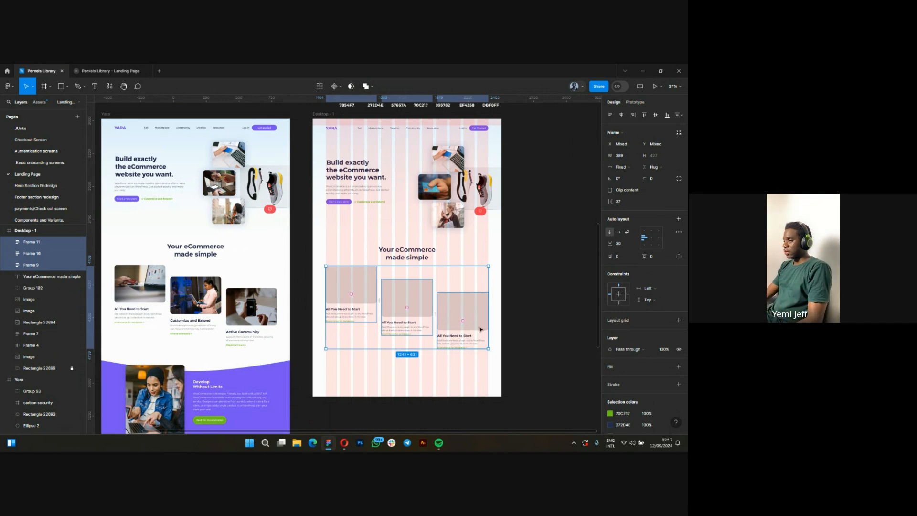
{"action": "left_click", "coordinate": [413, 374]}
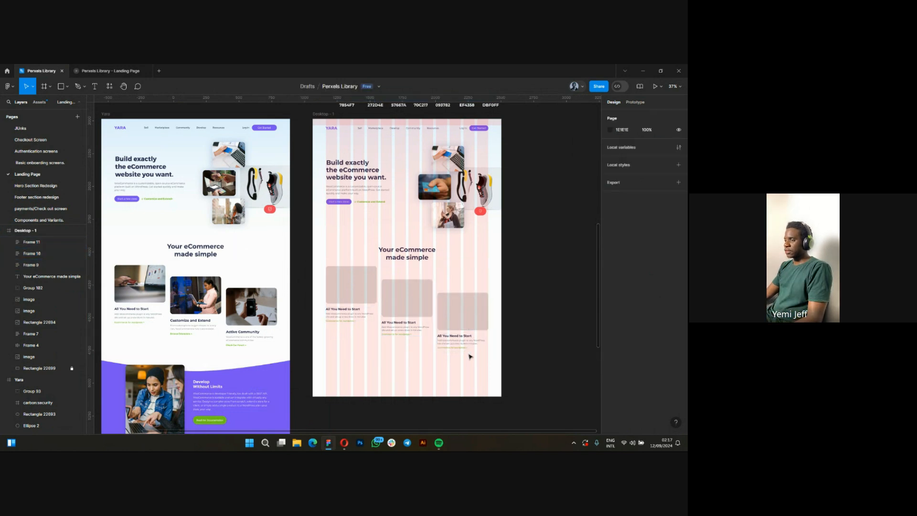
Replace the second new card's title with "Customize and Extend", matching the original middle card in the Yara frame.
{"action": "scroll", "coordinate": [186, 320], "scroll_direction": "up", "scroll_amount": 1}
{"action": "scroll", "coordinate": [186, 320], "scroll_direction": "up", "scroll_amount": 3}
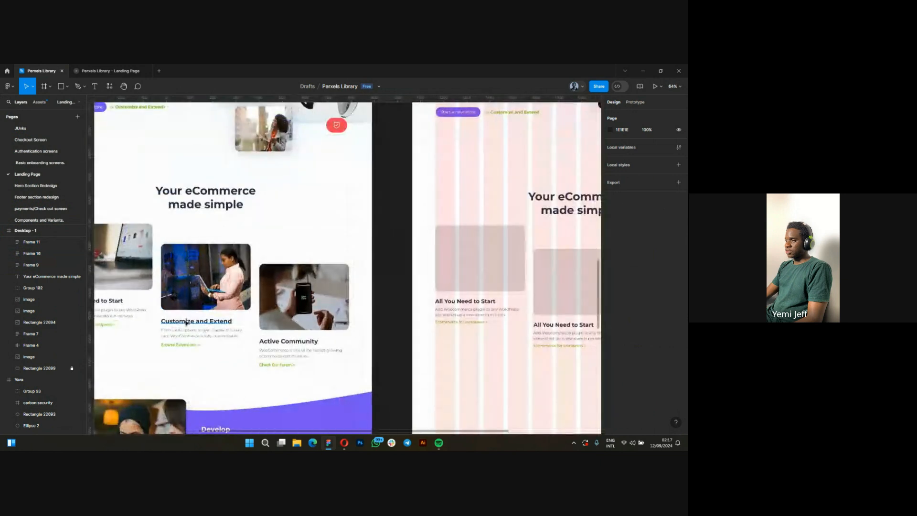
{"action": "double_click", "coordinate": [186, 322], "text": "ctrl"}
{"action": "key", "text": "Escape"}
{"action": "scroll", "coordinate": [167, 326], "scroll_direction": "down", "scroll_amount": 3}
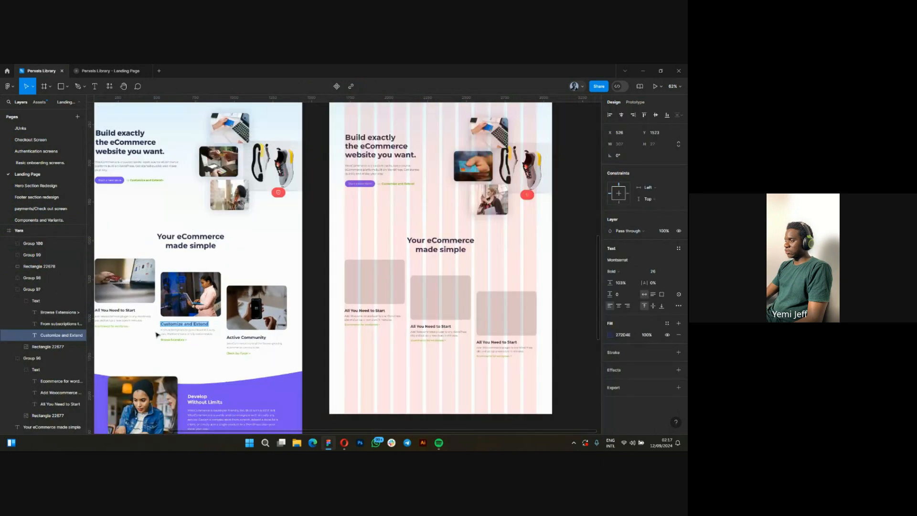
{"action": "scroll", "coordinate": [463, 333], "scroll_direction": "up", "scroll_amount": 5}
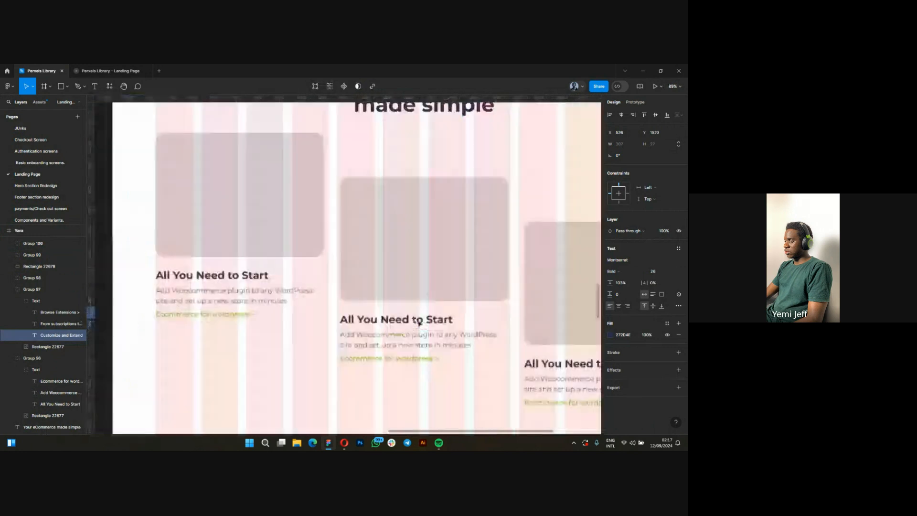
{"action": "double_click", "coordinate": [417, 323]}
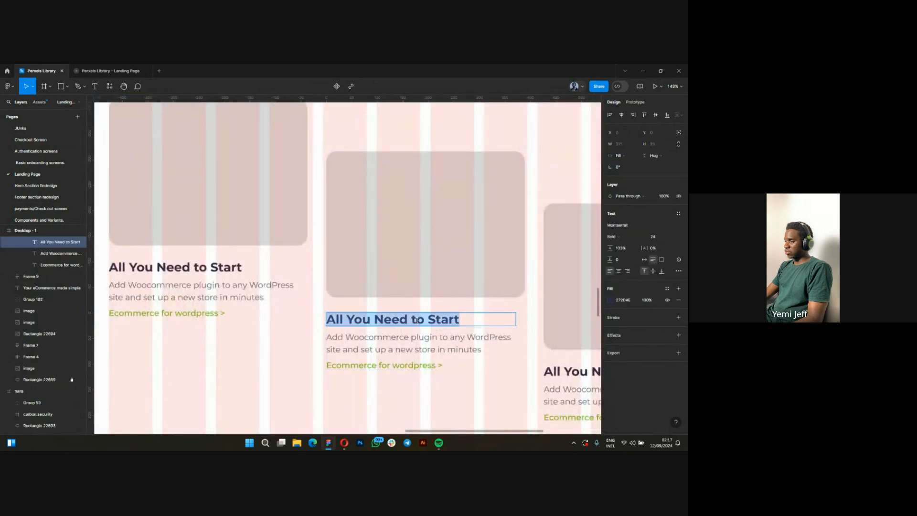
{"action": "type", "text": "C"}
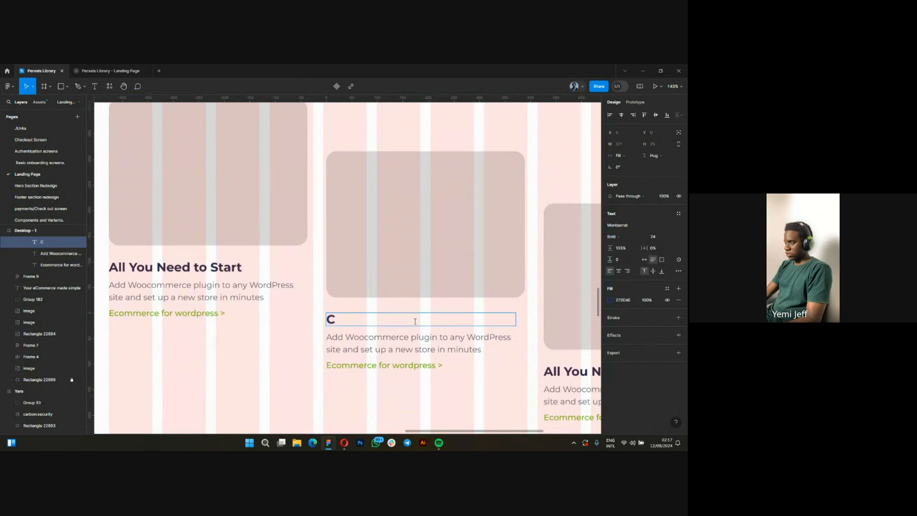
{"action": "type", "text": "us"}
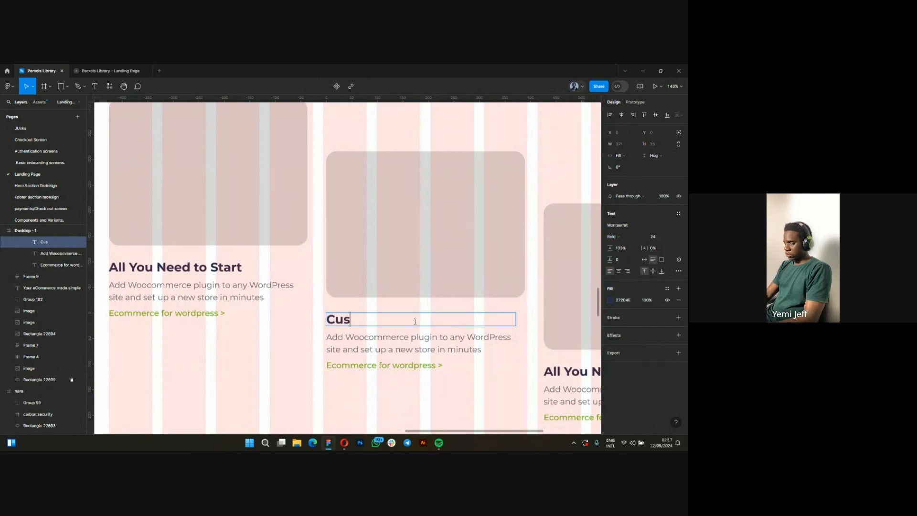
{"action": "type", "text": "tom"}
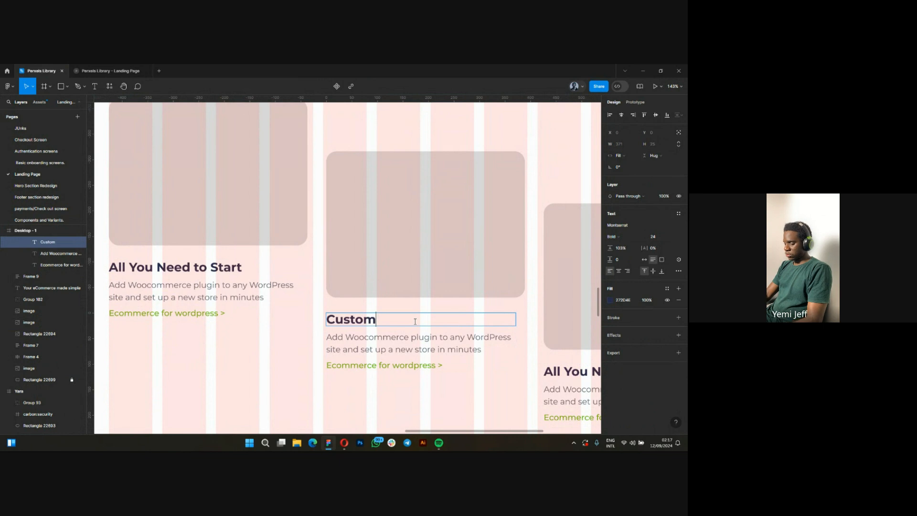
{"action": "type", "text": "ize a"}
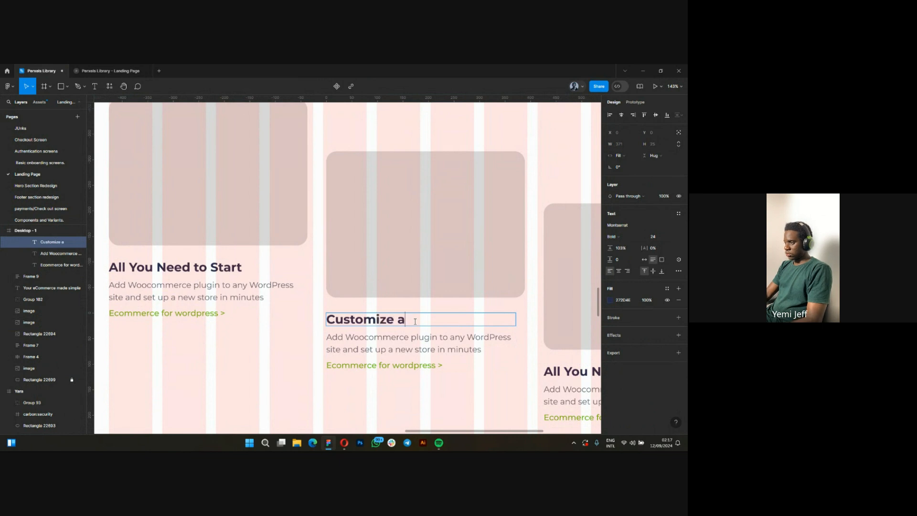
{"action": "type", "text": "nd Ex"}
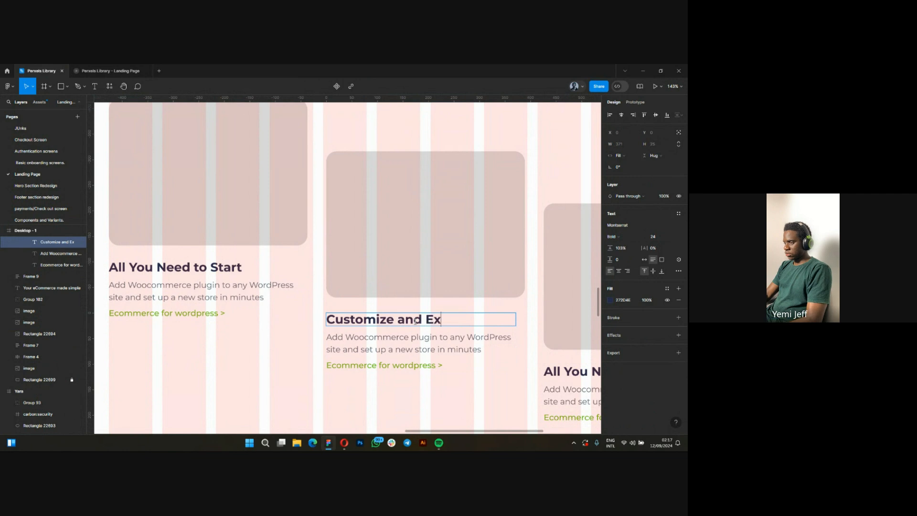
{"action": "type", "text": "tend"}
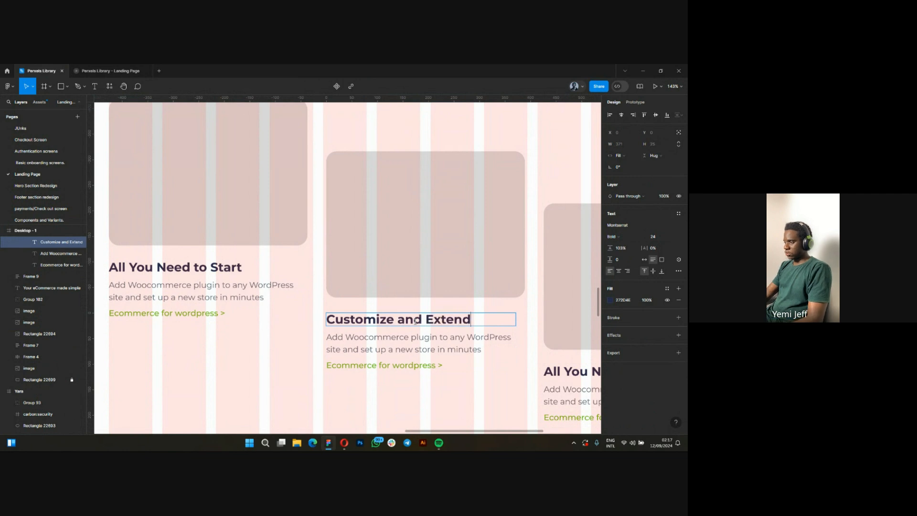
Replace the third new card's title with "Active Community", matching the original card in the Yara frame.
{"action": "key", "text": "Escape"}
{"action": "scroll", "coordinate": [497, 383], "scroll_direction": "down", "scroll_amount": 10}
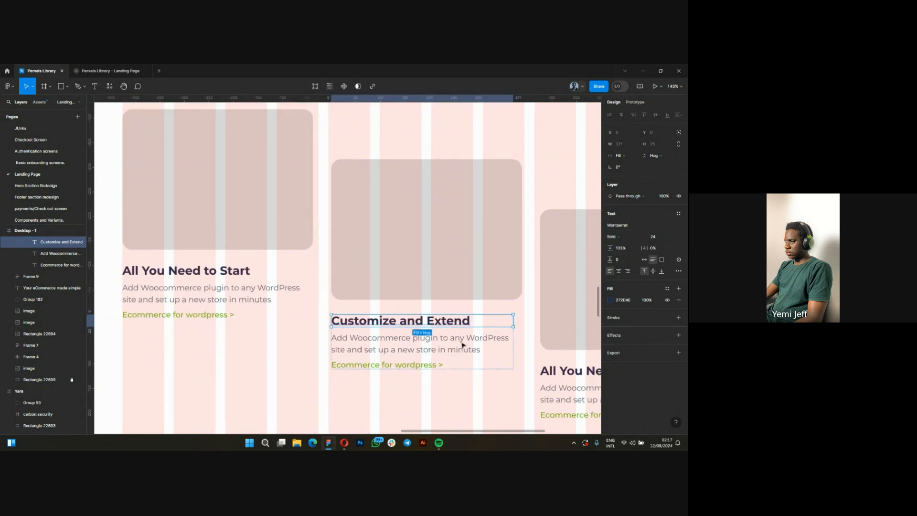
{"action": "scroll", "coordinate": [209, 330], "scroll_direction": "up", "scroll_amount": 2}
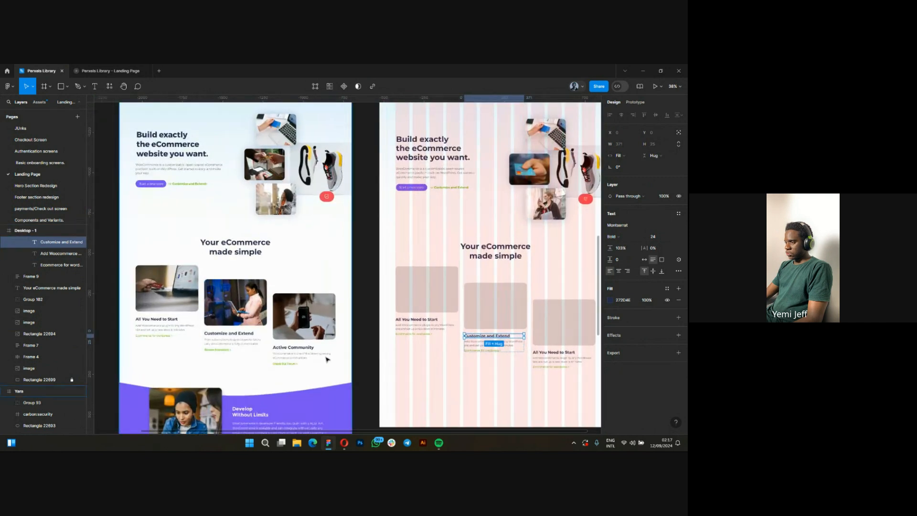
{"action": "scroll", "coordinate": [315, 358], "scroll_direction": "up", "scroll_amount": 1}
{"action": "scroll", "coordinate": [206, 367], "scroll_direction": "down", "scroll_amount": 3}
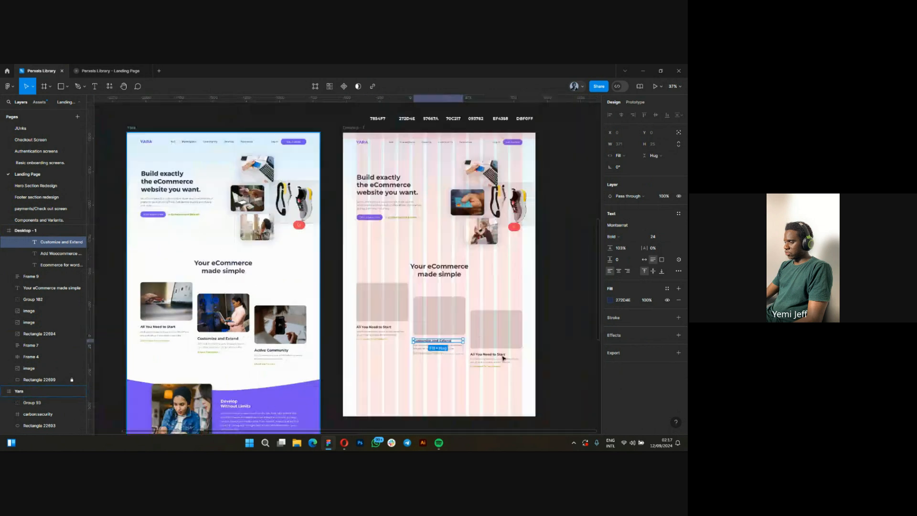
{"action": "scroll", "coordinate": [505, 358], "scroll_direction": "right", "scroll_amount": 2}
{"action": "scroll", "coordinate": [499, 359], "scroll_direction": "up", "scroll_amount": 4}
{"action": "scroll", "coordinate": [350, 364], "scroll_direction": "up", "scroll_amount": 1}
{"action": "left_click", "coordinate": [319, 358], "text": "ctrl"}
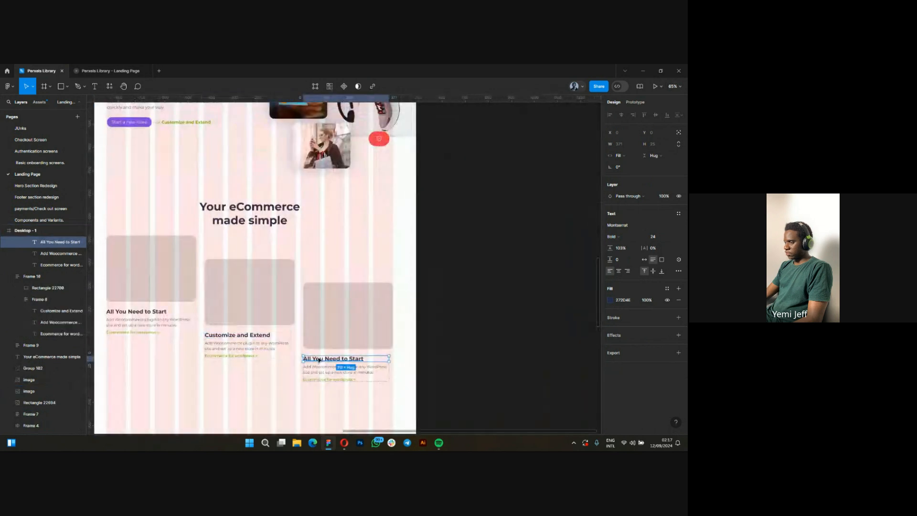
{"action": "double_click", "coordinate": [318, 359]}
{"action": "type", "text": "Ac"}
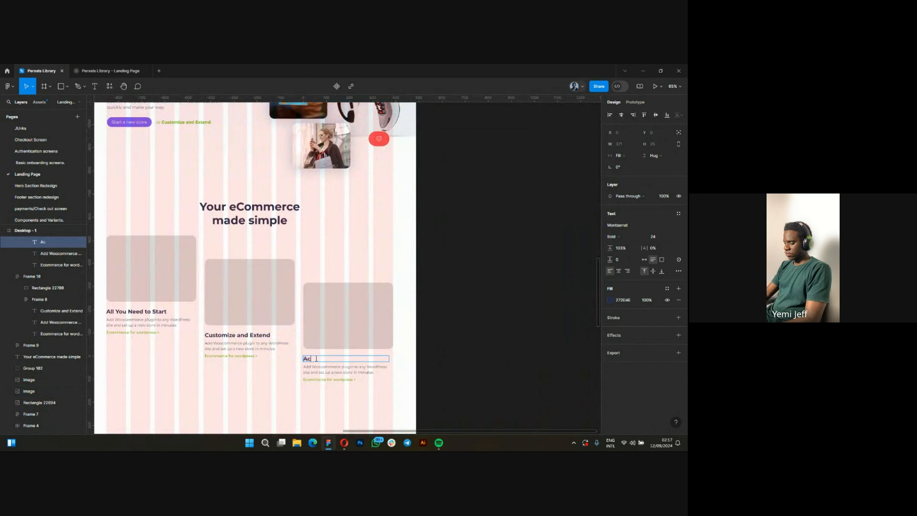
{"action": "type", "text": "tive"}
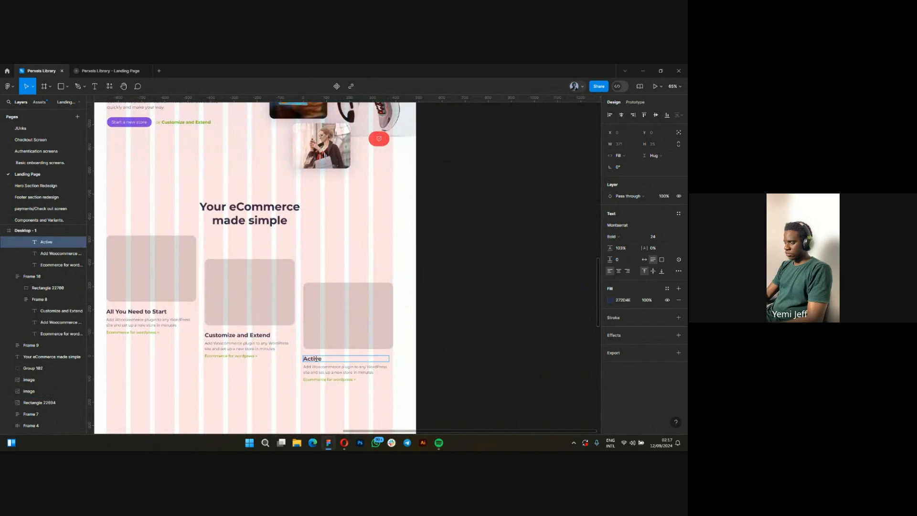
{"action": "type", "text": " Commu"}
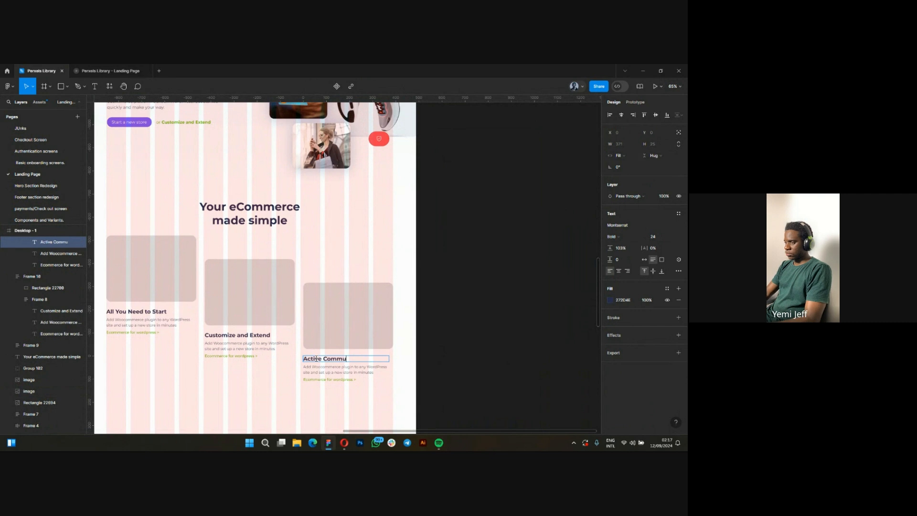
{"action": "type", "text": "nity"}
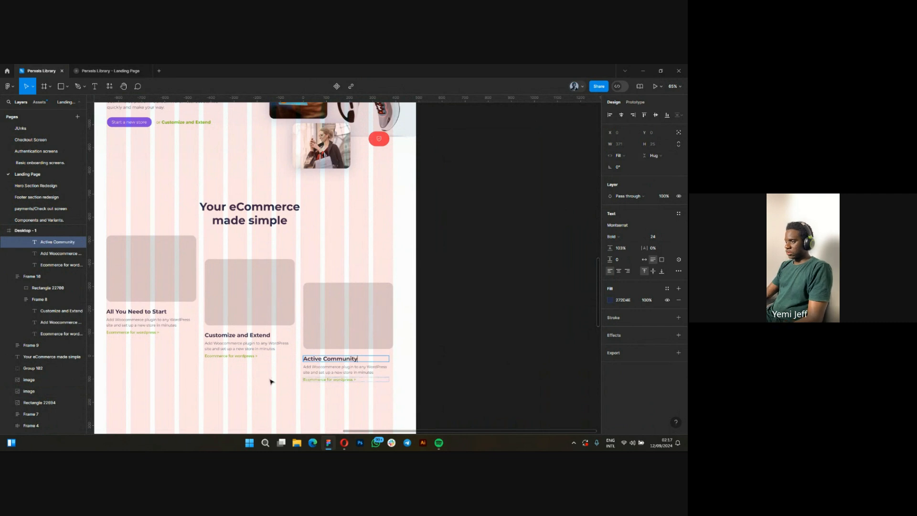
{"action": "left_click", "coordinate": [479, 323]}
Copy the original middle card's description, "From subscriptions to gym classes to luxury cars, WooCommerce is fully customizable.", over the second new card's description.
{"action": "scroll", "coordinate": [489, 319], "scroll_direction": "down", "scroll_amount": 6}
{"action": "scroll", "coordinate": [390, 315], "scroll_direction": "up", "scroll_amount": 2}
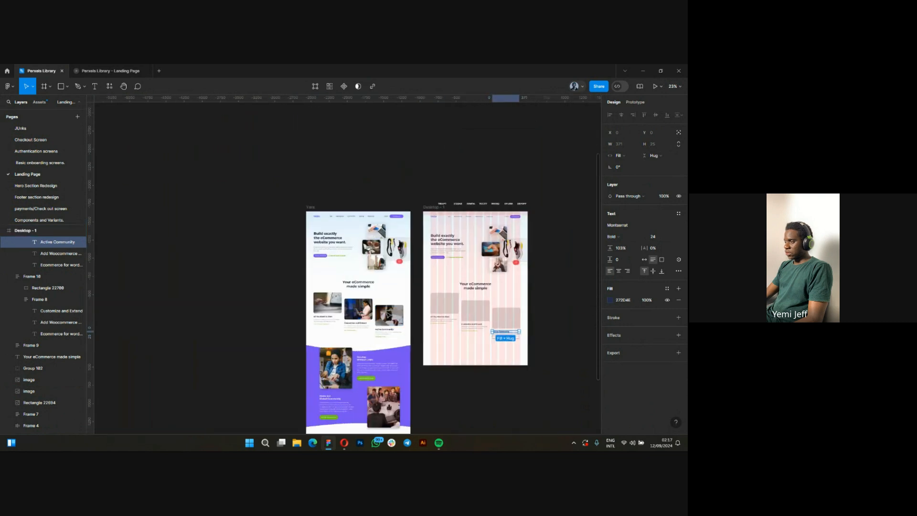
{"action": "scroll", "coordinate": [354, 328], "scroll_direction": "up", "scroll_amount": 10}
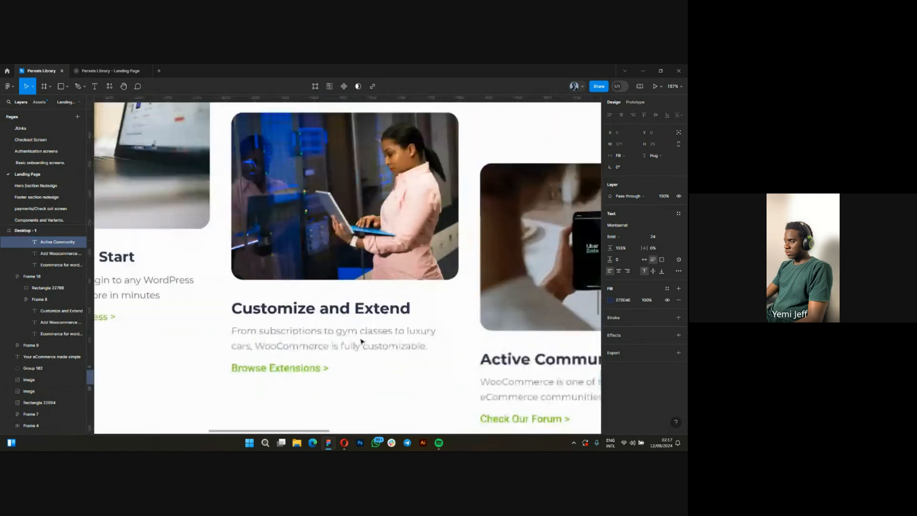
{"action": "scroll", "coordinate": [311, 334], "scroll_direction": "up", "scroll_amount": 2}
{"action": "double_click", "coordinate": [296, 336]}
{"action": "key", "text": "ctrl+c"}
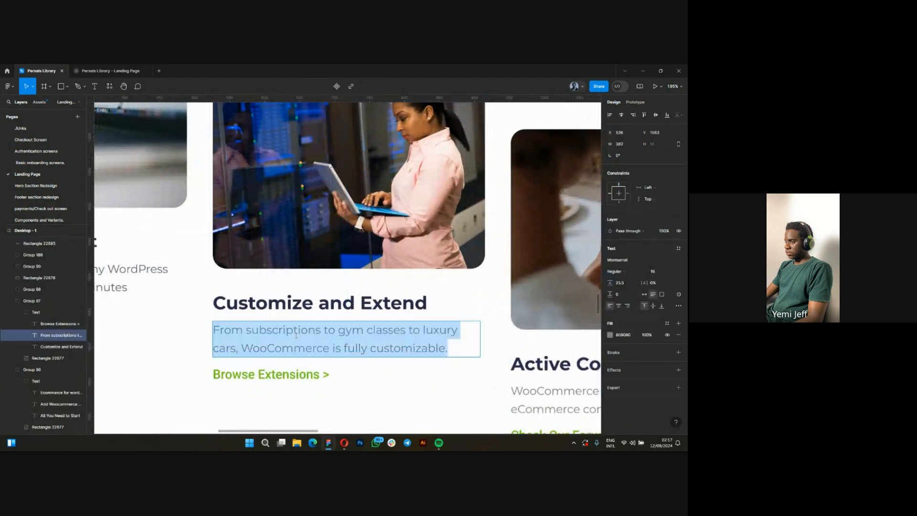
{"action": "scroll", "coordinate": [246, 337], "scroll_direction": "down", "scroll_amount": 3}
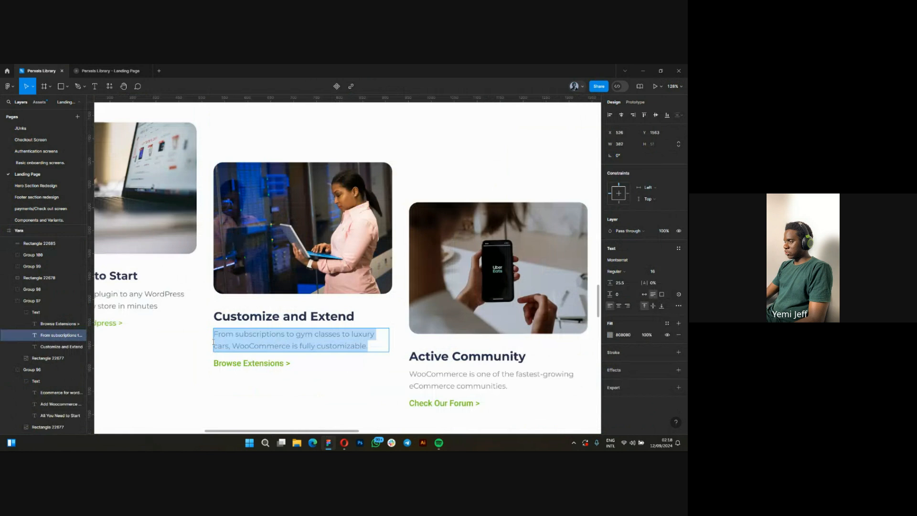
{"action": "scroll", "coordinate": [213, 342], "scroll_direction": "down", "scroll_amount": 5}
{"action": "scroll", "coordinate": [525, 345], "scroll_direction": "up", "scroll_amount": 4}
{"action": "left_click", "coordinate": [504, 344]}
{"action": "key", "text": "ctrl+a"}
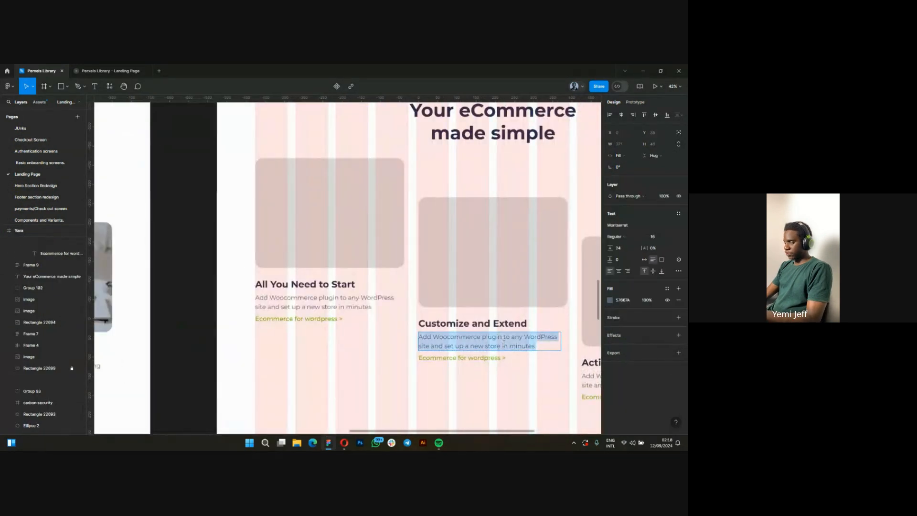
{"action": "key", "text": "ctrl+v"}
{"action": "key", "text": "Escape"}
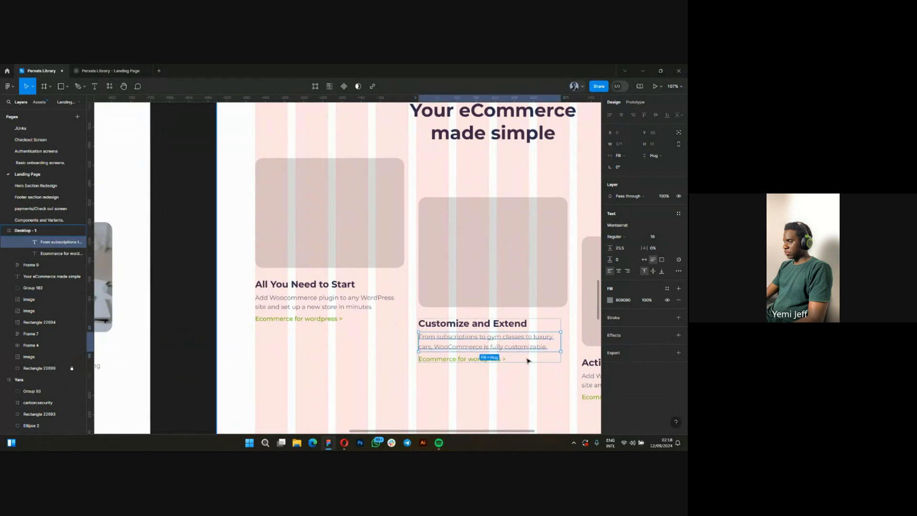
Copy the original middle card's "Browse Extensions >" link text over the link text of the second new card.
{"action": "scroll", "coordinate": [528, 360], "scroll_direction": "up", "scroll_amount": 2}
{"action": "scroll", "coordinate": [472, 349], "scroll_direction": "down", "scroll_amount": 3}
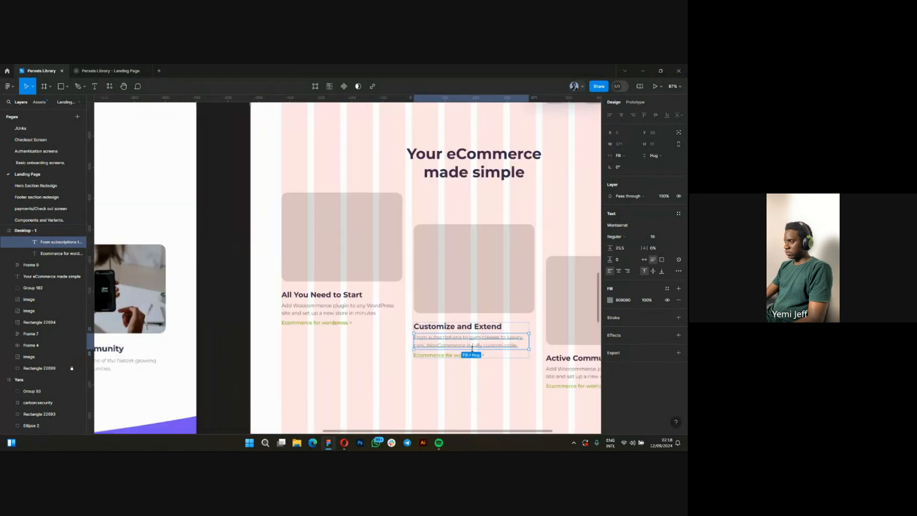
{"action": "scroll", "coordinate": [472, 348], "scroll_direction": "down", "scroll_amount": 3}
{"action": "scroll", "coordinate": [172, 356], "scroll_direction": "up", "scroll_amount": 4}
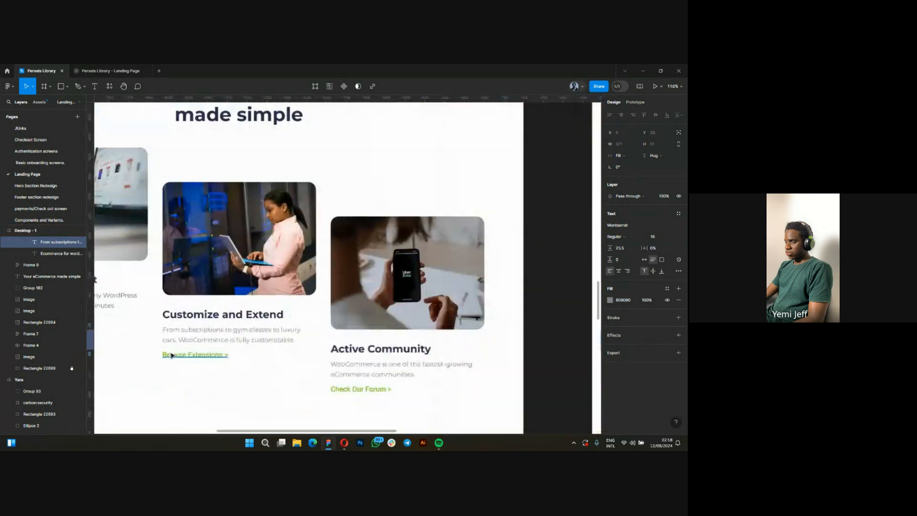
{"action": "scroll", "coordinate": [172, 356], "scroll_direction": "up", "scroll_amount": 2}
{"action": "left_click", "coordinate": [182, 355]}
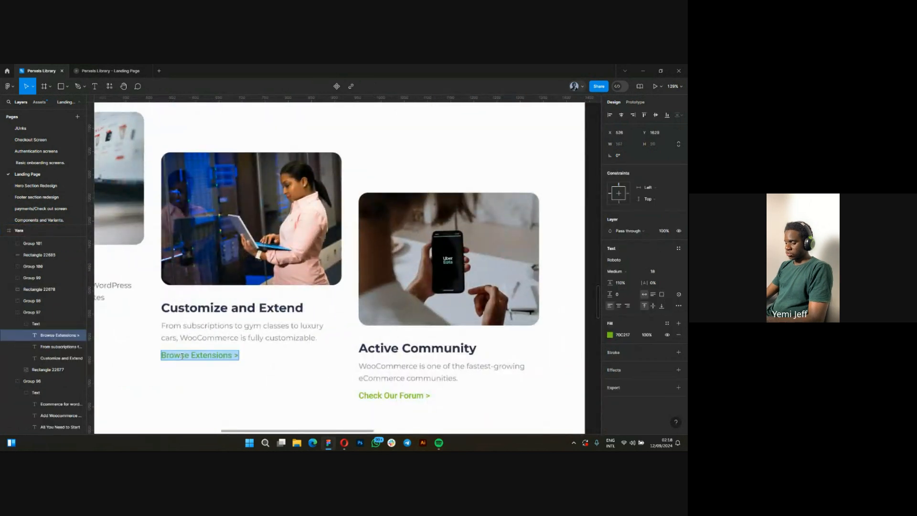
{"action": "scroll", "coordinate": [188, 364], "scroll_direction": "down", "scroll_amount": 4}
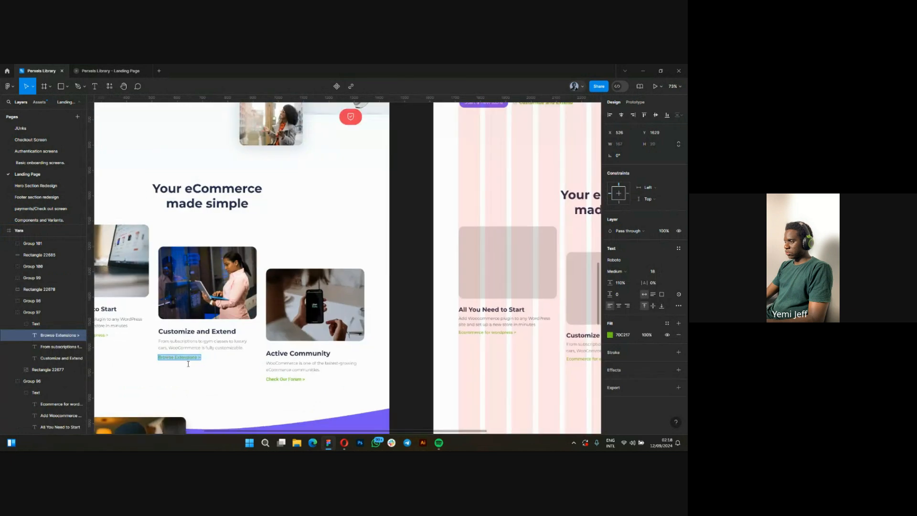
{"action": "scroll", "coordinate": [310, 359], "scroll_direction": "right", "scroll_amount": 3}
{"action": "scroll", "coordinate": [436, 349], "scroll_direction": "up", "scroll_amount": 5}
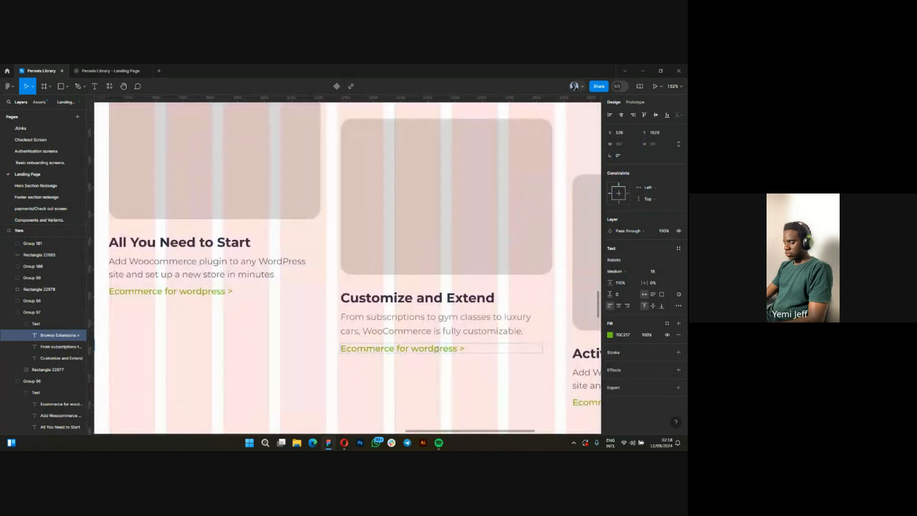
{"action": "double_click", "coordinate": [436, 349]}
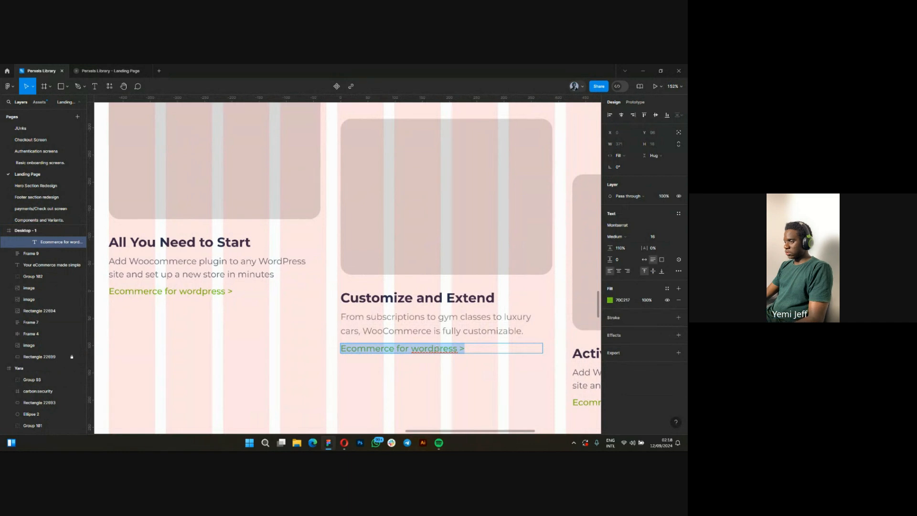
{"action": "type", "text": "Browse Extensions >"}
{"action": "key", "text": "Escape"}
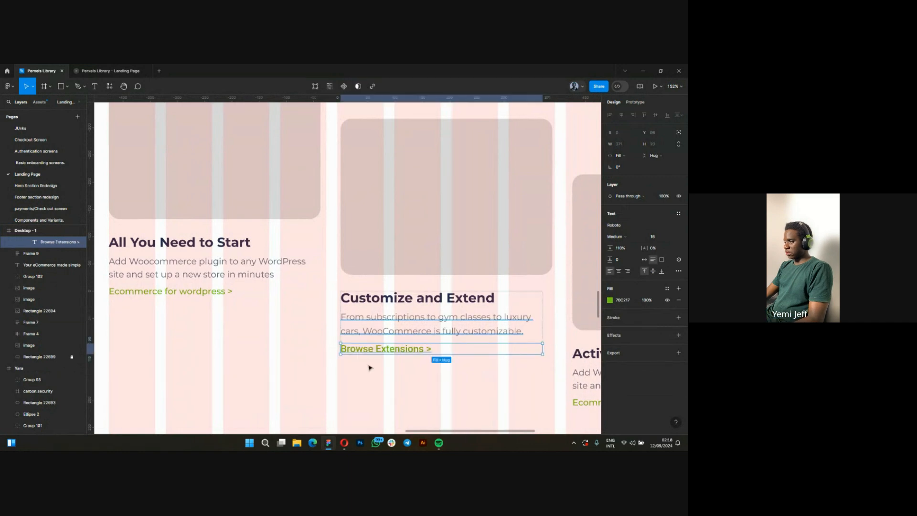
Set the font size of the second new card's "Browse Extensions >" link to 16.
{"action": "left_click", "coordinate": [661, 239]}
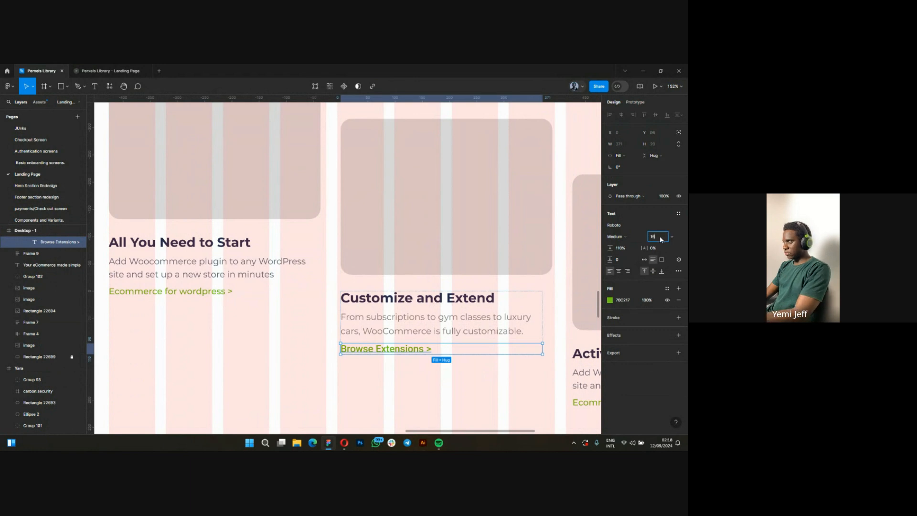
{"action": "type", "text": "16"}
{"action": "key", "text": "Return"}
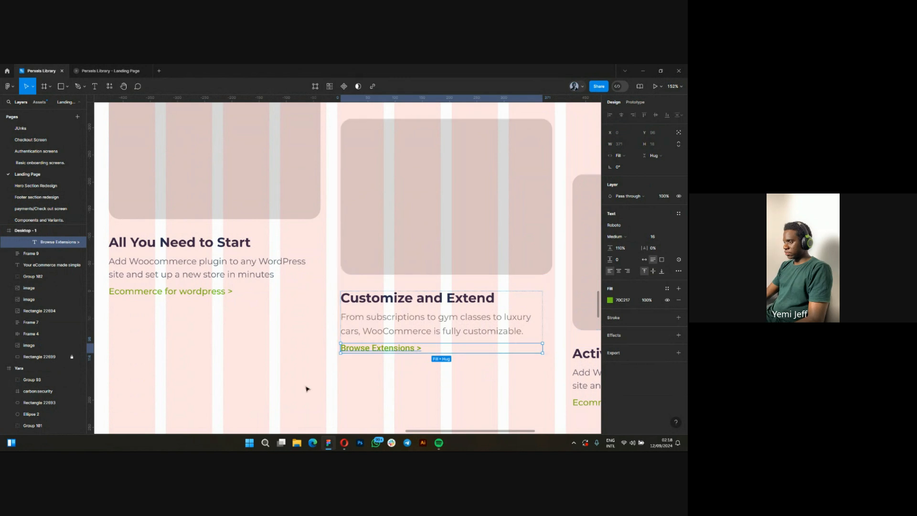
{"action": "left_click", "coordinate": [286, 389]}
{"action": "scroll", "coordinate": [275, 389], "scroll_direction": "down", "scroll_amount": 4}
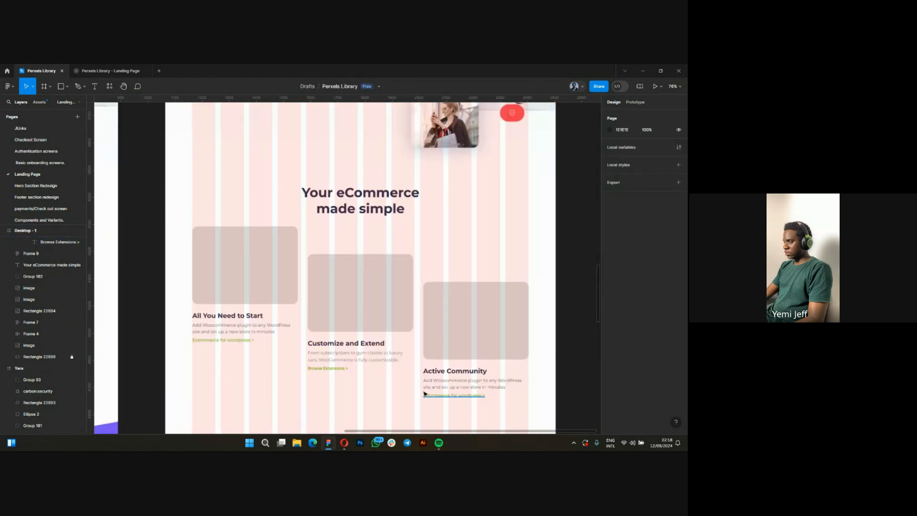
{"action": "left_click", "coordinate": [337, 368]}
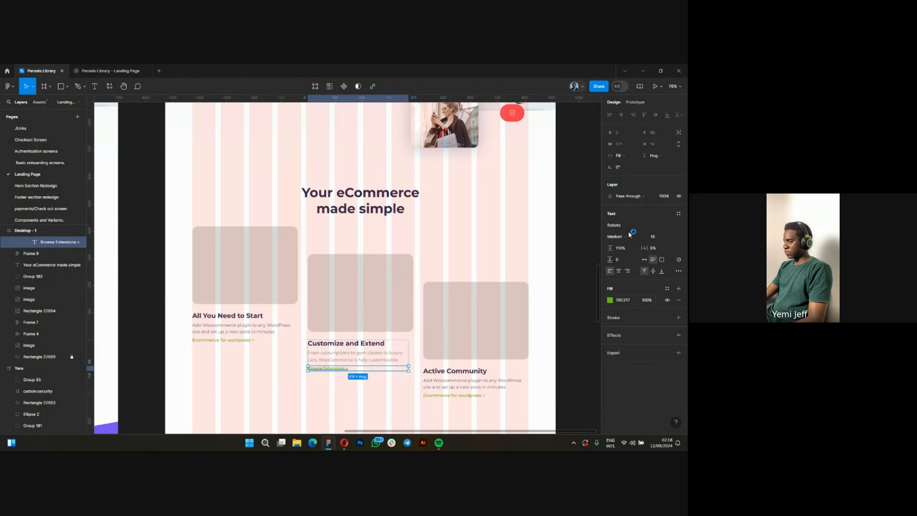
Copy the original third card's description, "WooCommerce is one of the fastest-growing eCommerce communities.", over the third new card's description.
{"action": "scroll", "coordinate": [499, 382], "scroll_direction": "down", "scroll_amount": 4}
{"action": "scroll", "coordinate": [493, 374], "scroll_direction": "down", "scroll_amount": 1}
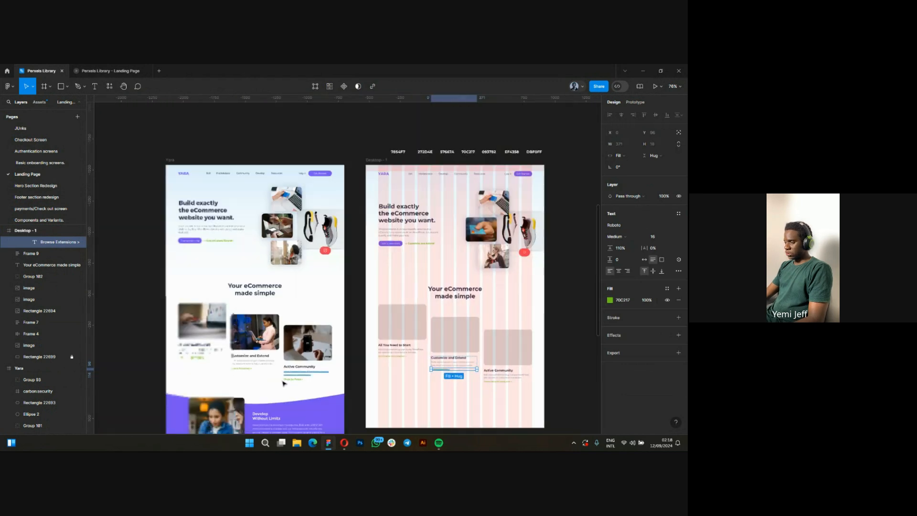
{"action": "scroll", "coordinate": [299, 381], "scroll_direction": "up", "scroll_amount": 5}
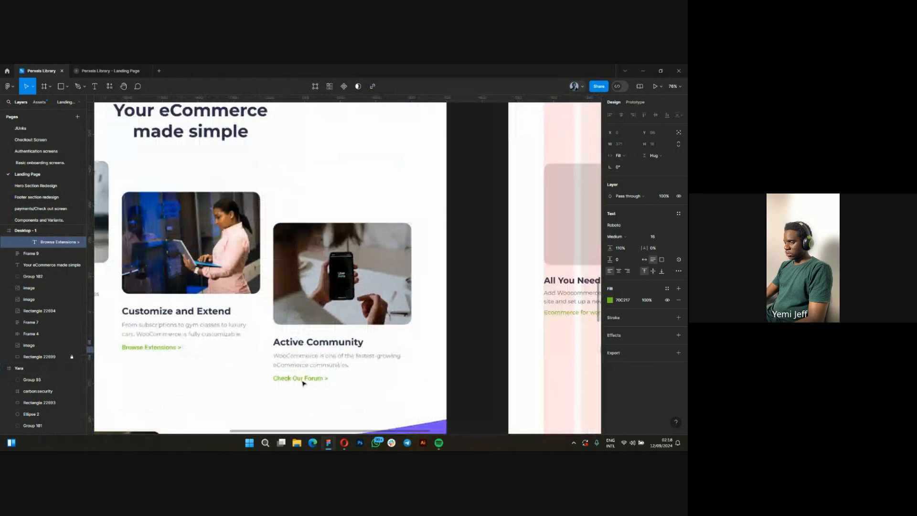
{"action": "scroll", "coordinate": [303, 383], "scroll_direction": "up", "scroll_amount": 3}
{"action": "left_click", "coordinate": [304, 380]}
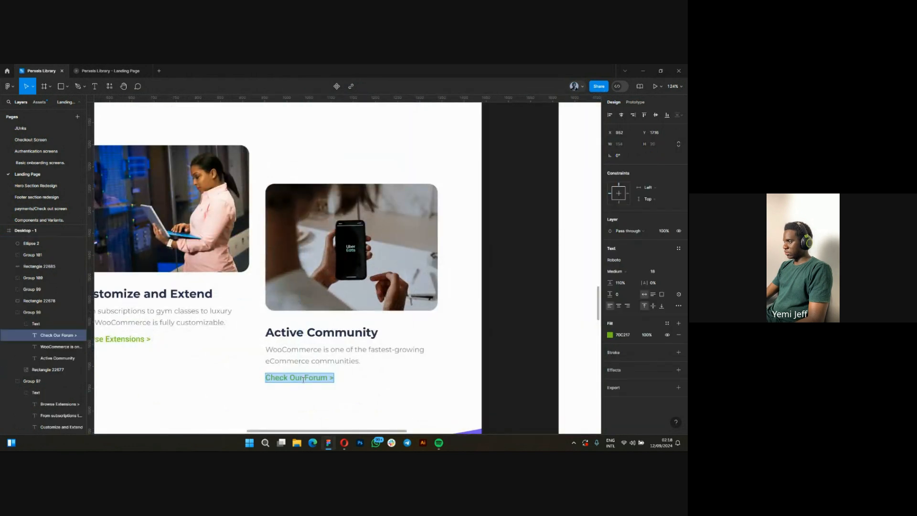
{"action": "left_click", "coordinate": [274, 364]}
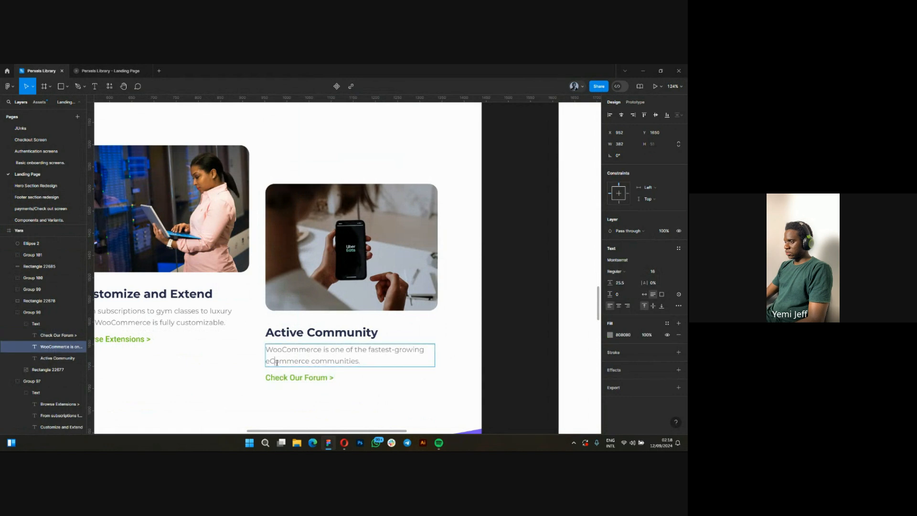
{"action": "double_click", "coordinate": [276, 362]}
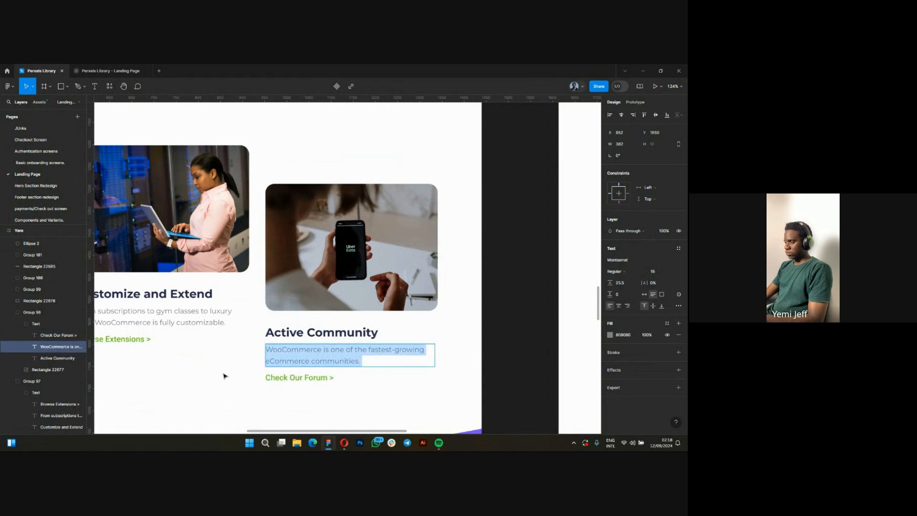
{"action": "scroll", "coordinate": [224, 376], "scroll_direction": "down", "scroll_amount": 6}
{"action": "scroll", "coordinate": [218, 380], "scroll_direction": "right", "scroll_amount": 2}
{"action": "scroll", "coordinate": [454, 381], "scroll_direction": "up", "scroll_amount": 2}
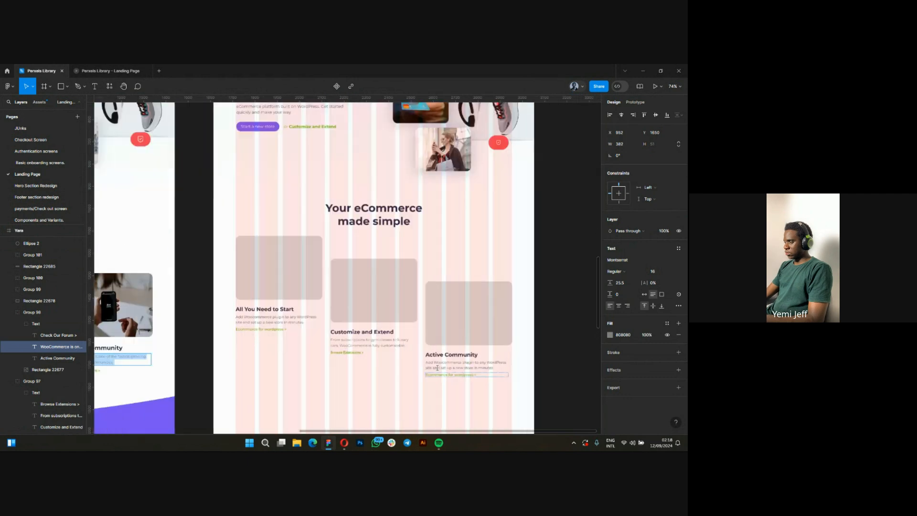
{"action": "left_click", "coordinate": [437, 368]}
{"action": "key", "text": "ctrl+a"}
{"action": "type", "text": "WooCommerce is one of the fastest-growing eCommerce communities."}
Set the font of the second new card's "Browse Extensions >" link to Montserrat.
{"action": "scroll", "coordinate": [452, 372], "scroll_direction": "up", "scroll_amount": 1}
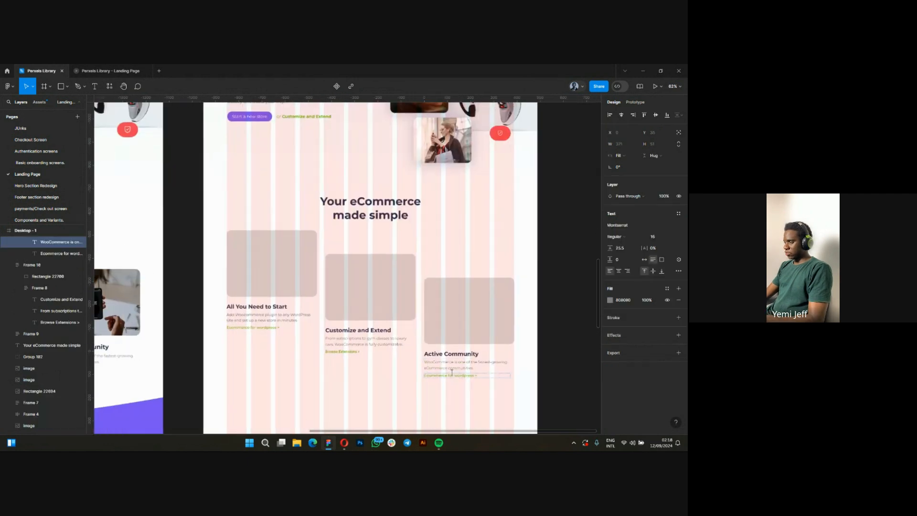
{"action": "scroll", "coordinate": [452, 372], "scroll_direction": "up", "scroll_amount": 2}
{"action": "left_click", "coordinate": [321, 346]}
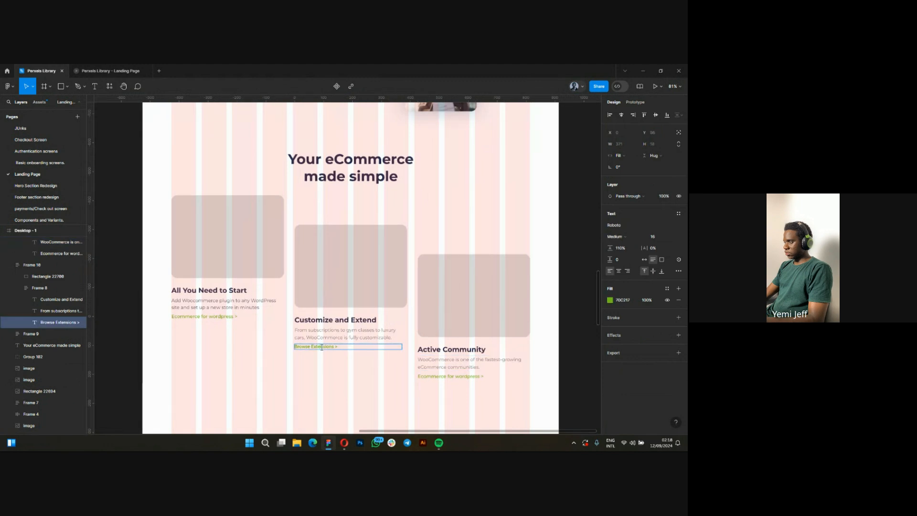
{"action": "key", "text": "Return"}
{"action": "left_click", "coordinate": [624, 227]}
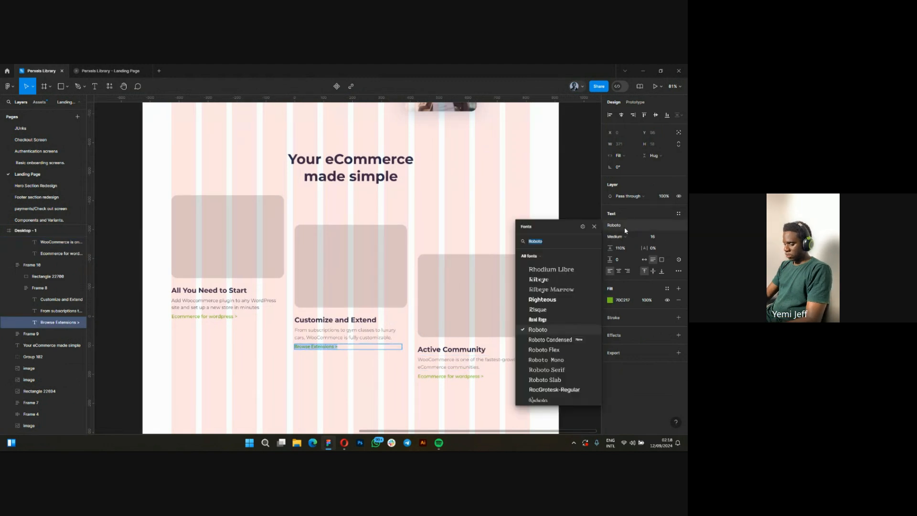
{"action": "type", "text": "ma"}
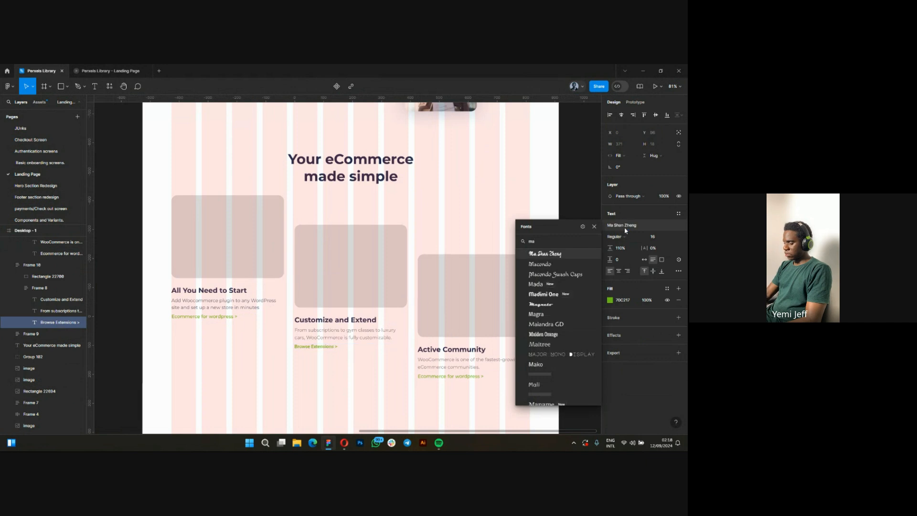
{"action": "key", "text": "BackSpace"}
{"action": "type", "text": "int"}
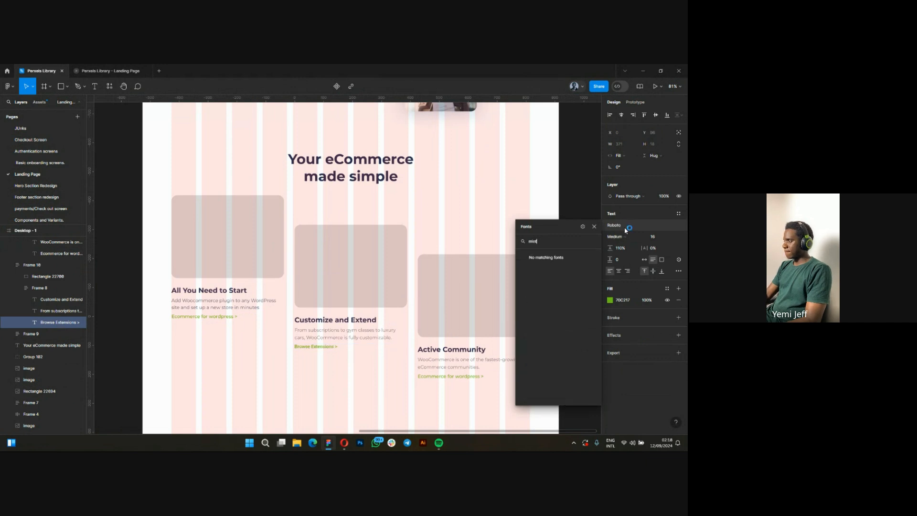
{"action": "key", "text": "BackSpace"}
{"action": "key", "text": "BackSpace"}
{"action": "key", "text": "BackSpace"}
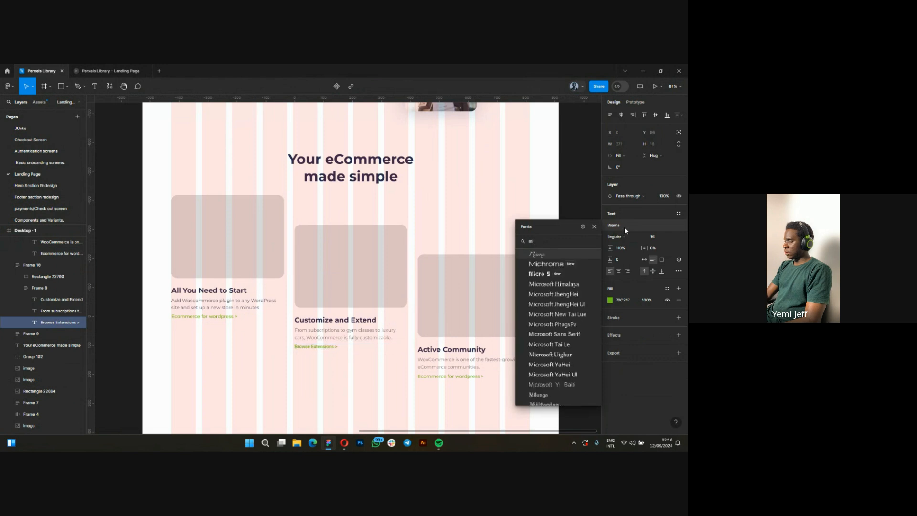
{"action": "type", "text": "ont"}
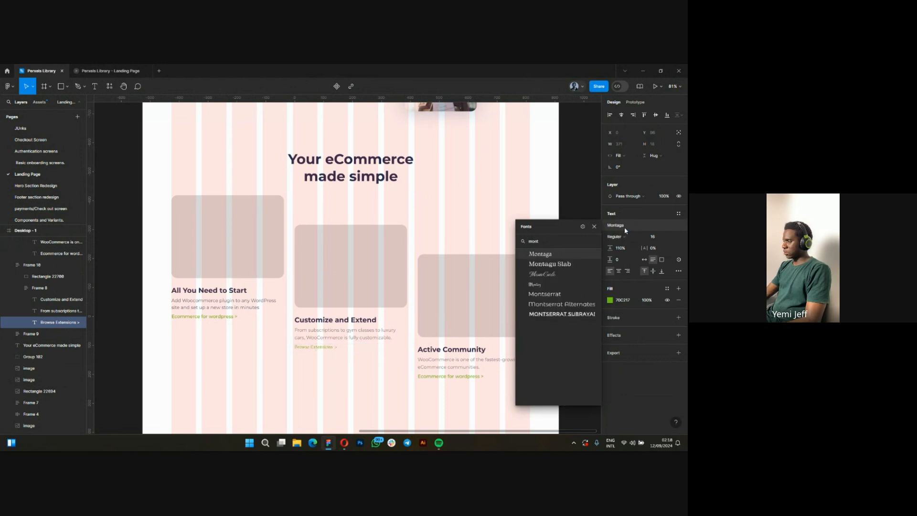
{"action": "left_click", "coordinate": [553, 295]}
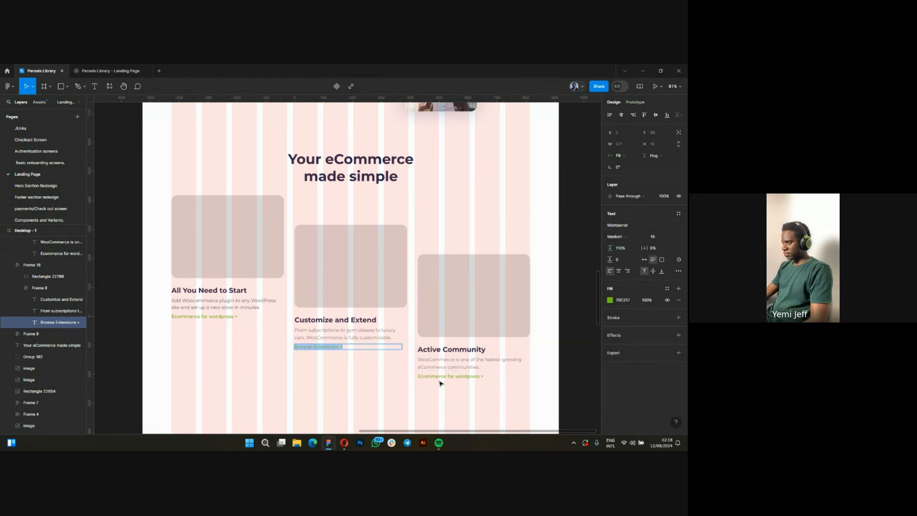
Replace the link text under the new "Active Community" card's description with "Check Forum >".
{"action": "left_click", "coordinate": [440, 378]}
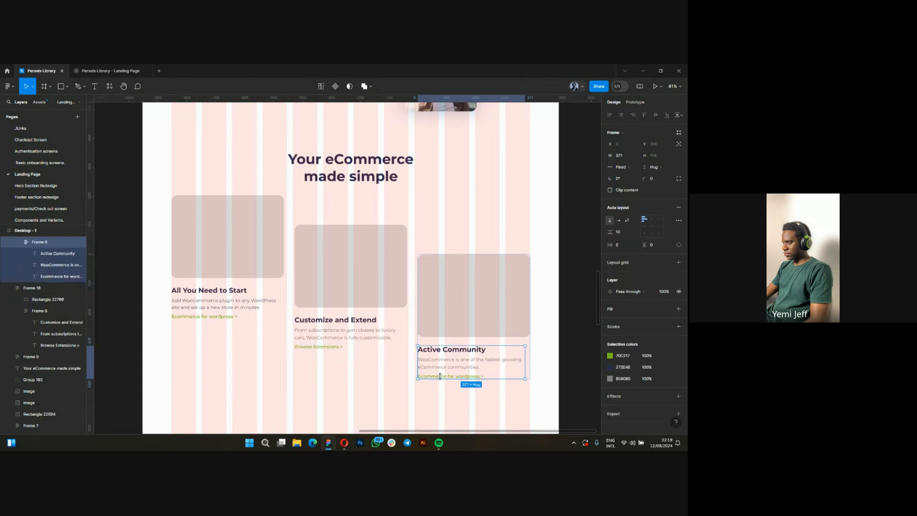
{"action": "double_click", "coordinate": [474, 378]}
{"action": "scroll", "coordinate": [474, 378], "scroll_direction": "up", "scroll_amount": 5}
{"action": "type", "text": "C"}
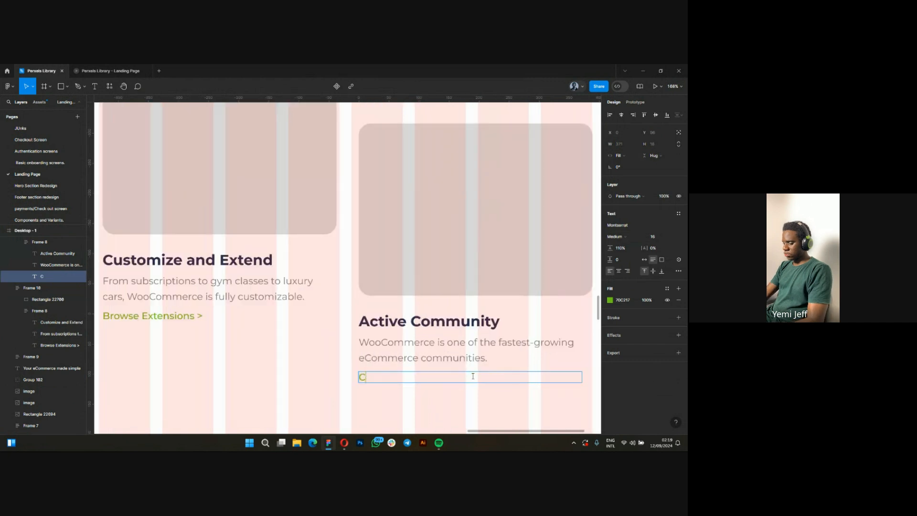
{"action": "type", "text": "heck "}
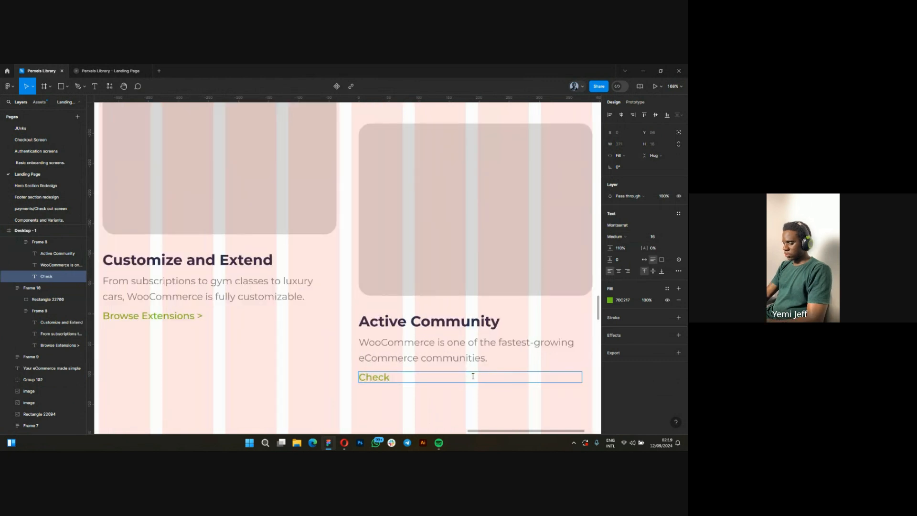
{"action": "type", "text": "Forum"}
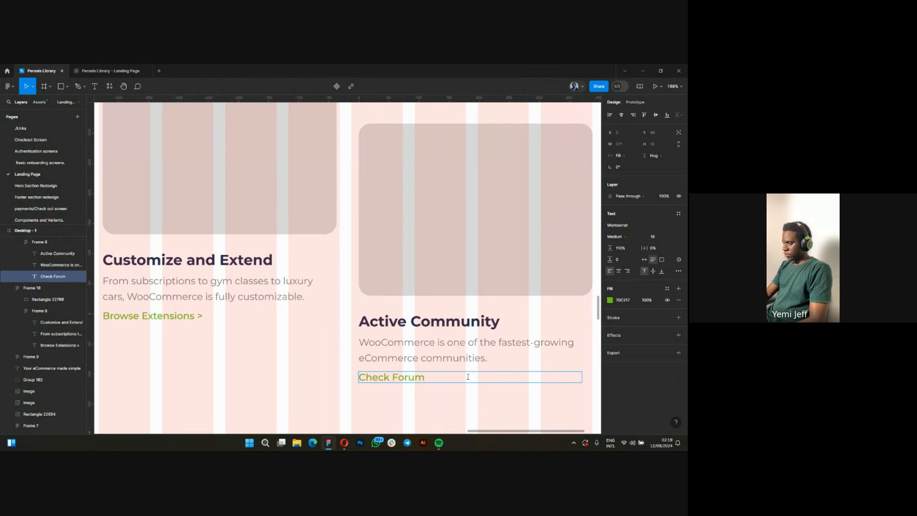
{"action": "type", "text": "."}
{"action": "key", "text": "BackSpace"}
{"action": "type", "text": ">"}
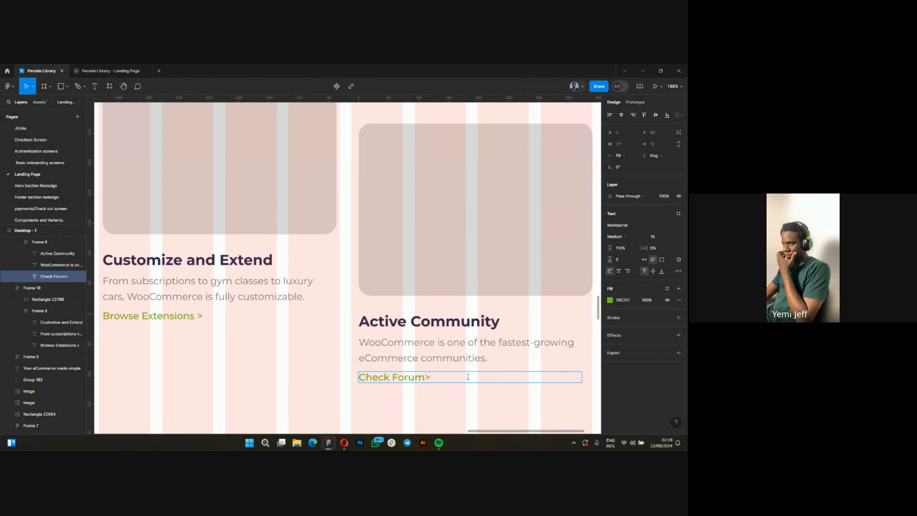
{"action": "key", "text": "Left"}
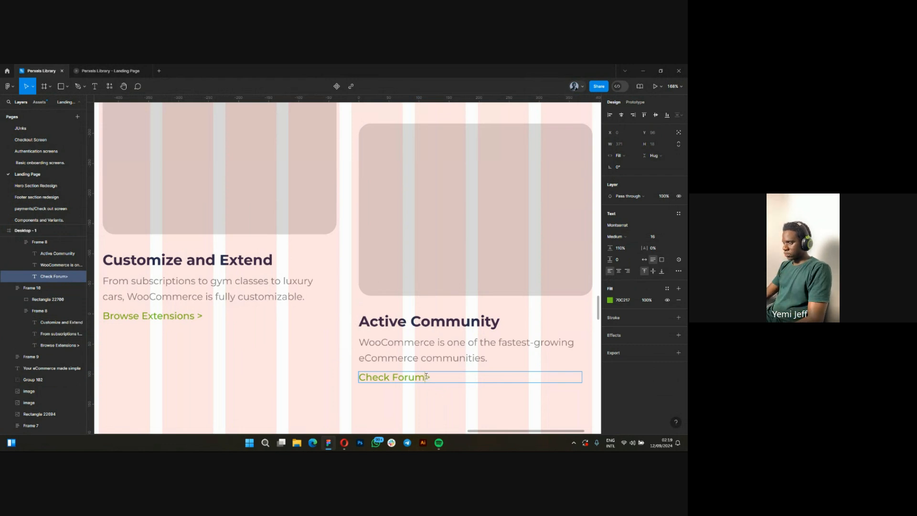
{"action": "key", "text": "Escape"}
Check the original third card's link and insert "Our" in the new card's link so it reads "Check Our Forum >".
{"action": "scroll", "coordinate": [459, 332], "scroll_direction": "down", "scroll_amount": 6}
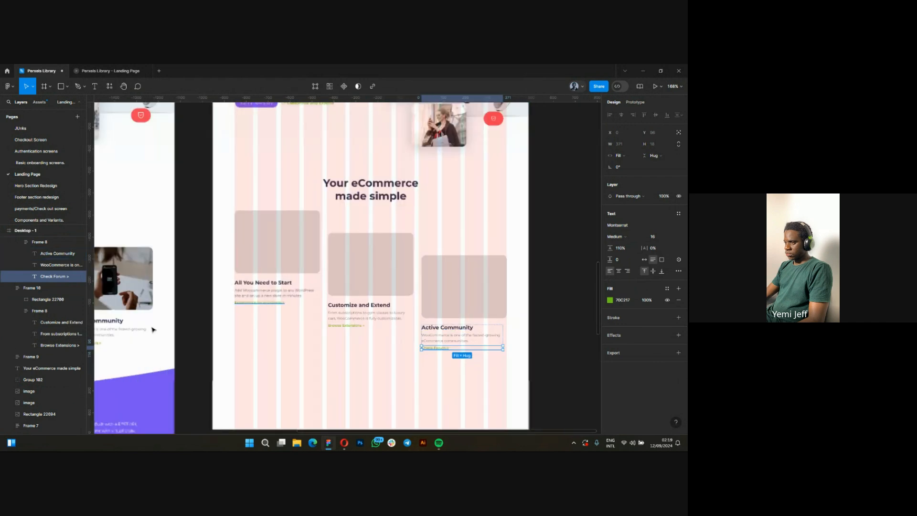
{"action": "scroll", "coordinate": [444, 312], "scroll_direction": "down", "scroll_amount": 1}
{"action": "scroll", "coordinate": [146, 355], "scroll_direction": "up", "scroll_amount": 3}
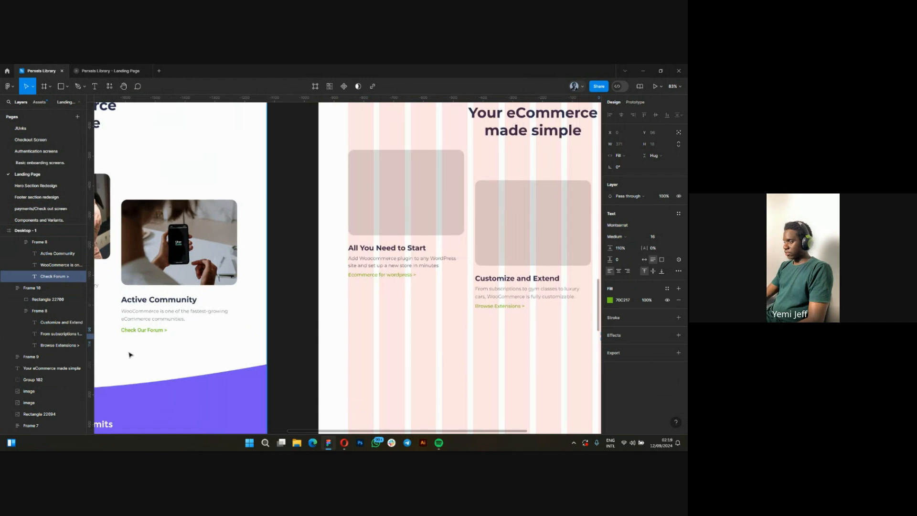
{"action": "scroll", "coordinate": [129, 354], "scroll_direction": "down", "scroll_amount": 3}
{"action": "scroll", "coordinate": [325, 372], "scroll_direction": "down", "scroll_amount": 1}
{"action": "scroll", "coordinate": [364, 371], "scroll_direction": "right", "scroll_amount": 1}
{"action": "scroll", "coordinate": [476, 345], "scroll_direction": "up", "scroll_amount": 2}
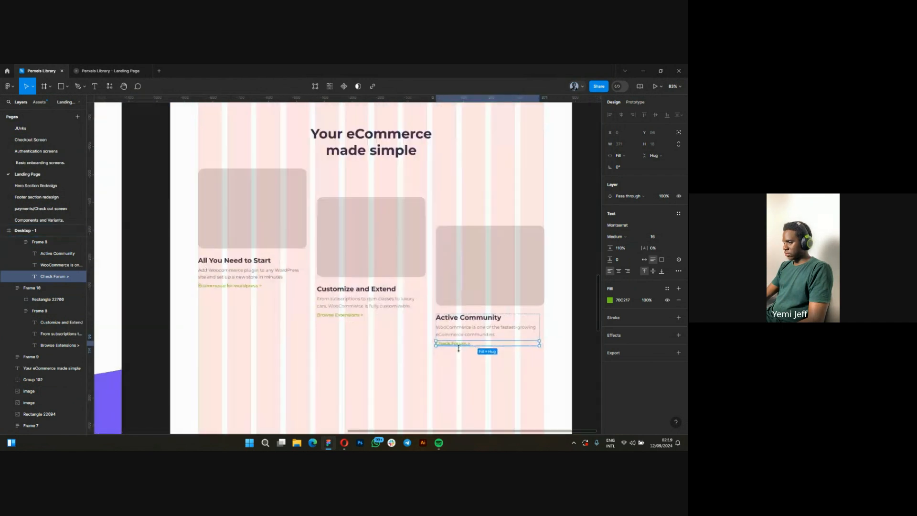
{"action": "scroll", "coordinate": [458, 348], "scroll_direction": "up", "scroll_amount": 3}
{"action": "double_click", "coordinate": [449, 342]}
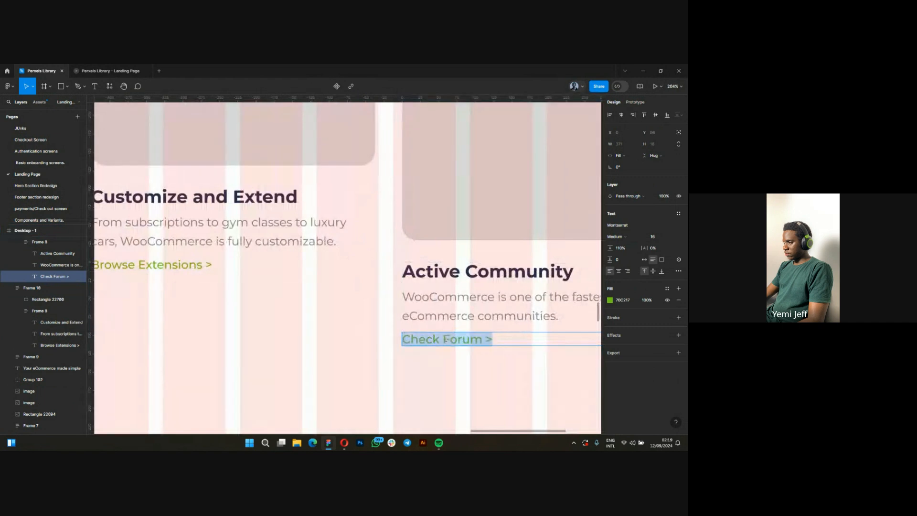
{"action": "left_click", "coordinate": [443, 340]}
{"action": "type", "text": "ou"}
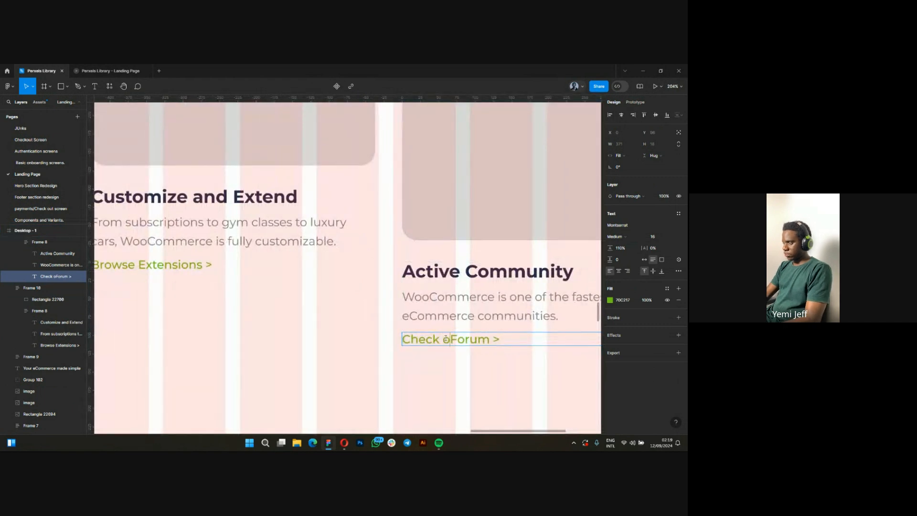
{"action": "key", "text": "BackSpace"}
{"action": "key", "text": "BackSpace"}
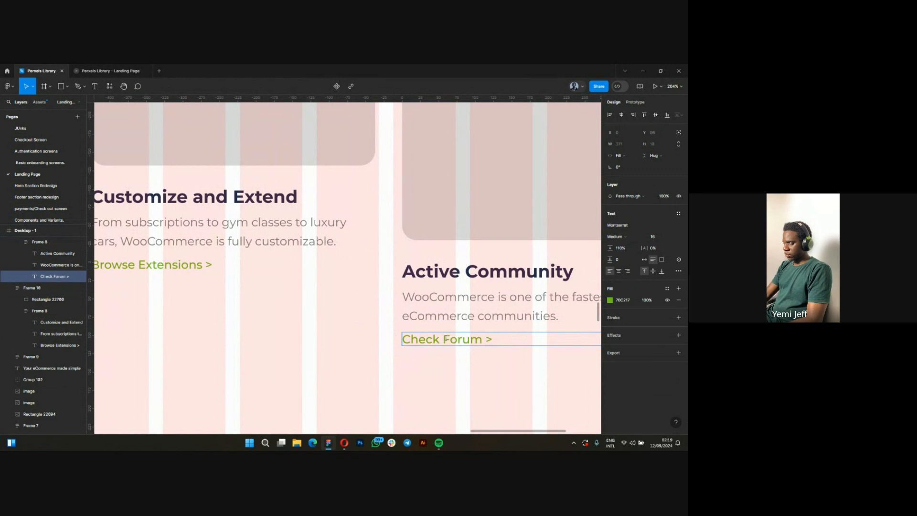
{"action": "type", "text": "Our"}
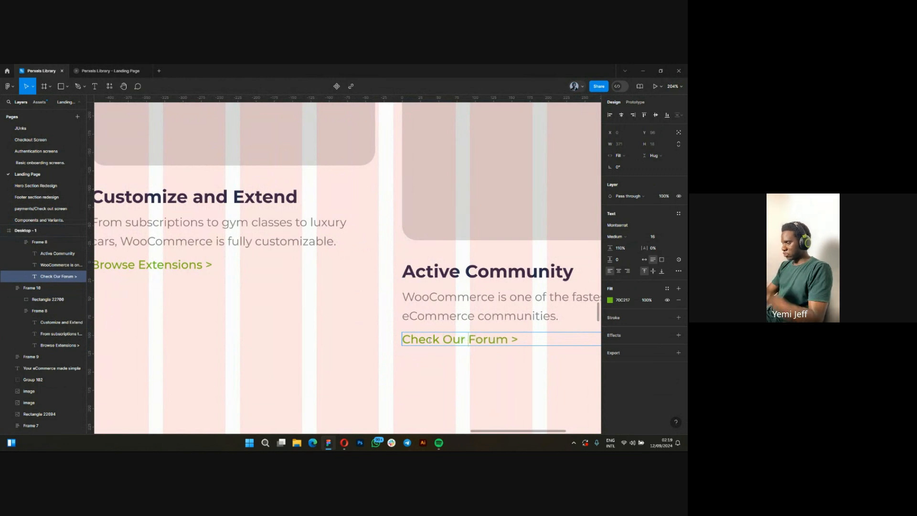
{"action": "key", "text": "Escape"}
Switch to Pexels in the Opera browser, close the open sneaker photo and search the photos for "online shopping".
{"action": "scroll", "coordinate": [370, 318], "scroll_direction": "down", "scroll_amount": 5}
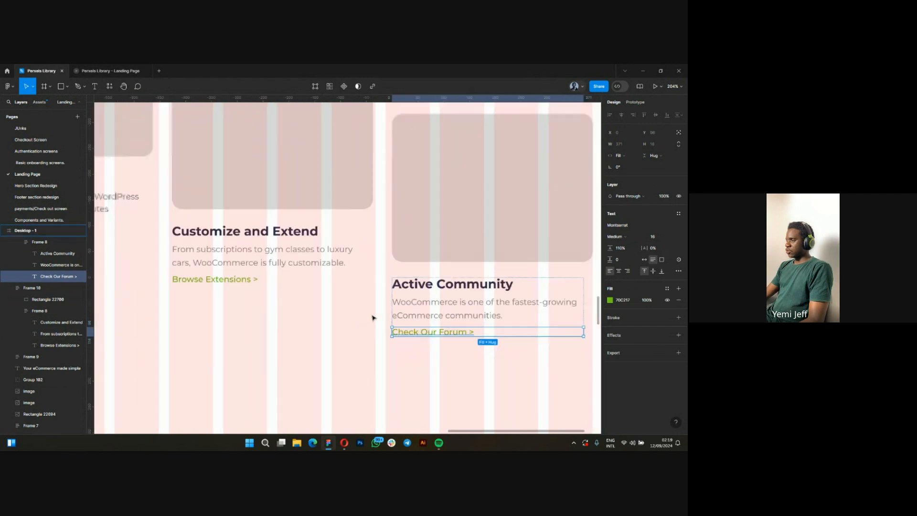
{"action": "scroll", "coordinate": [373, 317], "scroll_direction": "down", "scroll_amount": 5}
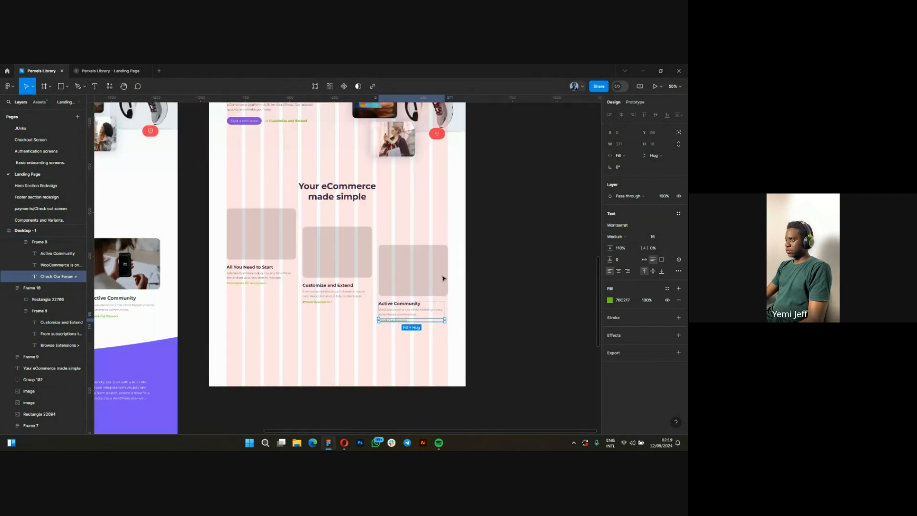
{"action": "scroll", "coordinate": [459, 273], "scroll_direction": "down", "scroll_amount": 1}
{"action": "scroll", "coordinate": [501, 267], "scroll_direction": "down", "scroll_amount": 2}
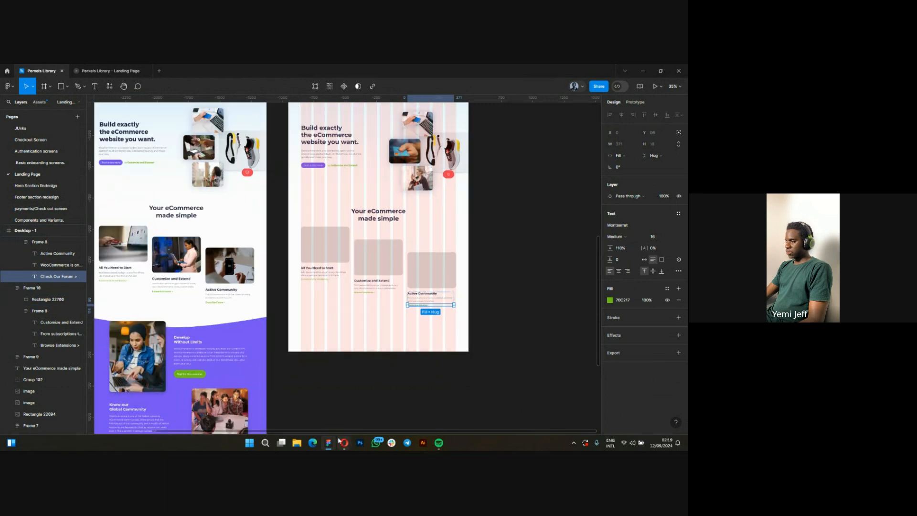
{"action": "mouse_move", "coordinate": [344, 442]}
{"action": "left_click", "coordinate": [274, 406]}
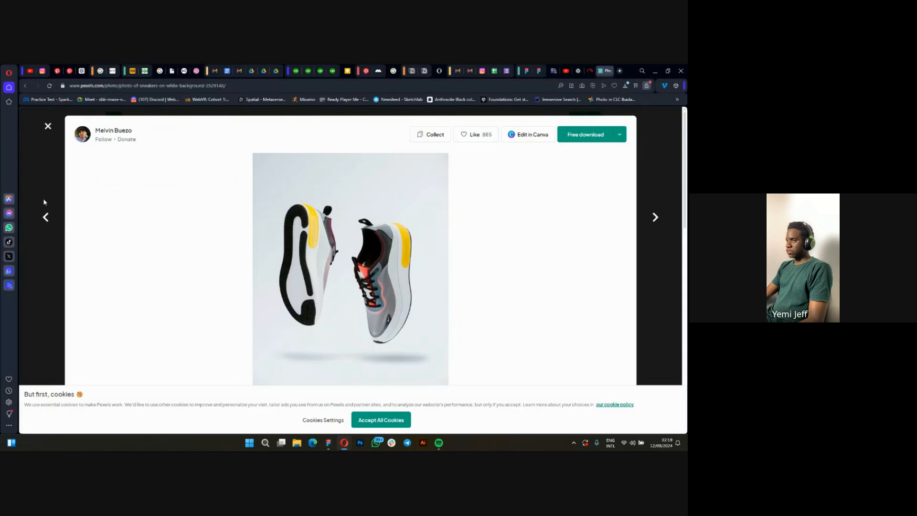
{"action": "left_click", "coordinate": [47, 126]}
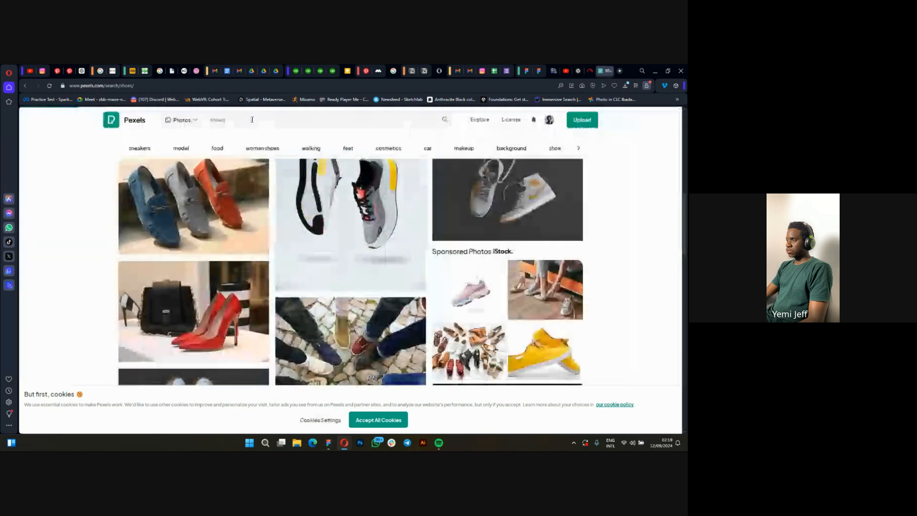
{"action": "left_click", "coordinate": [255, 121]}
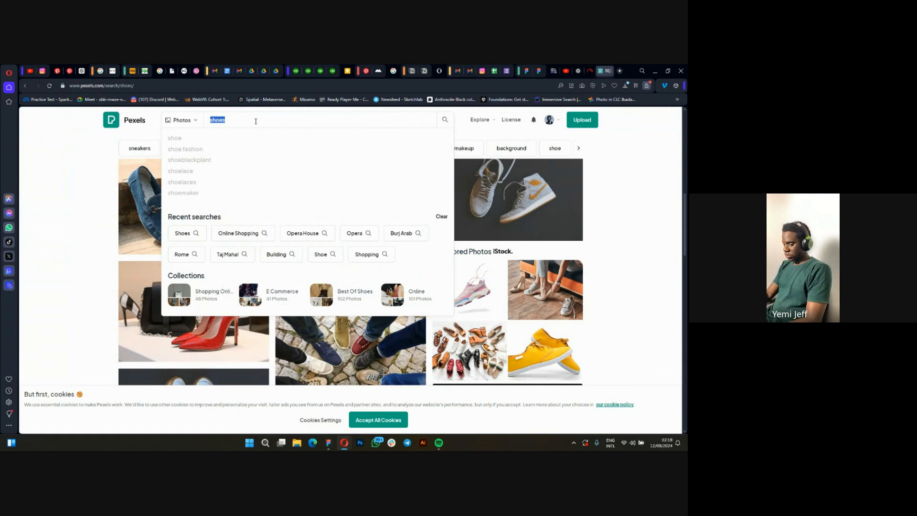
{"action": "type", "text": "onlime"}
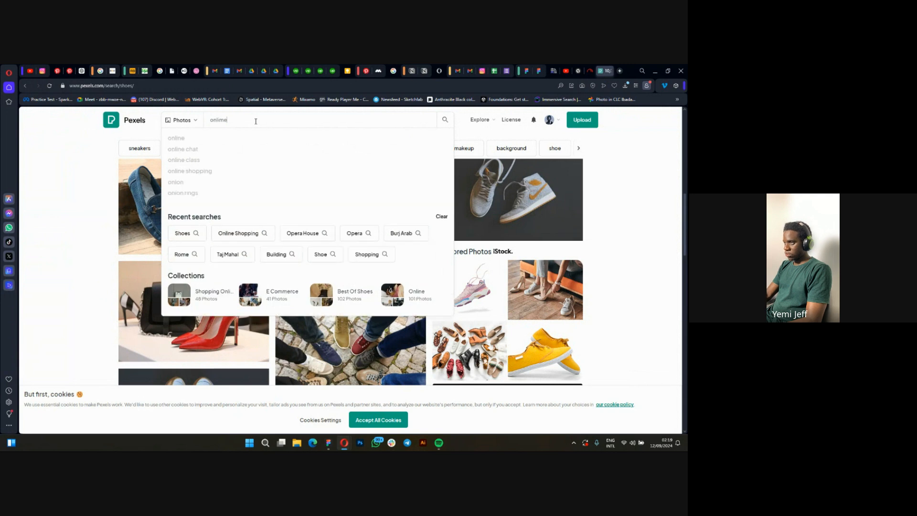
{"action": "key", "text": "BackSpace"}
{"action": "key", "text": "BackSpace"}
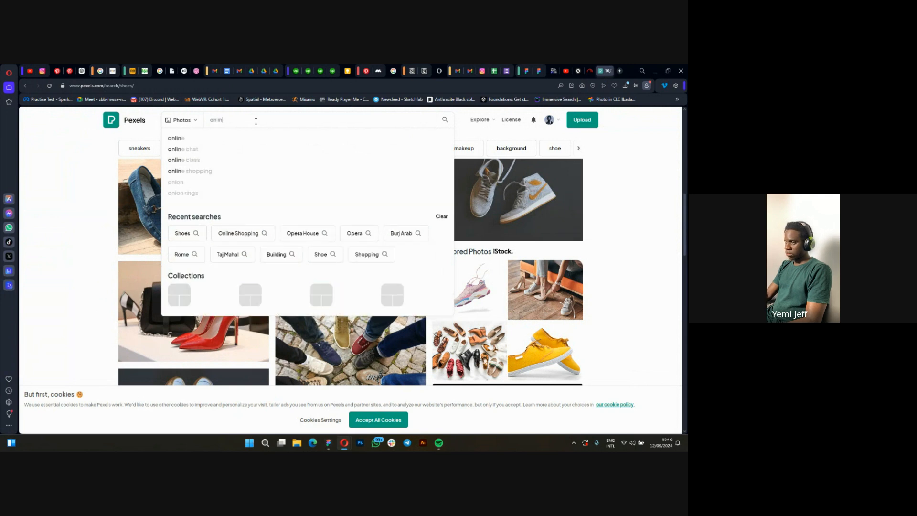
{"action": "type", "text": "ne sh"}
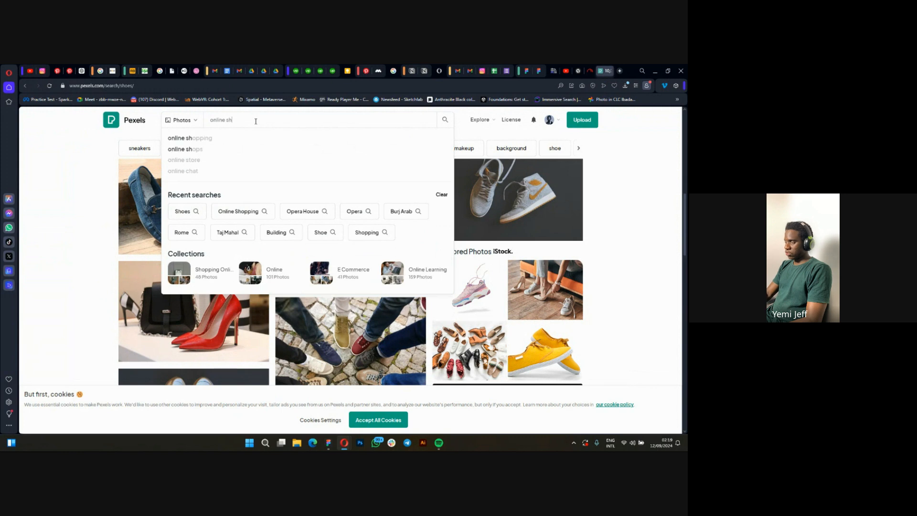
{"action": "type", "text": "opping"}
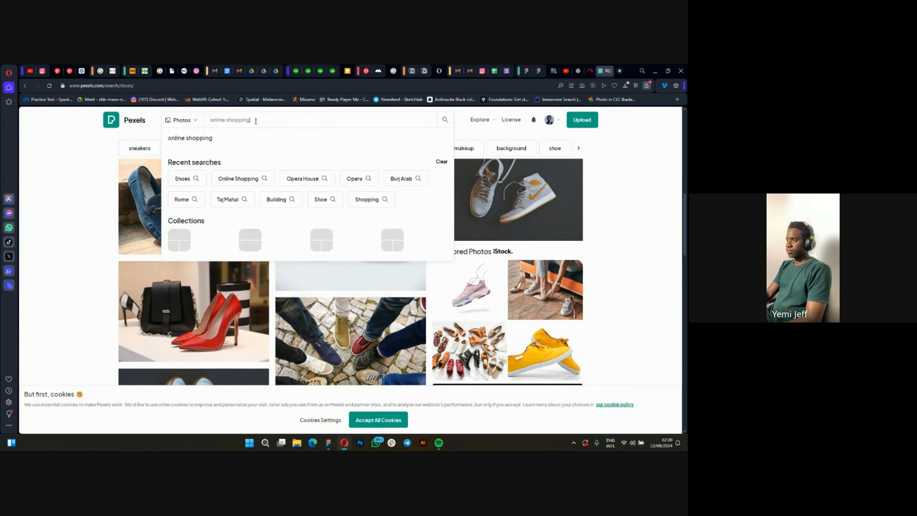
{"action": "key", "text": "Return"}
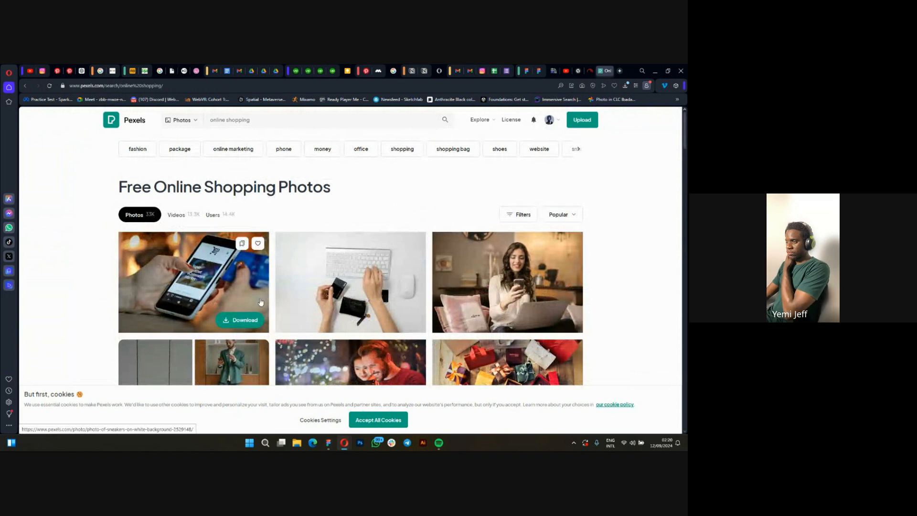
Browse the online shopping photos and open the one of a hand holding a red card beside a laptop.
{"action": "scroll", "coordinate": [260, 302], "scroll_direction": "down", "scroll_amount": 15}
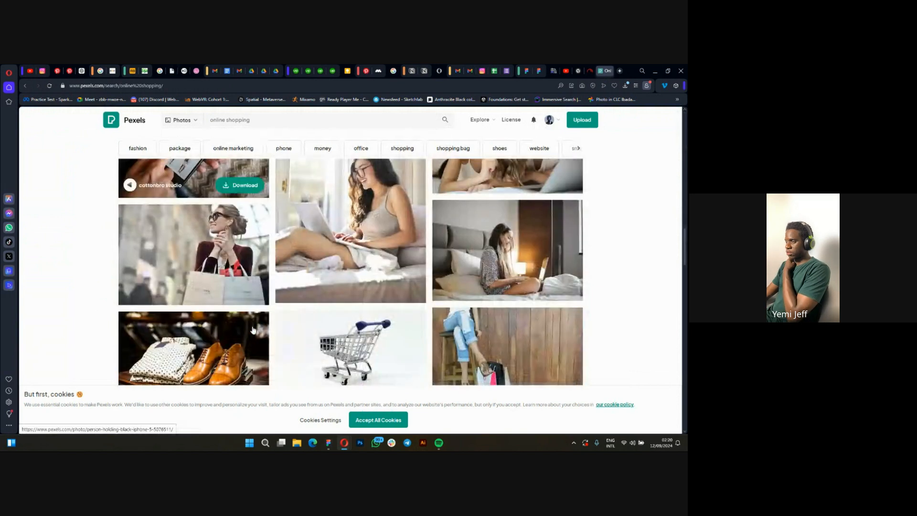
{"action": "scroll", "coordinate": [253, 328], "scroll_direction": "up", "scroll_amount": 5}
{"action": "scroll", "coordinate": [203, 255], "scroll_direction": "down", "scroll_amount": 2}
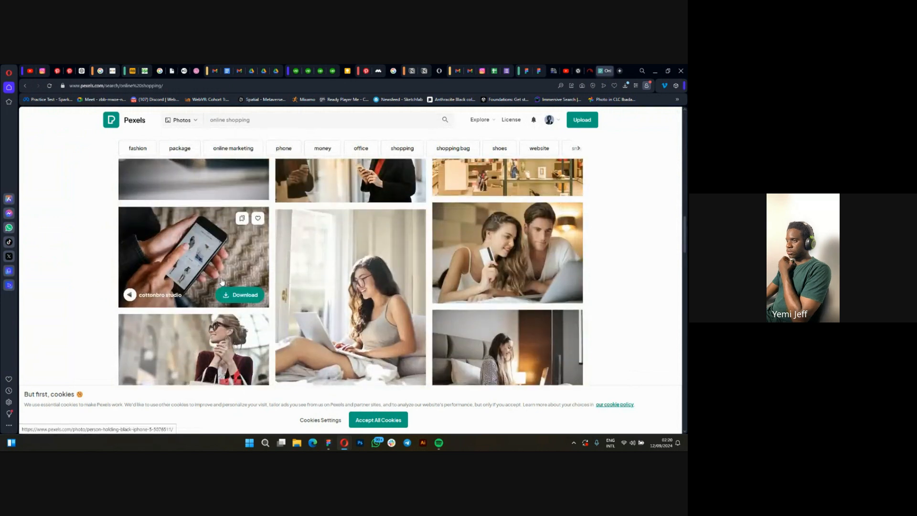
{"action": "scroll", "coordinate": [201, 254], "scroll_direction": "up", "scroll_amount": 3}
{"action": "left_click", "coordinate": [202, 253]}
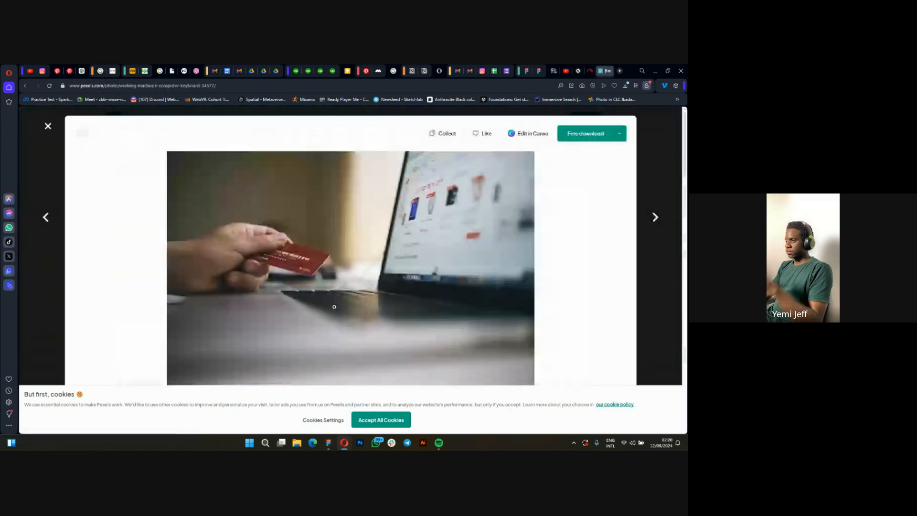
Copy the red card and laptop photo, switch to Figma and paste it into the "All You Need to Start" card's image placeholder.
{"action": "right_click", "coordinate": [337, 257]}
{"action": "left_click", "coordinate": [371, 288]}
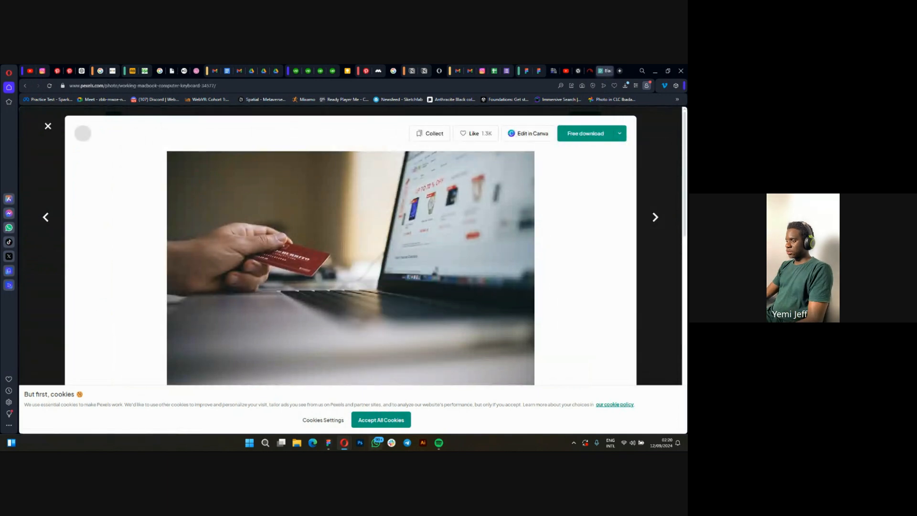
{"action": "left_click", "coordinate": [327, 445]}
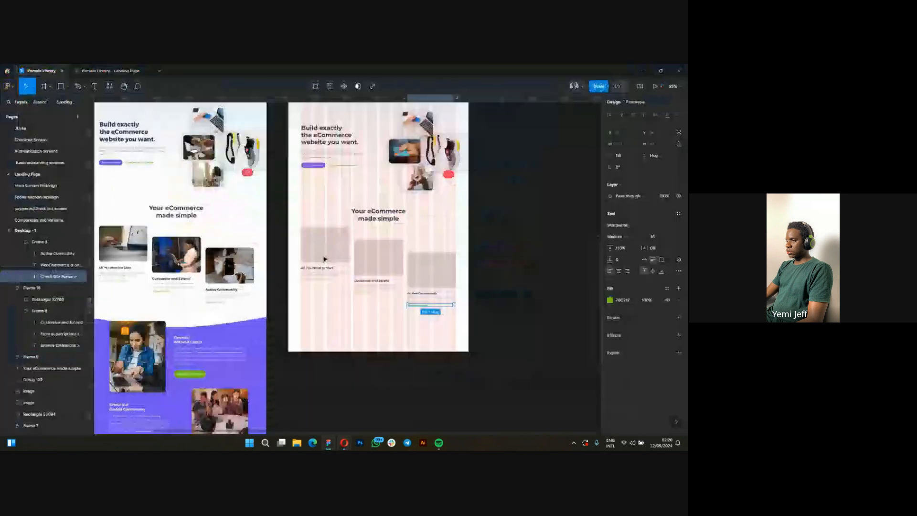
{"action": "scroll", "coordinate": [327, 247], "scroll_direction": "up", "scroll_amount": 5}
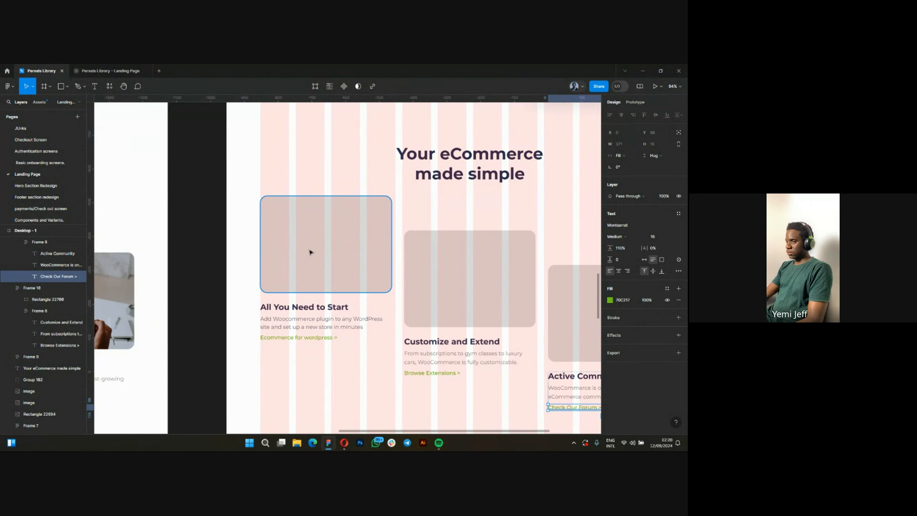
{"action": "left_click", "coordinate": [336, 245]}
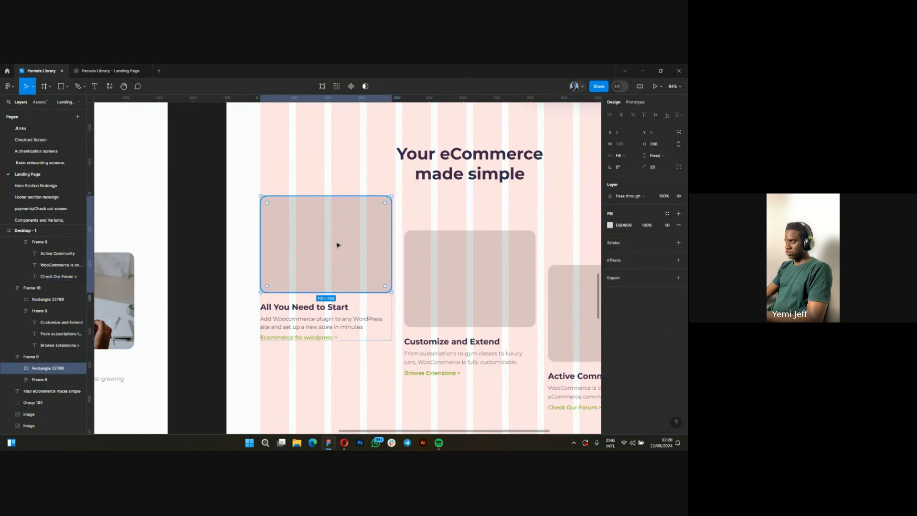
{"action": "key", "text": "ctrl+v"}
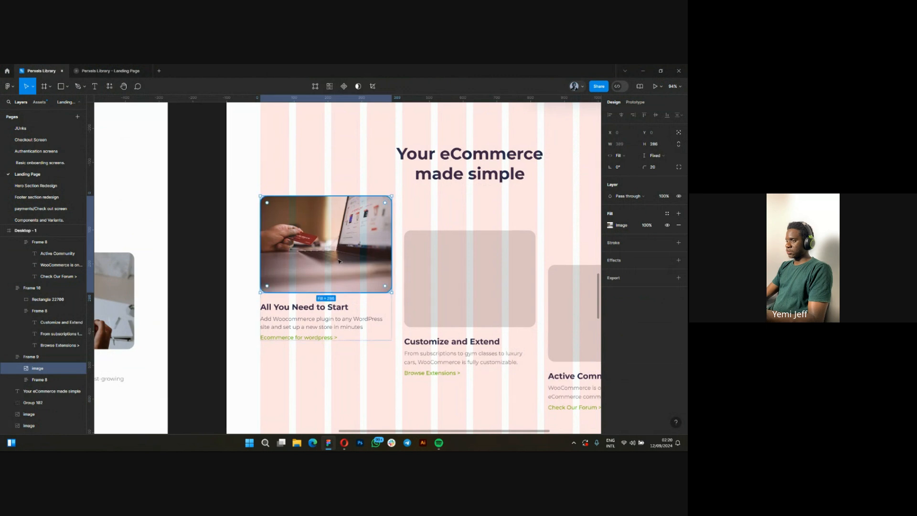
Check the original "Customize and Extend" card's photo, switch back to Pexels in Opera and close the open photo.
{"action": "scroll", "coordinate": [452, 261], "scroll_direction": "down", "scroll_amount": 5}
{"action": "scroll", "coordinate": [452, 262], "scroll_direction": "down", "scroll_amount": 2}
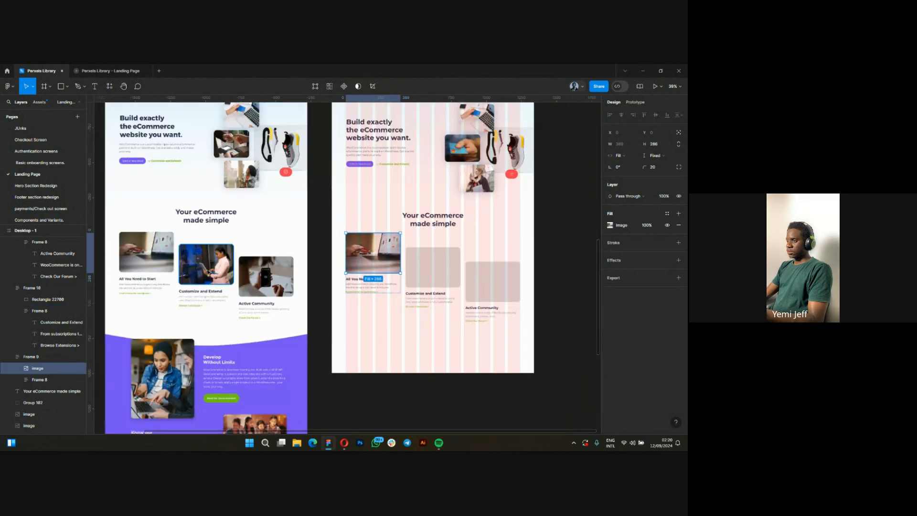
{"action": "scroll", "coordinate": [191, 261], "scroll_direction": "up", "scroll_amount": 1}
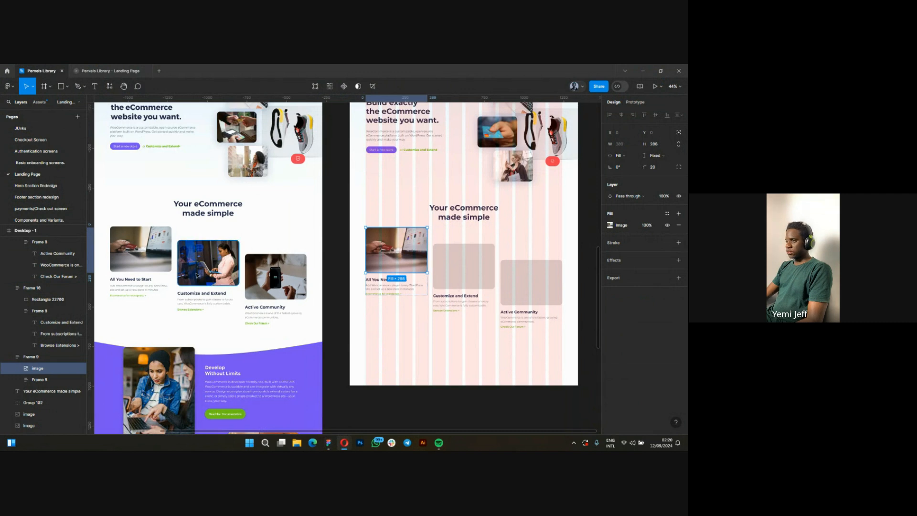
{"action": "scroll", "coordinate": [197, 275], "scroll_direction": "up", "scroll_amount": 1}
{"action": "scroll", "coordinate": [198, 276], "scroll_direction": "up", "scroll_amount": 3}
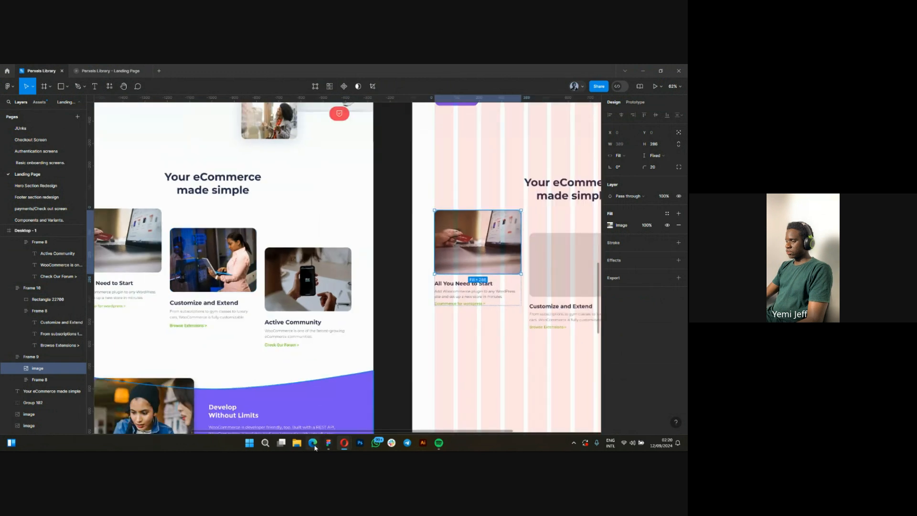
{"action": "left_click", "coordinate": [343, 446]}
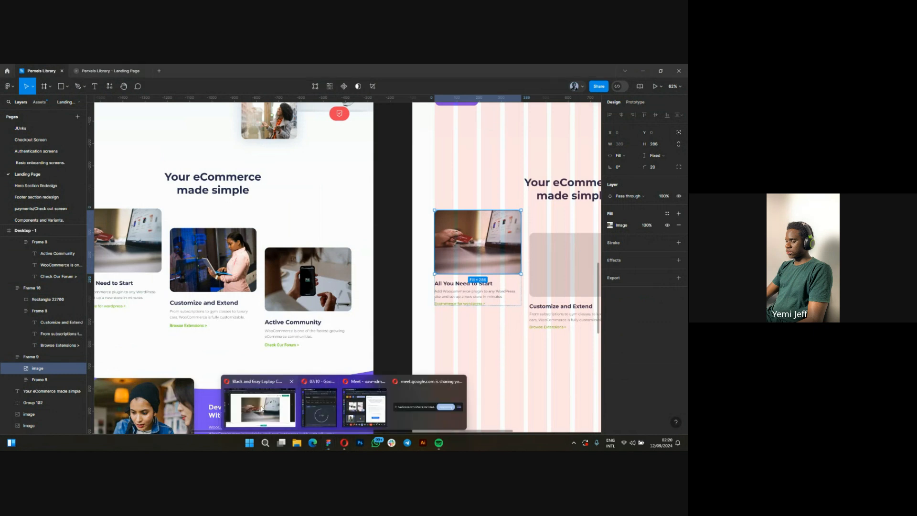
{"action": "left_click", "coordinate": [260, 410]}
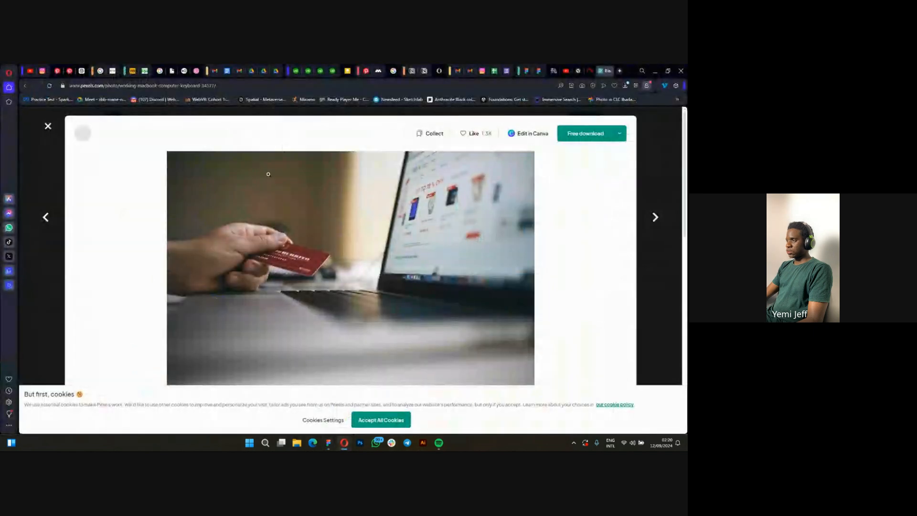
{"action": "left_click", "coordinate": [47, 127]}
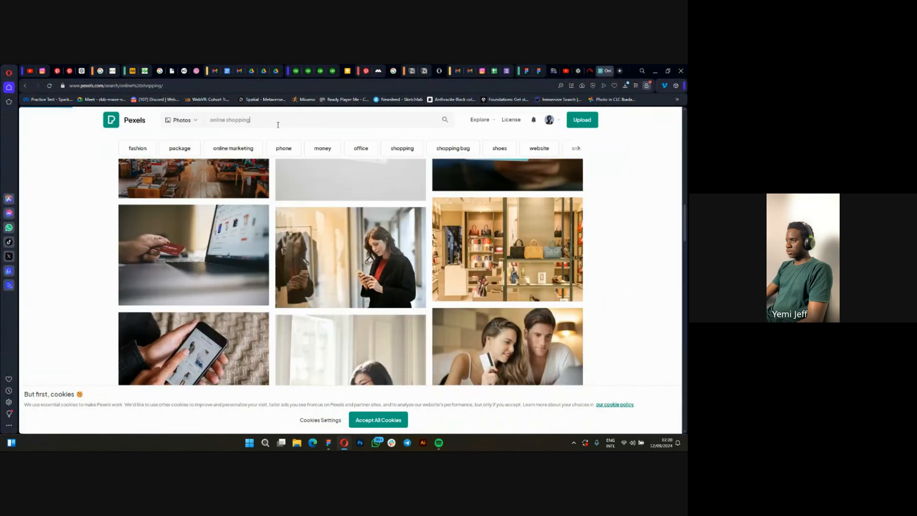
Search the Pexels photos for "tech girl" and look through the results for a picture for the second card.
{"action": "left_click", "coordinate": [277, 122]}
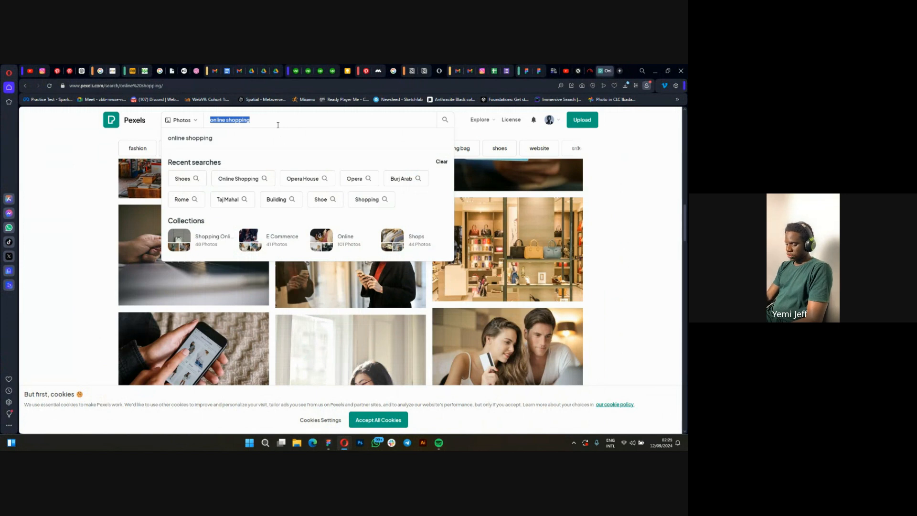
{"action": "type", "text": "cy"}
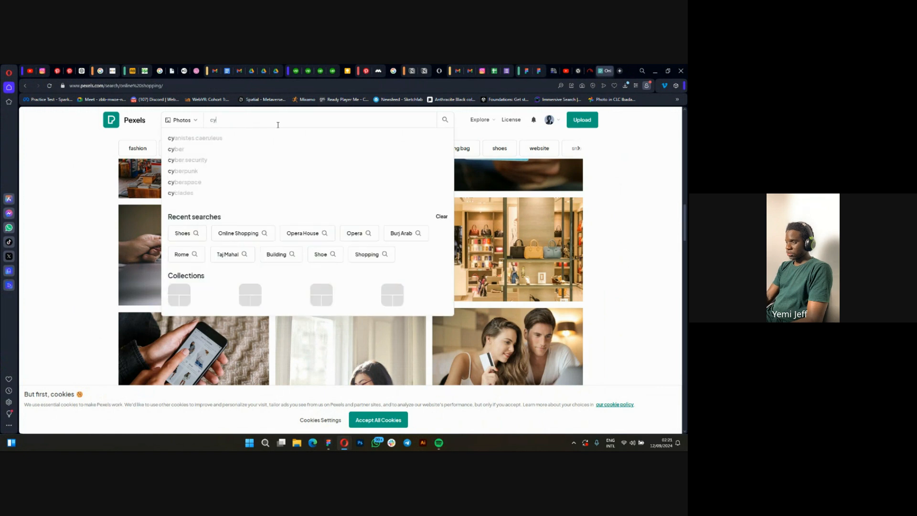
{"action": "key", "text": "BackSpace"}
{"action": "key", "text": "BackSpace"}
{"action": "type", "text": "ta"}
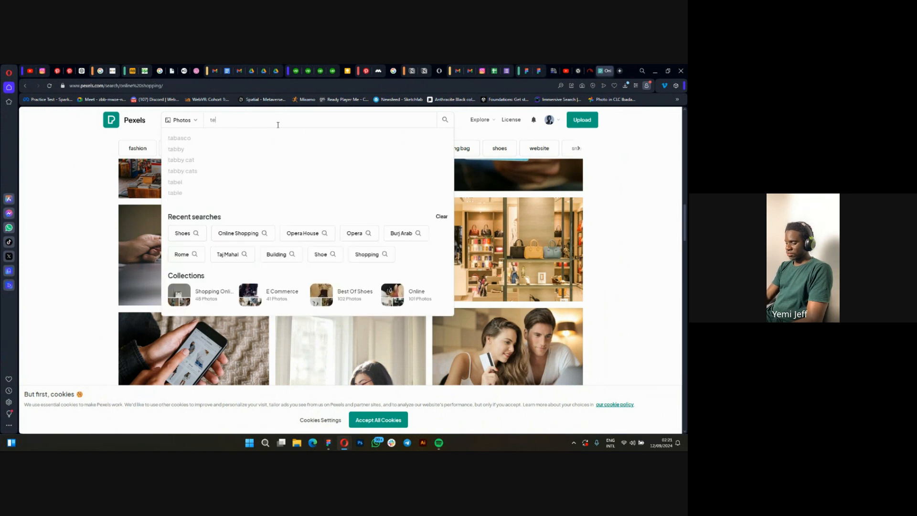
{"action": "type", "text": "ch"}
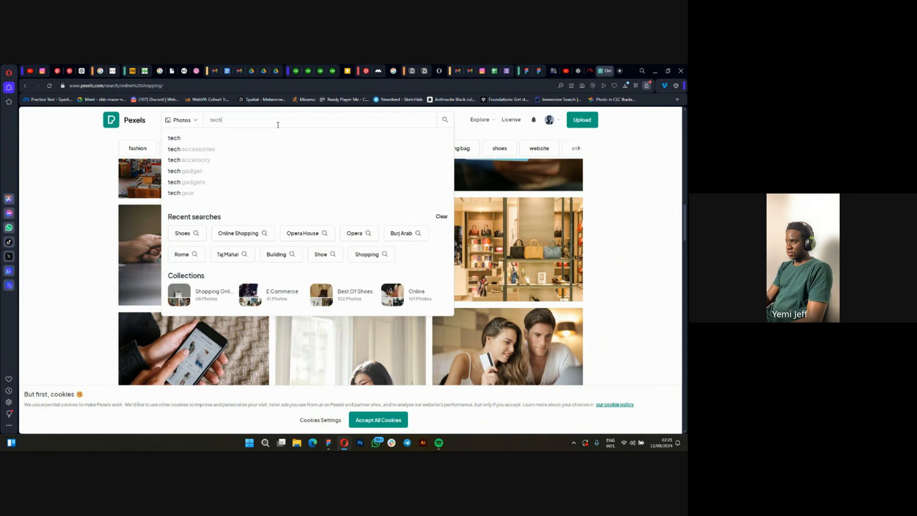
{"action": "type", "text": " girl"}
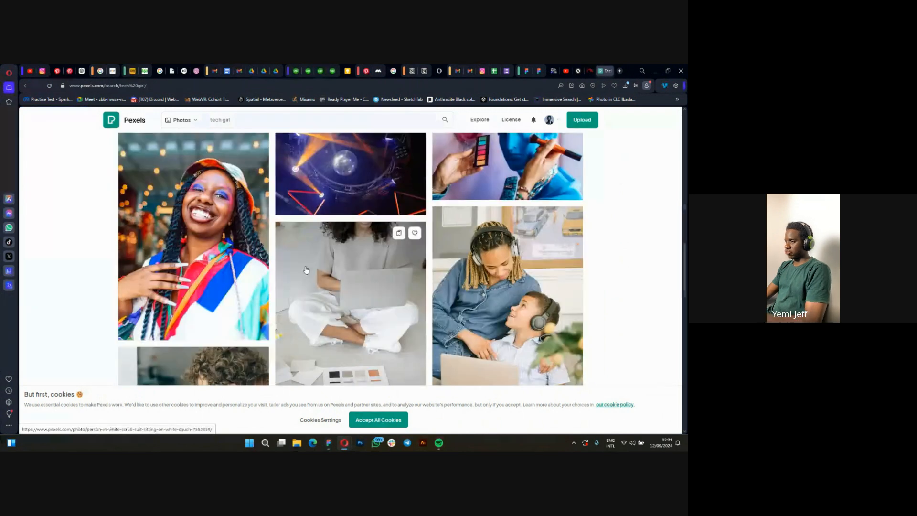
{"action": "scroll", "coordinate": [306, 270], "scroll_direction": "down", "scroll_amount": 15}
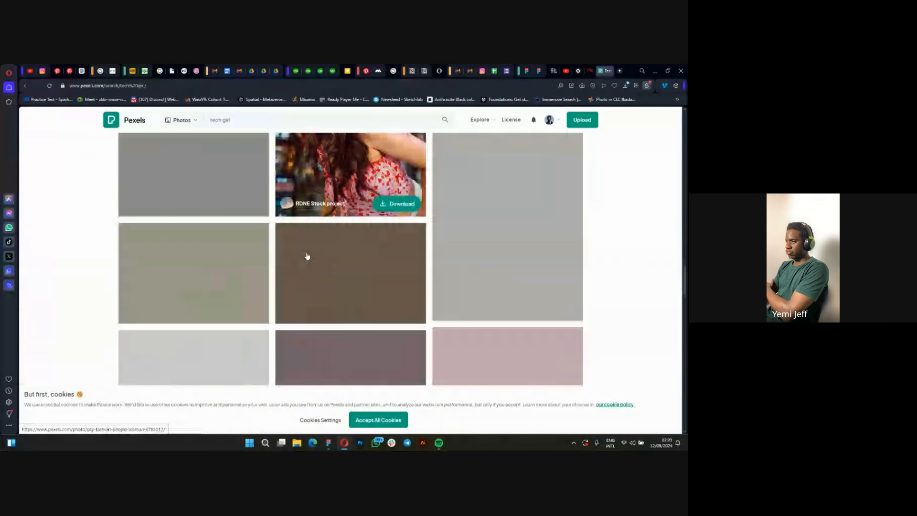
{"action": "scroll", "coordinate": [308, 254], "scroll_direction": "down", "scroll_amount": 2}
{"action": "scroll", "coordinate": [308, 250], "scroll_direction": "down", "scroll_amount": 6}
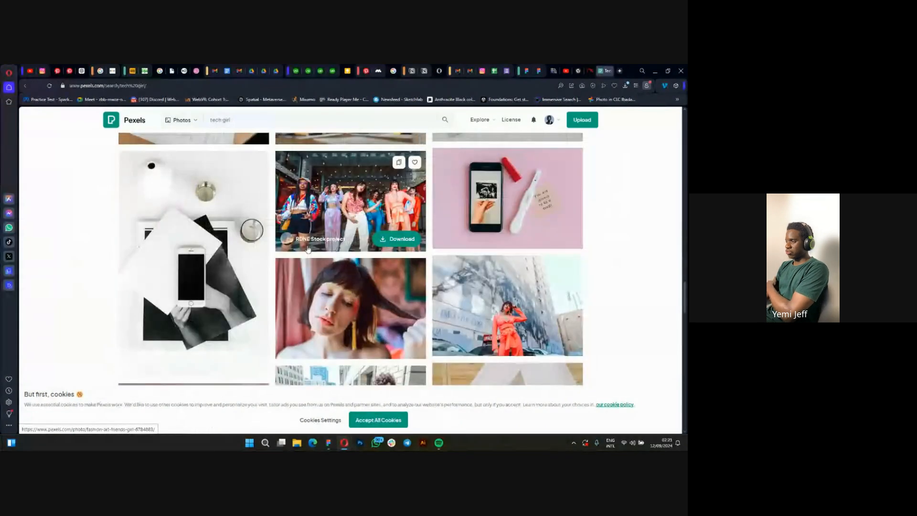
Replace the Pexels photo search with "developer".
{"action": "left_click", "coordinate": [247, 120]}
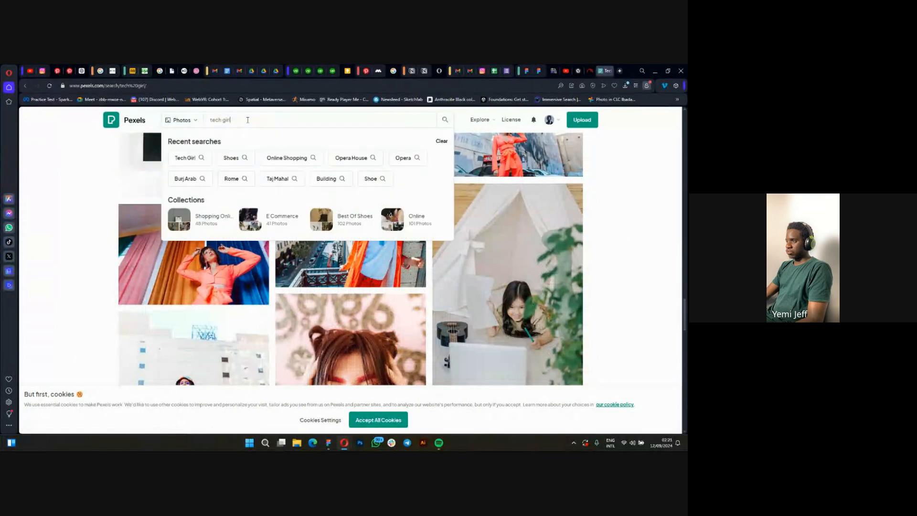
{"action": "type", "text": "develop"}
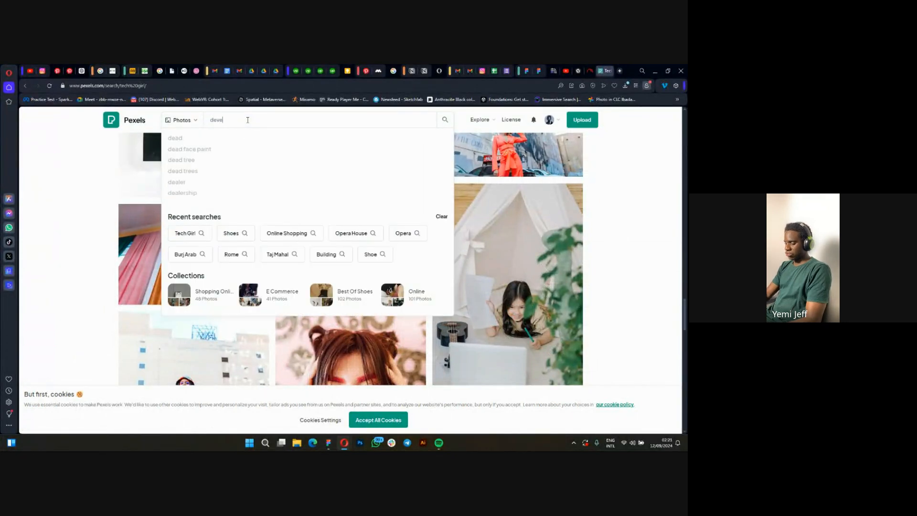
{"action": "type", "text": "er"}
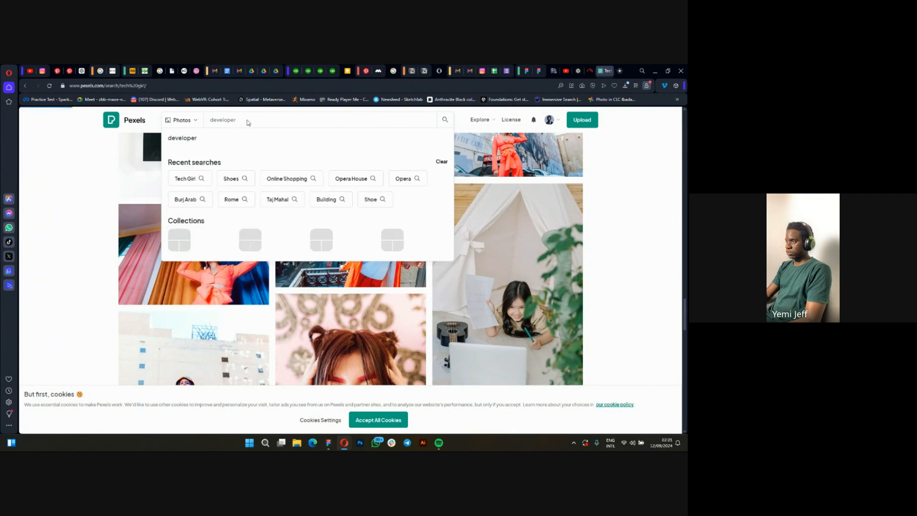
{"action": "key", "text": "Return"}
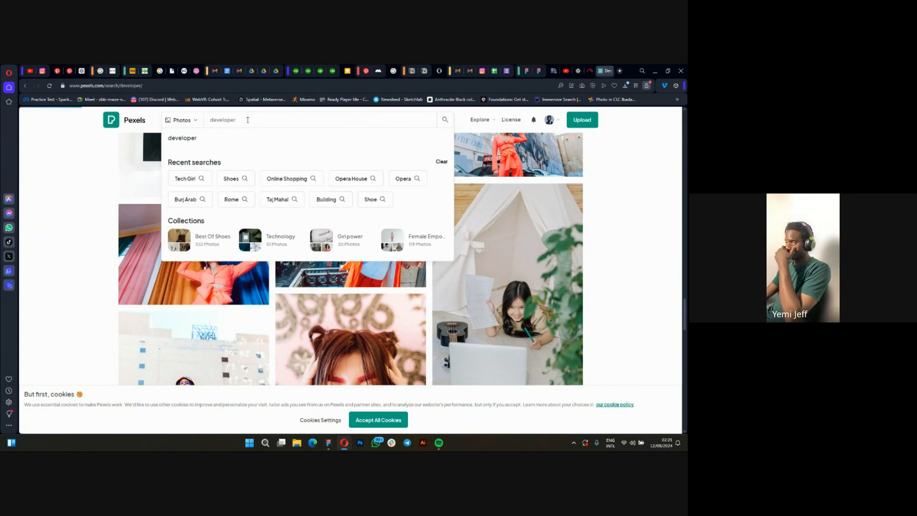
Look through the Pexels "developer" results for a photo suited to the "Customize and Extend" card.
{"action": "scroll", "coordinate": [270, 293], "scroll_direction": "down", "scroll_amount": 10}
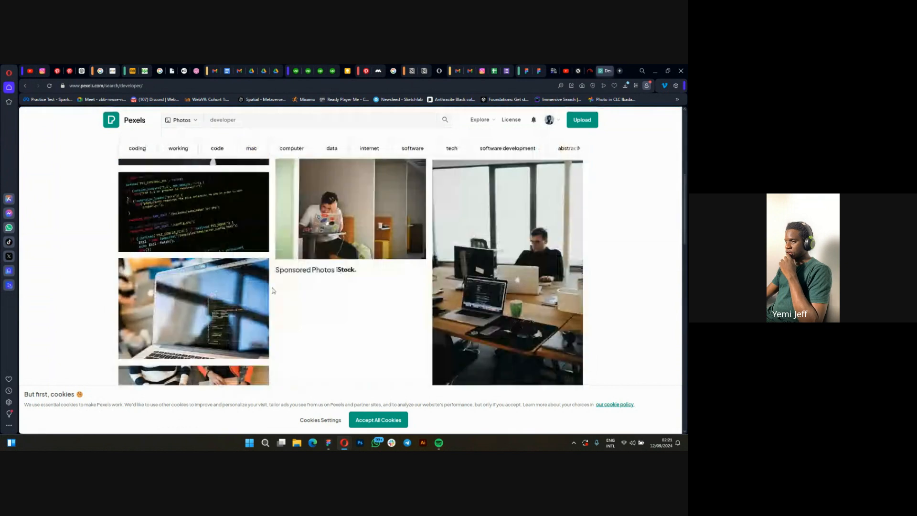
{"action": "scroll", "coordinate": [270, 292], "scroll_direction": "down", "scroll_amount": 8}
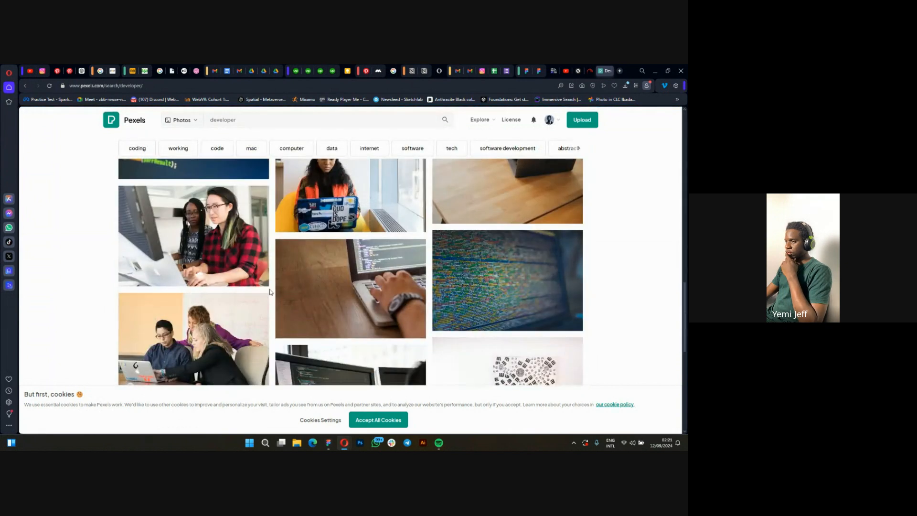
{"action": "scroll", "coordinate": [270, 293], "scroll_direction": "down", "scroll_amount": 3}
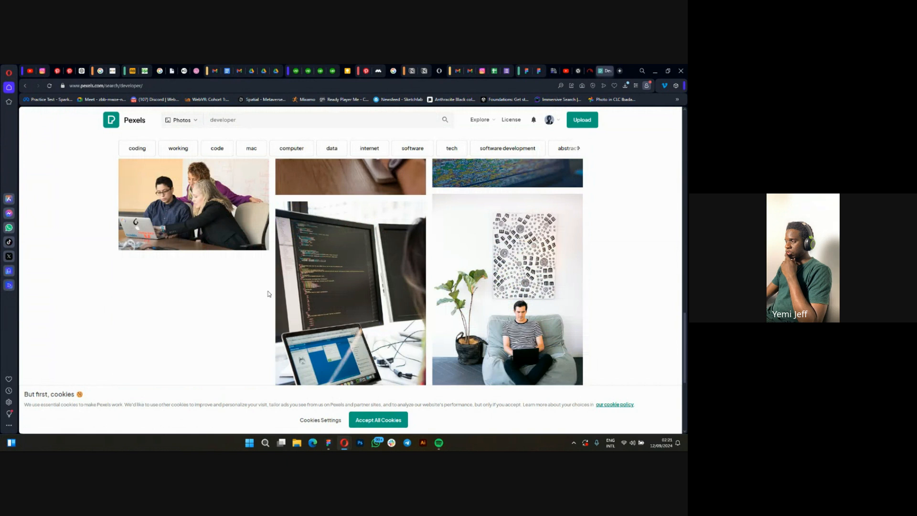
{"action": "scroll", "coordinate": [269, 294], "scroll_direction": "up", "scroll_amount": 5}
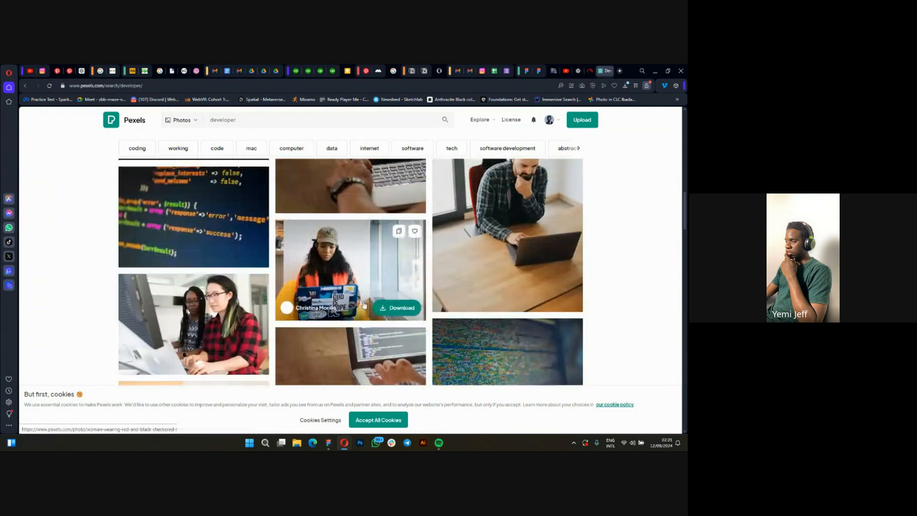
{"action": "scroll", "coordinate": [364, 305], "scroll_direction": "down", "scroll_amount": 5}
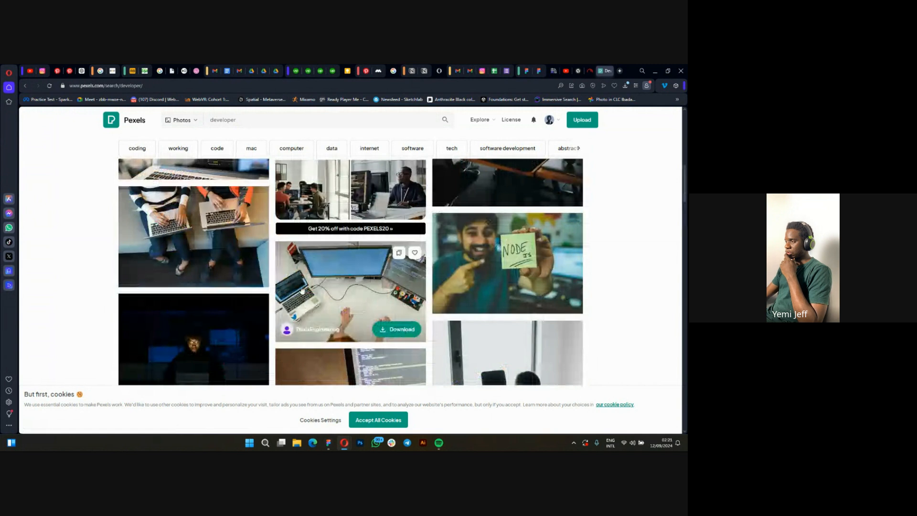
{"action": "scroll", "coordinate": [423, 292], "scroll_direction": "up", "scroll_amount": 3}
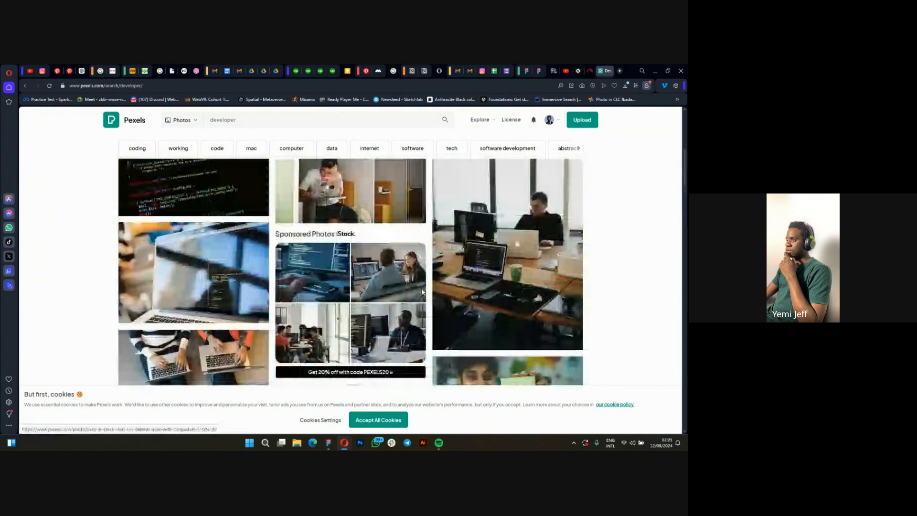
{"action": "scroll", "coordinate": [423, 292], "scroll_direction": "up", "scroll_amount": 5}
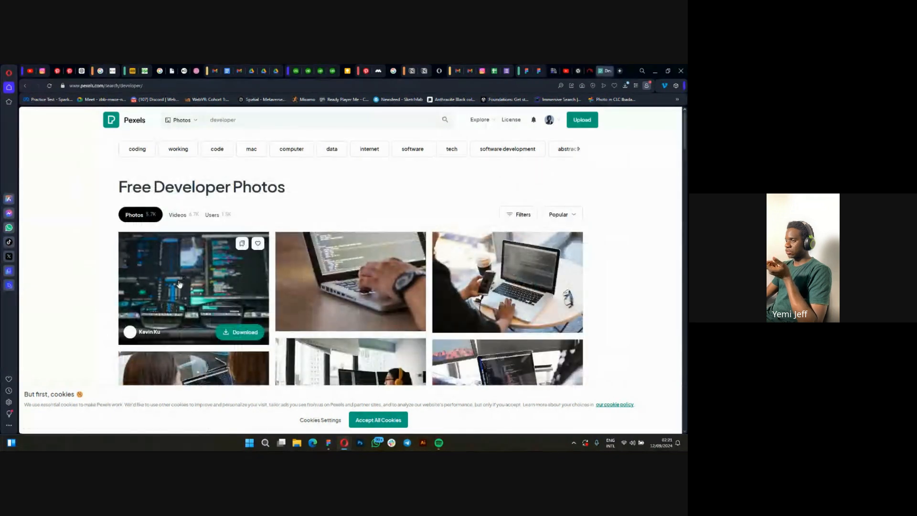
{"action": "scroll", "coordinate": [225, 303], "scroll_direction": "down", "scroll_amount": 5}
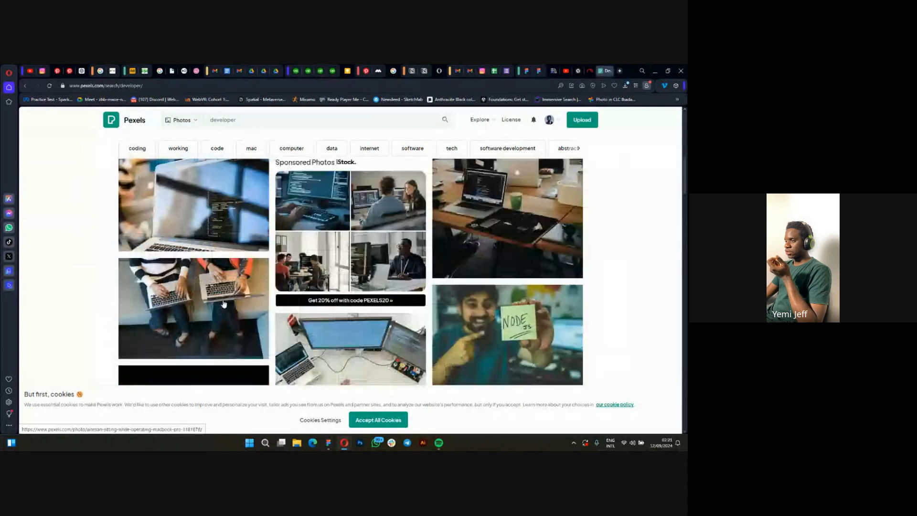
{"action": "scroll", "coordinate": [224, 303], "scroll_direction": "down", "scroll_amount": 3}
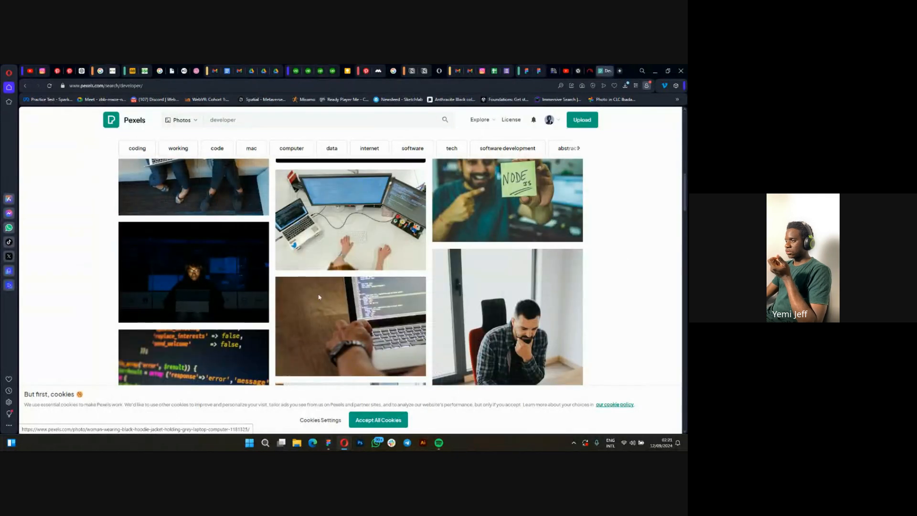
{"action": "scroll", "coordinate": [254, 311], "scroll_direction": "down", "scroll_amount": 7}
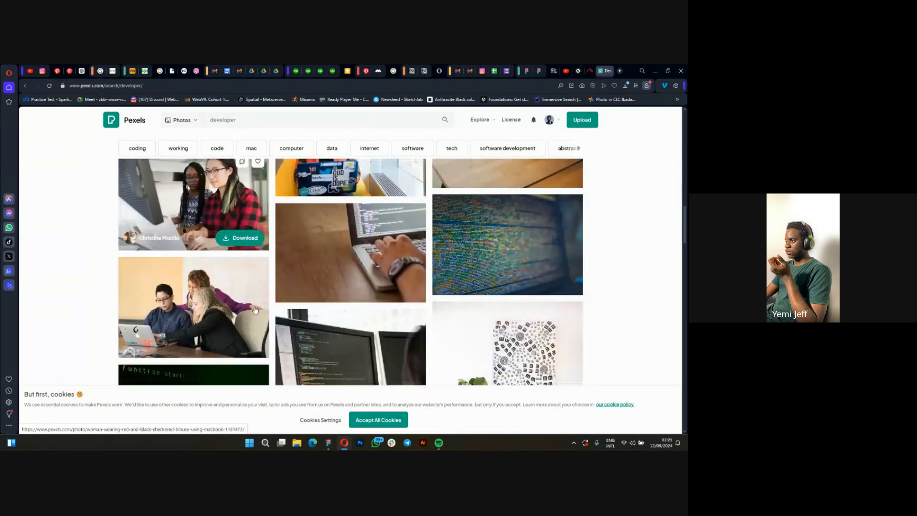
{"action": "scroll", "coordinate": [254, 311], "scroll_direction": "down", "scroll_amount": 4}
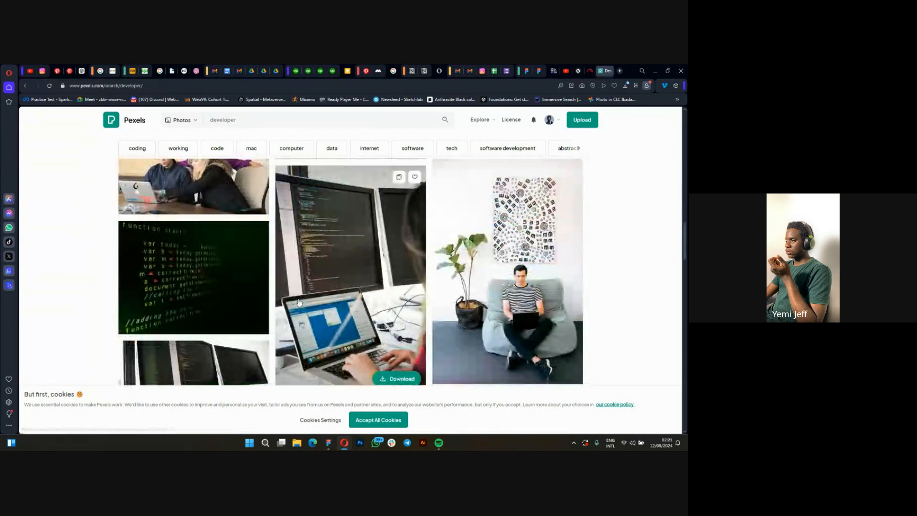
Open the photo of a person using a laptop beside monitors showing code and copy the image.
{"action": "scroll", "coordinate": [342, 226], "scroll_direction": "down", "scroll_amount": 2}
{"action": "left_click", "coordinate": [342, 224]}
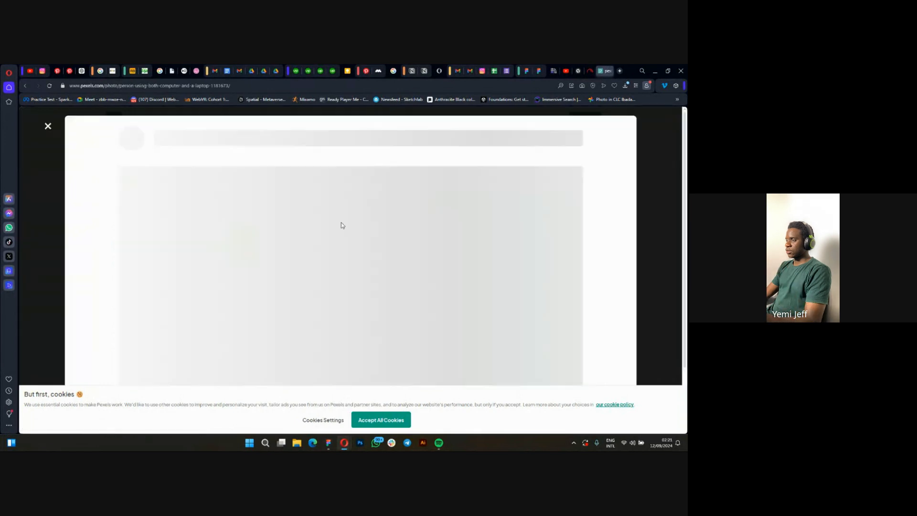
{"action": "right_click", "coordinate": [331, 234]}
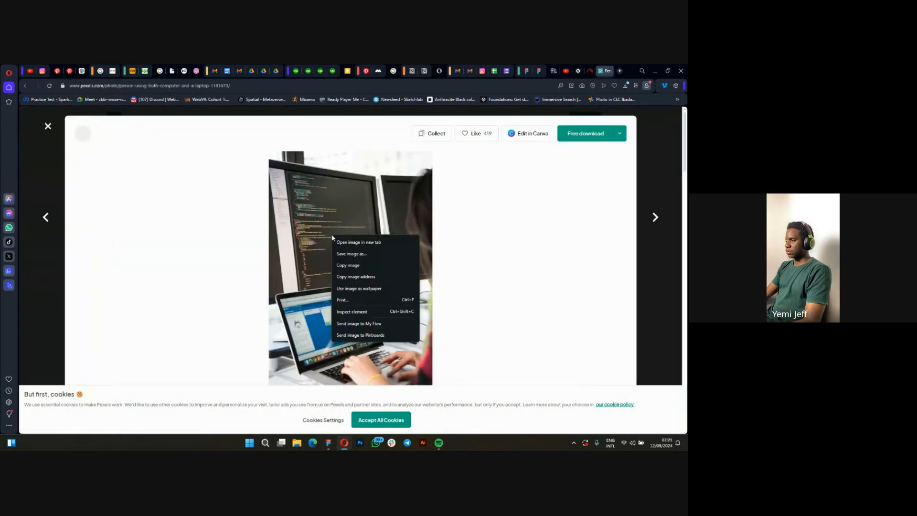
{"action": "left_click", "coordinate": [340, 264]}
Switch to Figma and paste the copied photo into the "Customize and Extend" card's image placeholder on Desktop - 1.
{"action": "mouse_move", "coordinate": [328, 443]}
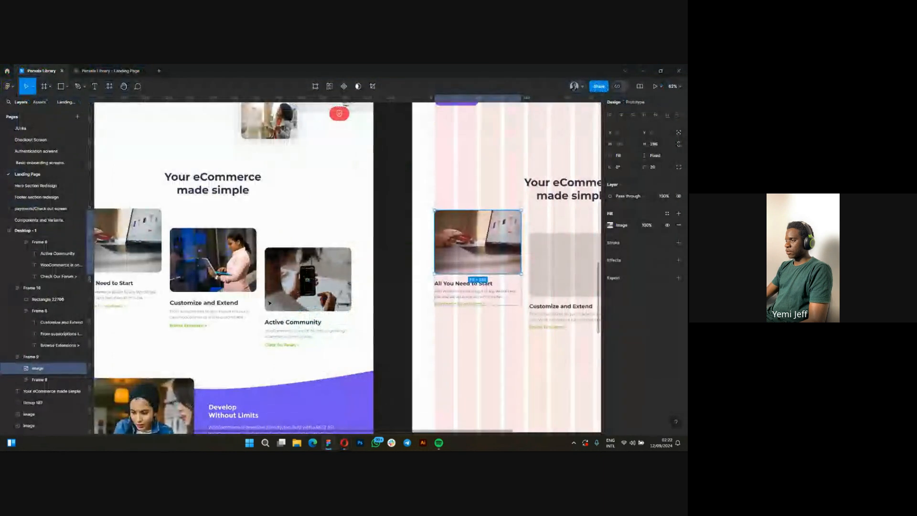
{"action": "scroll", "coordinate": [176, 316], "scroll_direction": "down", "scroll_amount": 5}
{"action": "left_click", "coordinate": [414, 294]}
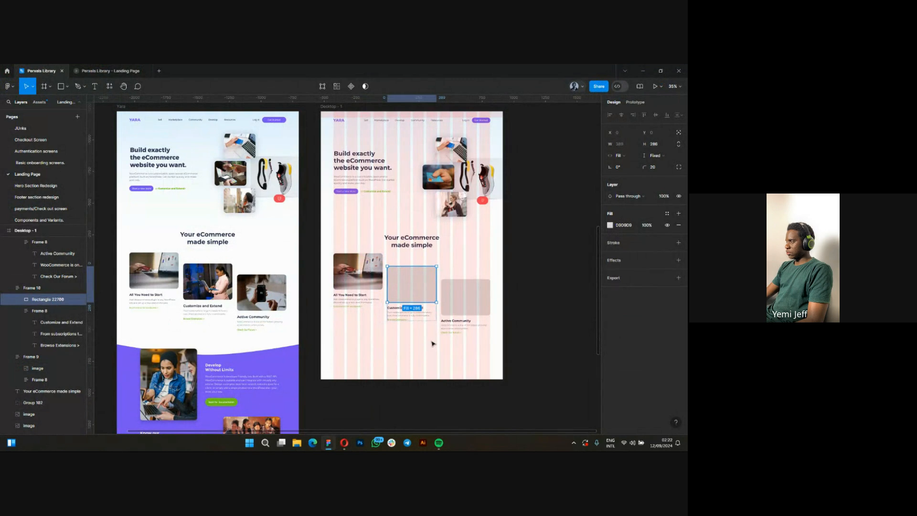
{"action": "key", "text": "ctrl+v"}
{"action": "key", "text": "Escape"}
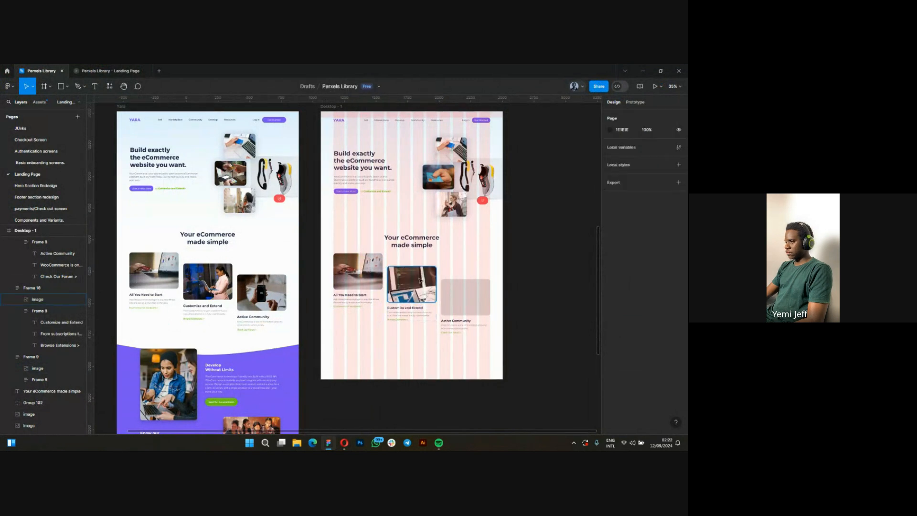
{"action": "scroll", "coordinate": [410, 277], "scroll_direction": "up", "scroll_amount": 2}
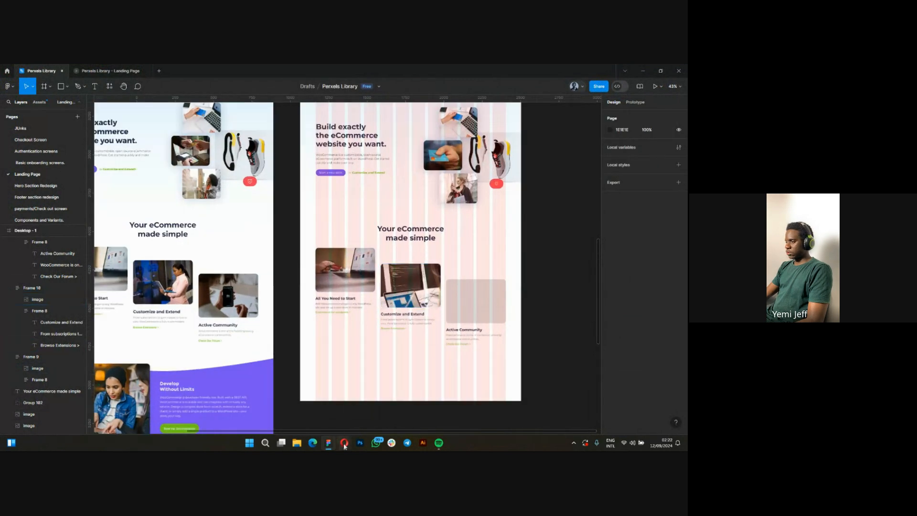
Switch back to Pexels in Opera, close the open photo and search the photos for "Community".
{"action": "mouse_move", "coordinate": [344, 447]}
{"action": "left_click", "coordinate": [261, 407]}
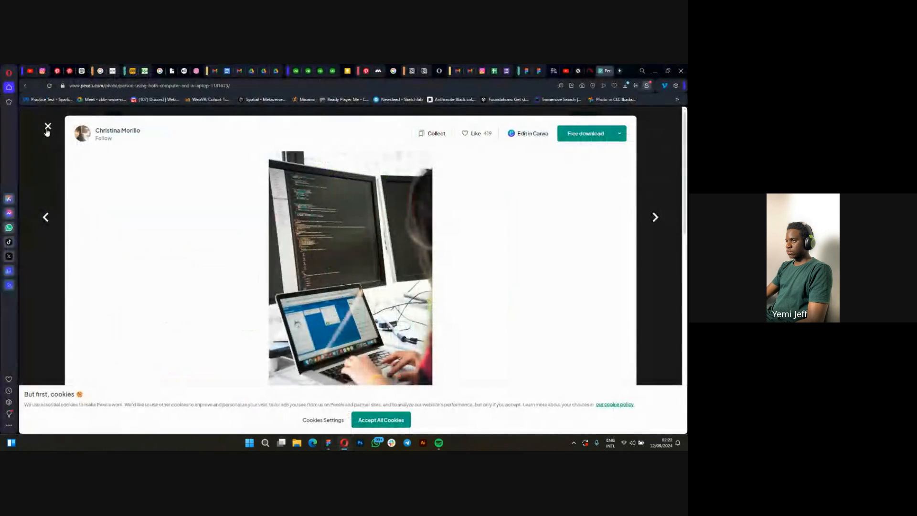
{"action": "left_click", "coordinate": [187, 190]}
{"action": "left_click", "coordinate": [247, 121]}
{"action": "type", "text": "Co"}
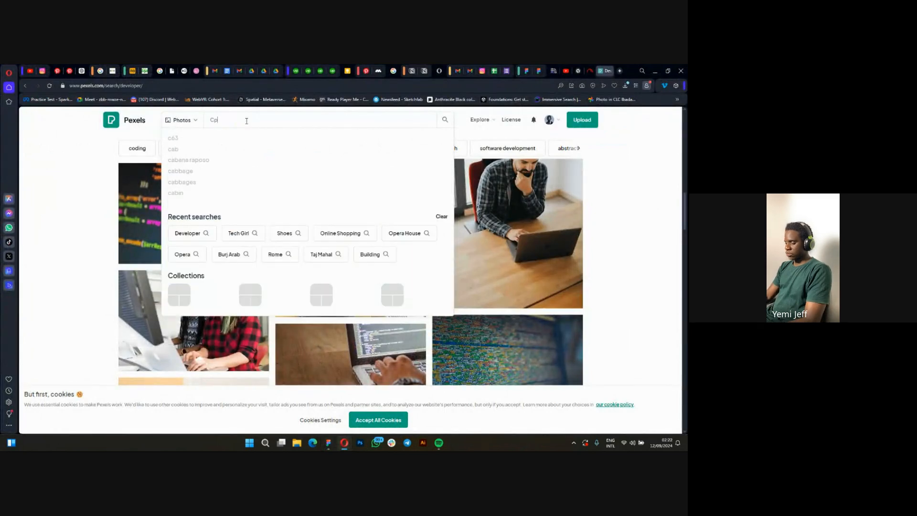
{"action": "key", "text": "BackSpace"}
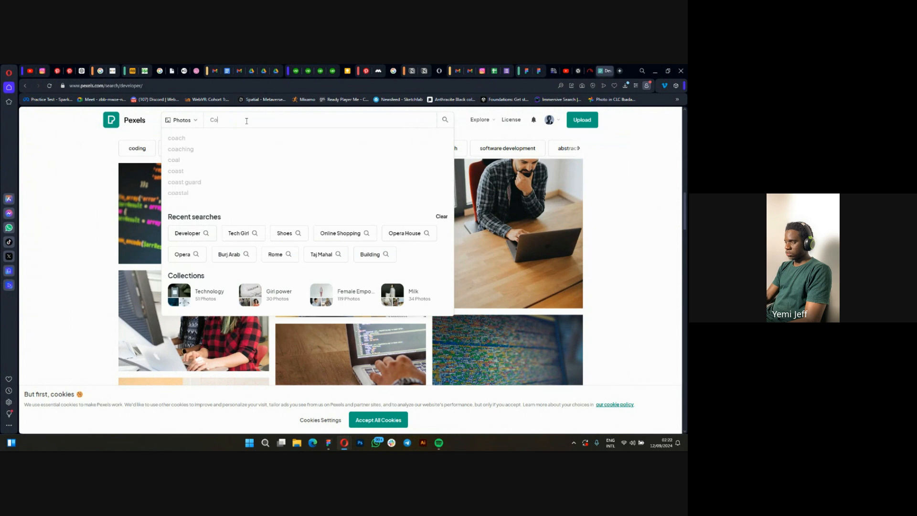
{"action": "type", "text": "ommunity"}
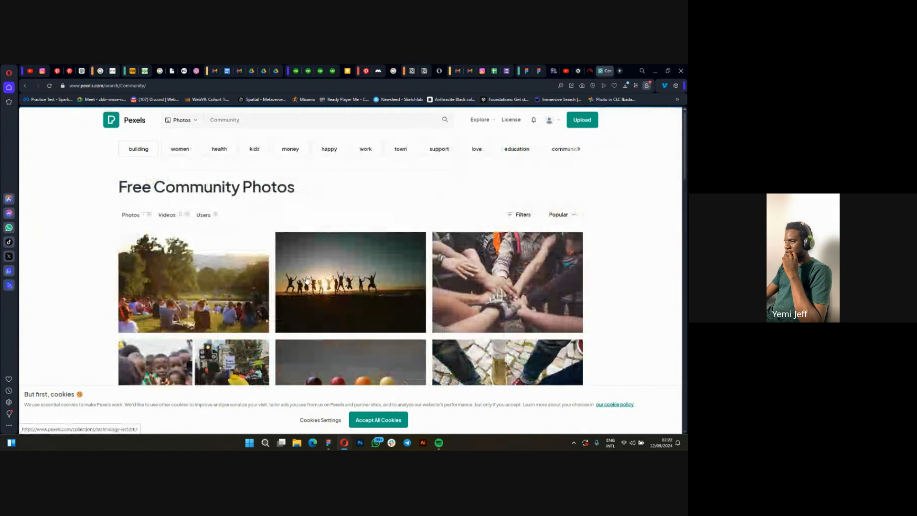
Open the photo of a group standing in a room around a cream sofa and copy the image.
{"action": "scroll", "coordinate": [307, 279], "scroll_direction": "down", "scroll_amount": 5}
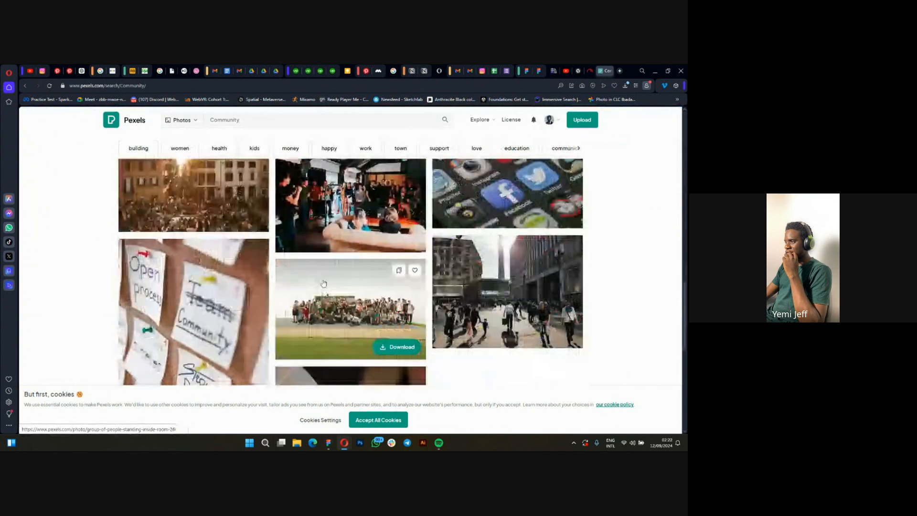
{"action": "scroll", "coordinate": [320, 282], "scroll_direction": "down", "scroll_amount": 2}
{"action": "scroll", "coordinate": [352, 231], "scroll_direction": "up", "scroll_amount": 1}
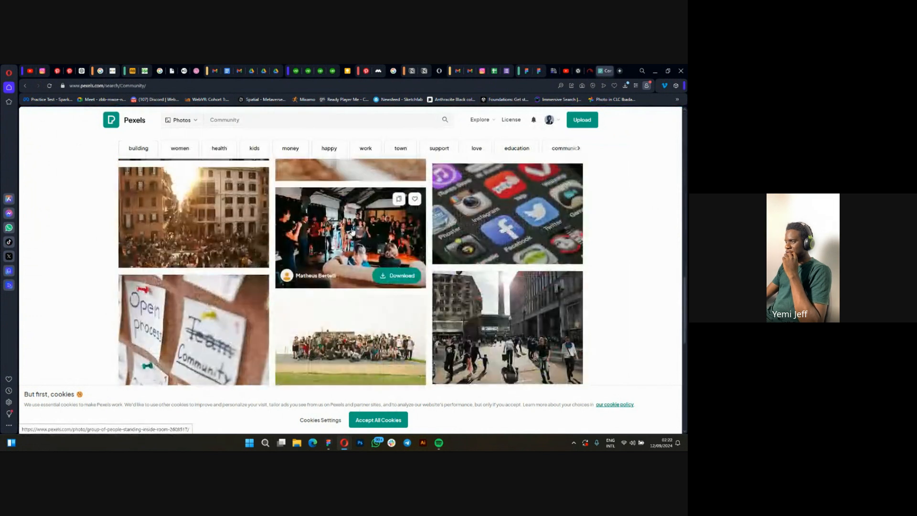
{"action": "left_click", "coordinate": [352, 231]}
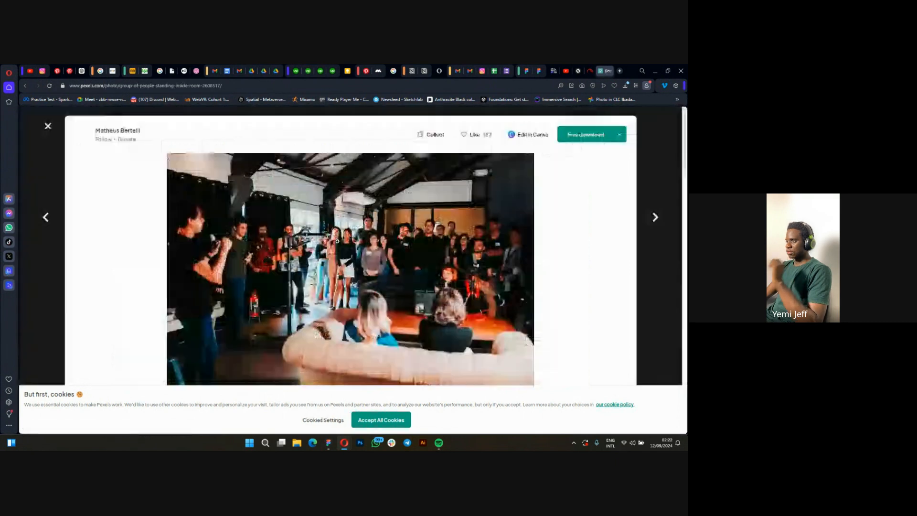
{"action": "right_click", "coordinate": [338, 241]}
{"action": "left_click", "coordinate": [367, 275]}
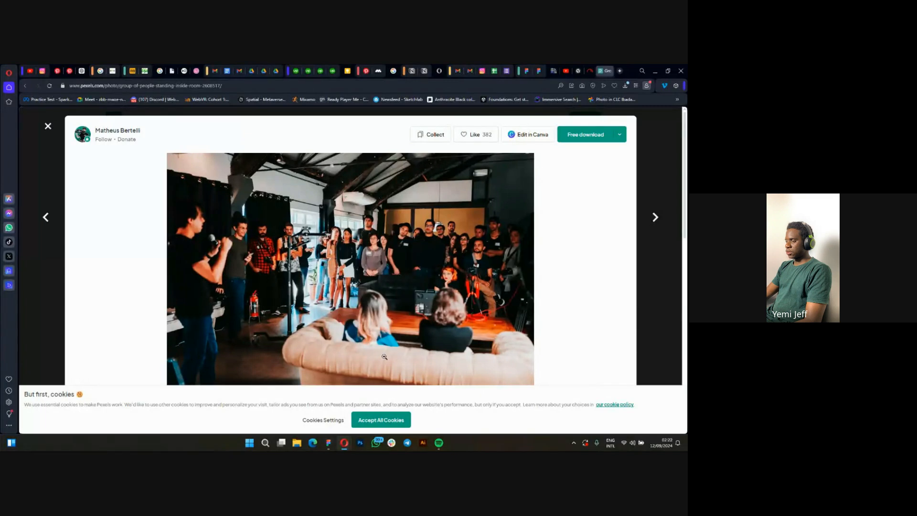
Switch to Figma and replace the "Active Community" card's grey image placeholder with the copied group photo.
{"action": "mouse_move", "coordinate": [340, 442]}
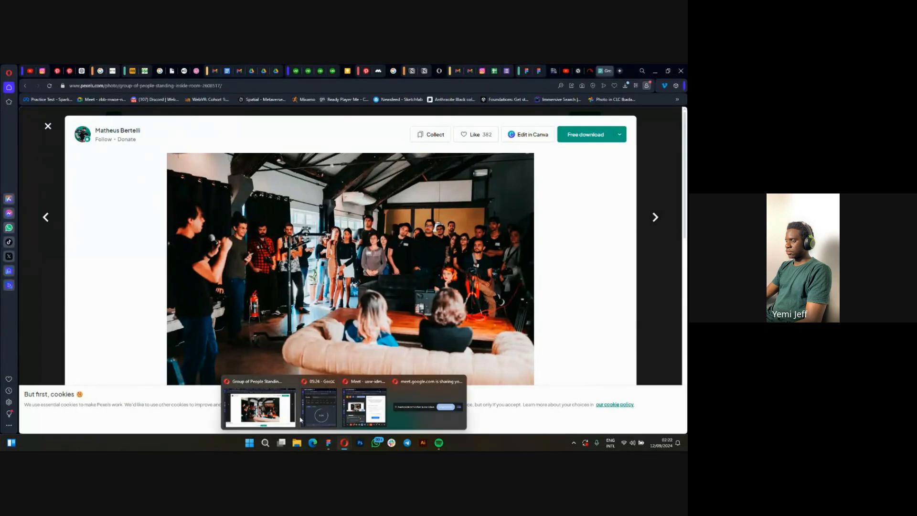
{"action": "left_click", "coordinate": [328, 443]}
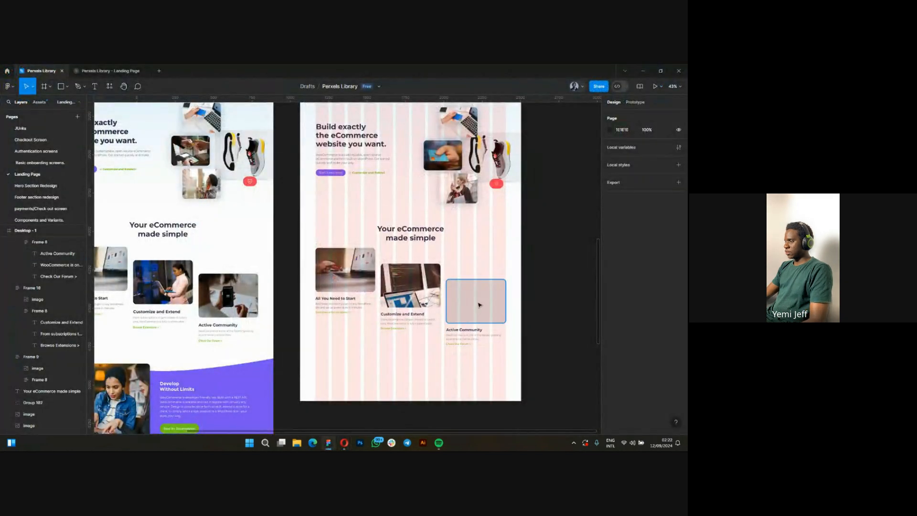
{"action": "left_click", "coordinate": [506, 301]}
{"action": "scroll", "coordinate": [508, 301], "scroll_direction": "up", "scroll_amount": 3}
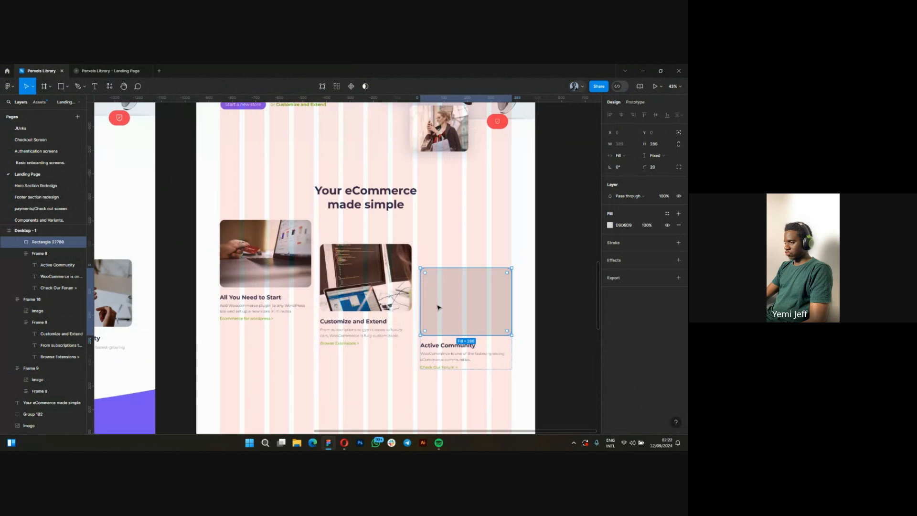
{"action": "scroll", "coordinate": [438, 307], "scroll_direction": "up", "scroll_amount": 3}
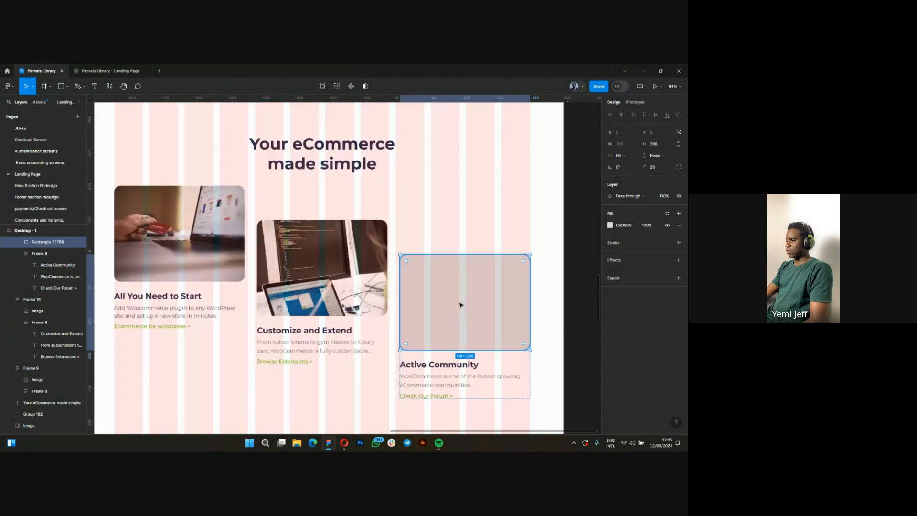
{"action": "key", "text": "ctrl+shift+r"}
{"action": "scroll", "coordinate": [460, 305], "scroll_direction": "down", "scroll_amount": 6}
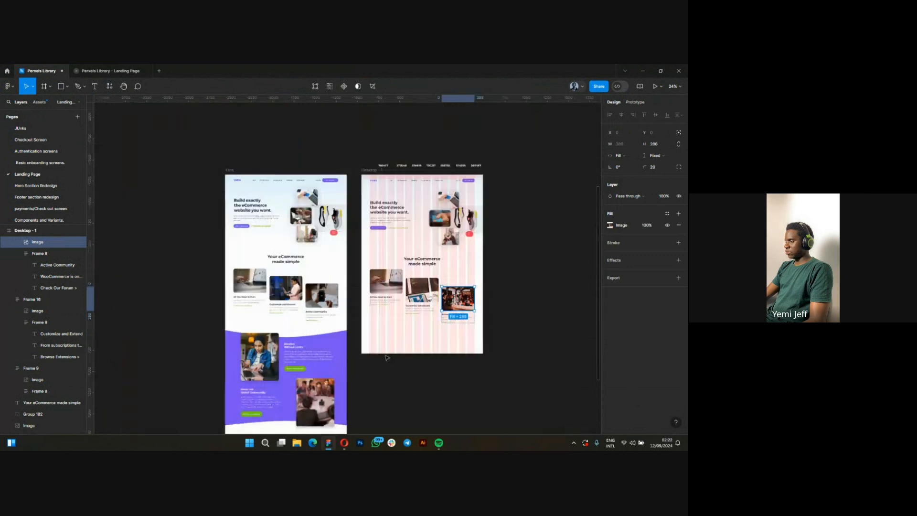
{"action": "left_click", "coordinate": [428, 372]}
{"action": "scroll", "coordinate": [445, 375], "scroll_direction": "up", "scroll_amount": 1}
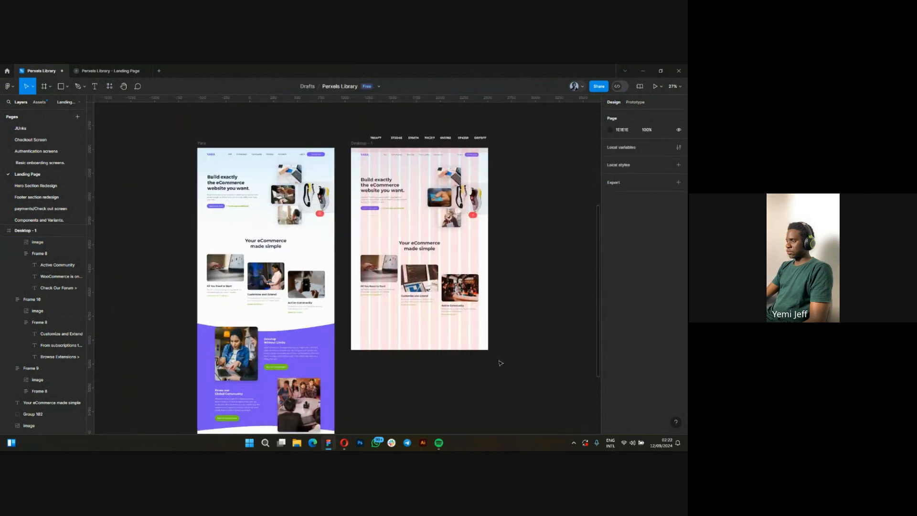
Hide the 12-column layout grid of Desktop - 1 to check the page without it, and show it again.
{"action": "scroll", "coordinate": [501, 363], "scroll_direction": "right", "scroll_amount": 3}
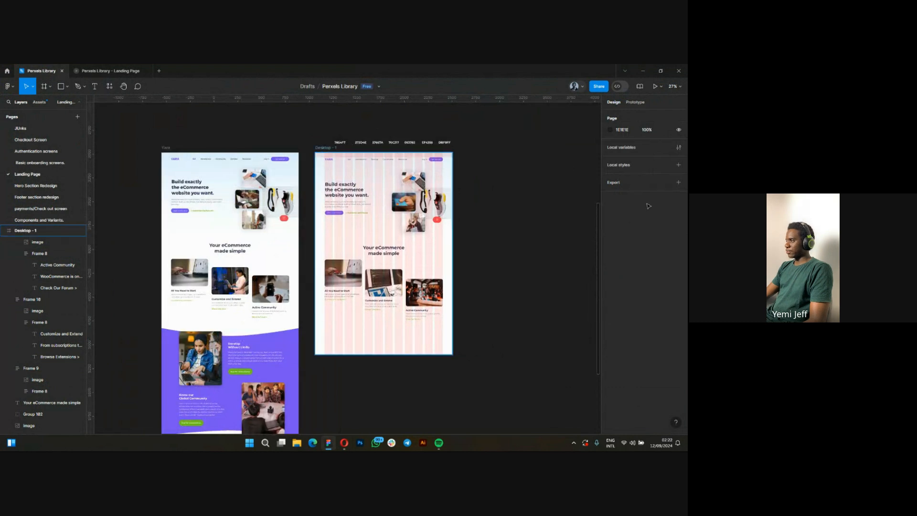
{"action": "left_click", "coordinate": [668, 237]}
{"action": "scroll", "coordinate": [303, 329], "scroll_direction": "up", "scroll_amount": 3}
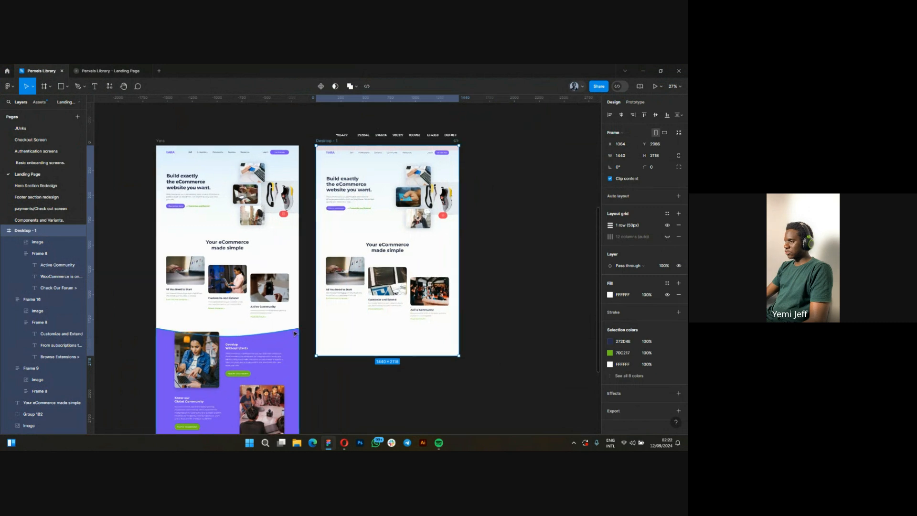
{"action": "left_click", "coordinate": [667, 236]}
Extend the Desktop - 1 frame downward to a height of 3101, making room for the following page sections.
{"action": "scroll", "coordinate": [300, 248], "scroll_direction": "down", "scroll_amount": 2}
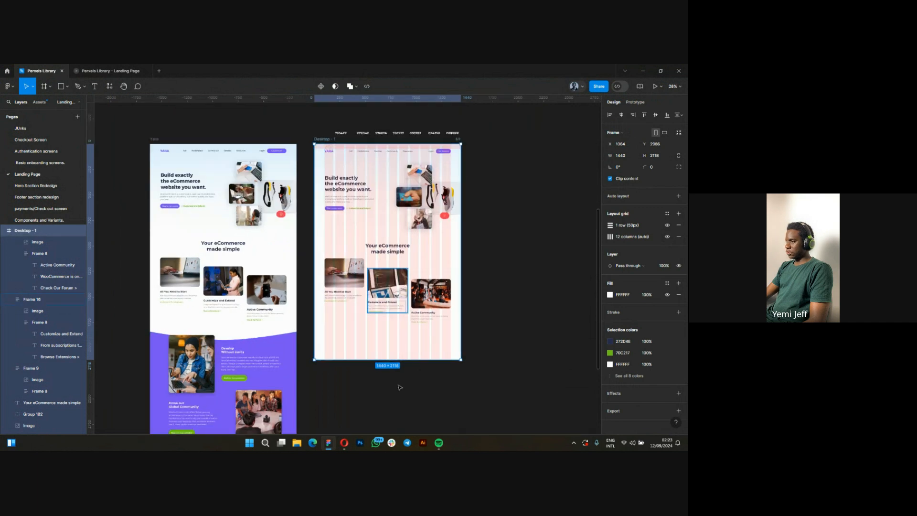
{"action": "left_click_drag", "start_coordinate": [399, 365], "coordinate": [396, 327]}
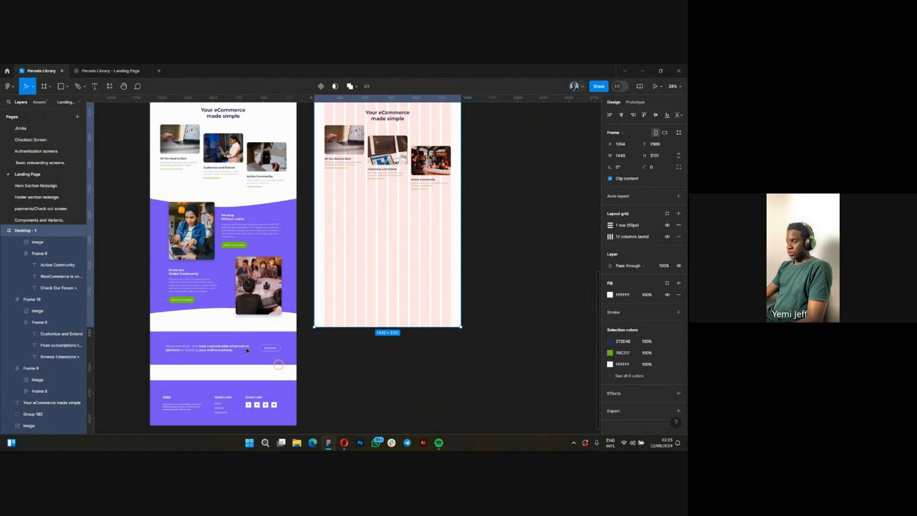
{"action": "scroll", "coordinate": [178, 305], "scroll_direction": "up", "scroll_amount": 3}
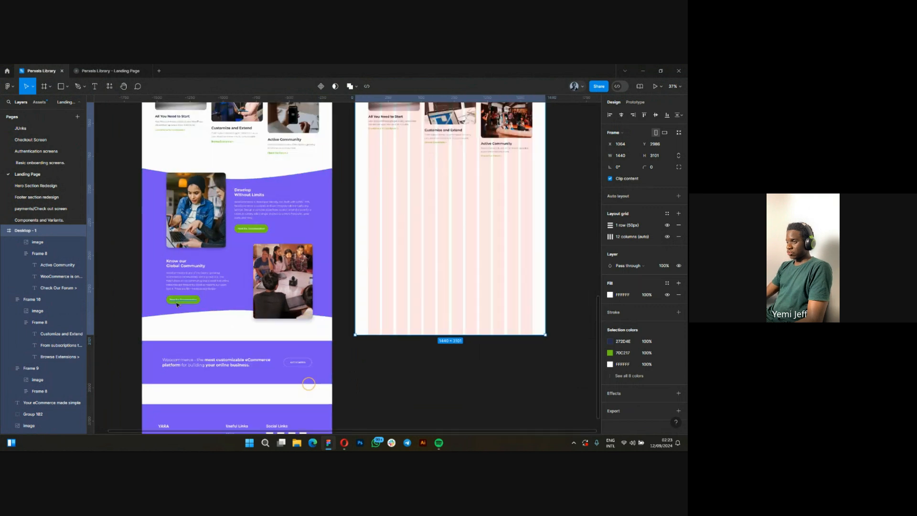
Compare the reference landing page with Desktop - 1, examining the purple "Develop Without Limits" and "Know our Global Community" section and the banner below it.
{"action": "scroll", "coordinate": [177, 305], "scroll_direction": "up", "scroll_amount": 2}
{"action": "scroll", "coordinate": [177, 305], "scroll_direction": "down", "scroll_amount": 1}
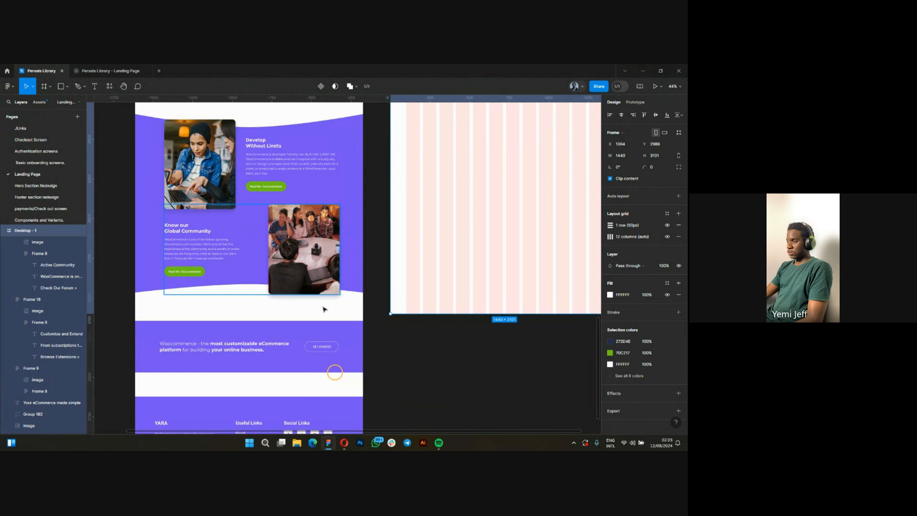
{"action": "scroll", "coordinate": [100, 399], "scroll_direction": "down", "scroll_amount": 4}
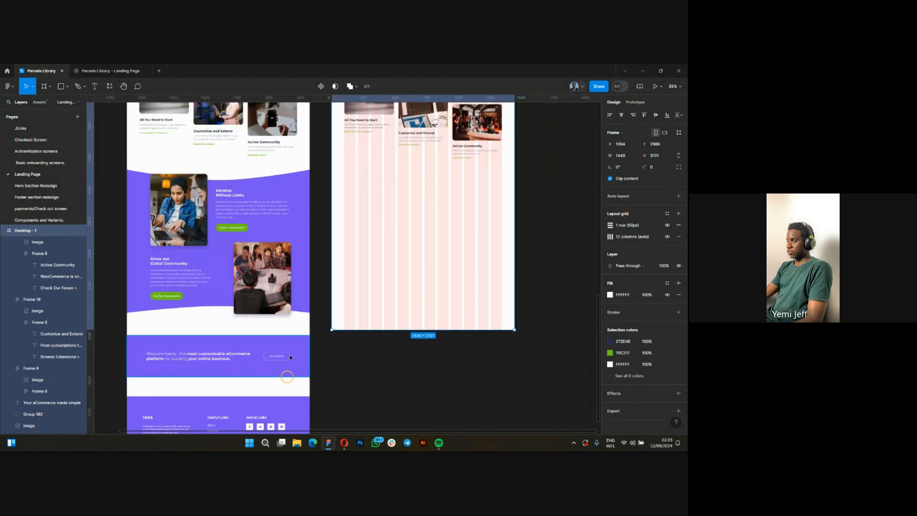
{"action": "scroll", "coordinate": [358, 333], "scroll_direction": "up", "scroll_amount": 1}
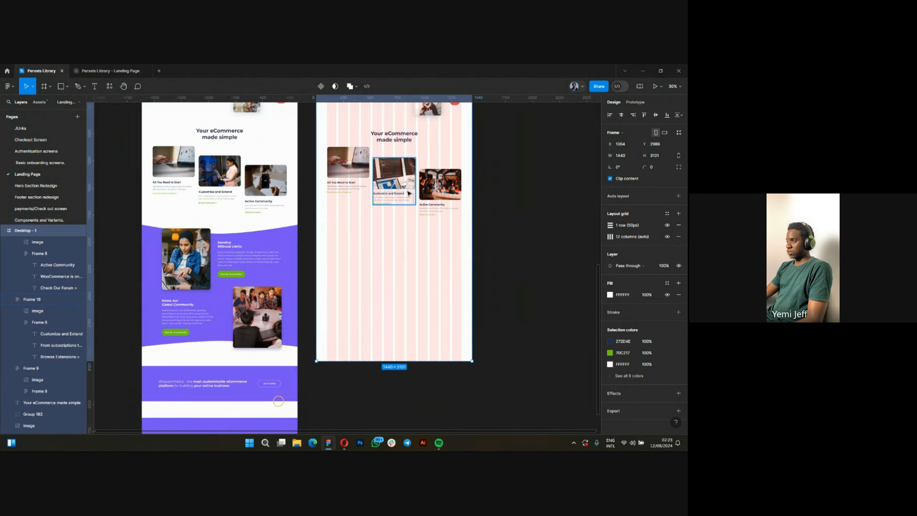
{"action": "scroll", "coordinate": [424, 215], "scroll_direction": "up", "scroll_amount": 1}
{"action": "scroll", "coordinate": [440, 143], "scroll_direction": "up", "scroll_amount": 2}
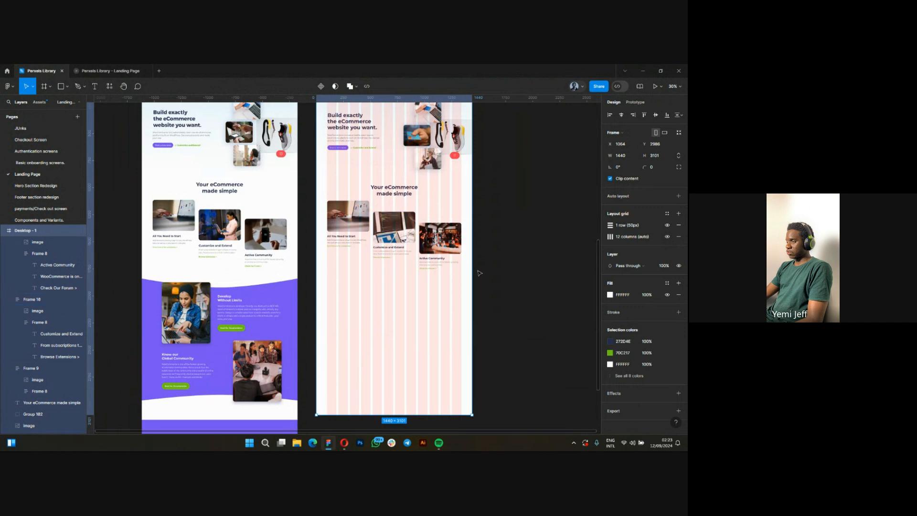
{"action": "scroll", "coordinate": [428, 301], "scroll_direction": "down", "scroll_amount": 1}
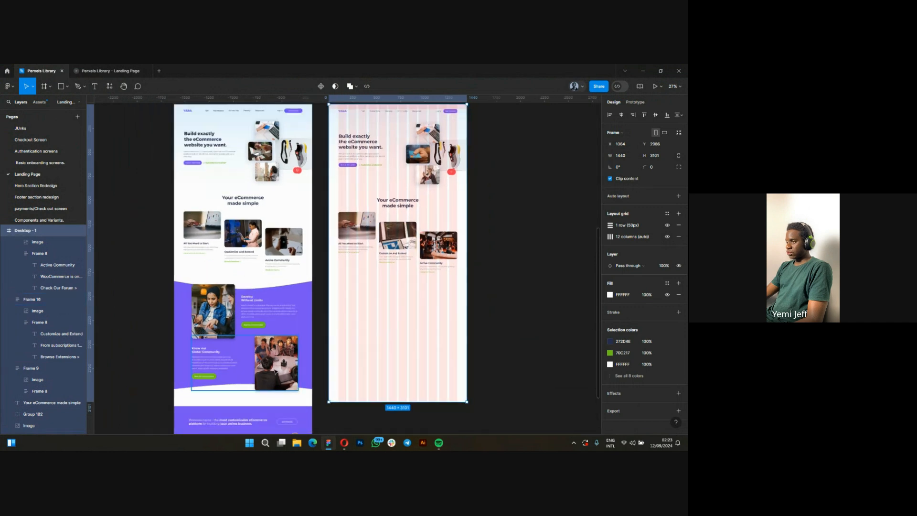
{"action": "scroll", "coordinate": [228, 387], "scroll_direction": "up", "scroll_amount": 1}
{"action": "scroll", "coordinate": [262, 273], "scroll_direction": "up", "scroll_amount": 1}
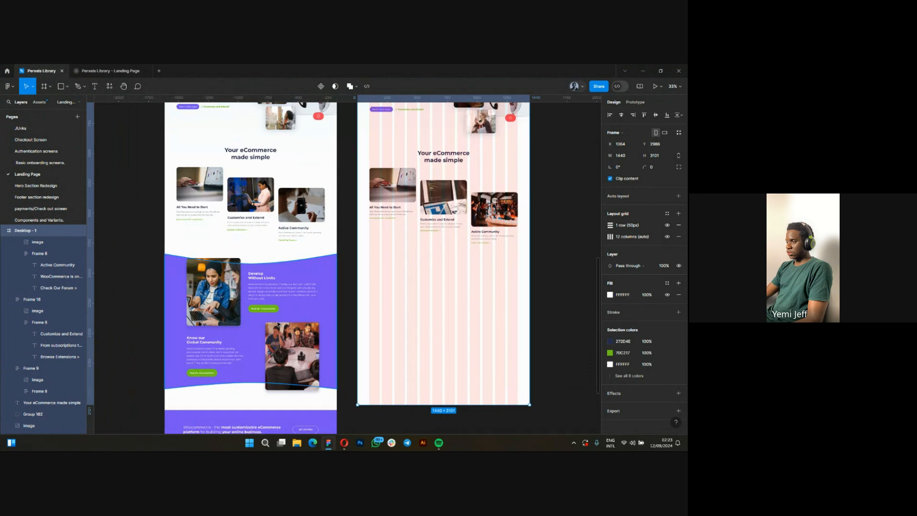